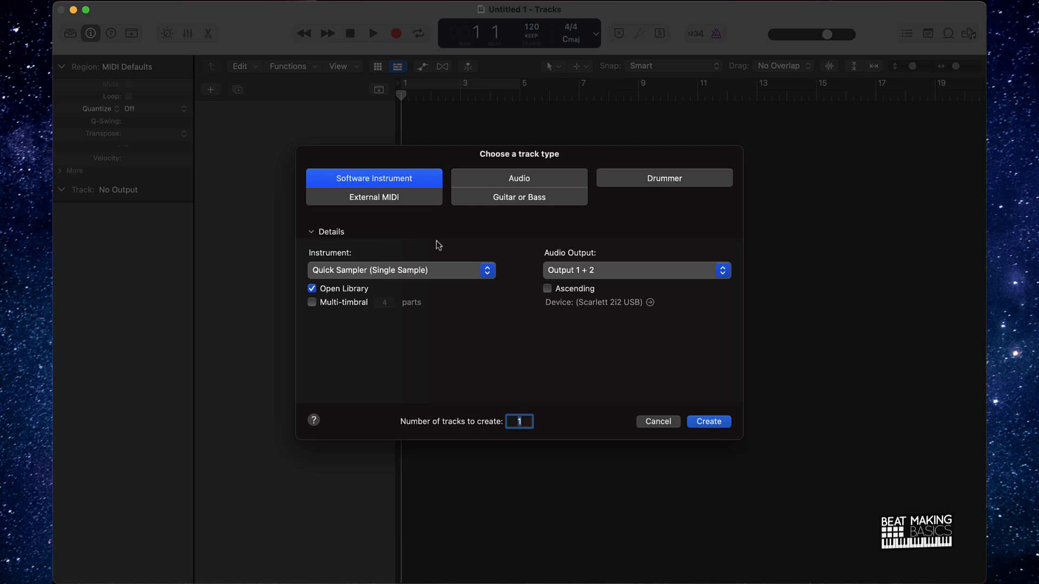
Create one software instrument track using the Default Patch
{"action": "left_click", "coordinate": [414, 268]}
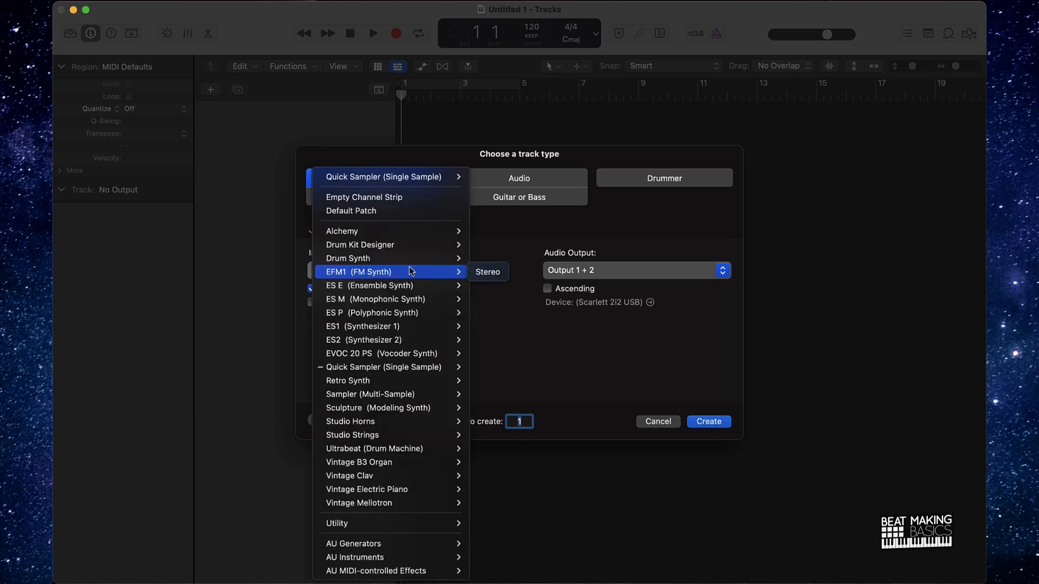
{"action": "left_click", "coordinate": [372, 212]}
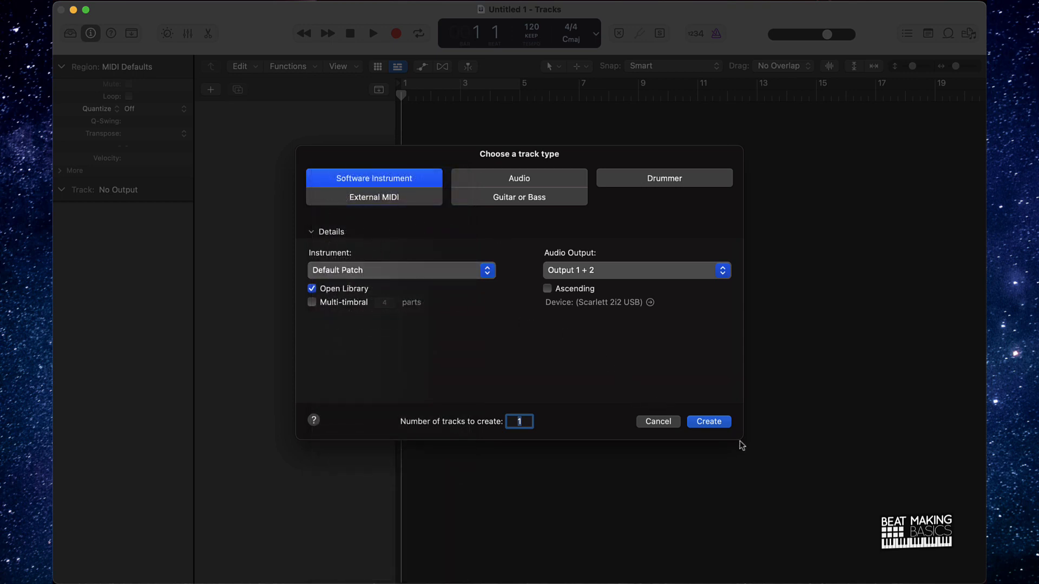
{"action": "left_click", "coordinate": [715, 423]}
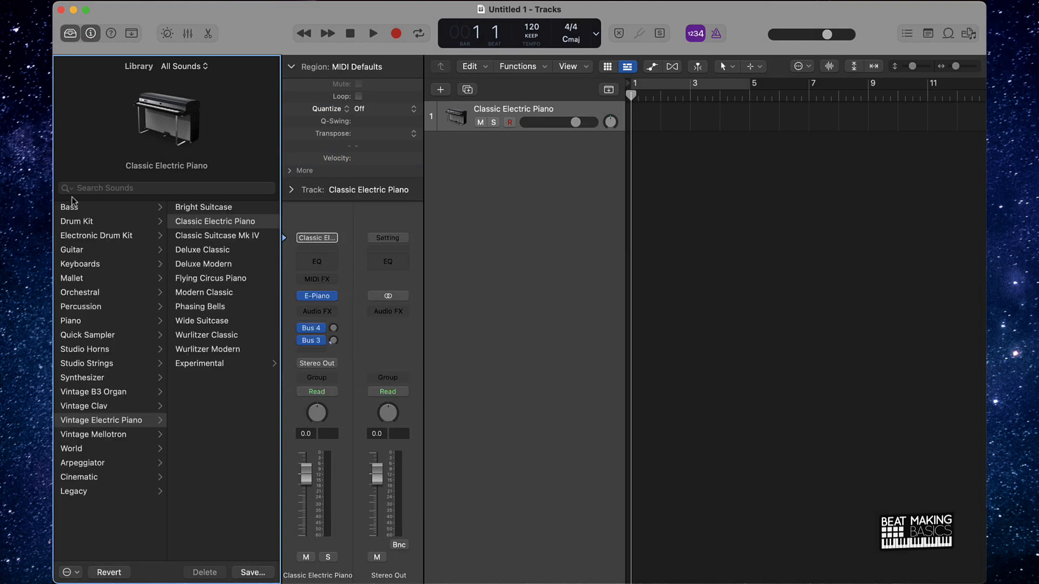
Load the Echoing Glass Bells patch from the Library's Synthesizer Bell sounds onto the track
{"action": "left_click", "coordinate": [75, 34]}
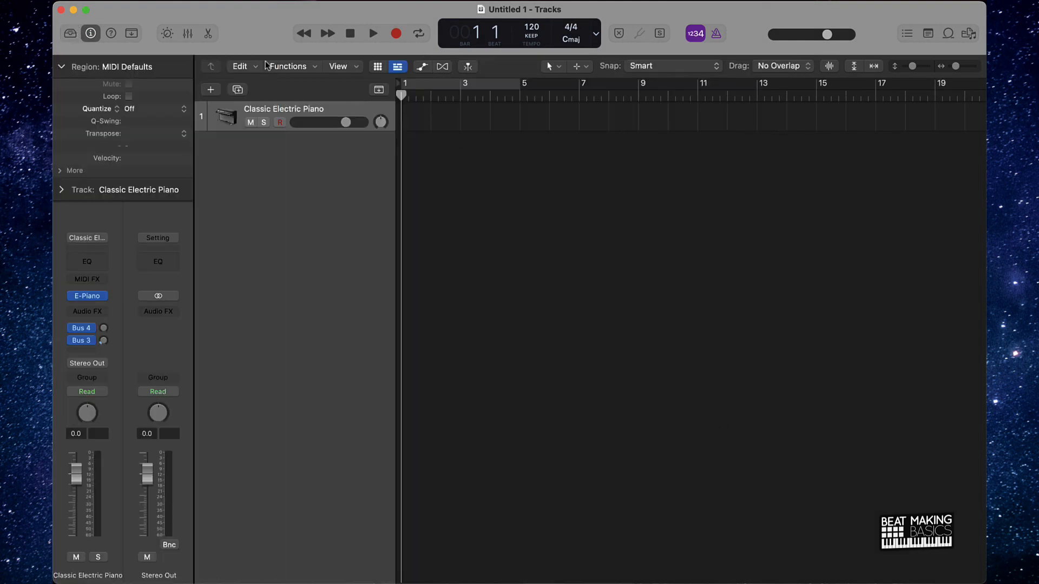
{"action": "left_click", "coordinate": [69, 34]}
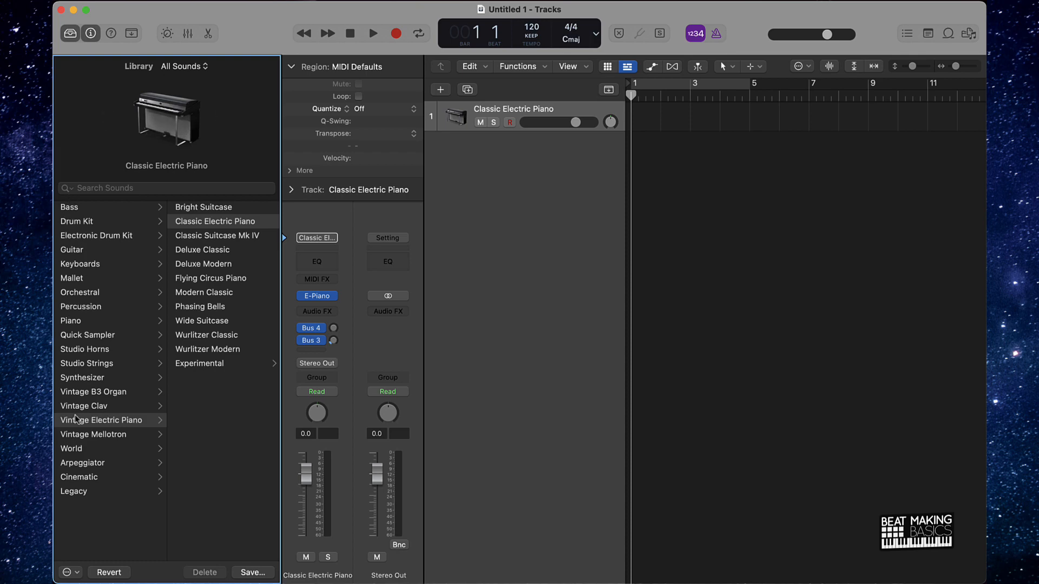
{"action": "left_click", "coordinate": [93, 378]}
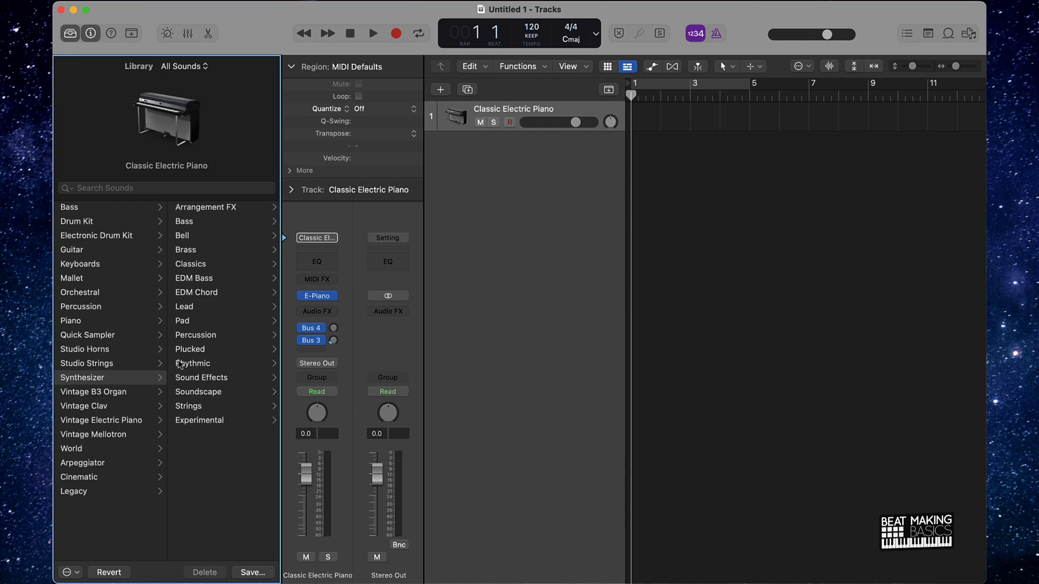
{"action": "left_click", "coordinate": [185, 238]}
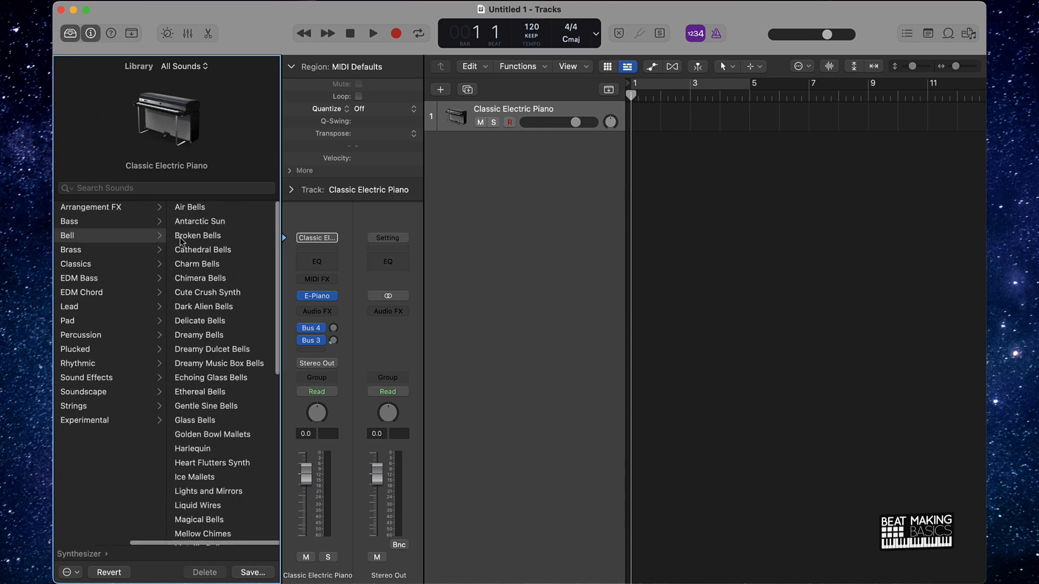
{"action": "left_click", "coordinate": [214, 377]}
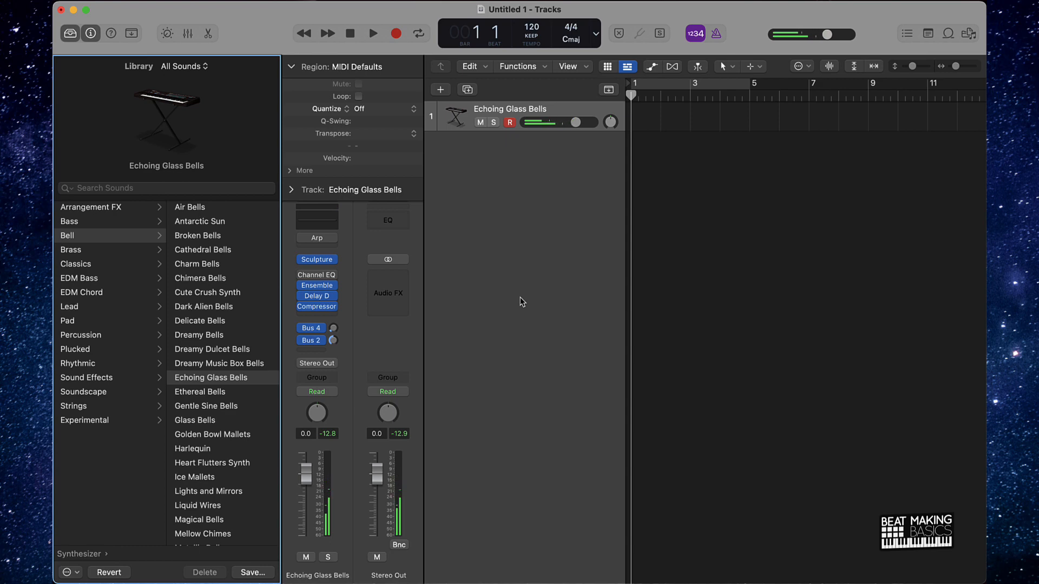
Show the Musical Typing window and switch it to the full piano keyboard view
{"action": "key", "text": "super+k"}
{"action": "left_click_drag", "start_coordinate": [494, 401], "coordinate": [774, 322]}
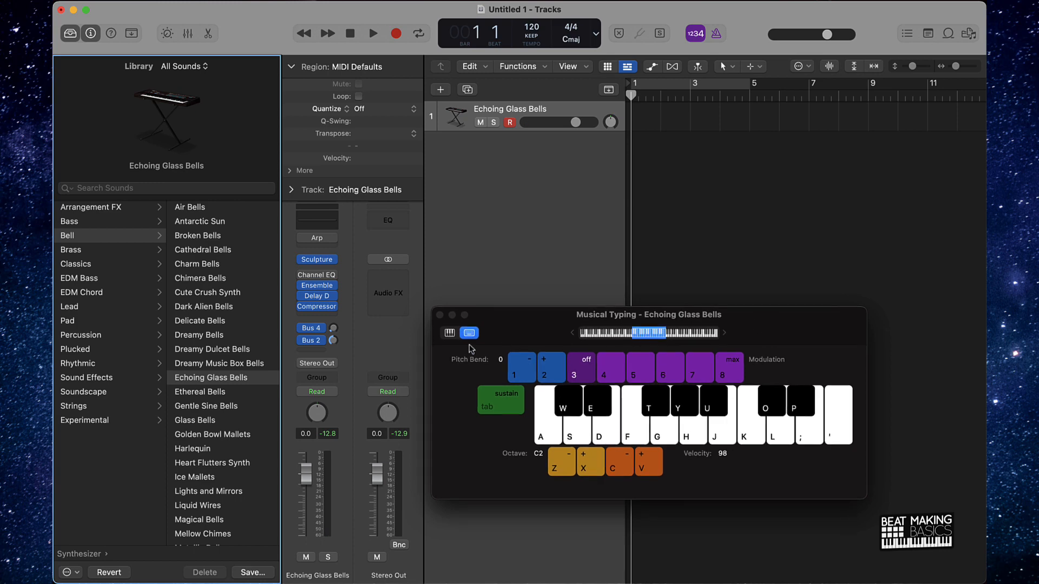
{"action": "left_click", "coordinate": [450, 333]}
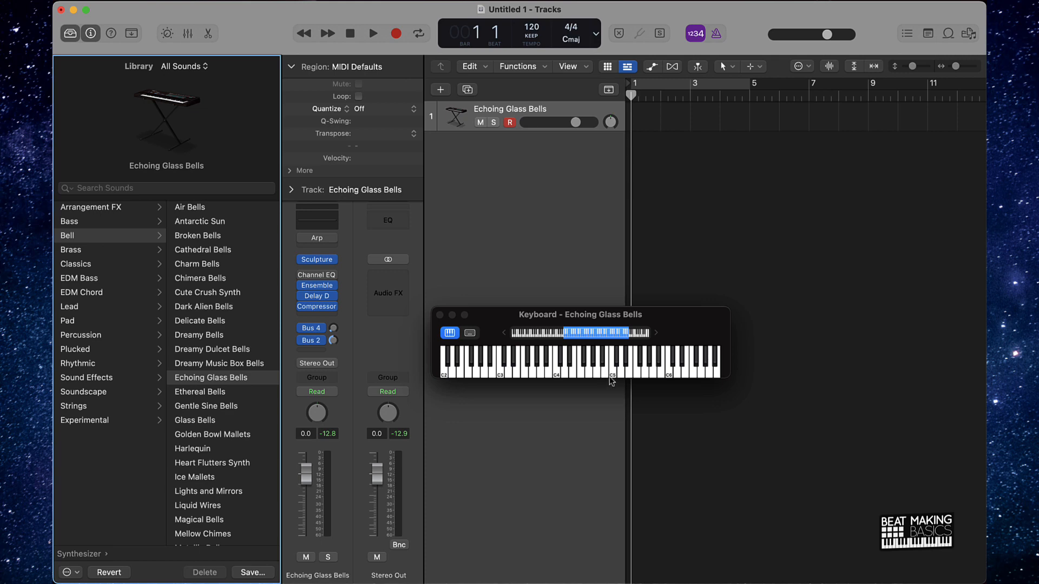
Turn on the cycle range from bar 1 to bar 5 and record a bell melody across it
{"action": "left_click", "coordinate": [716, 83]}
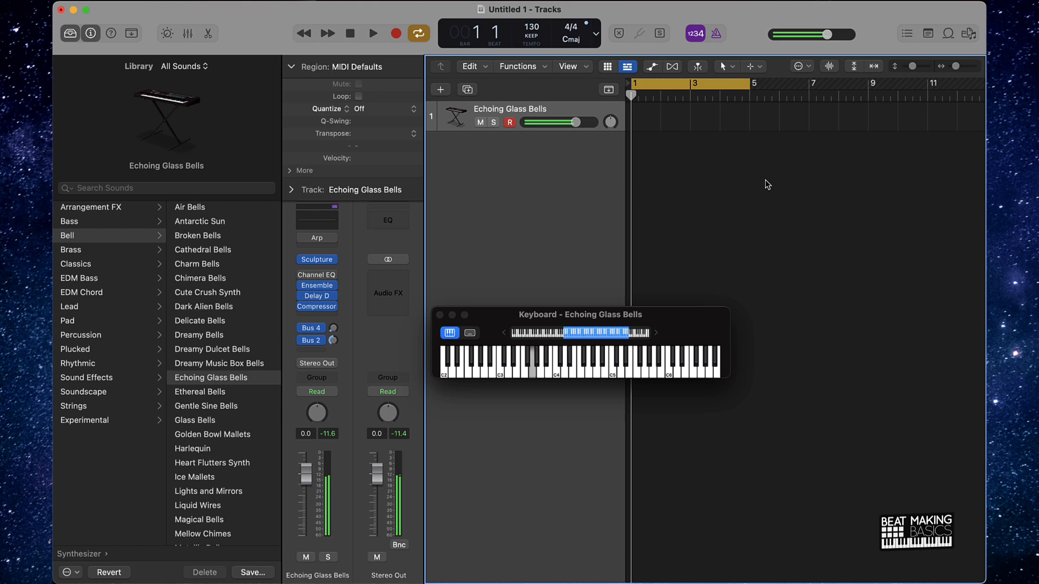
{"action": "key", "text": "space"}
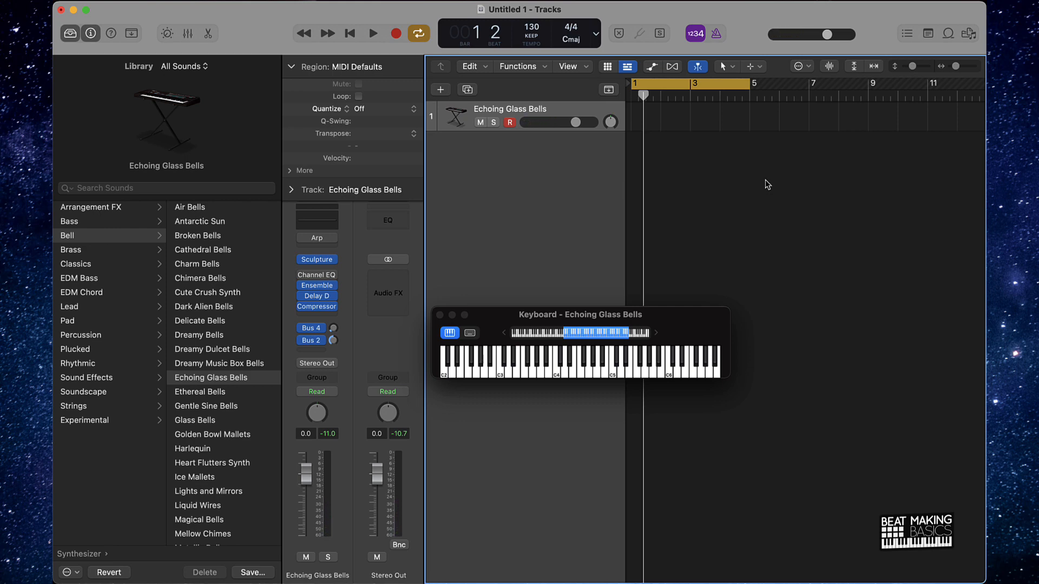
{"action": "key", "text": "r"}
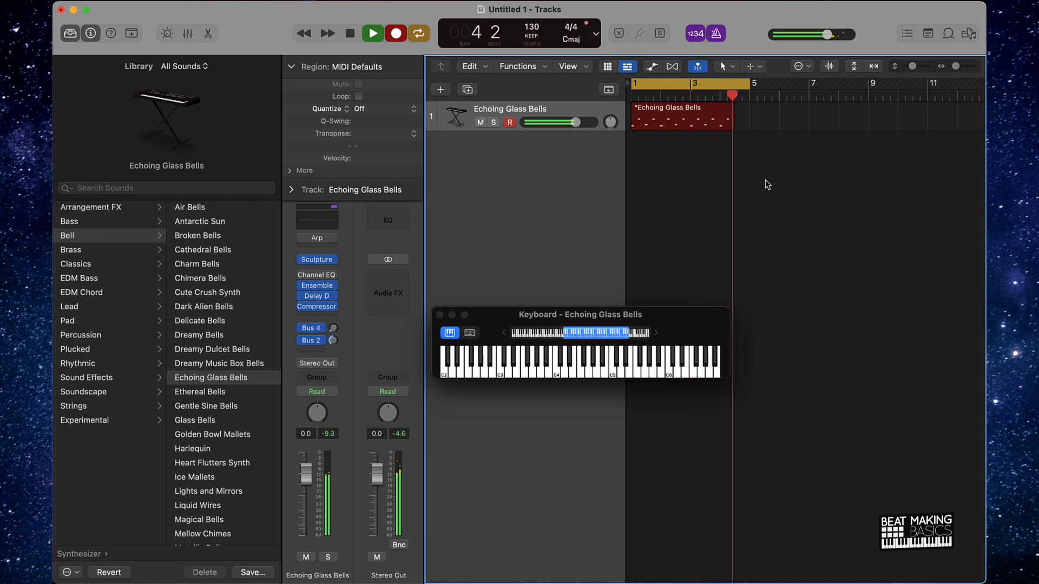
{"action": "key", "text": "space"}
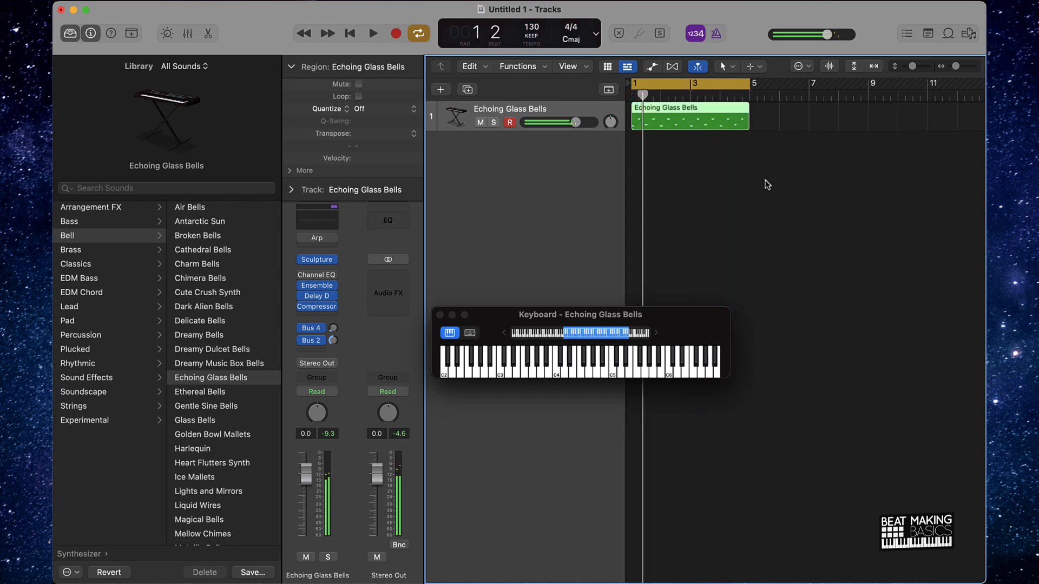
Close the on-screen keyboard, open the recorded bells region in an enlarged Piano Roll and hide the Library
{"action": "left_click", "coordinate": [733, 187]}
{"action": "left_click", "coordinate": [440, 314]}
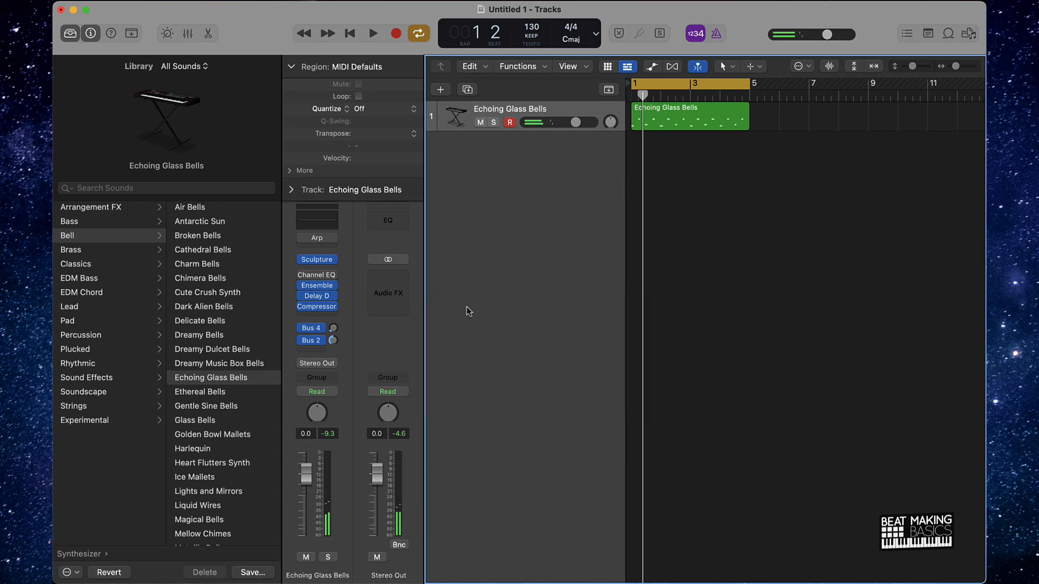
{"action": "double_click", "coordinate": [703, 115]}
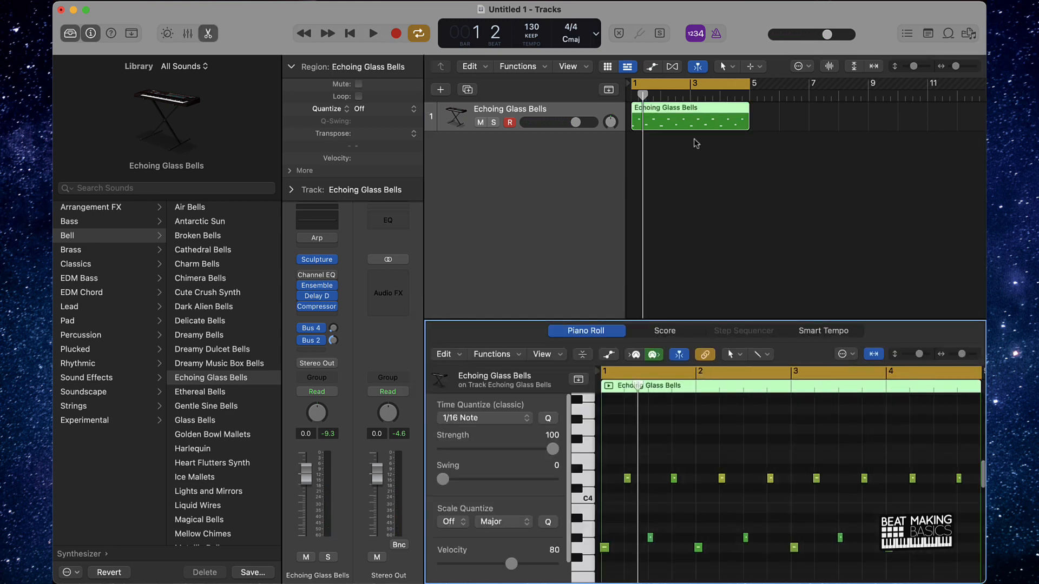
{"action": "left_click_drag", "start_coordinate": [640, 315], "coordinate": [662, 167]}
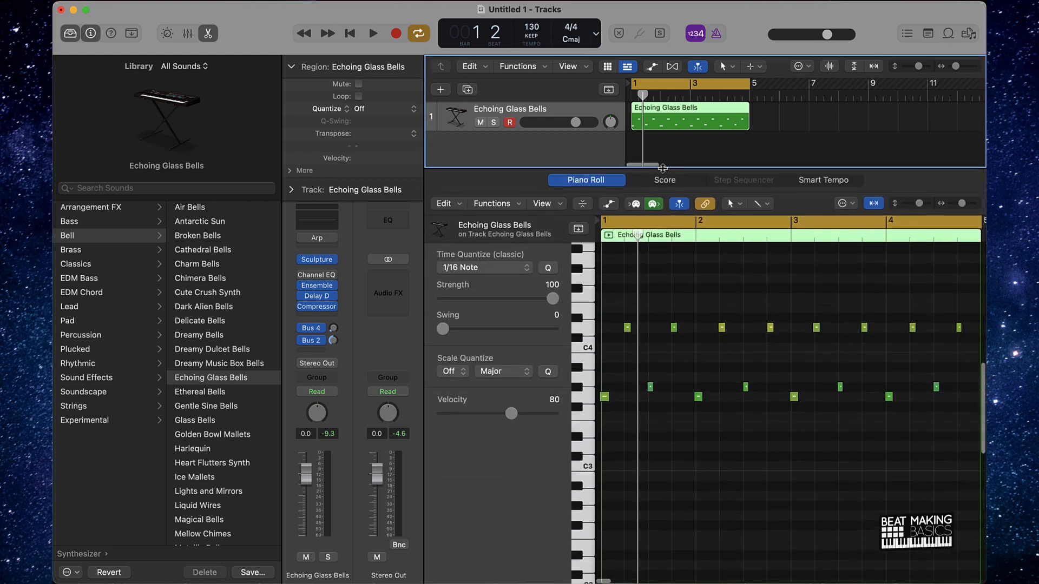
{"action": "key", "text": "y"}
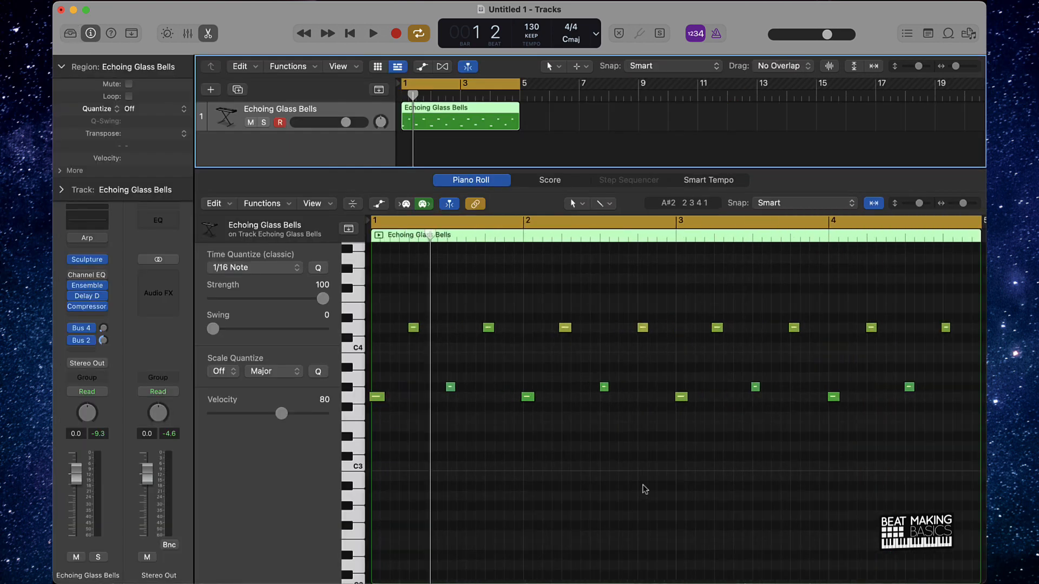
Select all notes in the bells region and set their time quantize to 1/8 Swing A
{"action": "left_click", "coordinate": [542, 440]}
{"action": "key", "text": "super+a"}
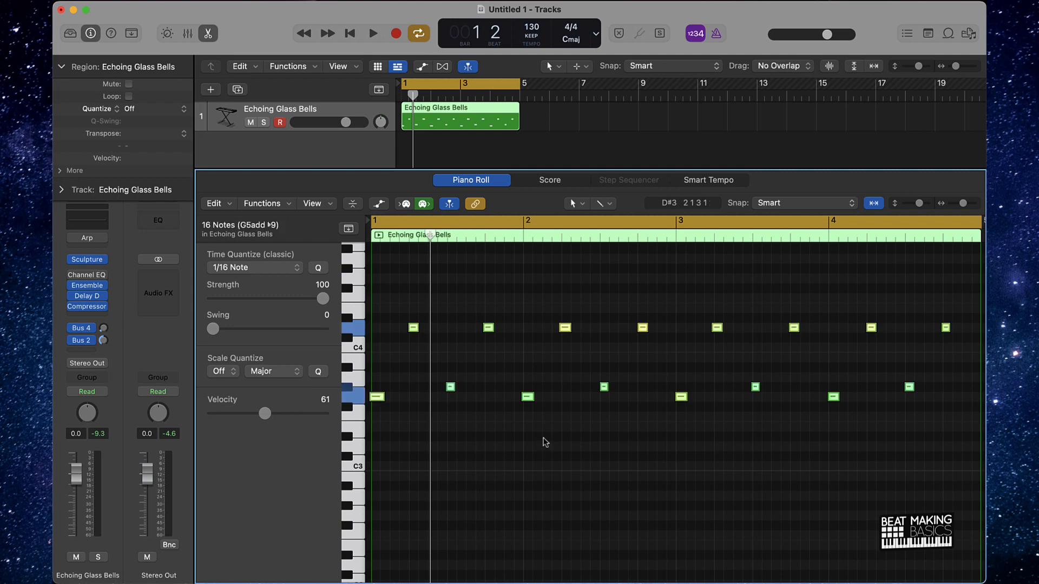
{"action": "left_click", "coordinate": [285, 269]}
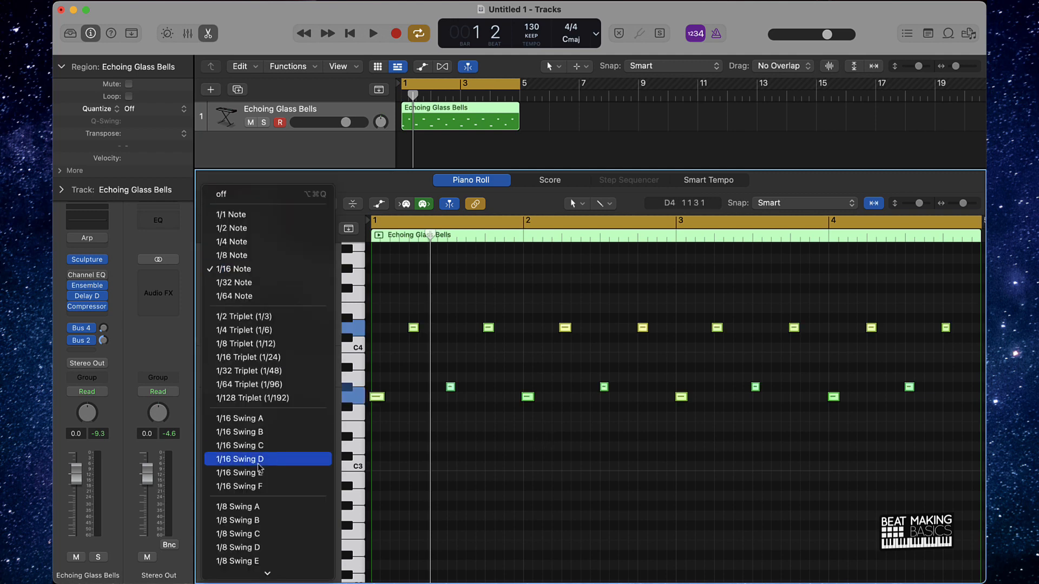
{"action": "scroll", "coordinate": [248, 478], "scroll_direction": "down", "scroll_amount": 2}
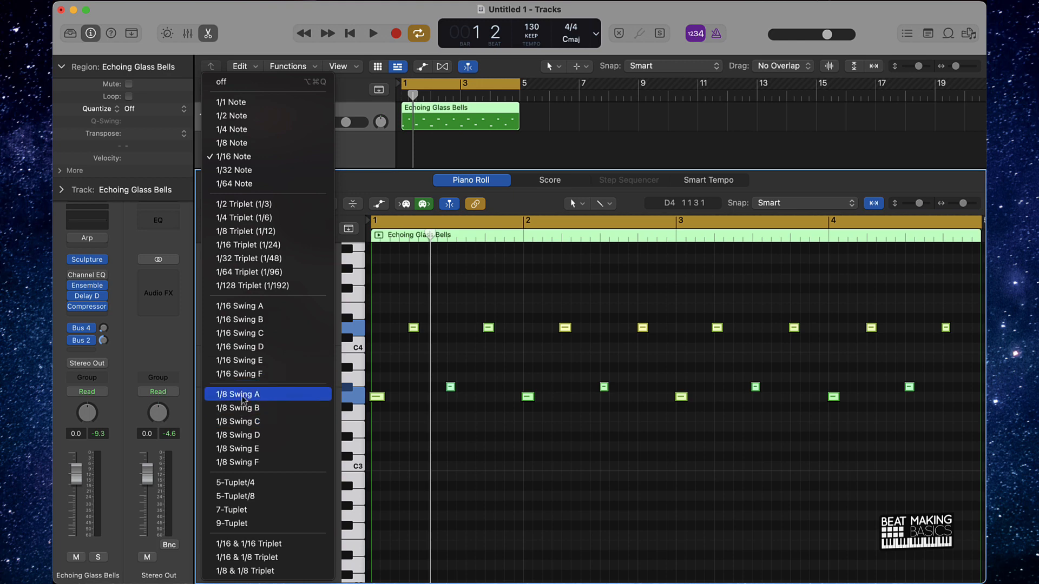
{"action": "left_click", "coordinate": [243, 399]}
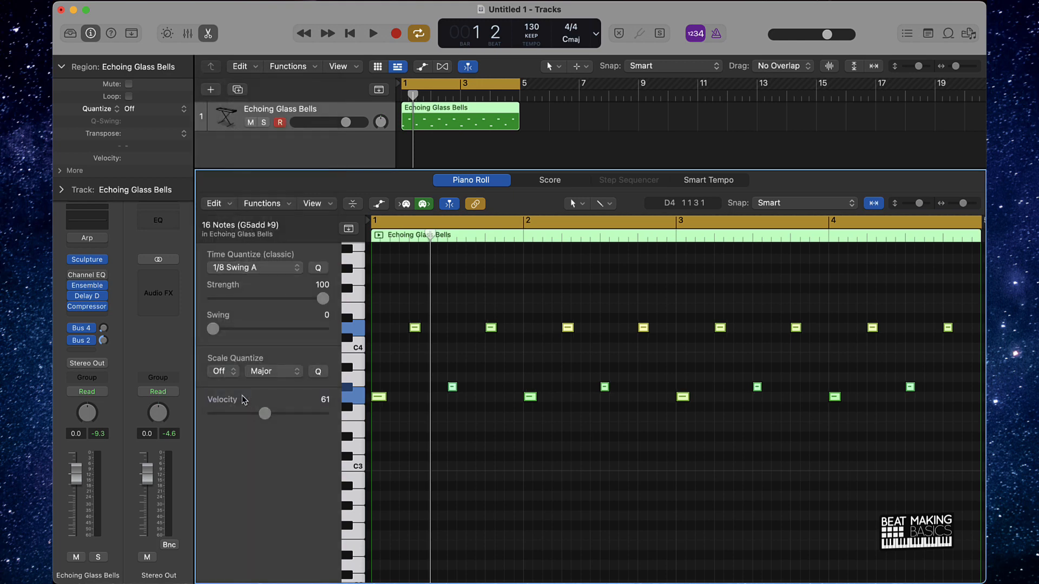
Play back the quantized bell melody, stop it and close the Piano Roll
{"action": "left_click", "coordinate": [679, 418]}
{"action": "key", "text": "space"}
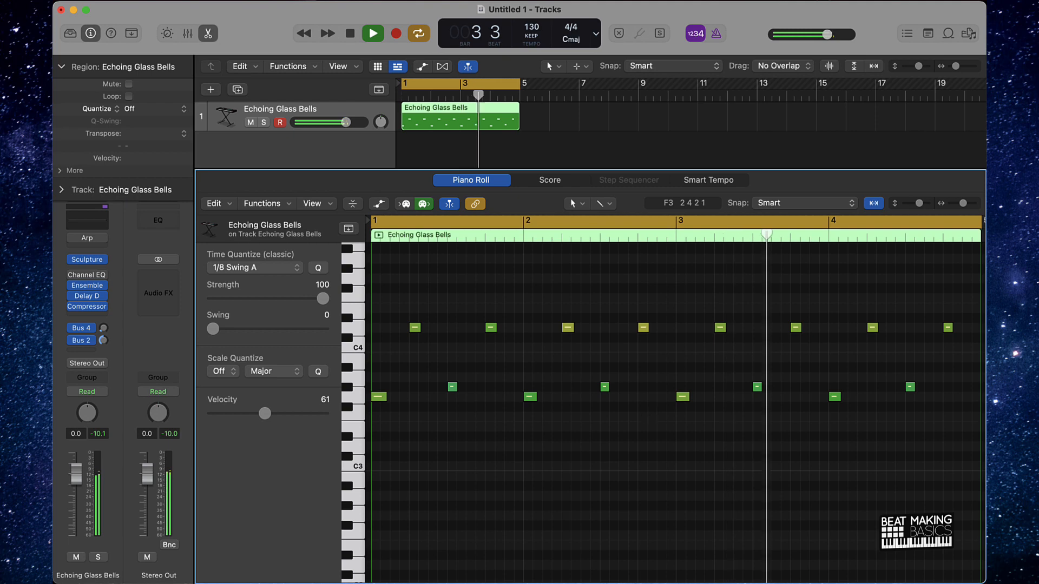
{"action": "key", "text": "space"}
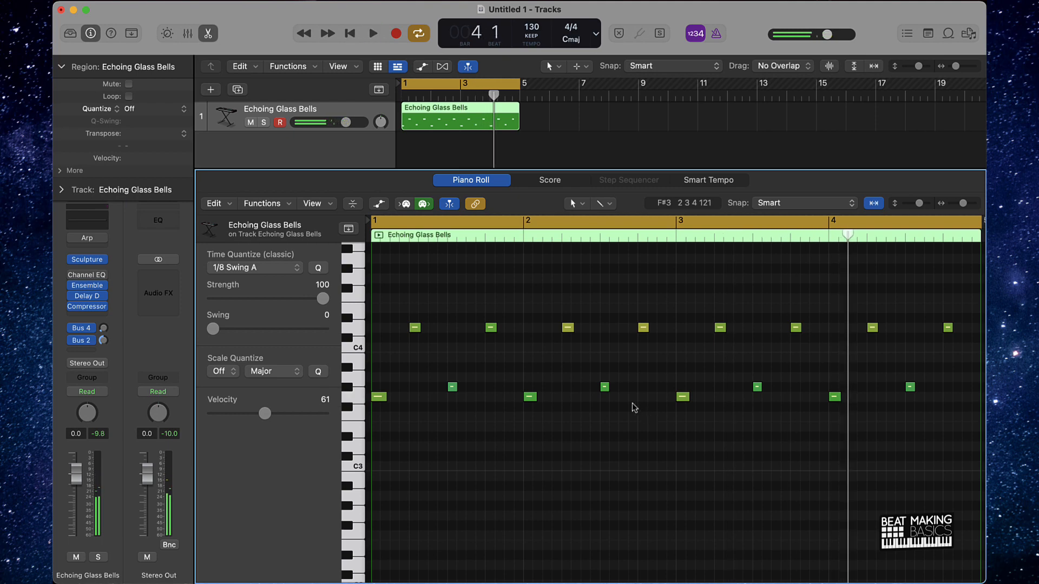
{"action": "key", "text": "e"}
{"action": "left_click", "coordinate": [637, 380]}
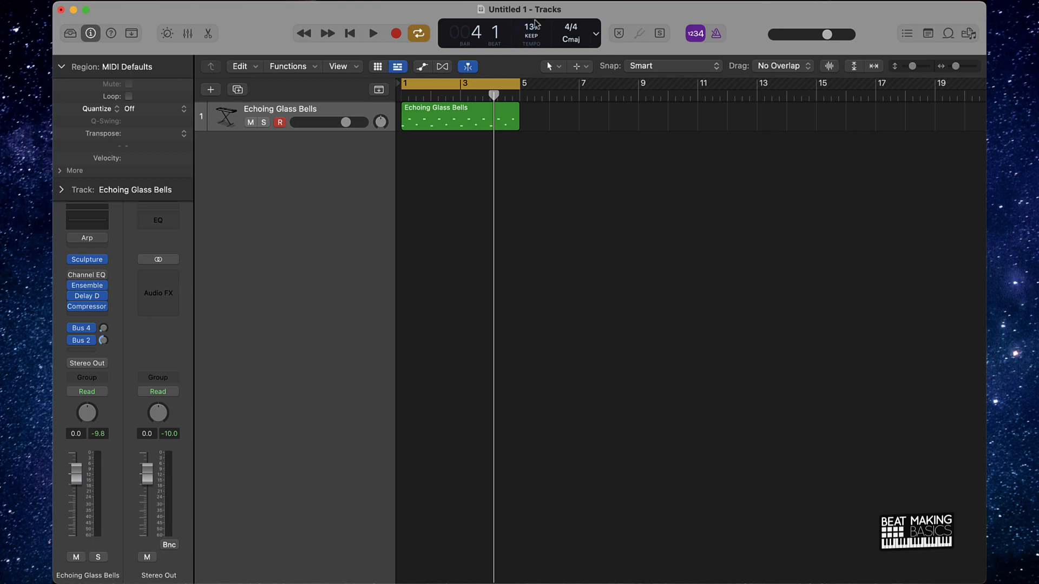
Add a software instrument track with the stereo Drum Synth as its instrument
{"action": "left_click", "coordinate": [211, 91]}
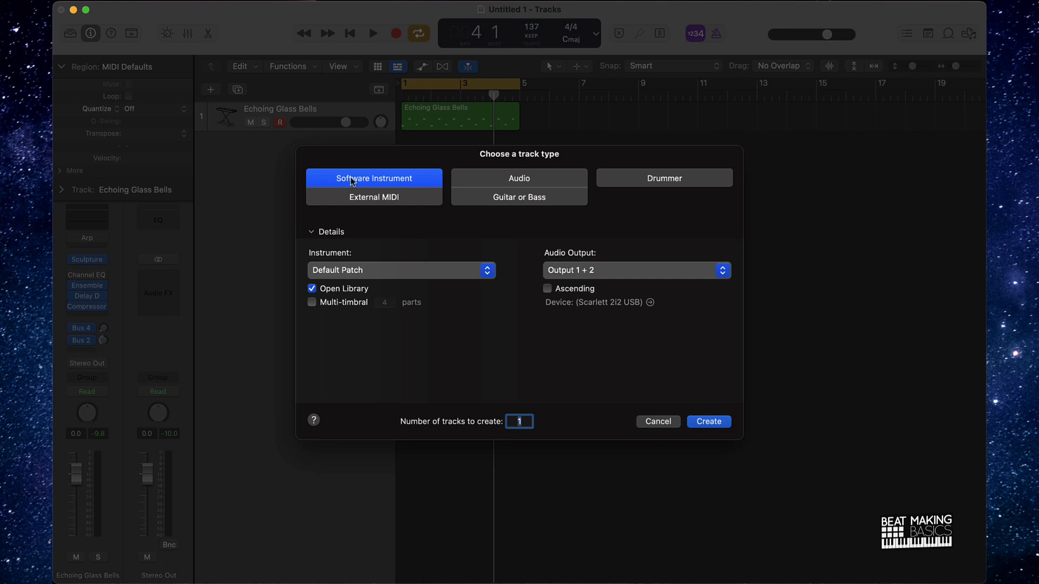
{"action": "left_click", "coordinate": [353, 271]}
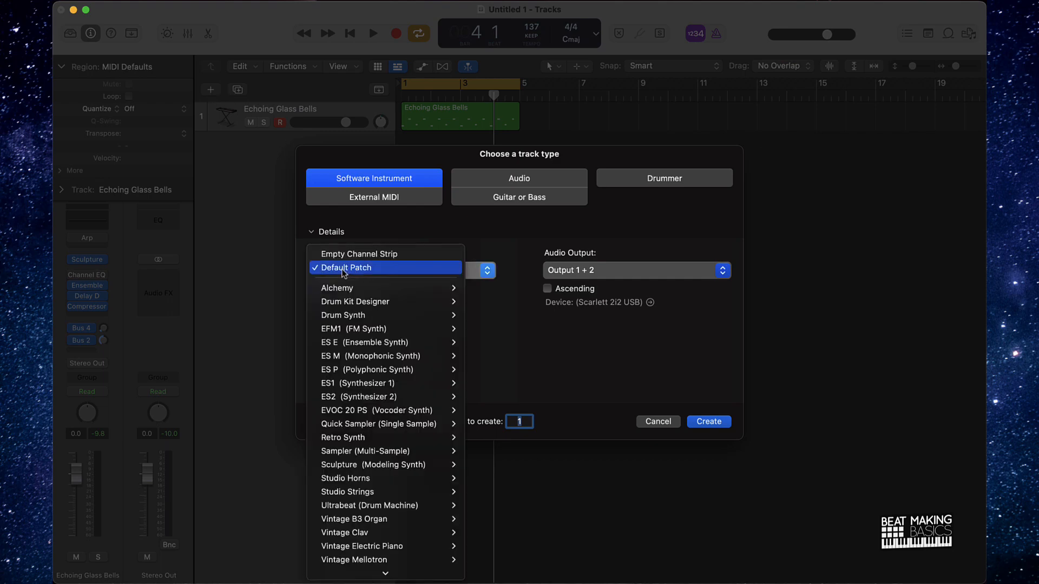
{"action": "mouse_move", "coordinate": [358, 321]}
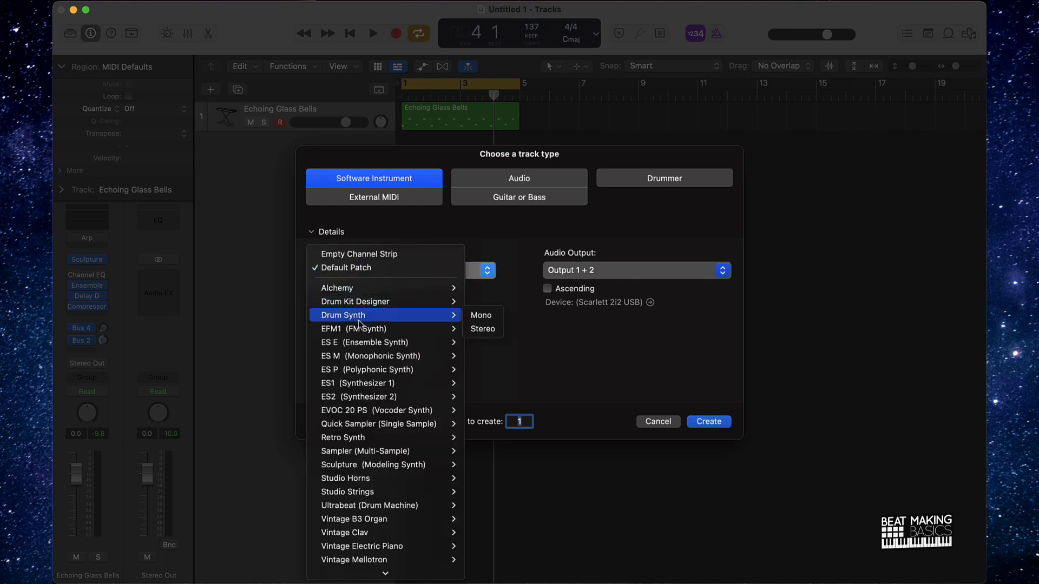
{"action": "left_click", "coordinate": [483, 328]}
{"action": "left_click", "coordinate": [709, 422]}
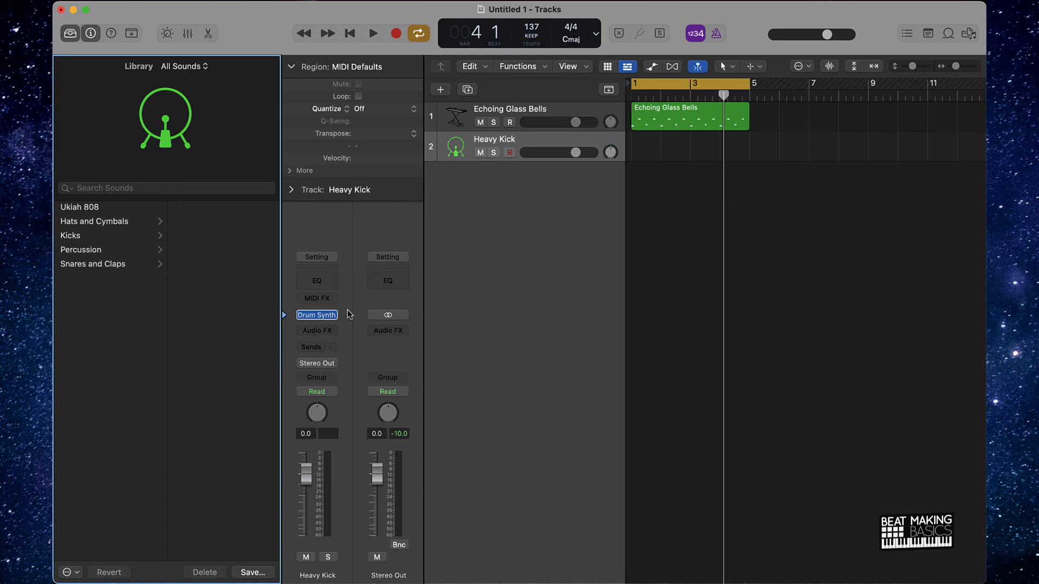
Open the Drum Synth on the new track, keep the Kicks category and change the sound to Hard Kick
{"action": "left_click", "coordinate": [318, 316]}
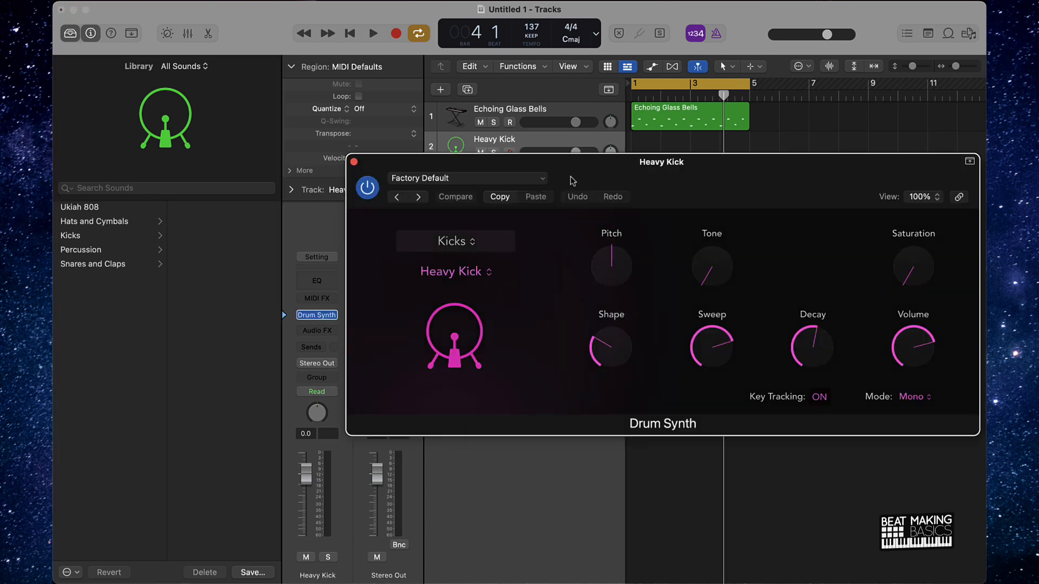
{"action": "left_click_drag", "start_coordinate": [750, 188], "coordinate": [541, 206]}
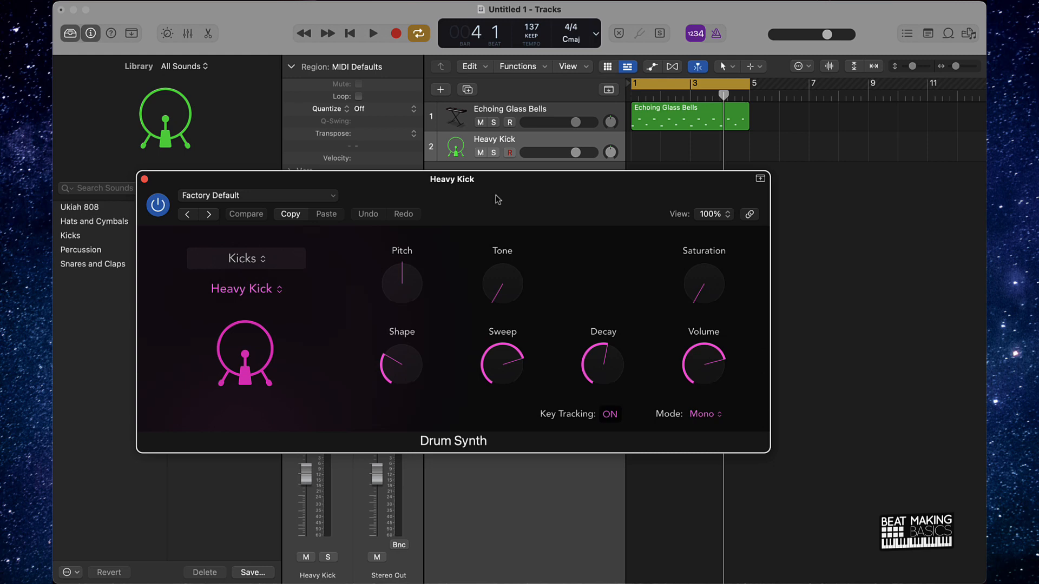
{"action": "left_click", "coordinate": [261, 266]}
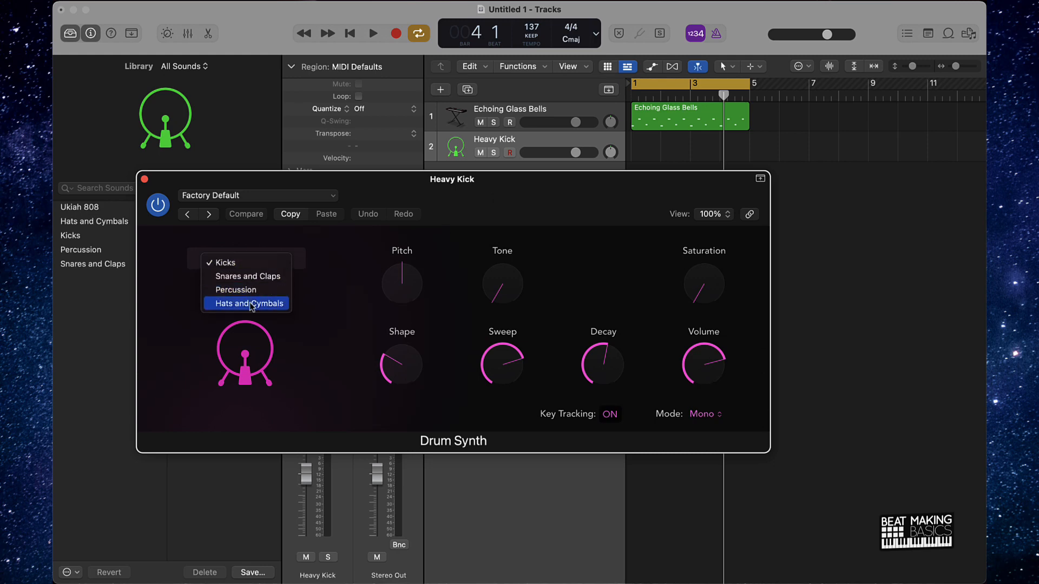
{"action": "left_click", "coordinate": [178, 302]}
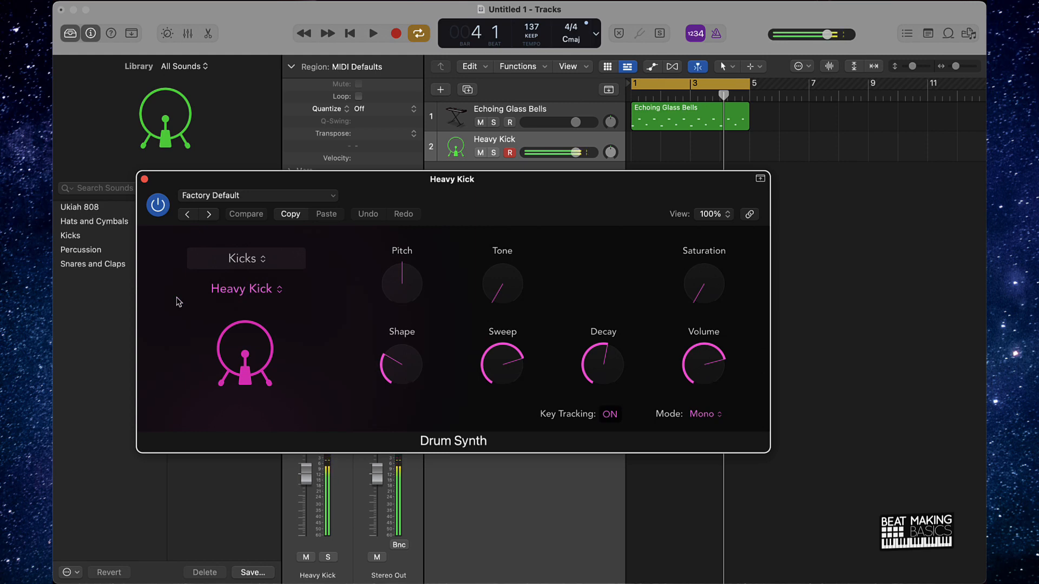
{"action": "left_click", "coordinate": [267, 290]}
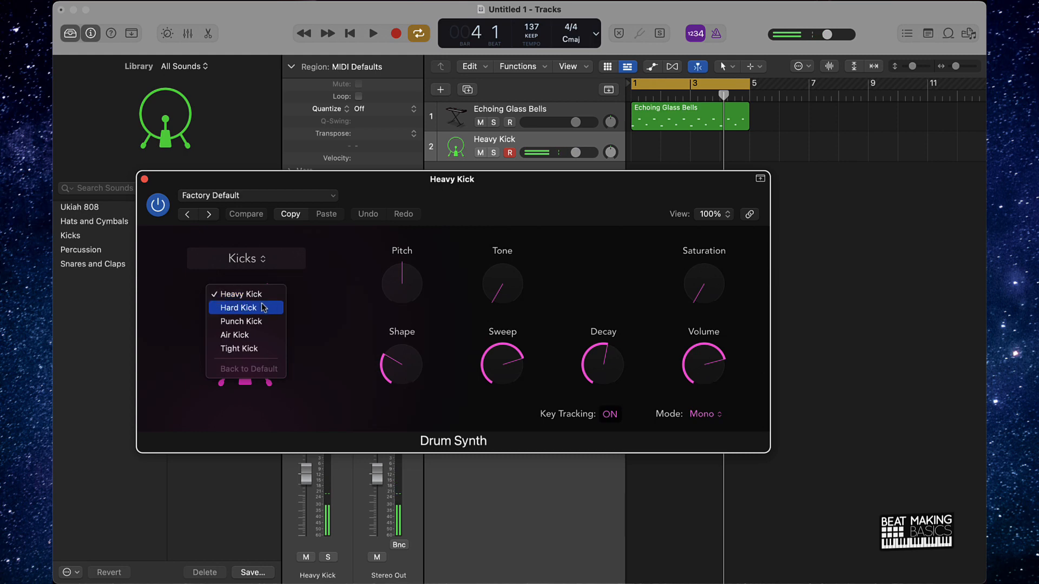
{"action": "left_click", "coordinate": [263, 309]}
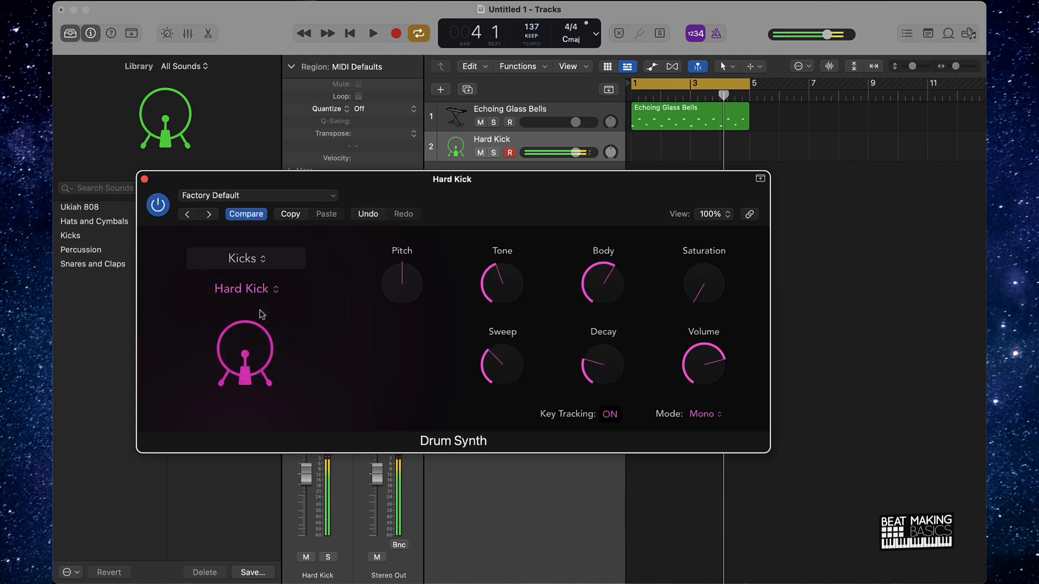
Audition the Punch Kick, Air Kick and Tight Kick sounds and the Snares and Claps category, ending back on Kicks
{"action": "left_click", "coordinate": [246, 290]}
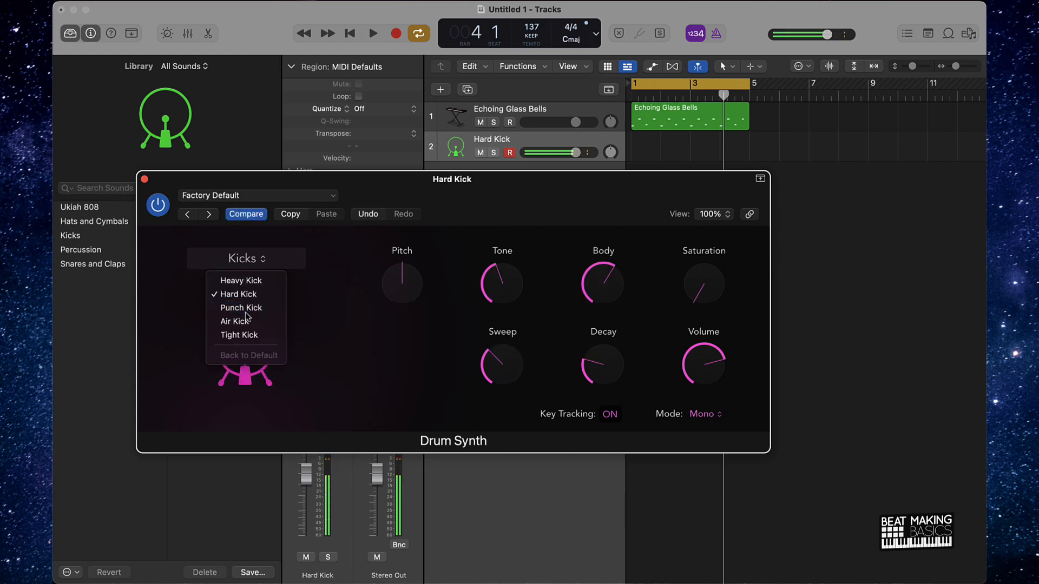
{"action": "left_click", "coordinate": [244, 308]}
{"action": "left_click", "coordinate": [256, 293]}
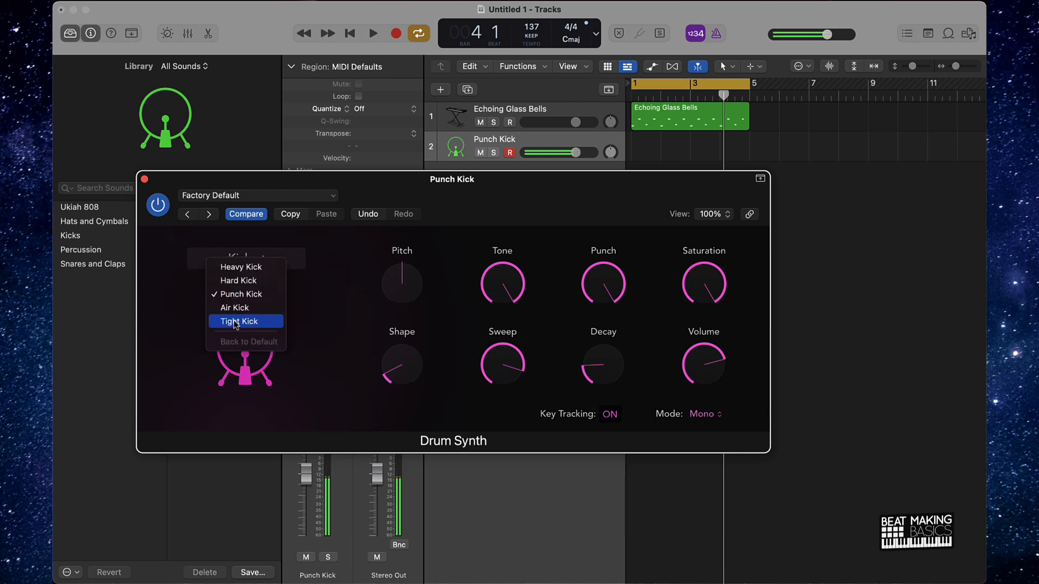
{"action": "left_click", "coordinate": [244, 307]}
{"action": "left_click", "coordinate": [257, 296]}
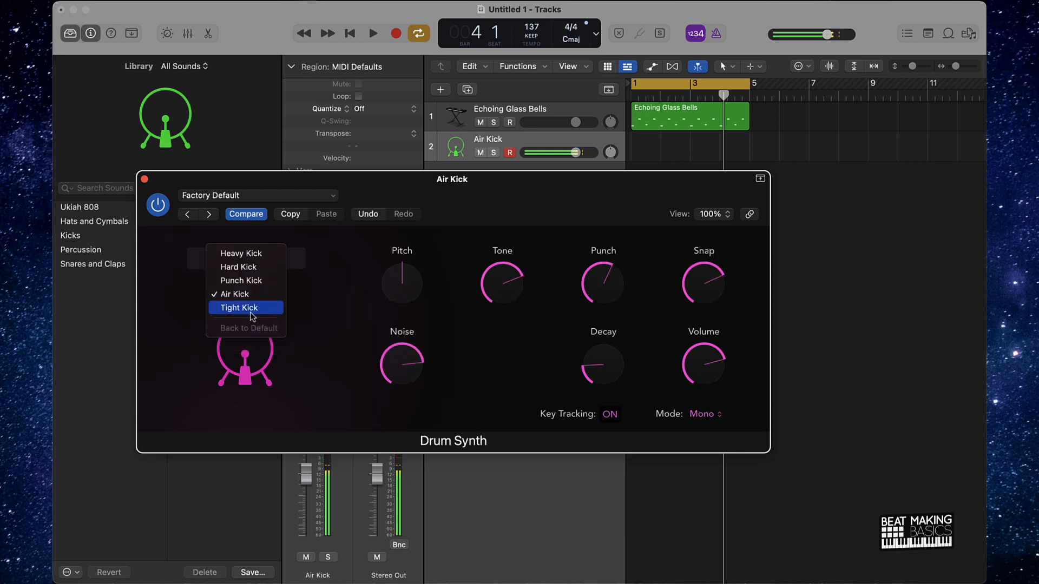
{"action": "left_click", "coordinate": [253, 308]}
{"action": "left_click", "coordinate": [256, 262]}
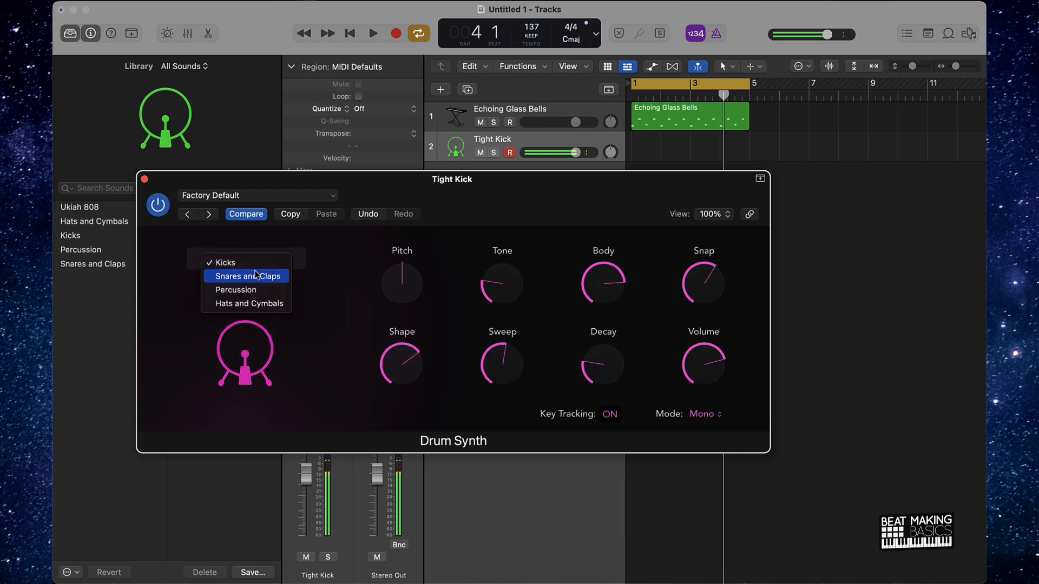
{"action": "left_click", "coordinate": [256, 276]}
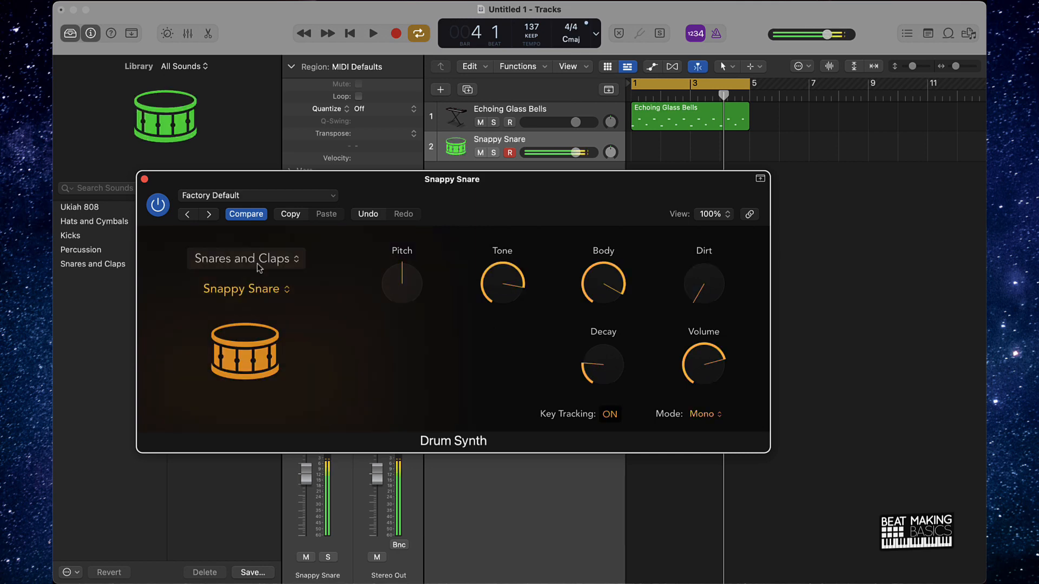
{"action": "left_click", "coordinate": [257, 264]}
{"action": "left_click", "coordinate": [255, 246]}
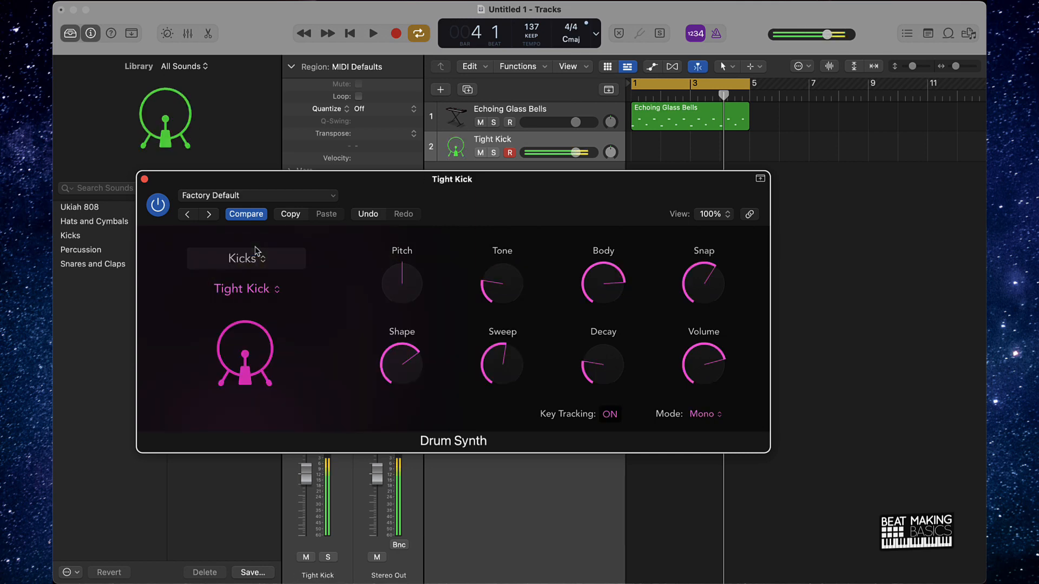
Change the Drum Synth sound to Heavy Kick and move its window aside
{"action": "left_click", "coordinate": [253, 286]}
{"action": "left_click", "coordinate": [252, 238]}
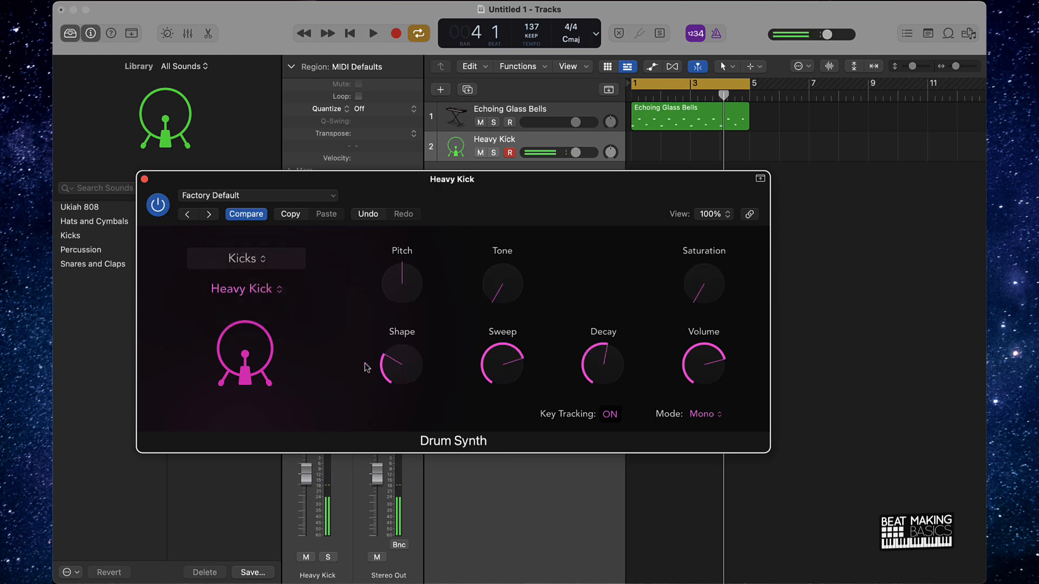
{"action": "left_click_drag", "start_coordinate": [528, 194], "coordinate": [640, 195]}
Shape the Heavy Kick with minimum Shape, lower Sweep, longer Decay, more Tone and adjusted Saturation, and close the Drum Synth window
{"action": "mouse_move", "coordinate": [610, 293]}
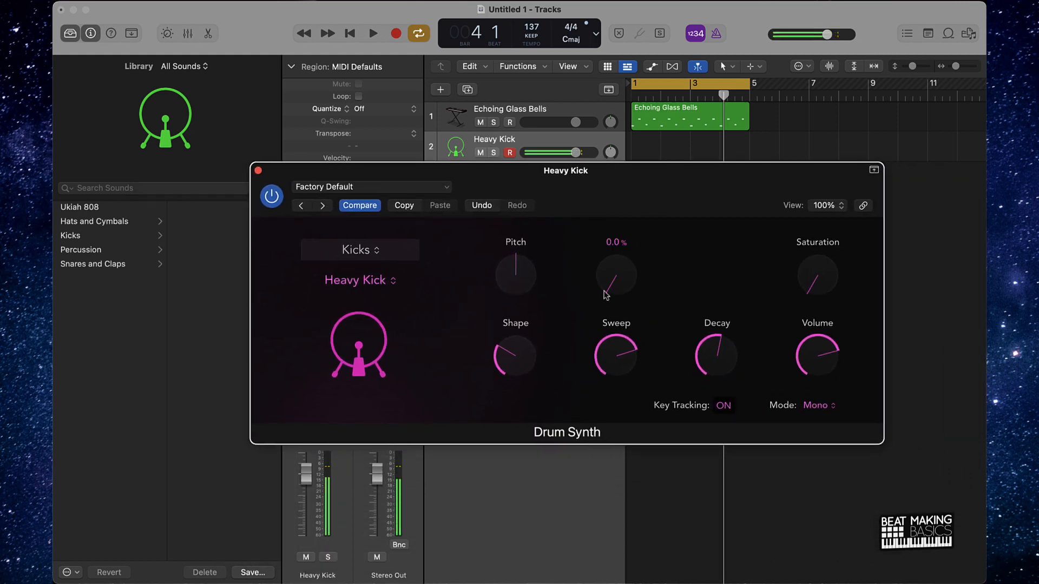
{"action": "left_click_drag", "start_coordinate": [516, 351], "coordinate": [508, 420]}
{"action": "left_click_drag", "start_coordinate": [607, 355], "coordinate": [616, 467]}
{"action": "left_click_drag", "start_coordinate": [730, 384], "coordinate": [704, 328]}
{"action": "left_click_drag", "start_coordinate": [628, 303], "coordinate": [602, 237]}
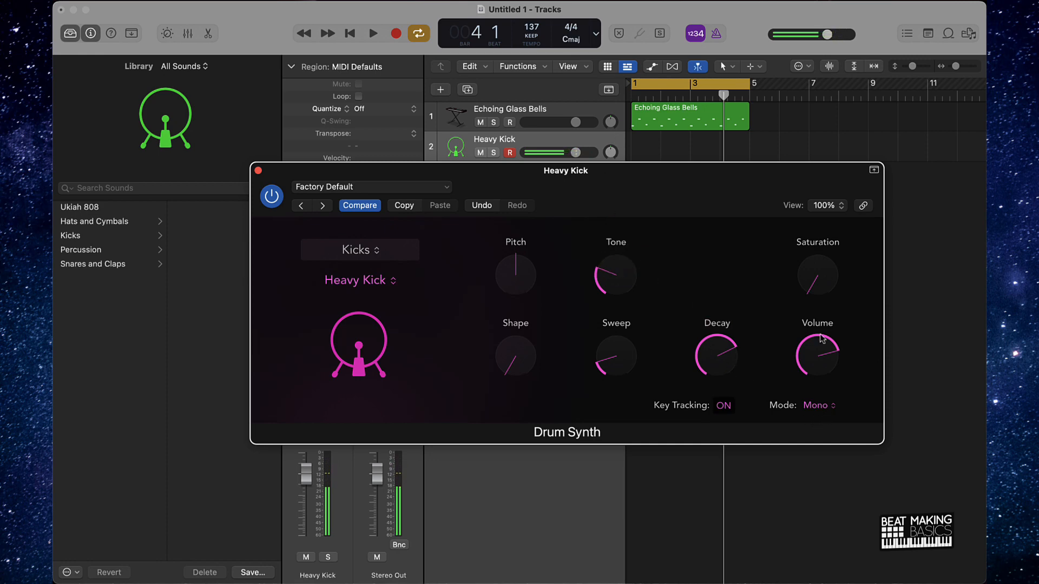
{"action": "left_click_drag", "start_coordinate": [818, 277], "coordinate": [770, 217]}
{"action": "left_click", "coordinate": [258, 171]}
Show the onscreen piano keyboard, shift it down to the lower octaves and play C1 repeatedly to hear the kick
{"action": "key", "text": "super+k"}
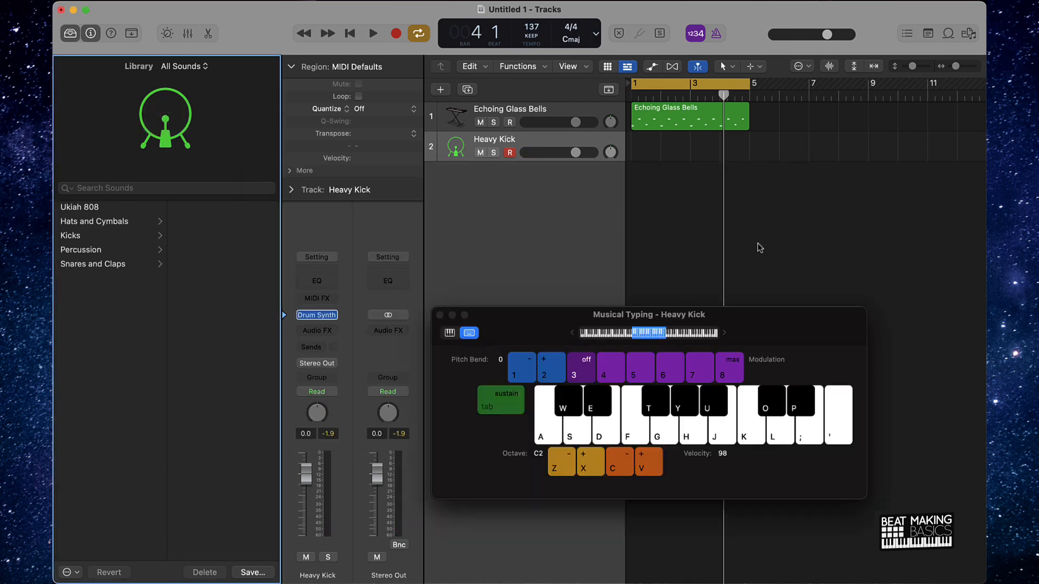
{"action": "left_click", "coordinate": [449, 332]}
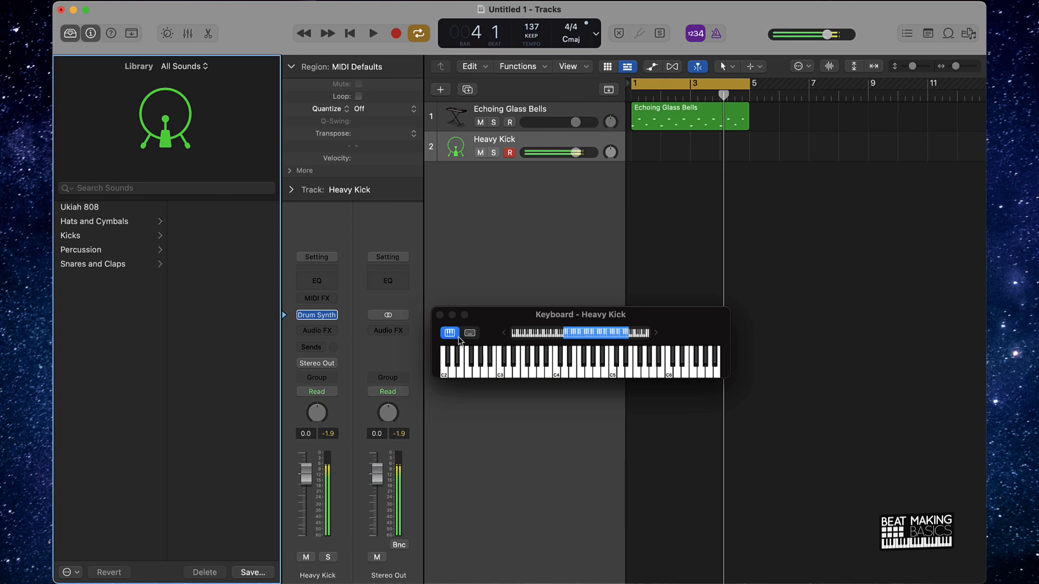
{"action": "scroll", "coordinate": [508, 376], "scroll_direction": "left", "scroll_amount": 4}
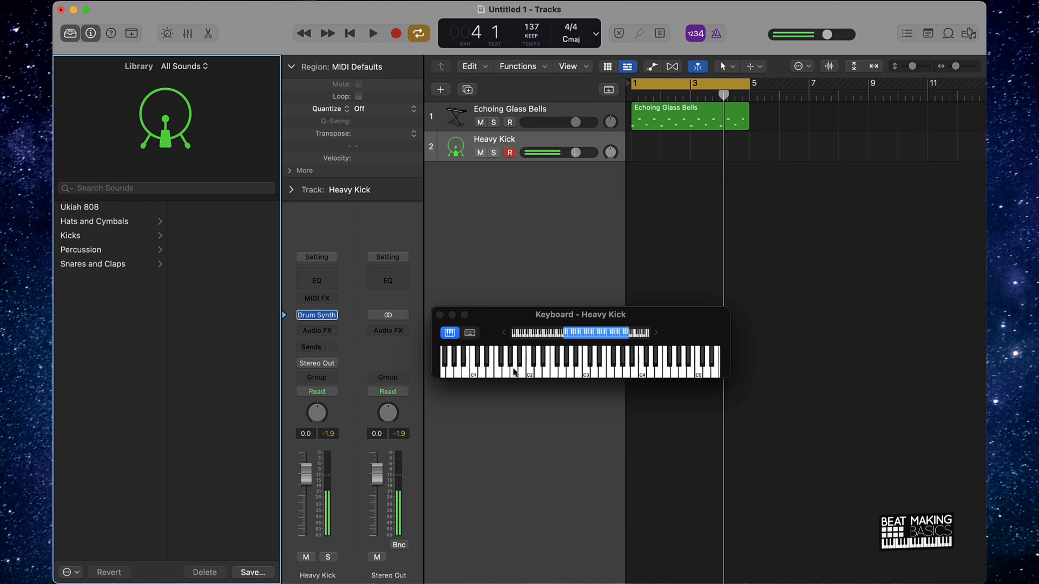
{"action": "left_click", "coordinate": [473, 372]}
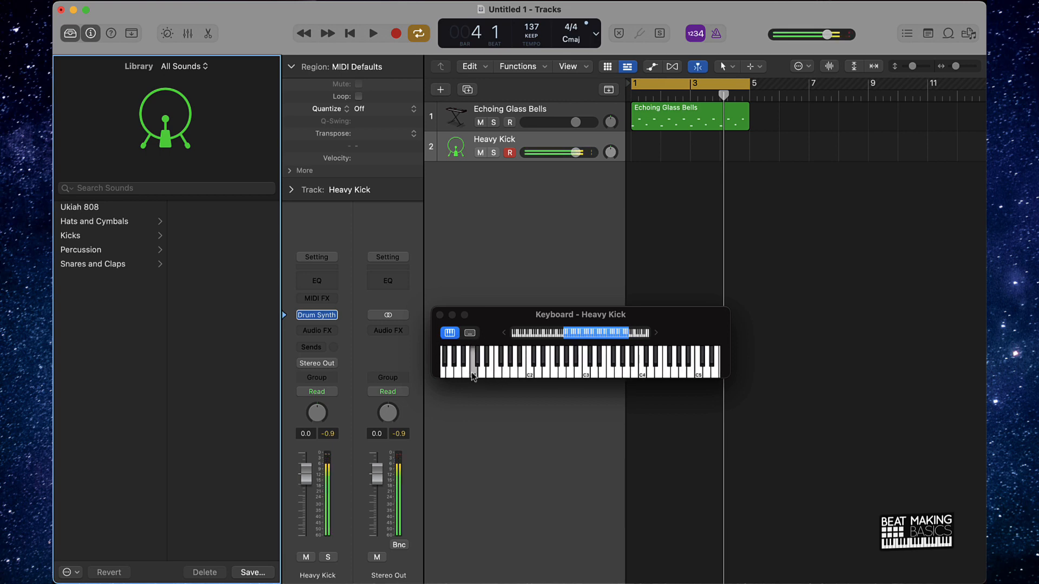
{"action": "left_click", "coordinate": [472, 374]}
{"action": "left_click", "coordinate": [472, 373]}
{"action": "left_click", "coordinate": [473, 374]}
{"action": "left_click", "coordinate": [471, 374]}
{"action": "left_click", "coordinate": [472, 375]}
Rename the Heavy Kick track as 808
{"action": "double_click", "coordinate": [502, 140]}
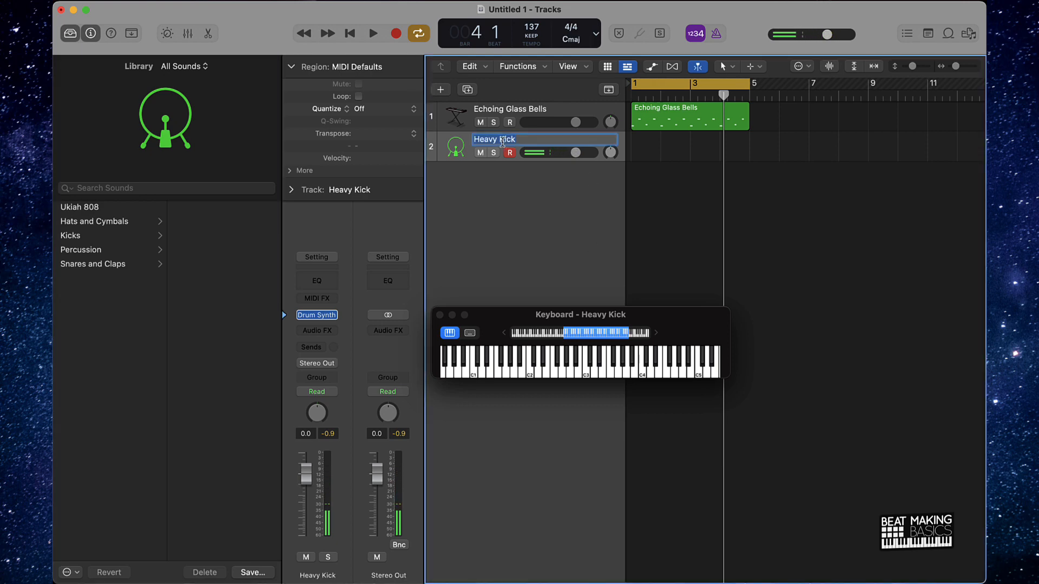
{"action": "type", "text": "808"}
{"action": "key", "text": "Return"}
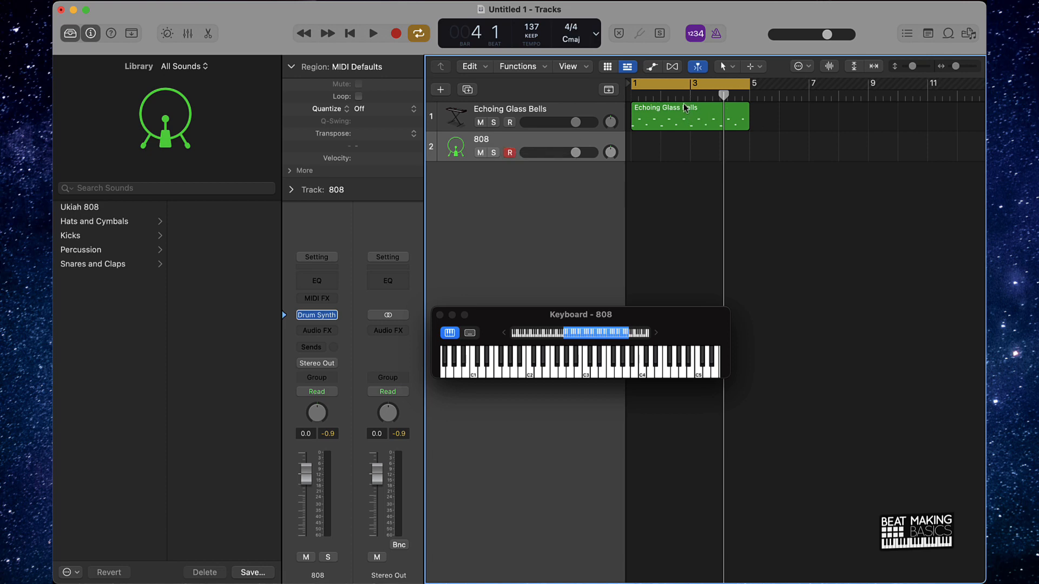
Rehearse with the looping bell melody, record a four-bar 808 pattern over it and play the recording back
{"action": "key", "text": "space"}
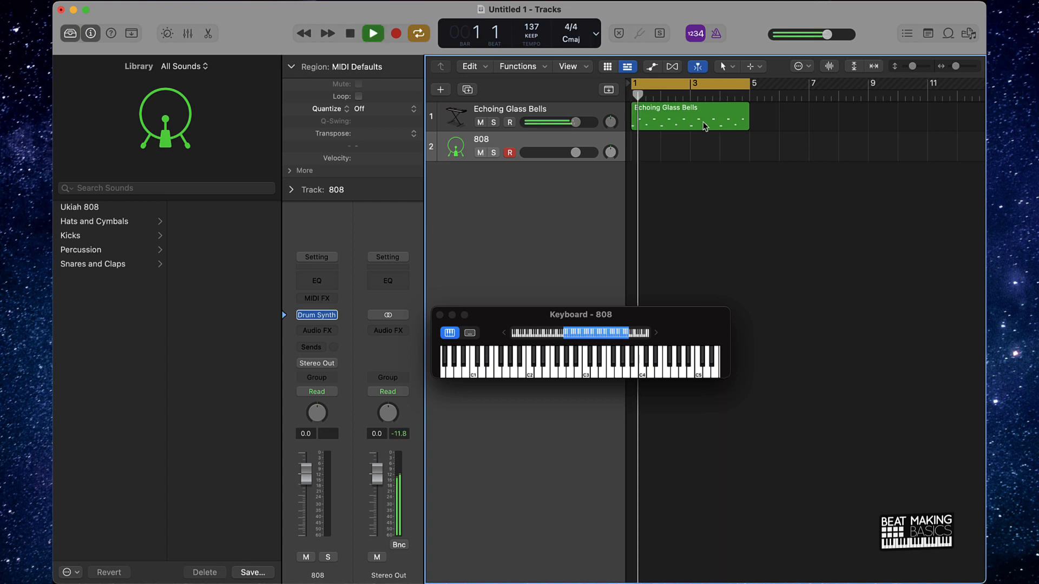
{"action": "key", "text": "space"}
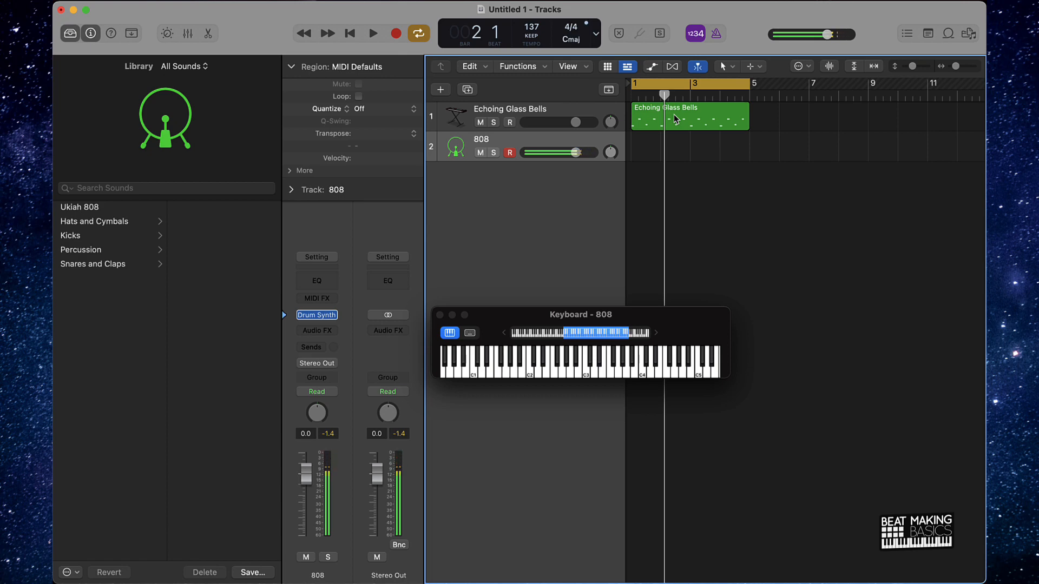
{"action": "key", "text": "r"}
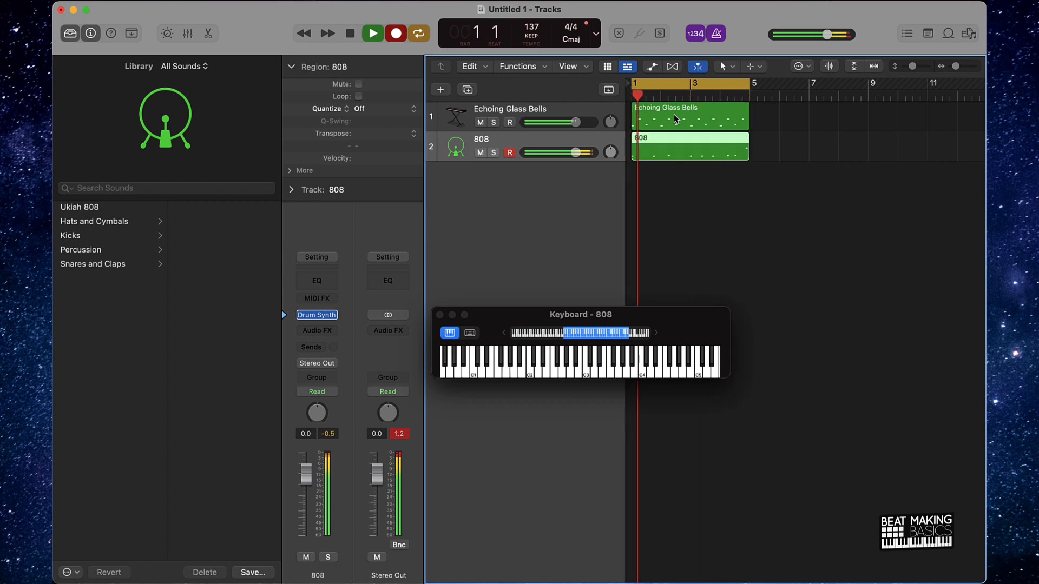
{"action": "left_click", "coordinate": [372, 34]}
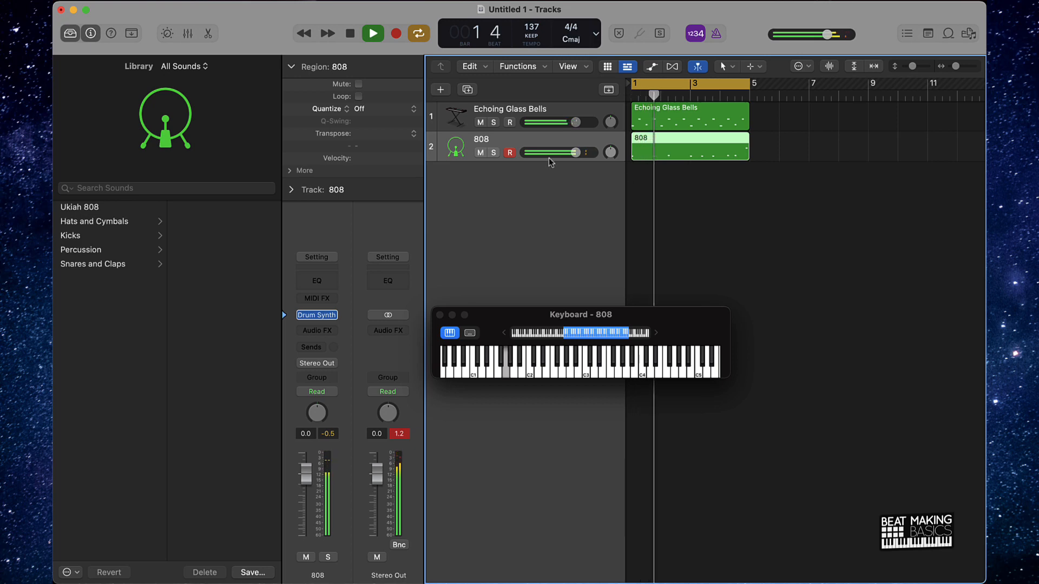
{"action": "key", "text": "space"}
Open the recorded 808 region in the Piano Roll and move the onscreen keyboard off the note grid
{"action": "left_click", "coordinate": [719, 200]}
{"action": "left_click", "coordinate": [684, 152]}
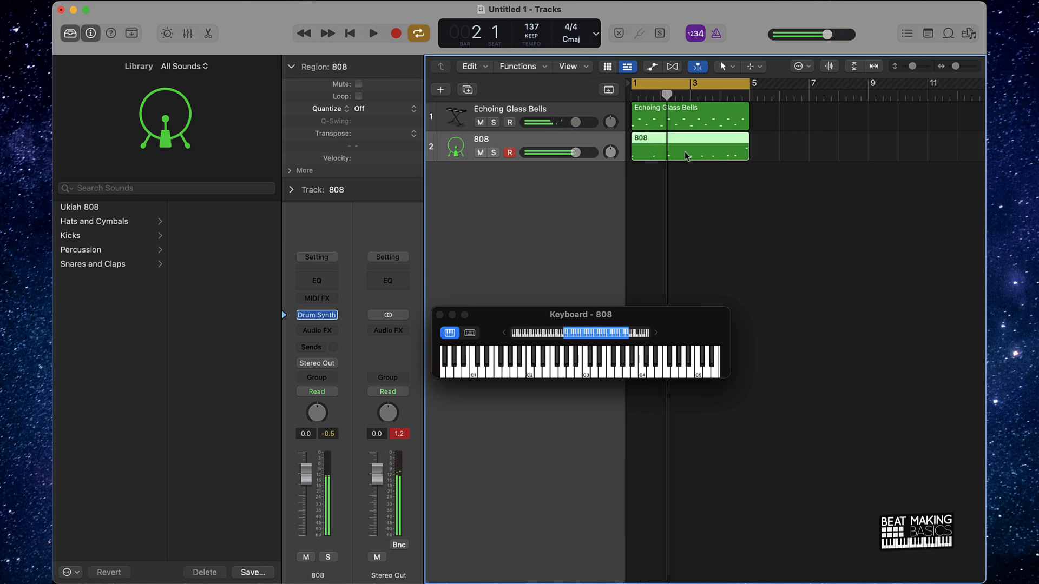
{"action": "double_click", "coordinate": [684, 151]}
{"action": "left_click_drag", "start_coordinate": [606, 316], "coordinate": [455, 263]}
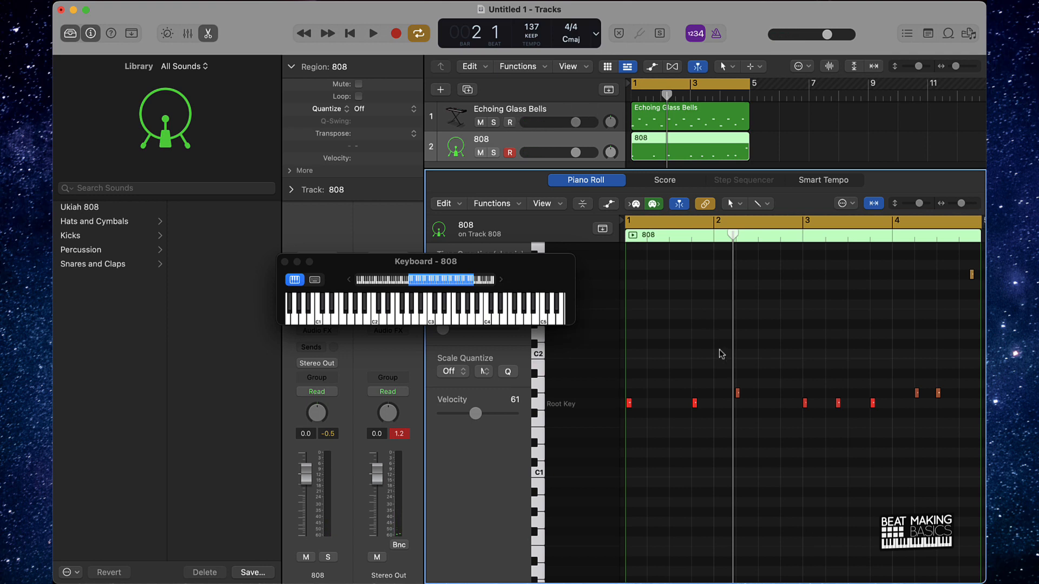
Select all notes in the 808 region and set their time quantize to 1/8 Swing A
{"action": "key", "text": "super+a"}
{"action": "left_click_drag", "start_coordinate": [518, 273], "coordinate": [422, 193]}
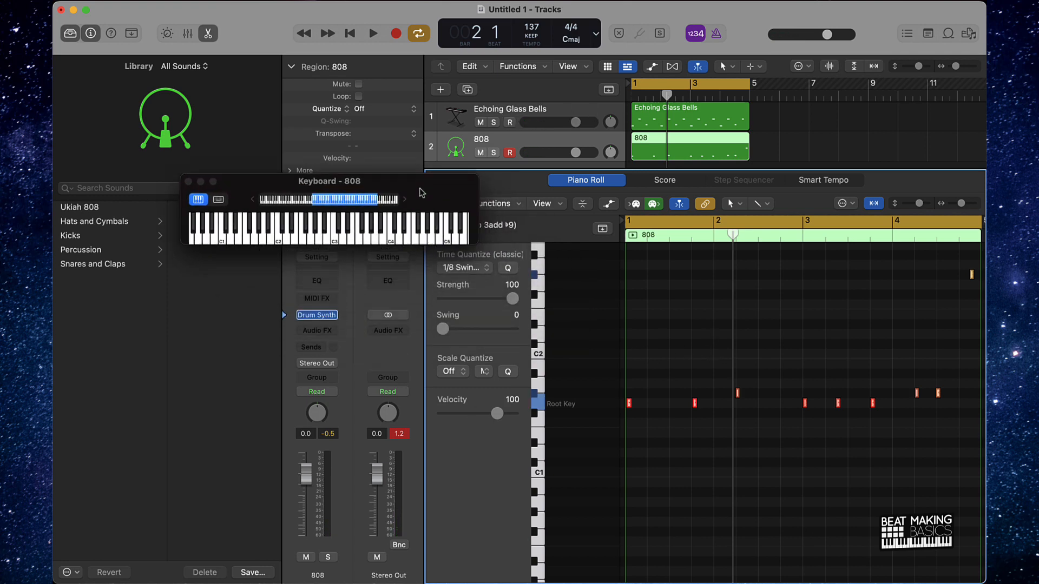
{"action": "scroll", "coordinate": [871, 341], "scroll_direction": "right", "scroll_amount": 2}
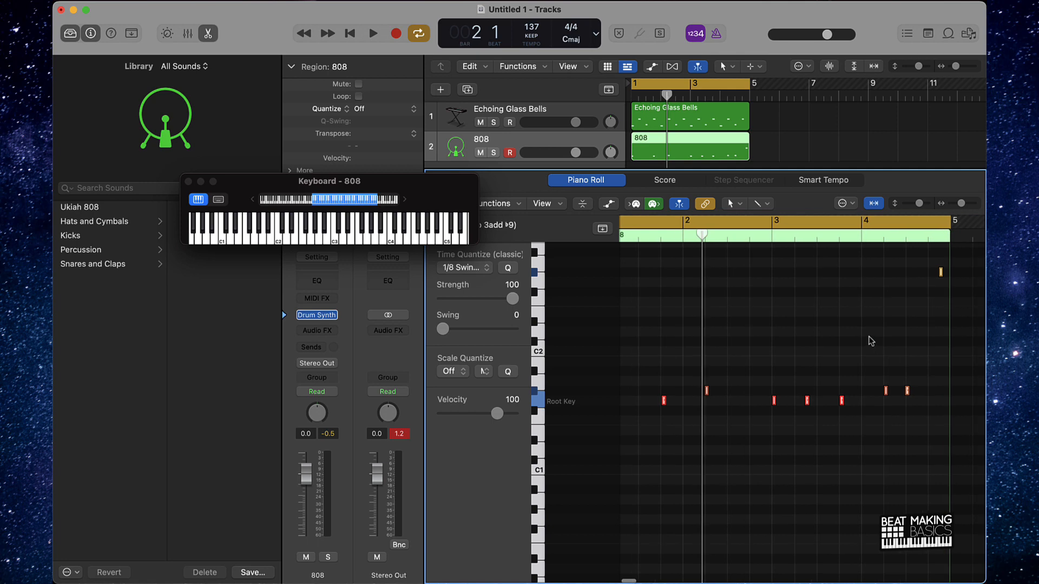
{"action": "scroll", "coordinate": [871, 340], "scroll_direction": "up", "scroll_amount": 2}
{"action": "scroll", "coordinate": [866, 340], "scroll_direction": "down", "scroll_amount": 2}
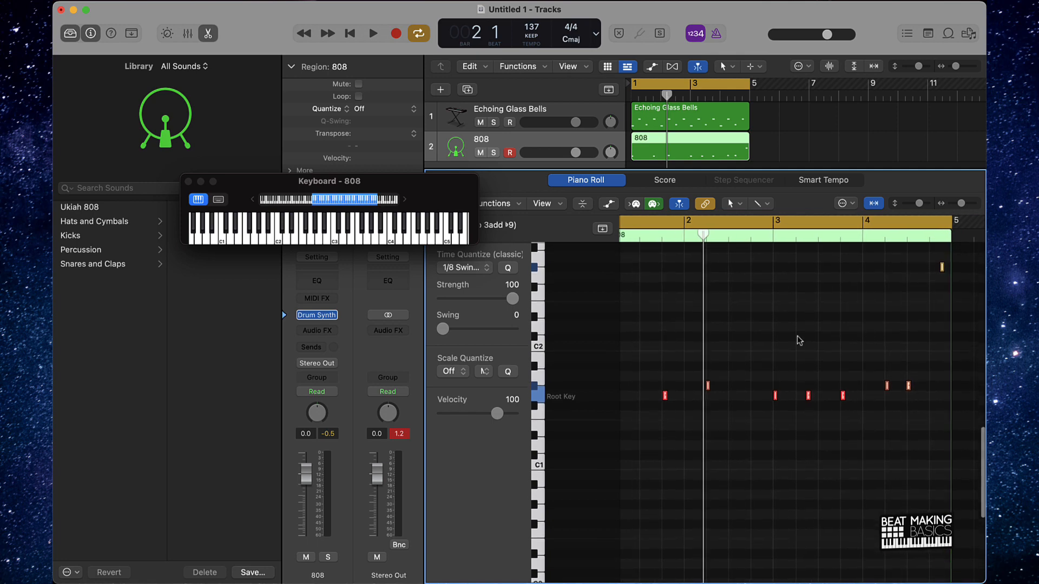
{"action": "left_click", "coordinate": [486, 268]}
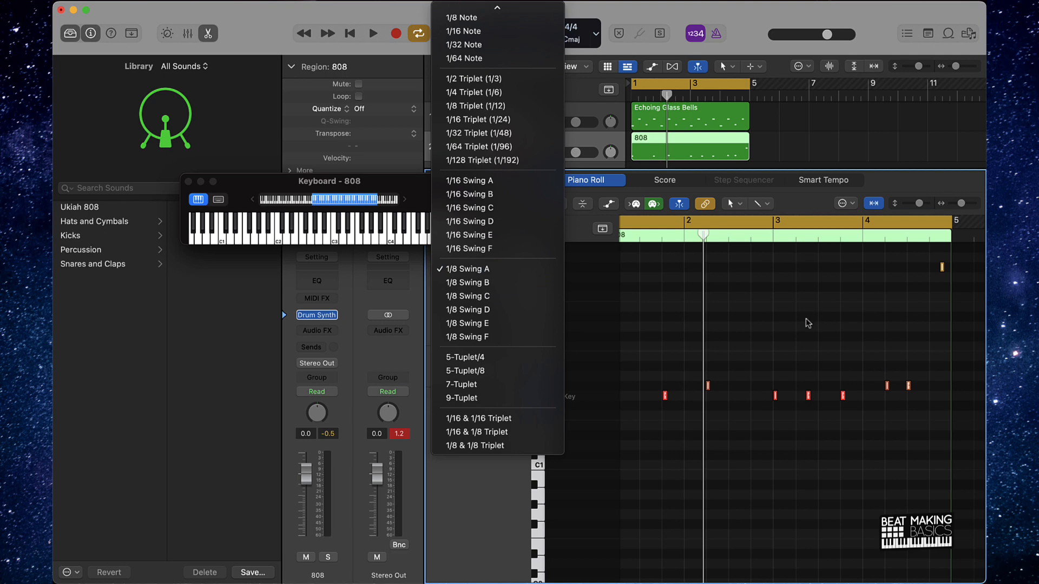
{"action": "left_click", "coordinate": [476, 270]}
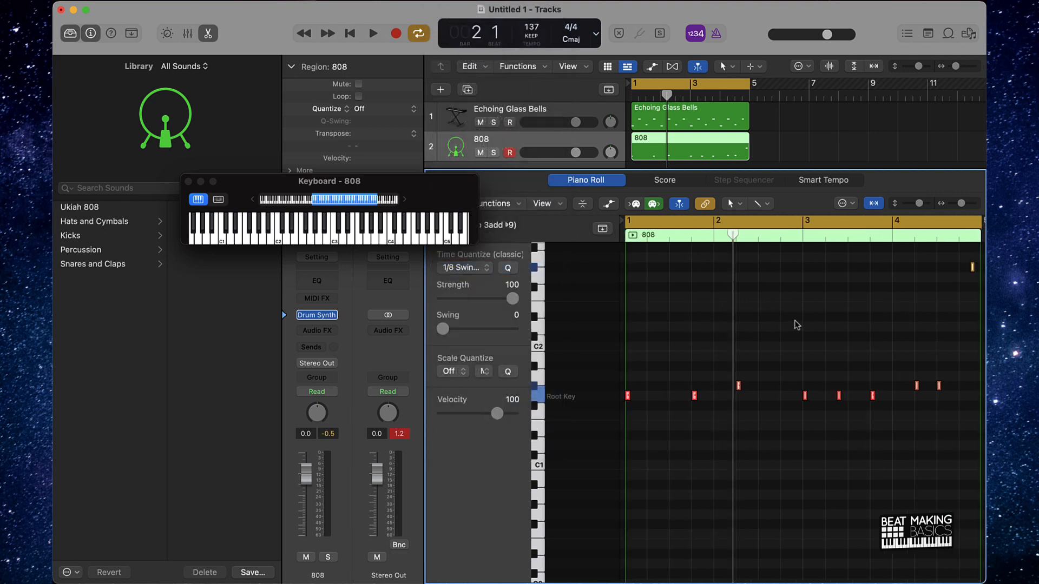
Play back the quantized 808 with the bells, and close the onscreen keyboard and the Piano Roll
{"action": "key", "text": "space"}
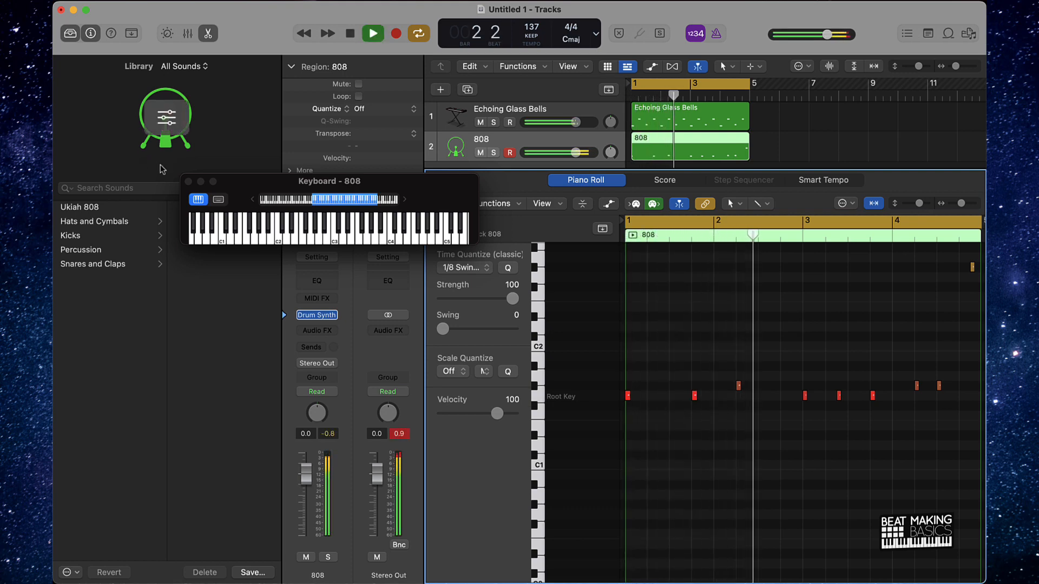
{"action": "left_click", "coordinate": [188, 181]}
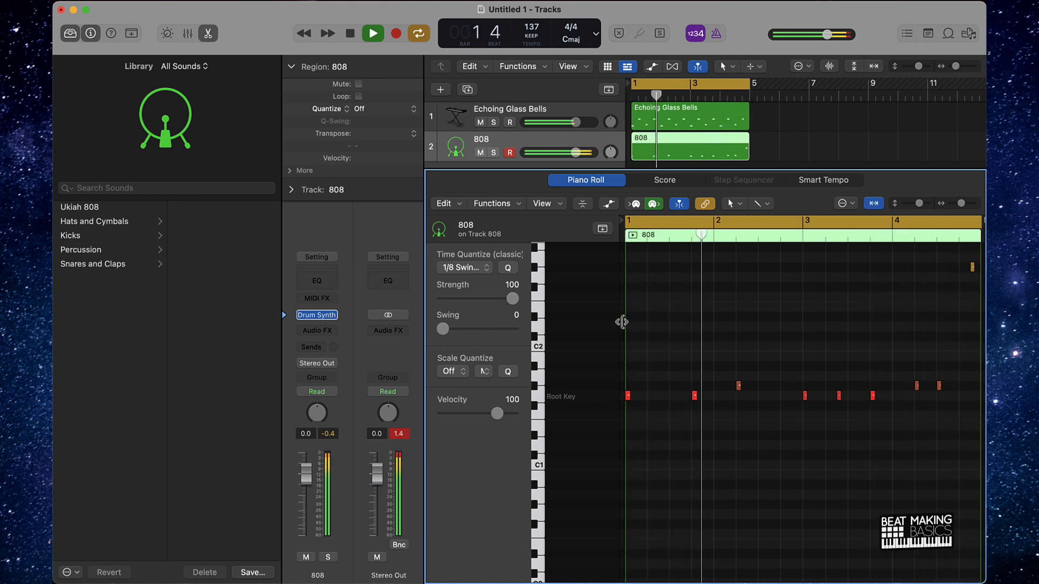
{"action": "key", "text": "space"}
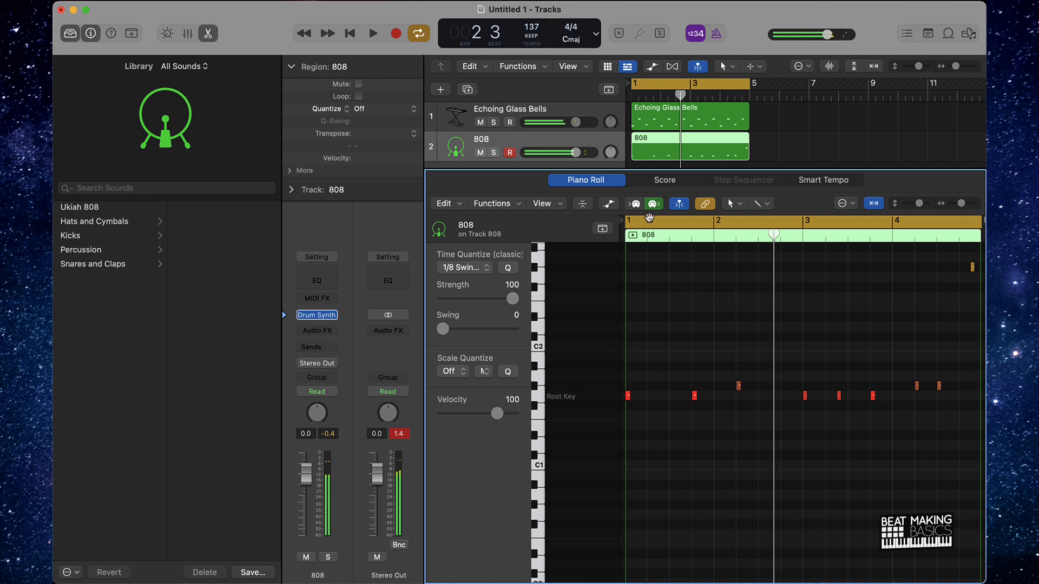
{"action": "key", "text": "e"}
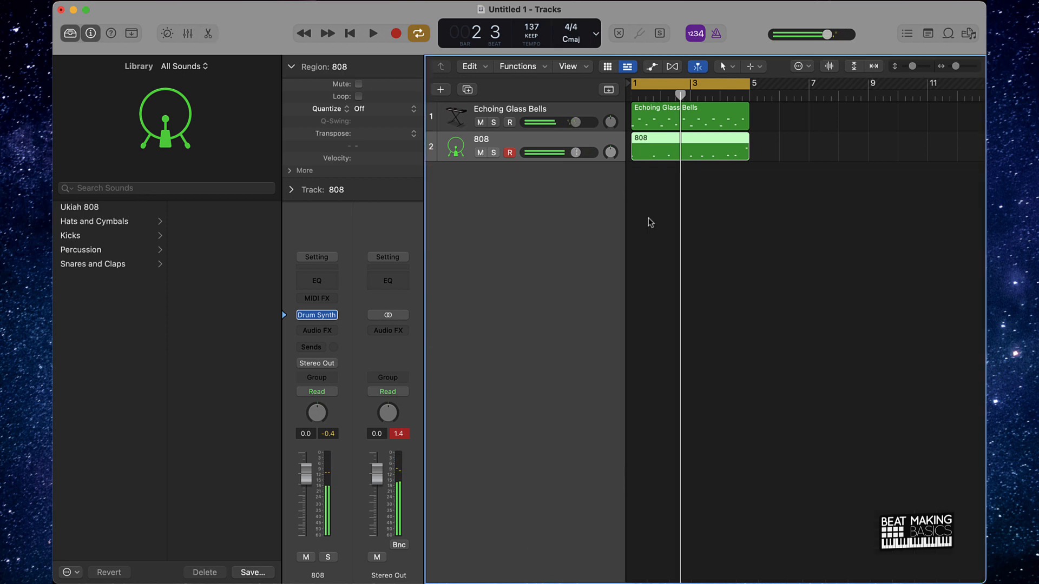
{"action": "left_click", "coordinate": [440, 90]}
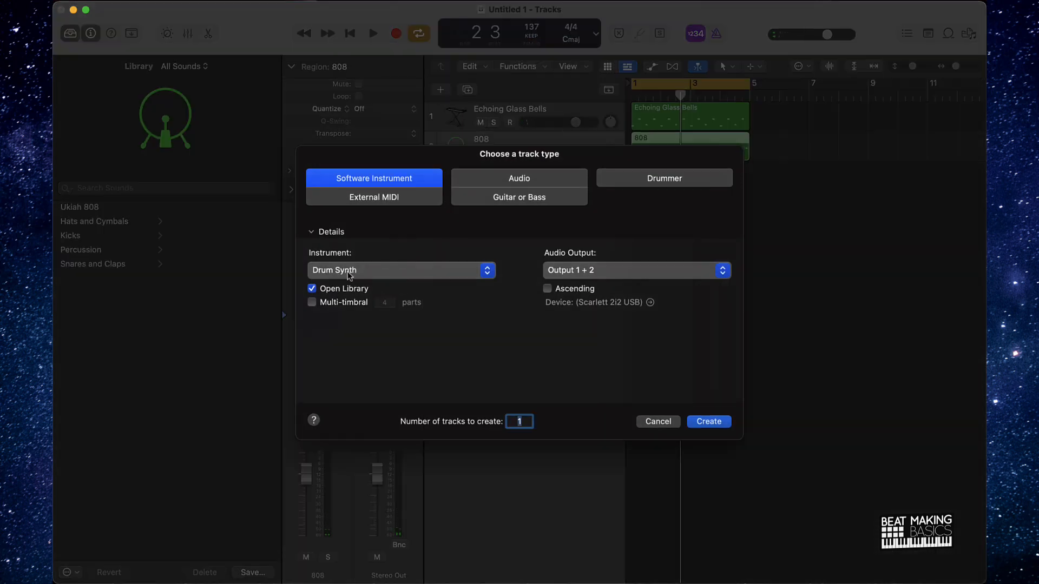
{"action": "left_click", "coordinate": [709, 422]}
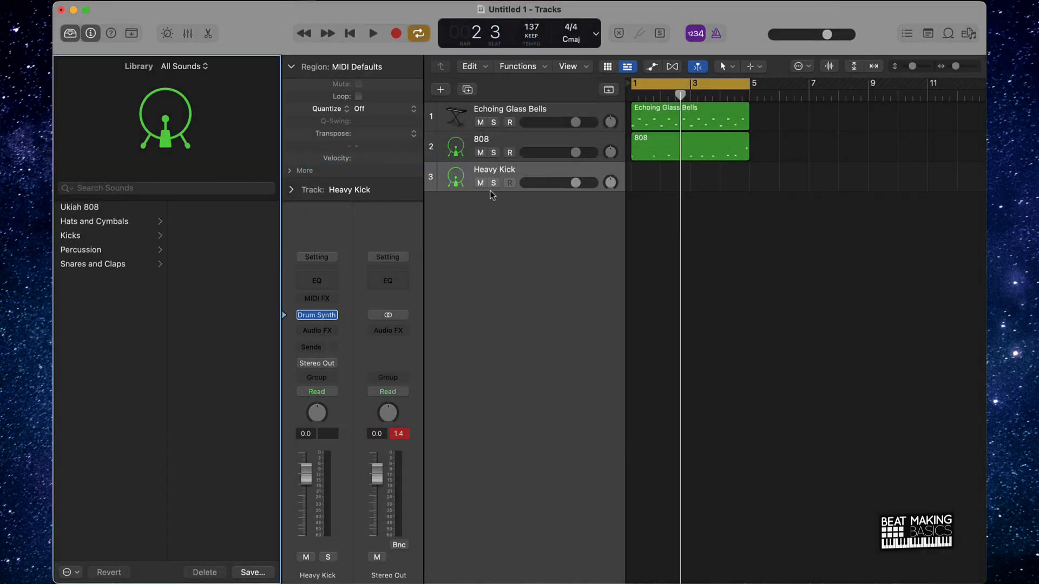
{"action": "left_click", "coordinate": [331, 315]}
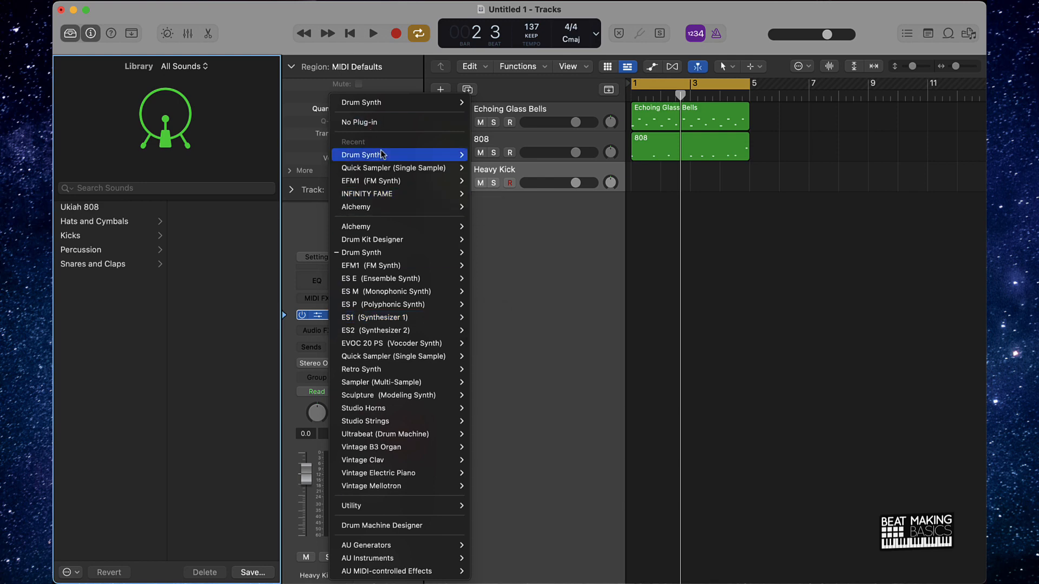
{"action": "left_click", "coordinate": [582, 235]}
{"action": "left_click", "coordinate": [514, 173]}
{"action": "key", "text": "super+BackSpace"}
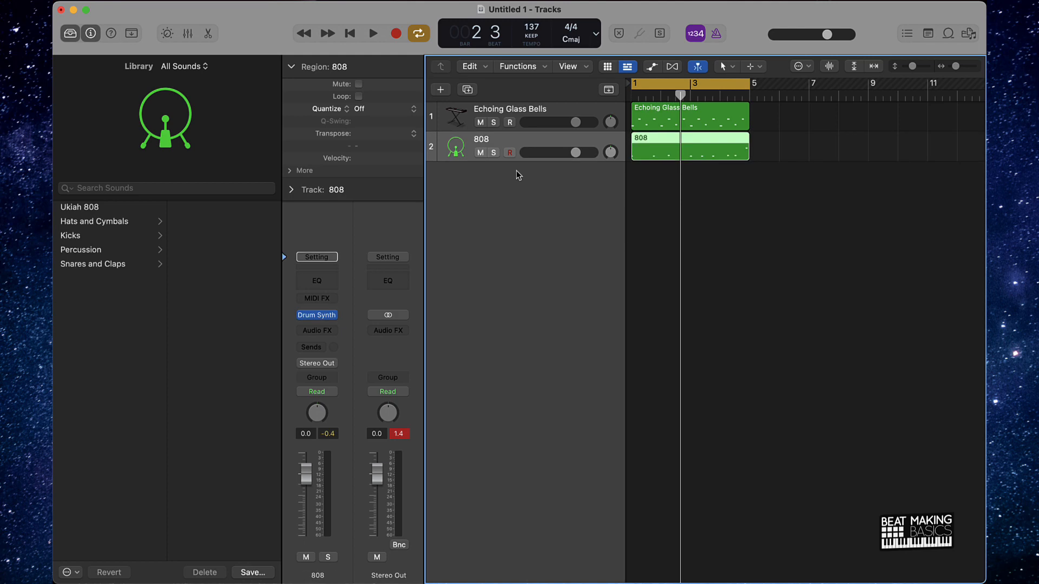
Add a new software instrument track with the Default Patch
{"action": "left_click", "coordinate": [440, 89]}
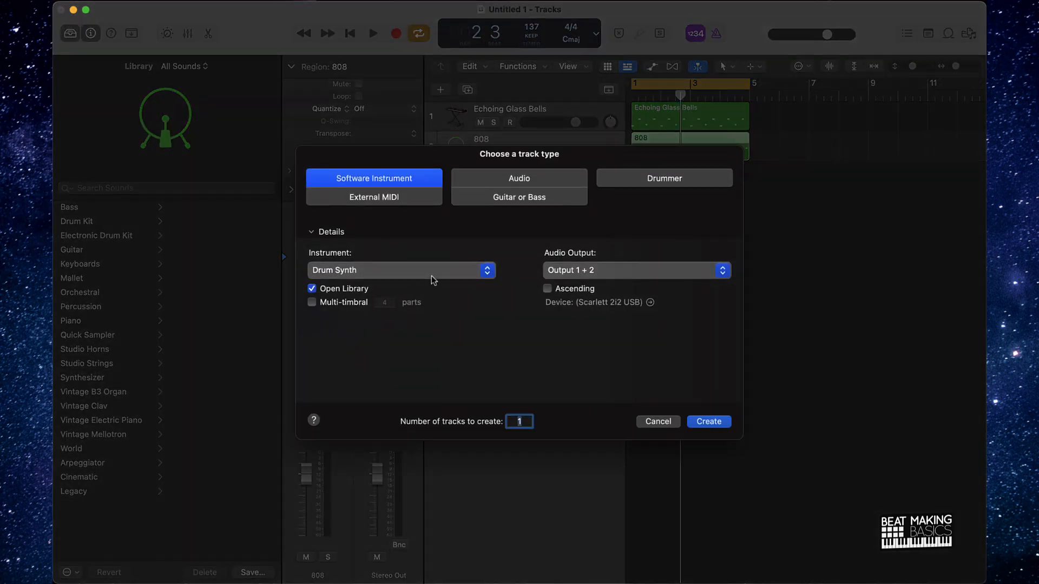
{"action": "left_click", "coordinate": [433, 279]}
{"action": "left_click", "coordinate": [393, 214]}
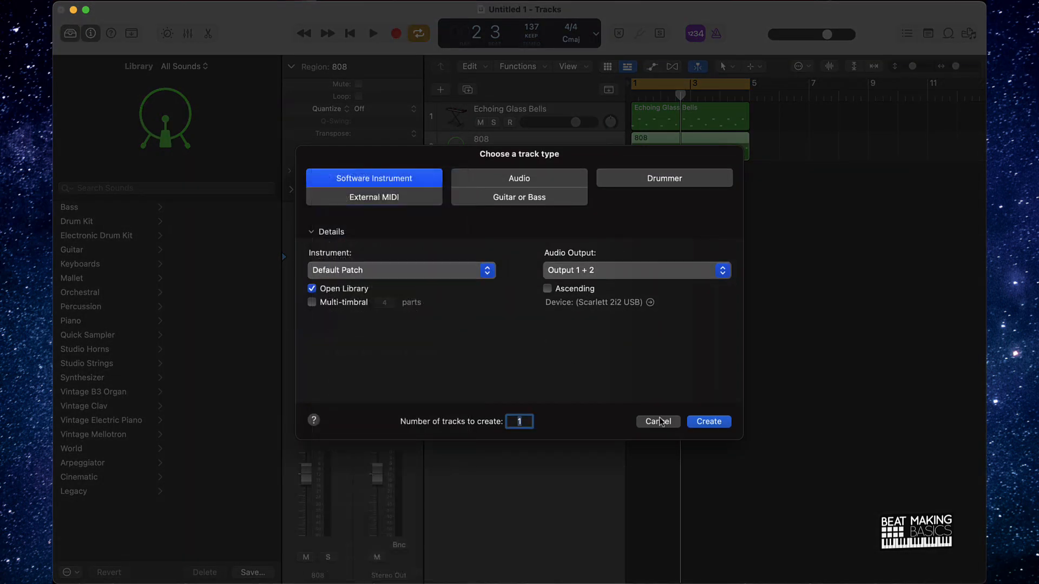
{"action": "left_click", "coordinate": [724, 422]}
Browse the Producer Kits in the Drum Kit category and try the East Bay+ kit on the new track
{"action": "left_click", "coordinate": [90, 229]}
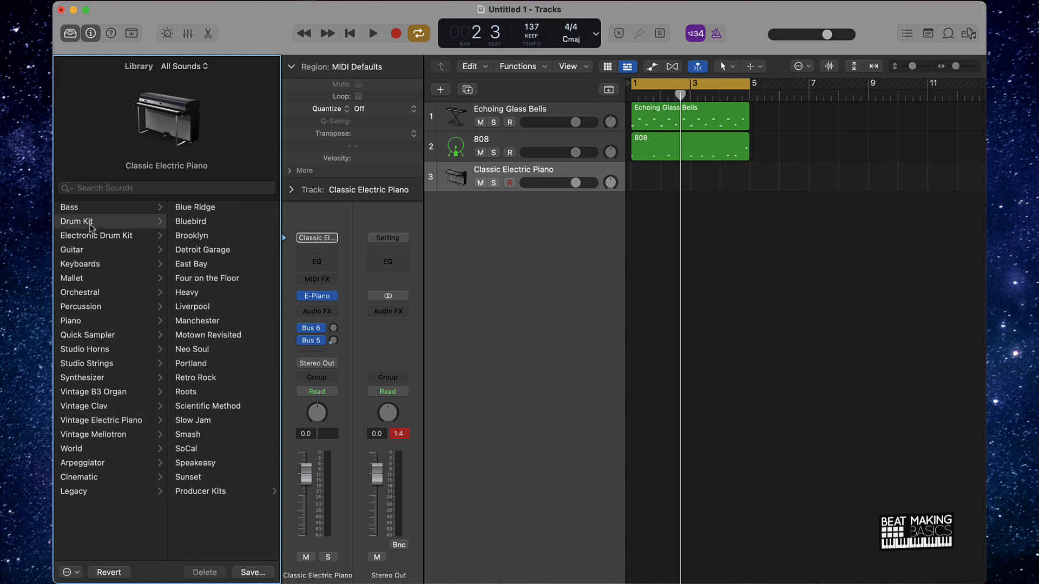
{"action": "left_click", "coordinate": [230, 495]}
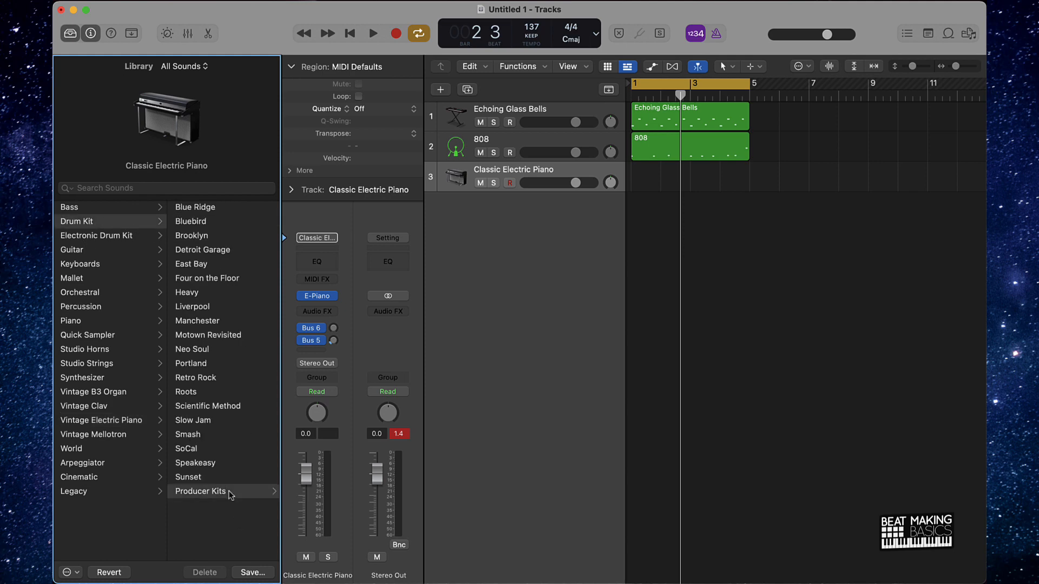
{"action": "scroll", "coordinate": [195, 377], "scroll_direction": "down", "scroll_amount": 5}
{"action": "scroll", "coordinate": [195, 377], "scroll_direction": "up", "scroll_amount": 4}
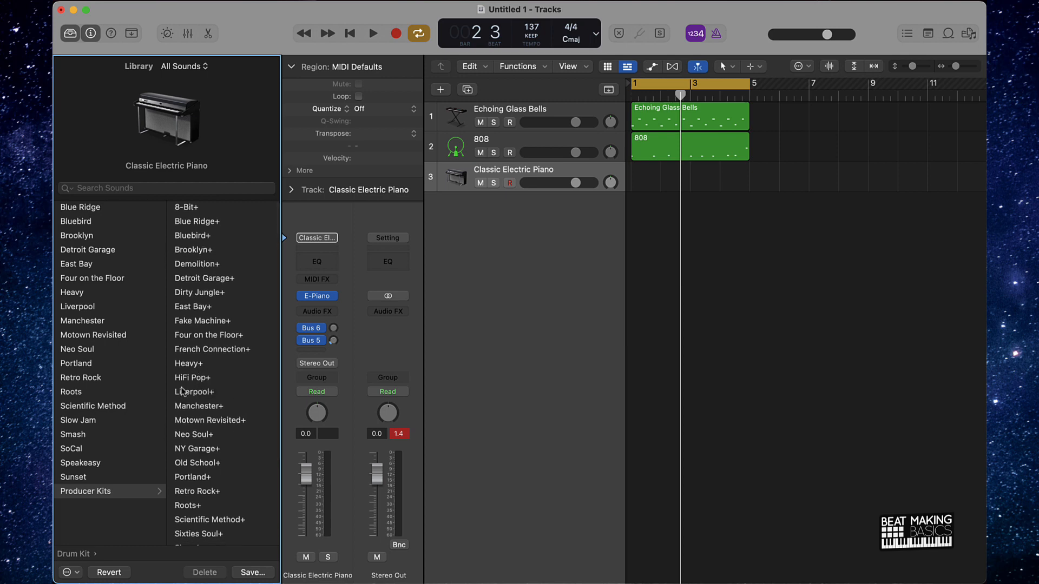
{"action": "scroll", "coordinate": [230, 456], "scroll_direction": "down", "scroll_amount": 4}
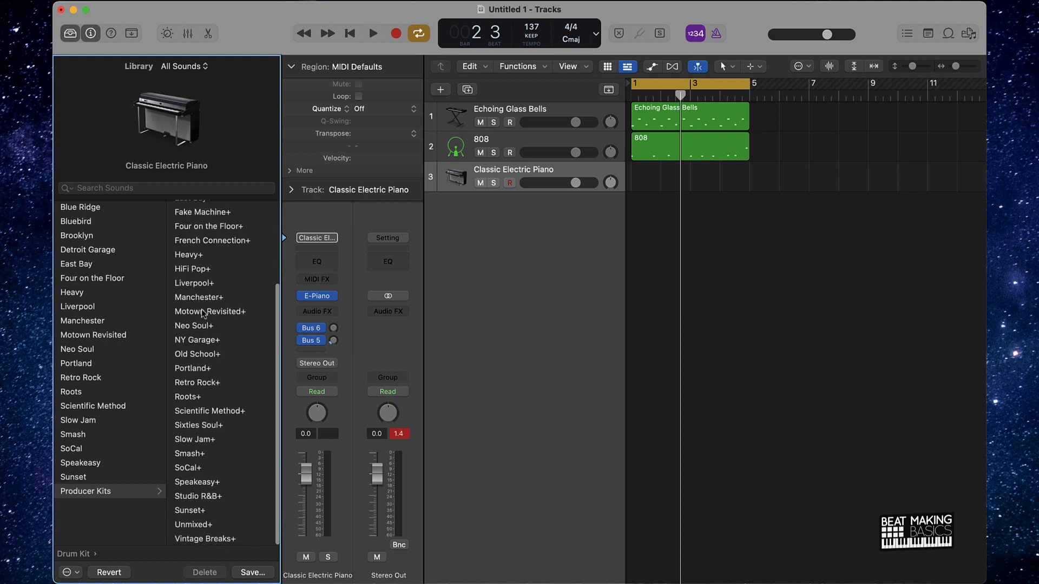
{"action": "scroll", "coordinate": [203, 314], "scroll_direction": "up", "scroll_amount": 4}
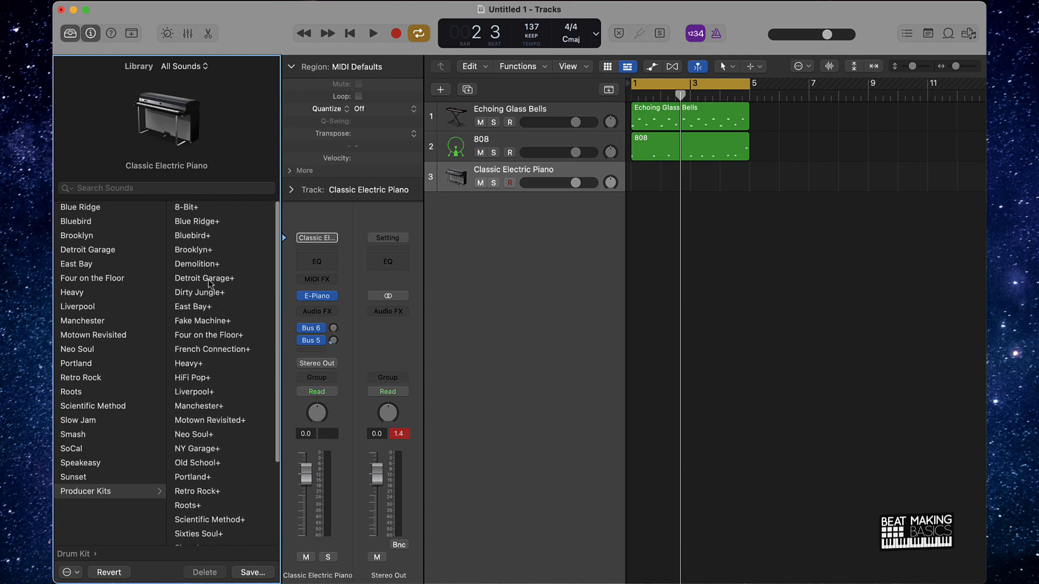
{"action": "left_click", "coordinate": [211, 297]}
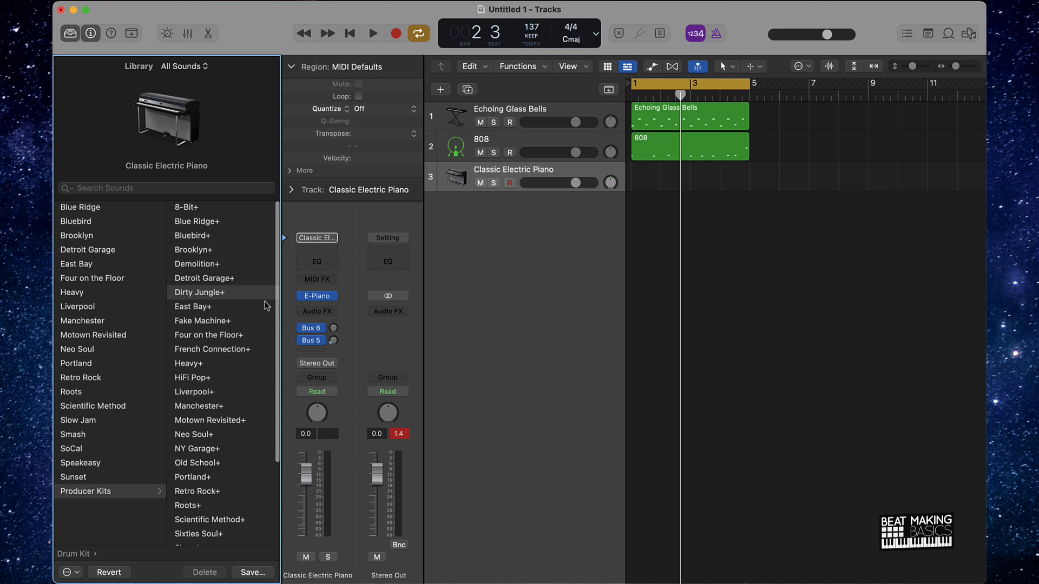
{"action": "left_click", "coordinate": [207, 310]}
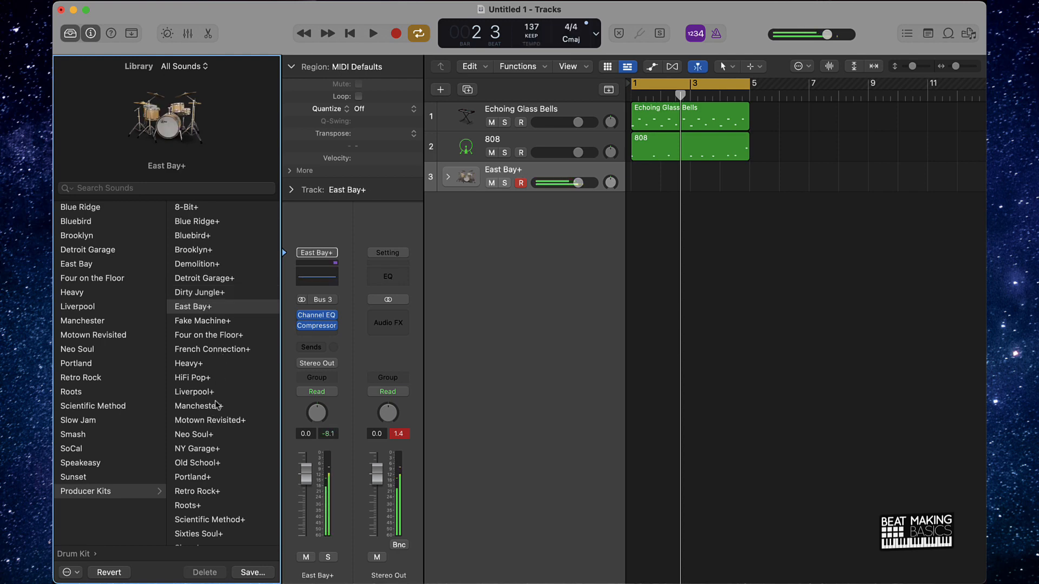
Try the Portland+ and Brooklyn+ producer kits on the third track
{"action": "left_click", "coordinate": [210, 479]}
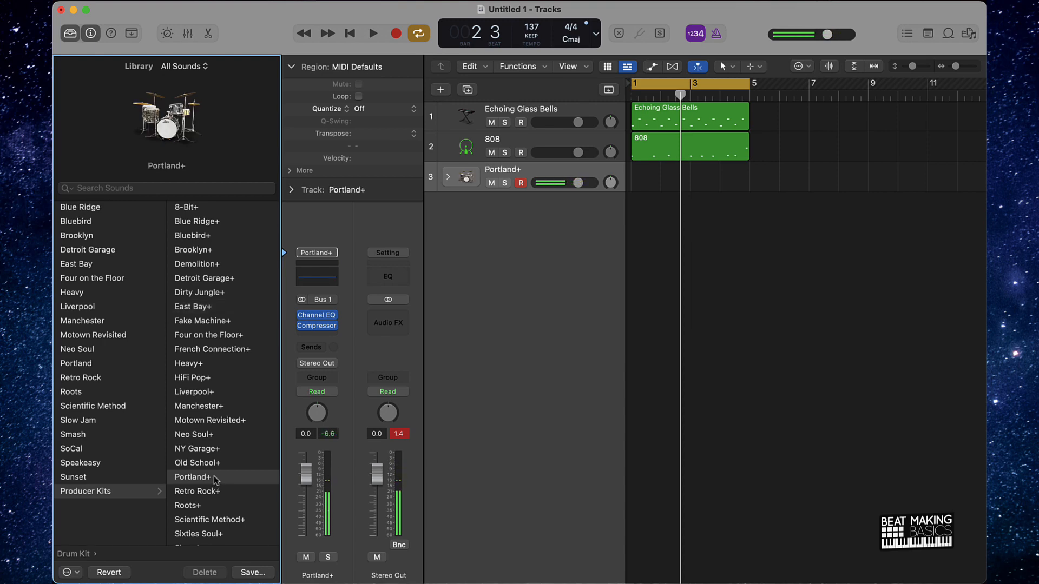
{"action": "scroll", "coordinate": [206, 498], "scroll_direction": "down", "scroll_amount": 5}
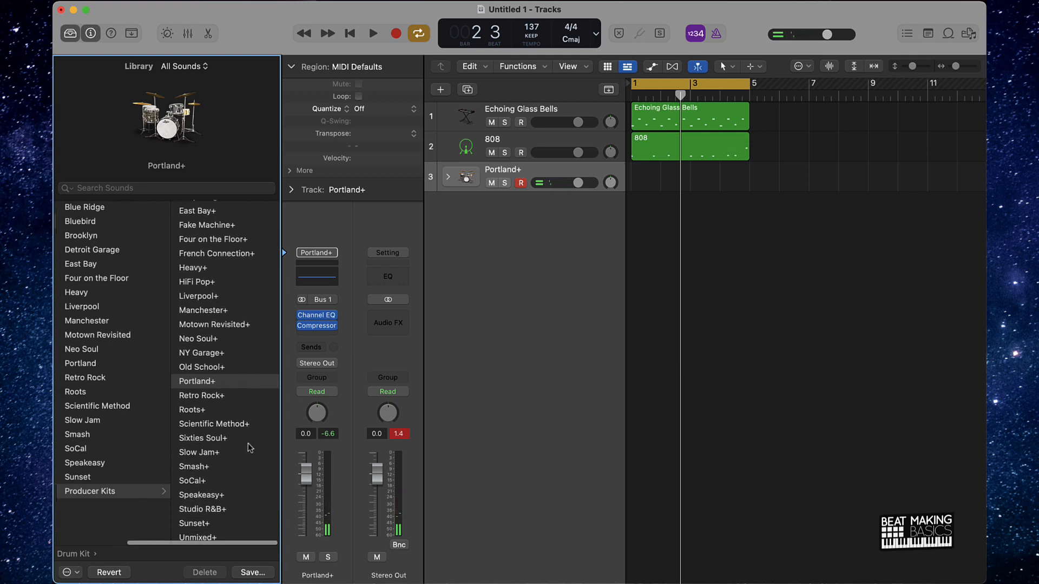
{"action": "scroll", "coordinate": [238, 458], "scroll_direction": "up", "scroll_amount": 5}
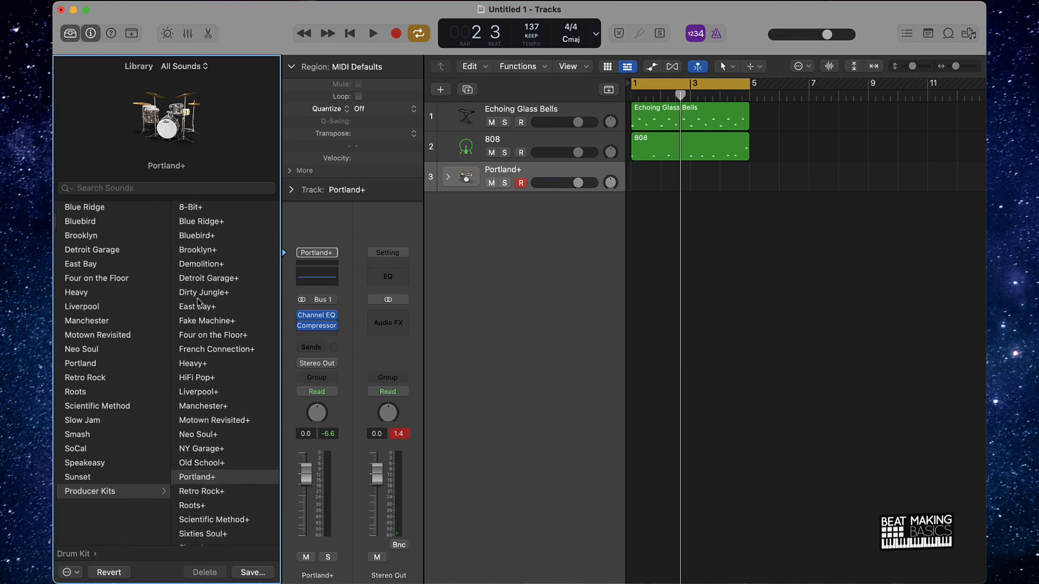
{"action": "left_click", "coordinate": [213, 253]}
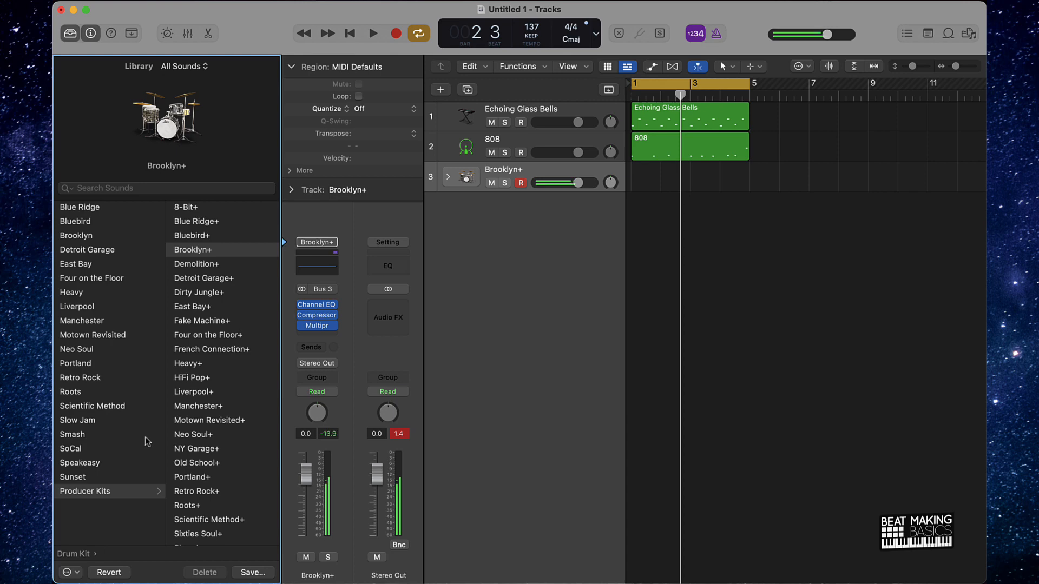
Browse the Electronic Drum Kit sounds, audition Modern TR-707 and Onyx Club, and load Pawn Shop 808 on the third track
{"action": "left_click", "coordinate": [109, 494]}
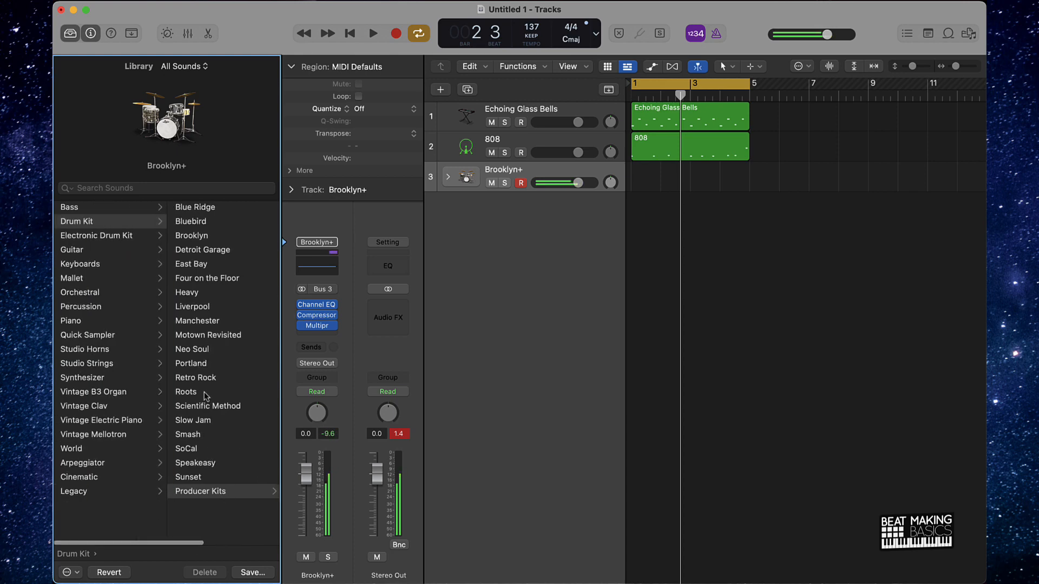
{"action": "left_click", "coordinate": [106, 237]}
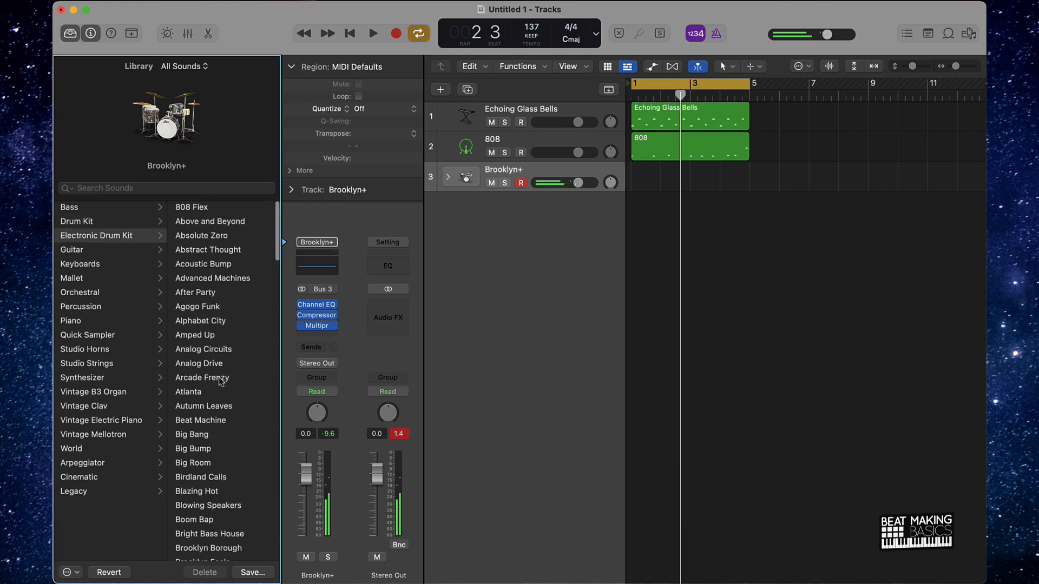
{"action": "scroll", "coordinate": [214, 381], "scroll_direction": "down", "scroll_amount": 10}
{"action": "scroll", "coordinate": [206, 384], "scroll_direction": "up", "scroll_amount": 10}
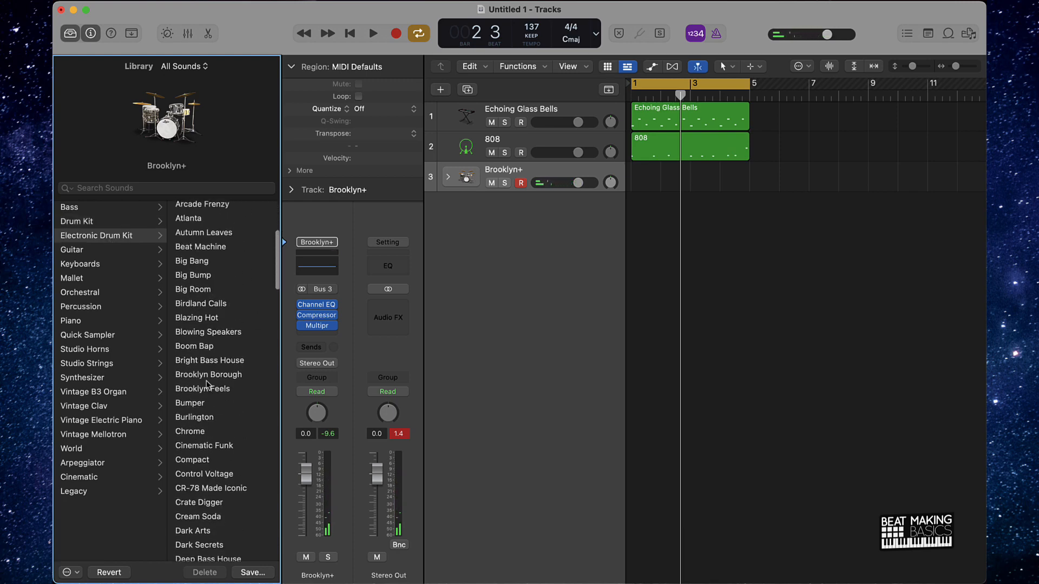
{"action": "scroll", "coordinate": [206, 384], "scroll_direction": "down", "scroll_amount": 10}
{"action": "scroll", "coordinate": [206, 384], "scroll_direction": "down", "scroll_amount": 10}
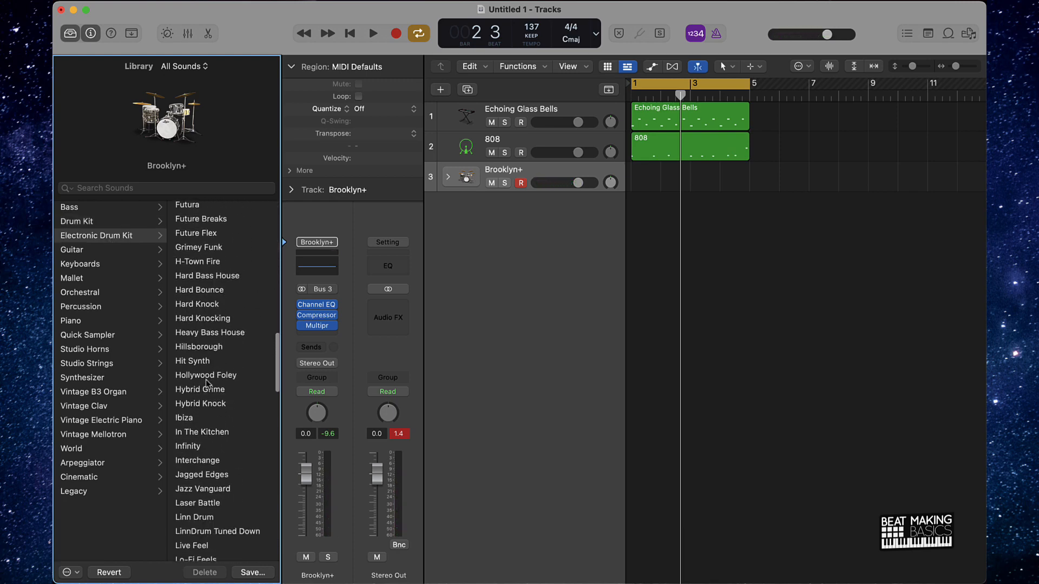
{"action": "scroll", "coordinate": [207, 384], "scroll_direction": "down", "scroll_amount": 15}
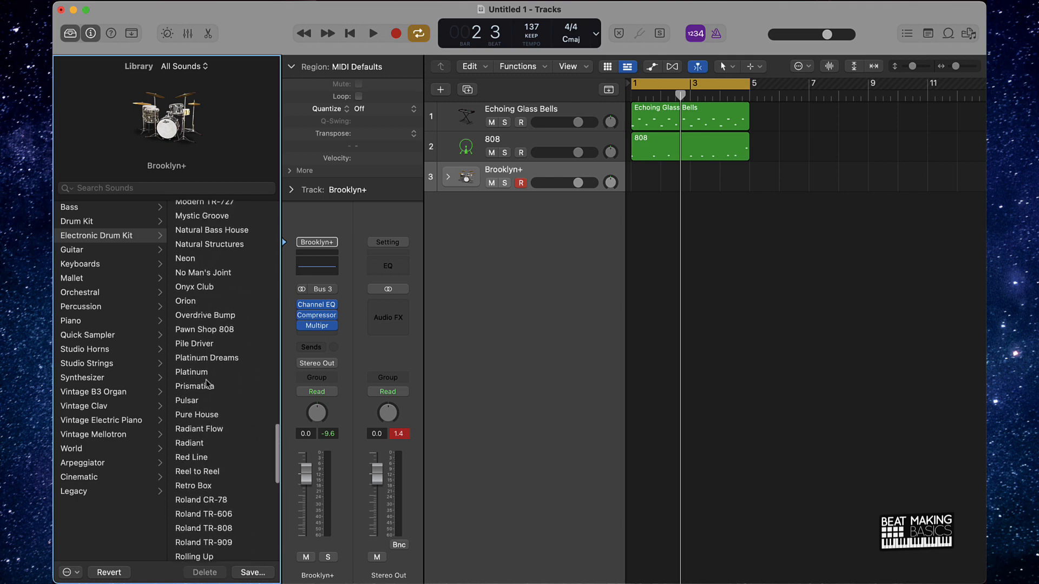
{"action": "scroll", "coordinate": [207, 384], "scroll_direction": "up", "scroll_amount": 5}
{"action": "left_click", "coordinate": [216, 326]}
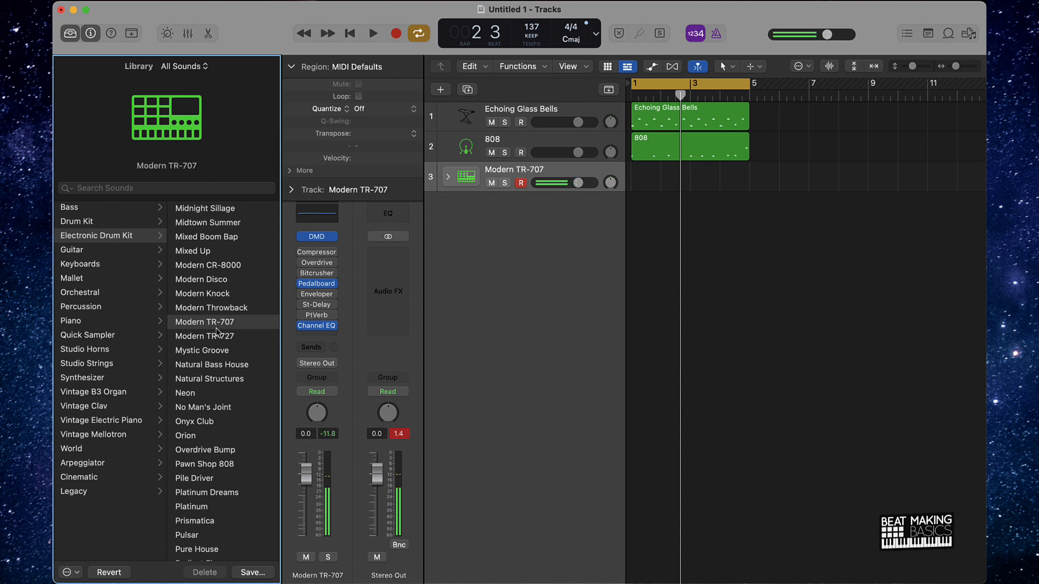
{"action": "left_click", "coordinate": [214, 425]}
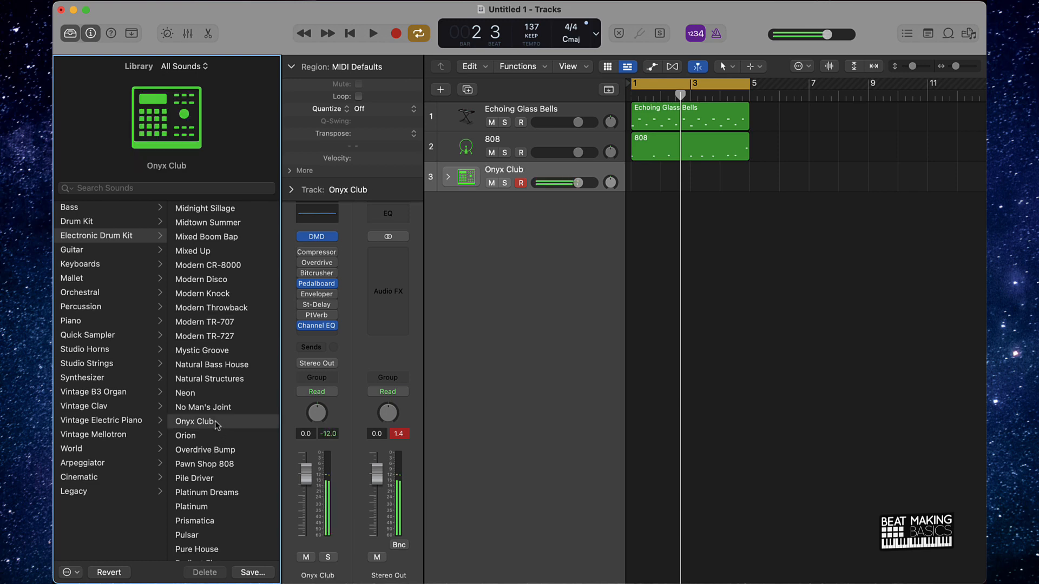
{"action": "left_click", "coordinate": [222, 465]}
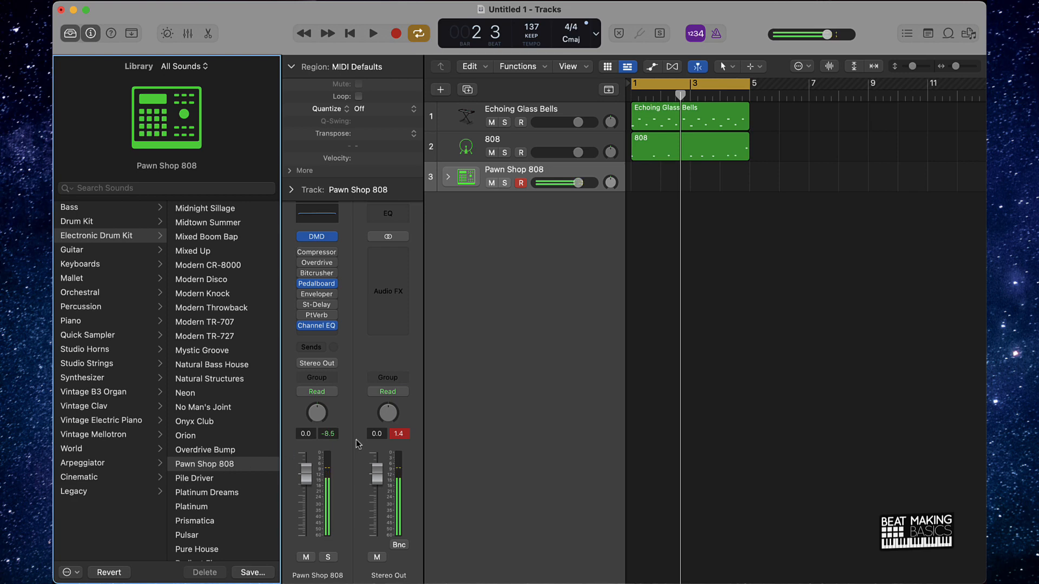
Reset the Stereo Out peak level and record a four-bar pattern with the Pawn Shop 808 kit
{"action": "left_click", "coordinate": [392, 436]}
{"action": "left_click", "coordinate": [784, 298]}
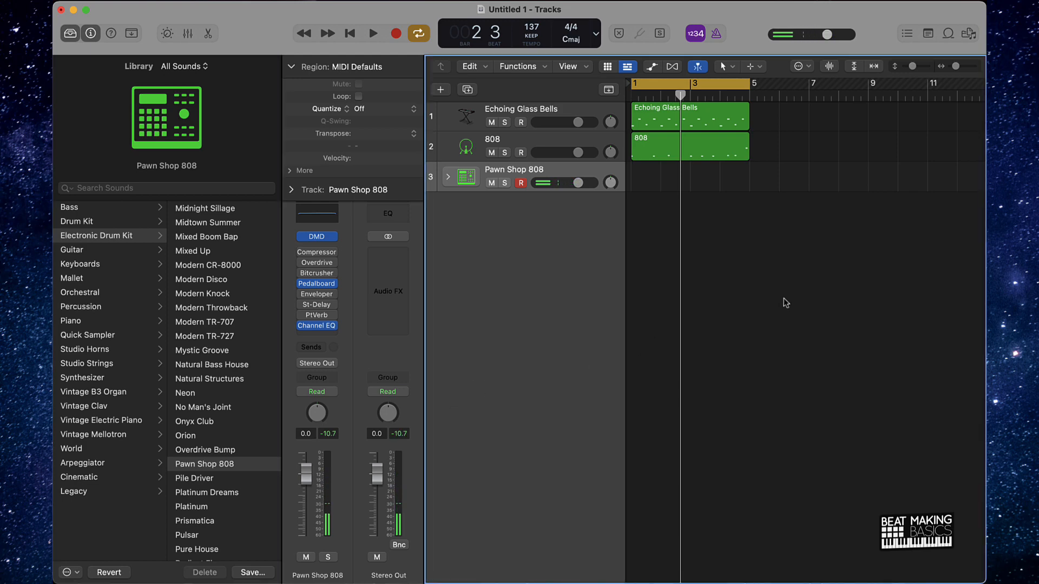
{"action": "key", "text": "r"}
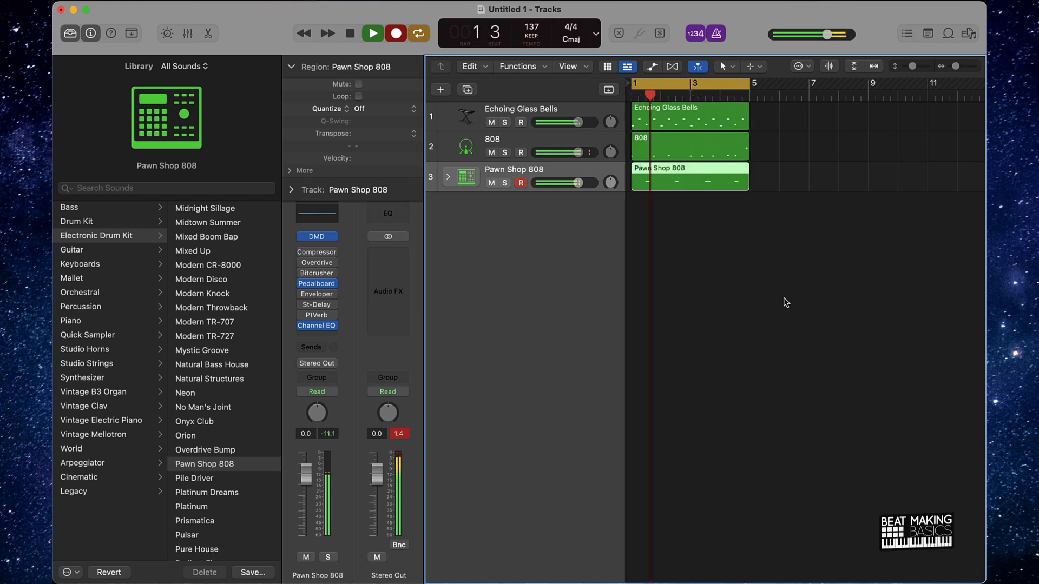
{"action": "key", "text": "space"}
Lower the volumes of the 808 and Echoing Glass Bells tracks and play the loop back
{"action": "left_click_drag", "start_coordinate": [571, 157], "coordinate": [554, 157]}
{"action": "left_click_drag", "start_coordinate": [578, 122], "coordinate": [557, 156]}
{"action": "key", "text": "space"}
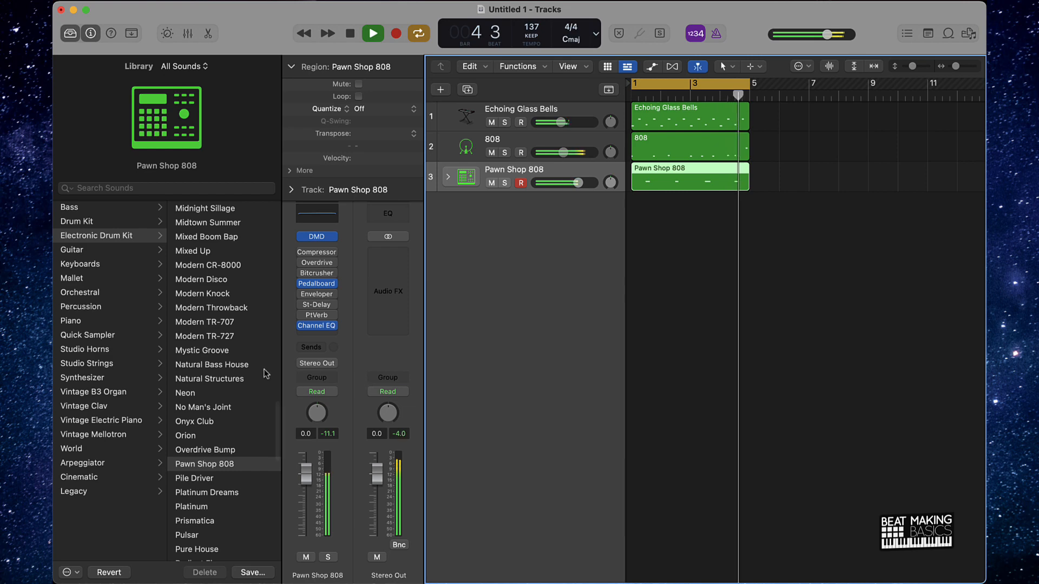
Switch the third track's sound to the Roland TR-808 electronic kit while the loop plays
{"action": "scroll", "coordinate": [263, 373], "scroll_direction": "down", "scroll_amount": 5}
{"action": "scroll", "coordinate": [266, 373], "scroll_direction": "down", "scroll_amount": 1}
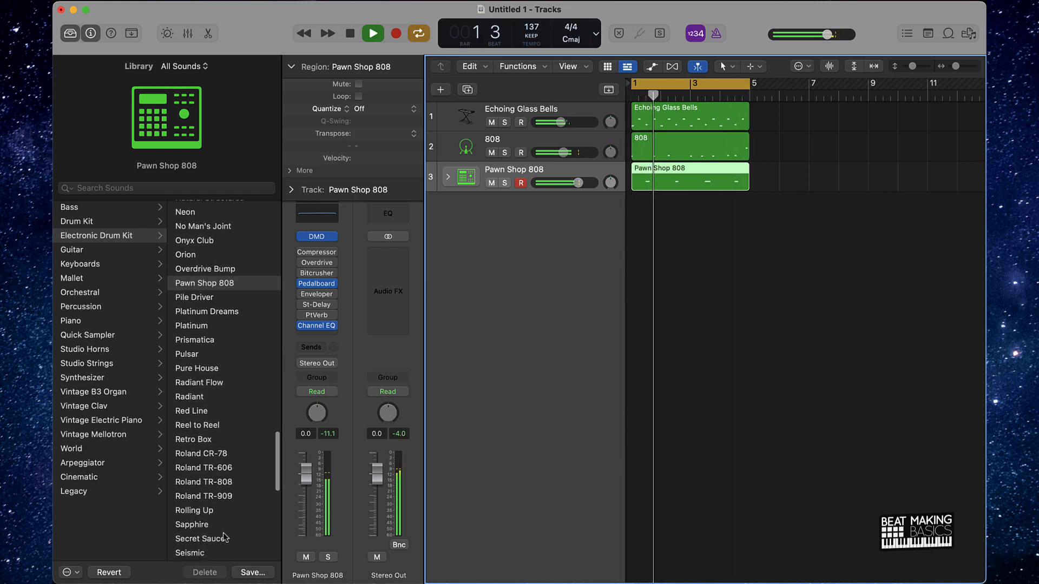
{"action": "left_click", "coordinate": [219, 481]}
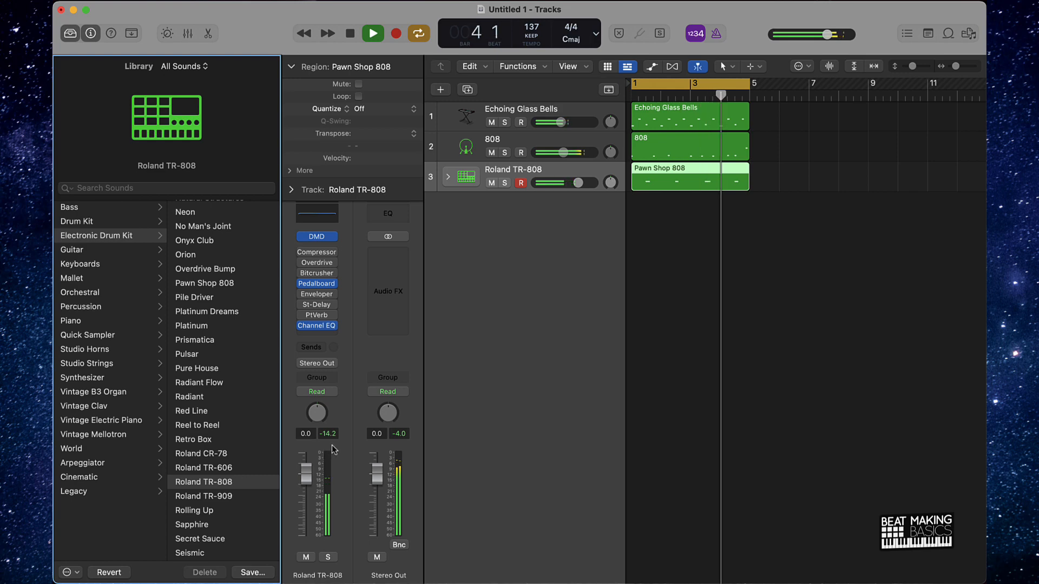
In the Roland TR-808 track's Channel EQ, enable the analyzer, set a 468 Hz, 48 dB/Oct low cut, and boost about 5.1 dB at 5150 Hz
{"action": "left_click", "coordinate": [328, 217]}
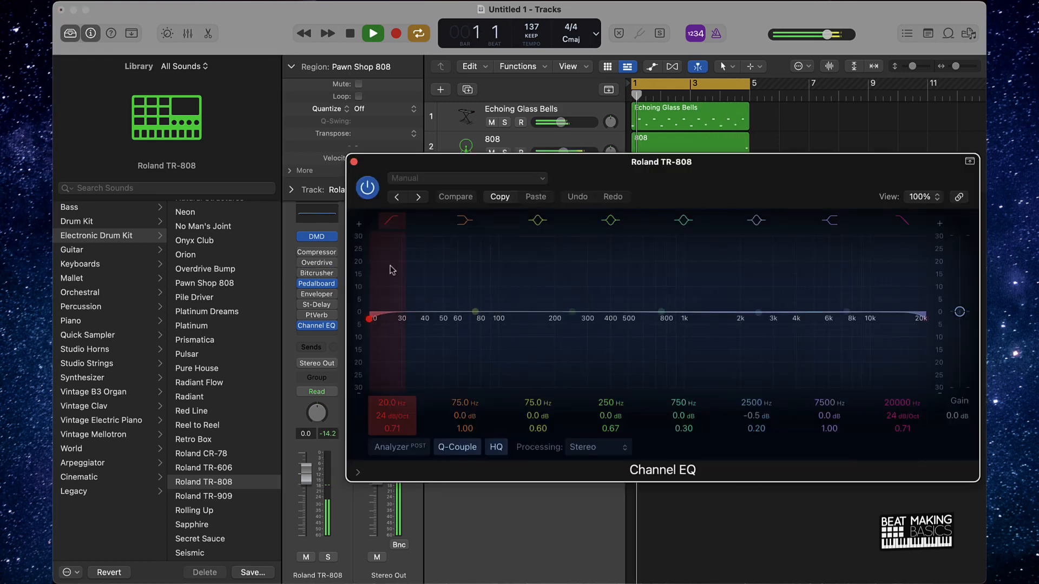
{"action": "left_click", "coordinate": [388, 222]}
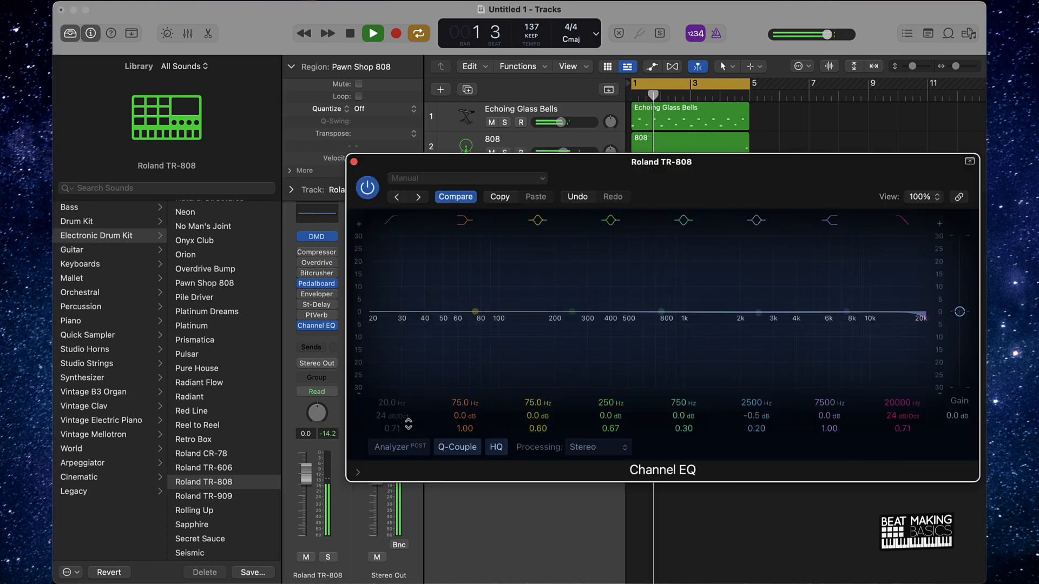
{"action": "left_click", "coordinate": [389, 221]}
{"action": "left_click_drag", "start_coordinate": [407, 418], "coordinate": [389, 401]}
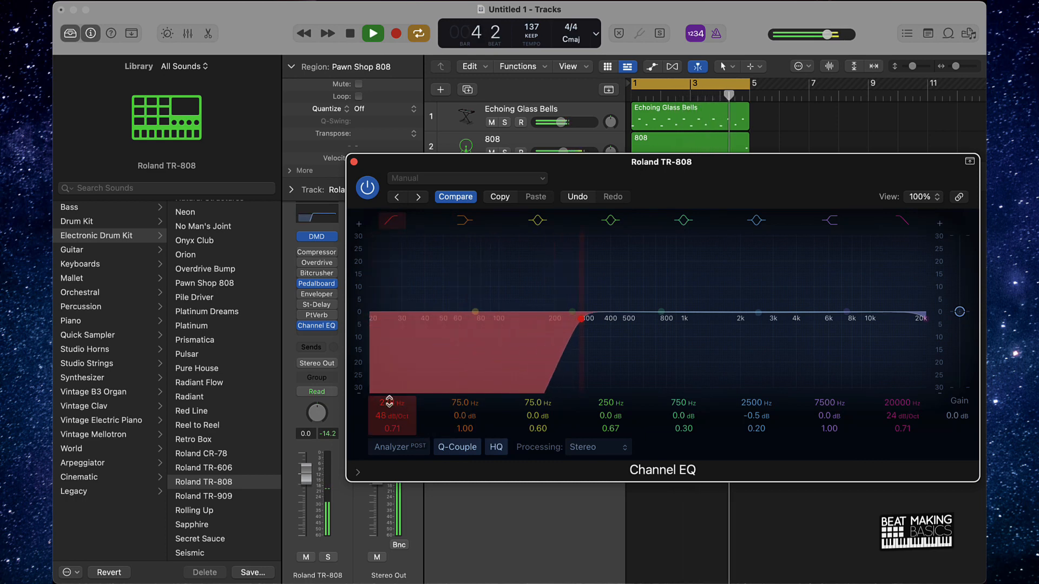
{"action": "left_click", "coordinate": [400, 447]}
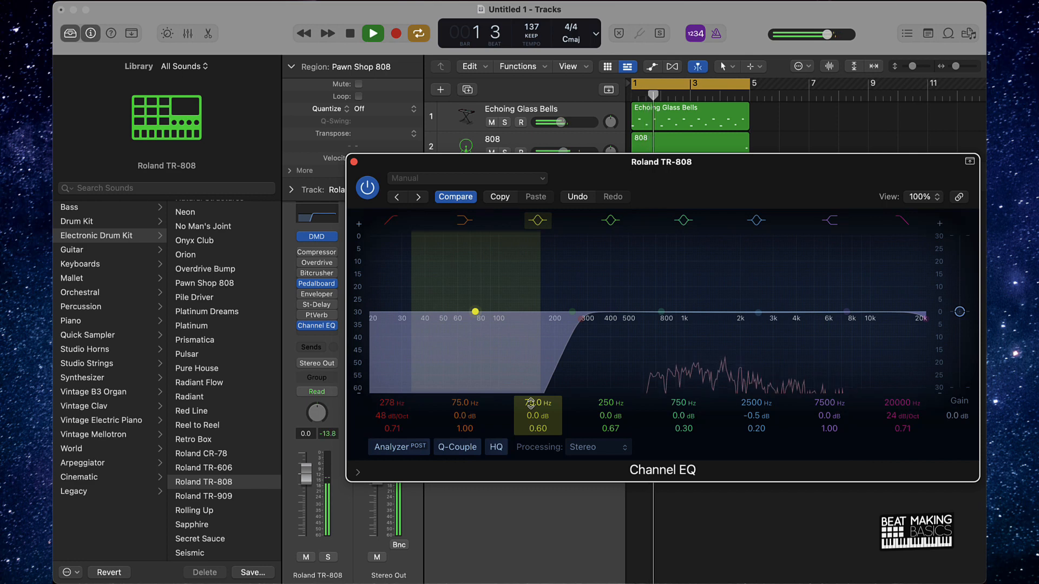
{"action": "left_click_drag", "start_coordinate": [390, 404], "coordinate": [390, 392]}
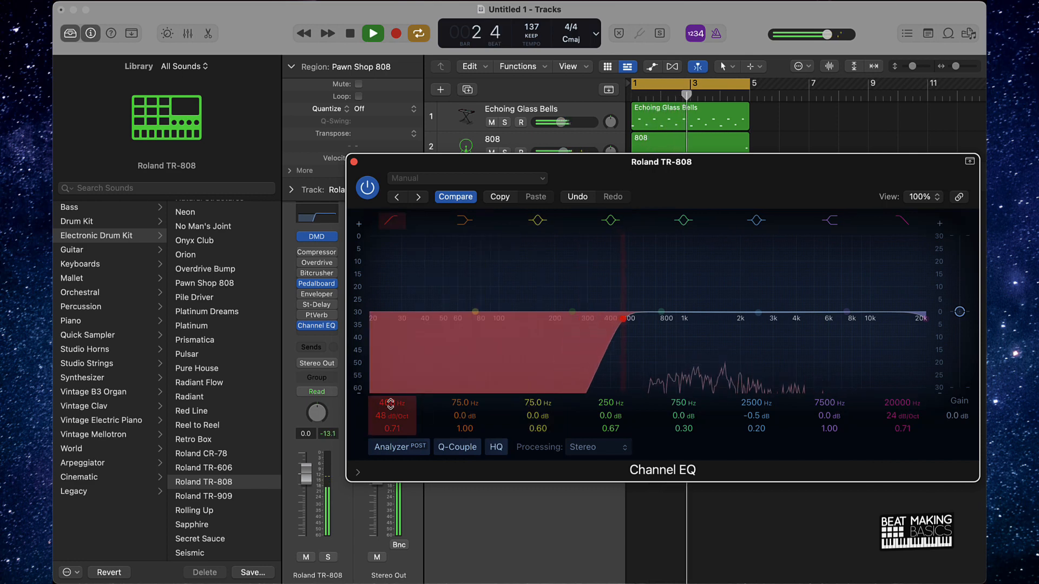
{"action": "left_click_drag", "start_coordinate": [758, 312], "coordinate": [813, 298]}
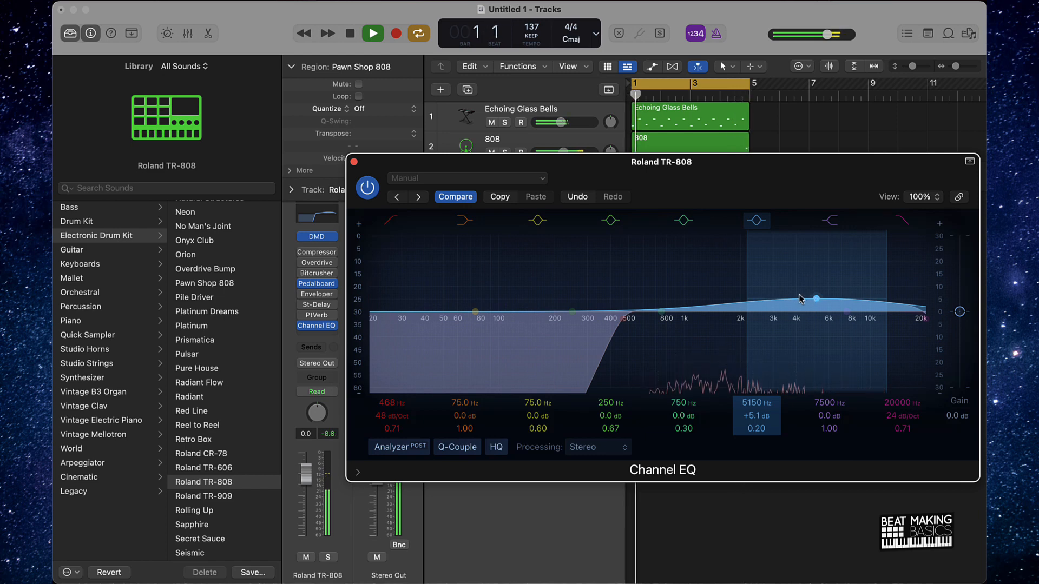
{"action": "left_click", "coordinate": [355, 162]}
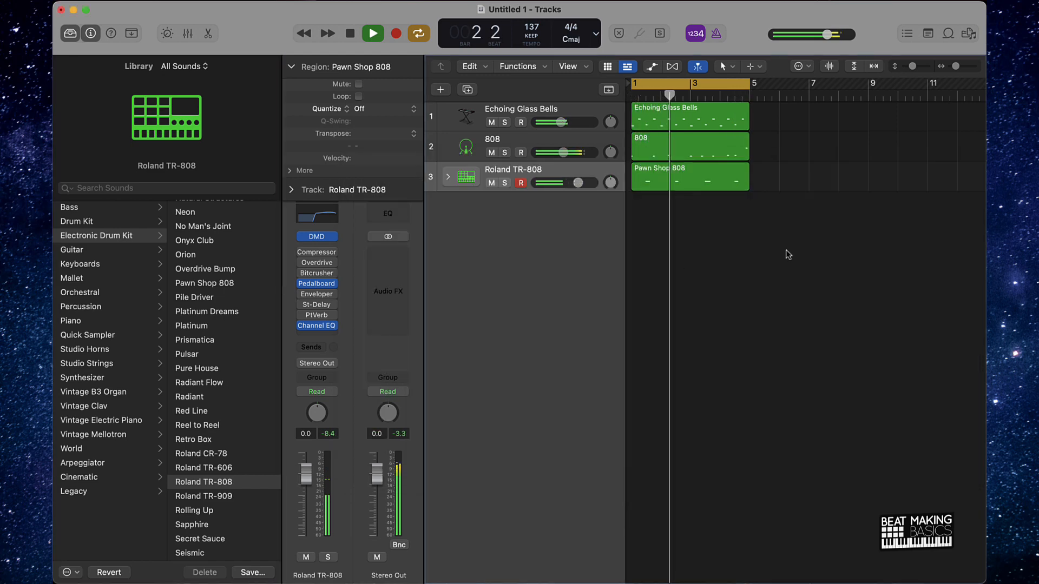
Stop playback, rename the Roland TR-808 track Clap, and review its Channel EQ settings
{"action": "left_click", "coordinate": [787, 249]}
{"action": "key", "text": "space"}
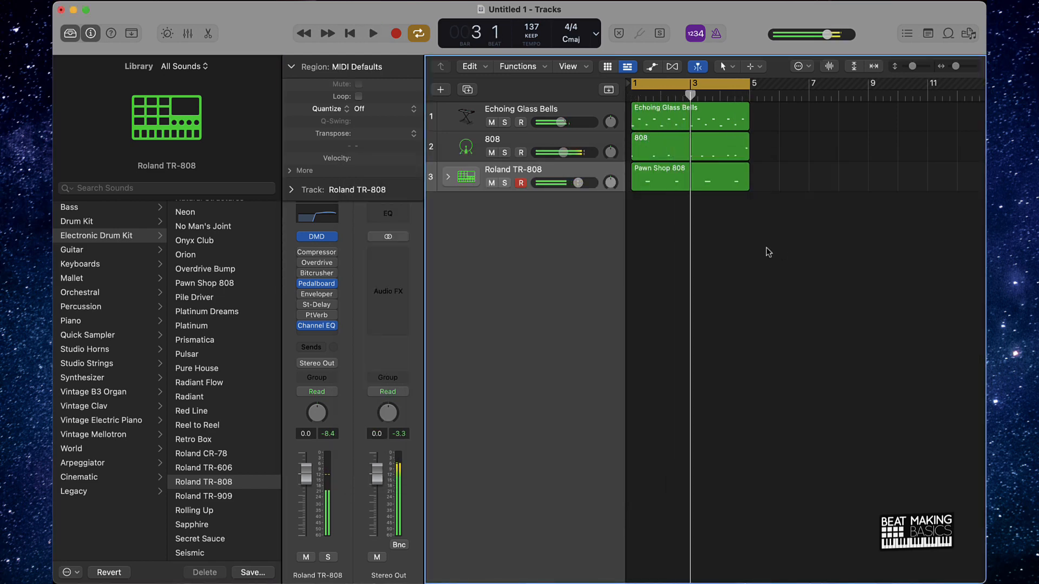
{"action": "double_click", "coordinate": [525, 171]}
{"action": "type", "text": "Clap"}
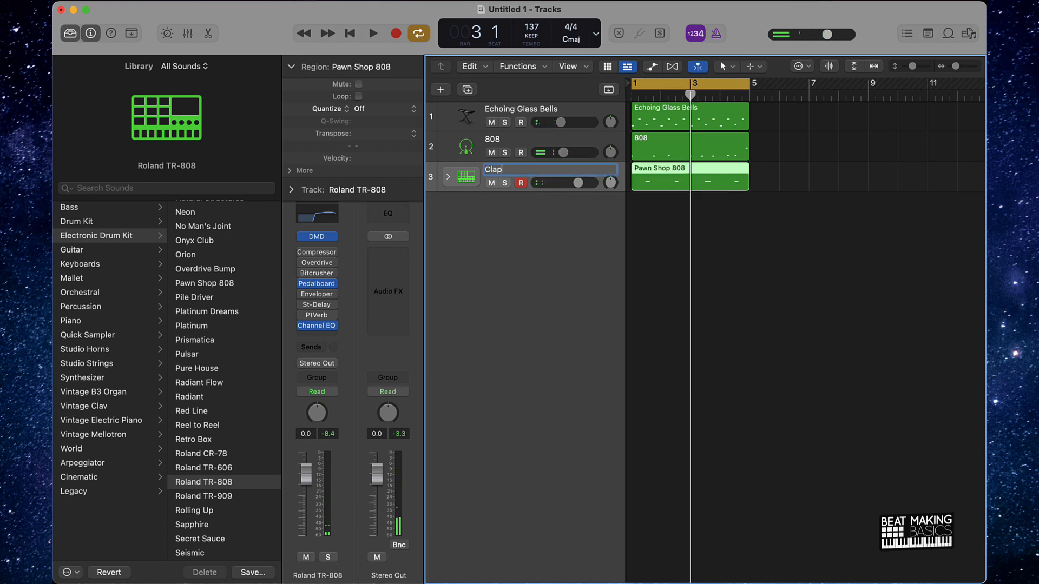
{"action": "key", "text": "Return"}
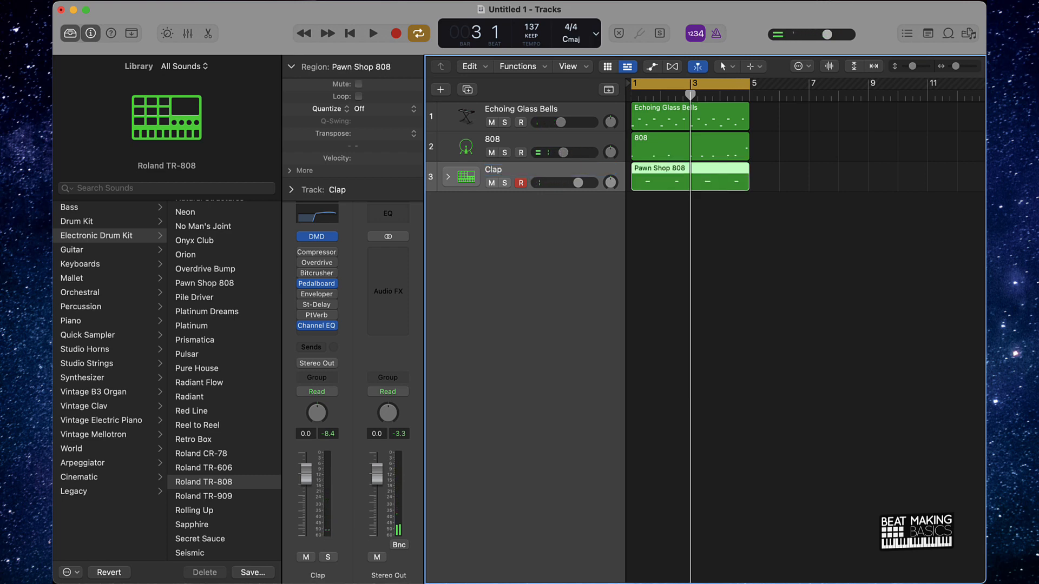
{"action": "left_click", "coordinate": [713, 262]}
{"action": "left_click", "coordinate": [334, 223]}
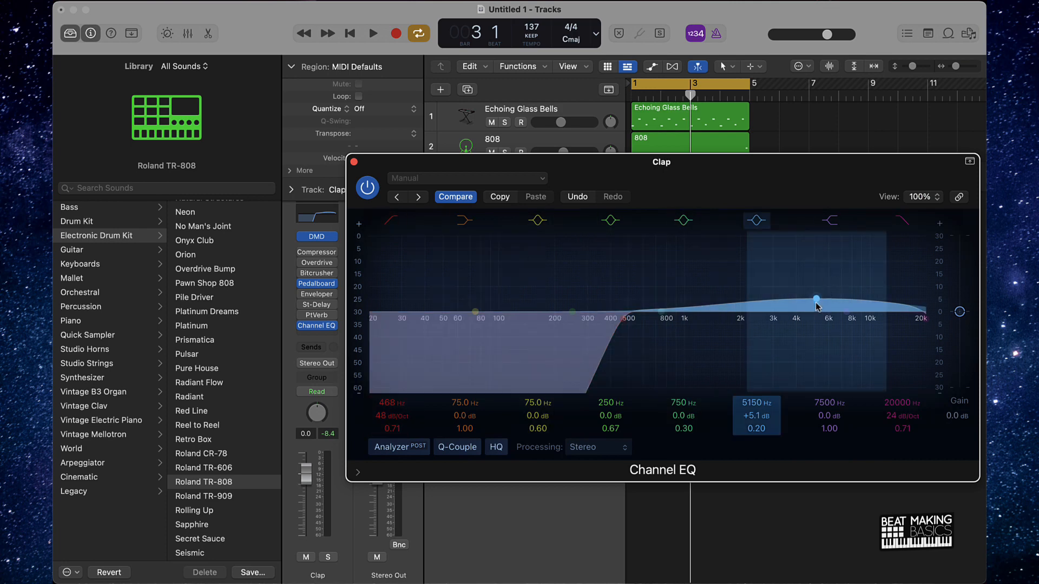
{"action": "left_click", "coordinate": [354, 162]}
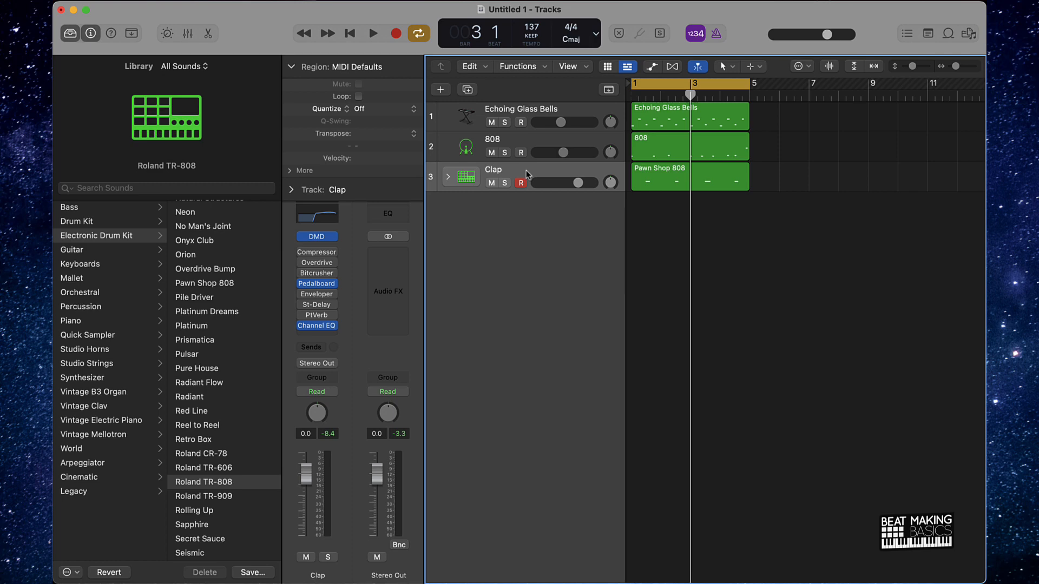
Add a second Roland TR-808 track below Clap and show the on-screen piano keyboard, placed clear of the track list
{"action": "double_click", "coordinate": [522, 211]}
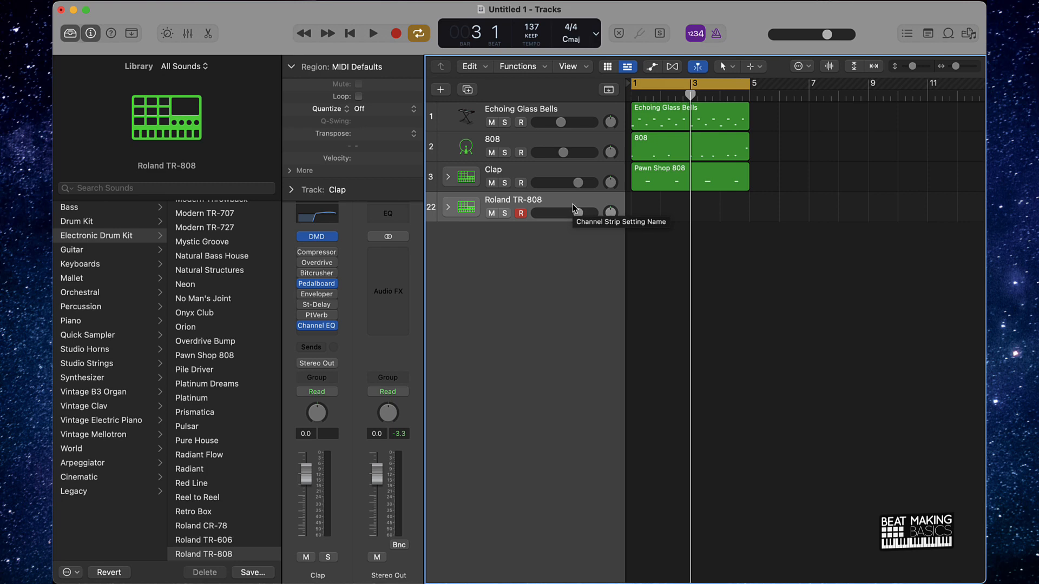
{"action": "key", "text": "super+k"}
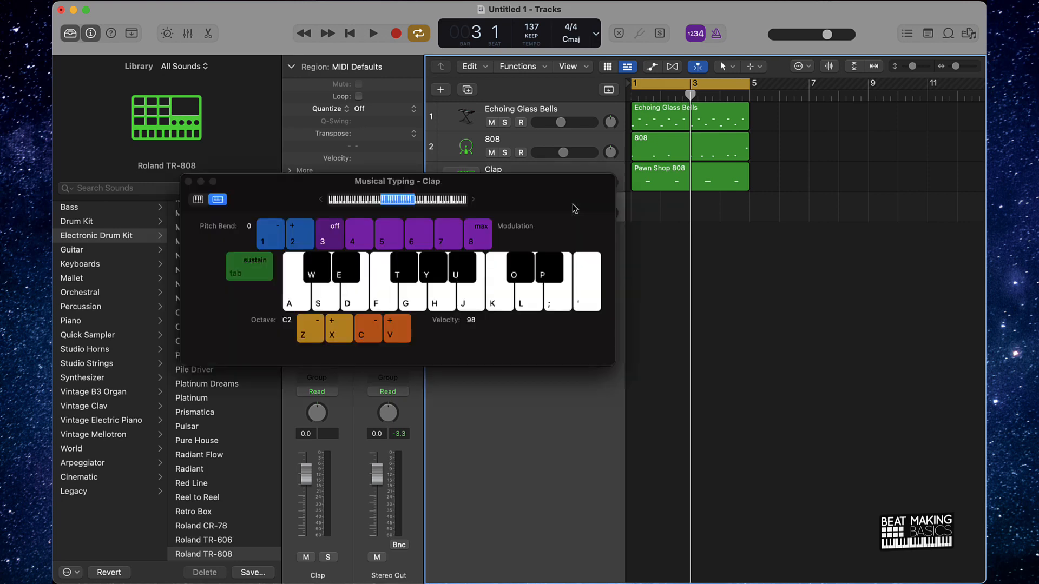
{"action": "left_click", "coordinate": [199, 200]}
{"action": "left_click_drag", "start_coordinate": [250, 185], "coordinate": [550, 414]}
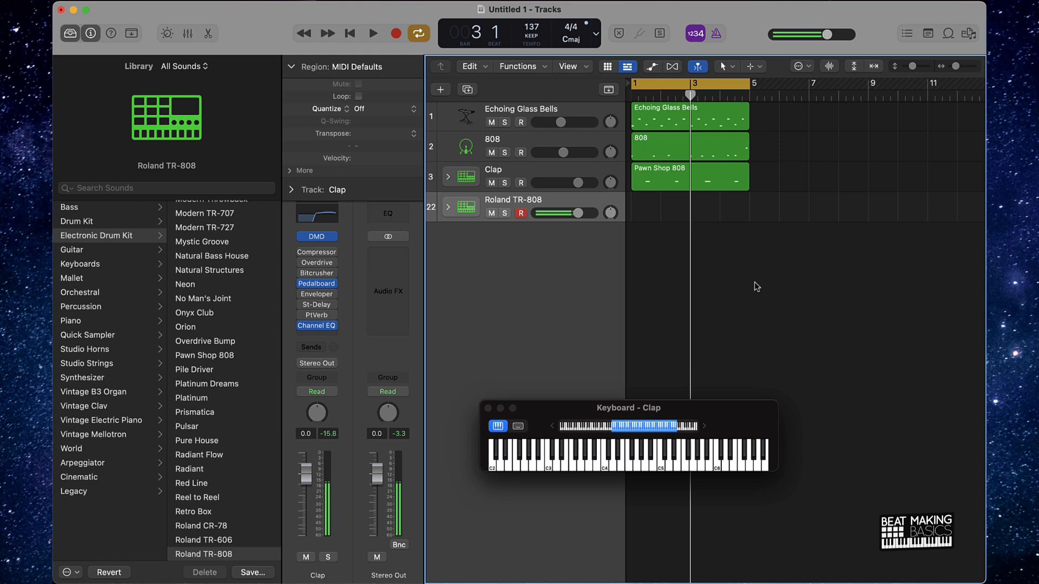
Open the Piano Roll for the new Roland TR-808 track and audition the Hi-Hat Pedal sound
{"action": "left_click", "coordinate": [209, 34]}
{"action": "key", "text": "y"}
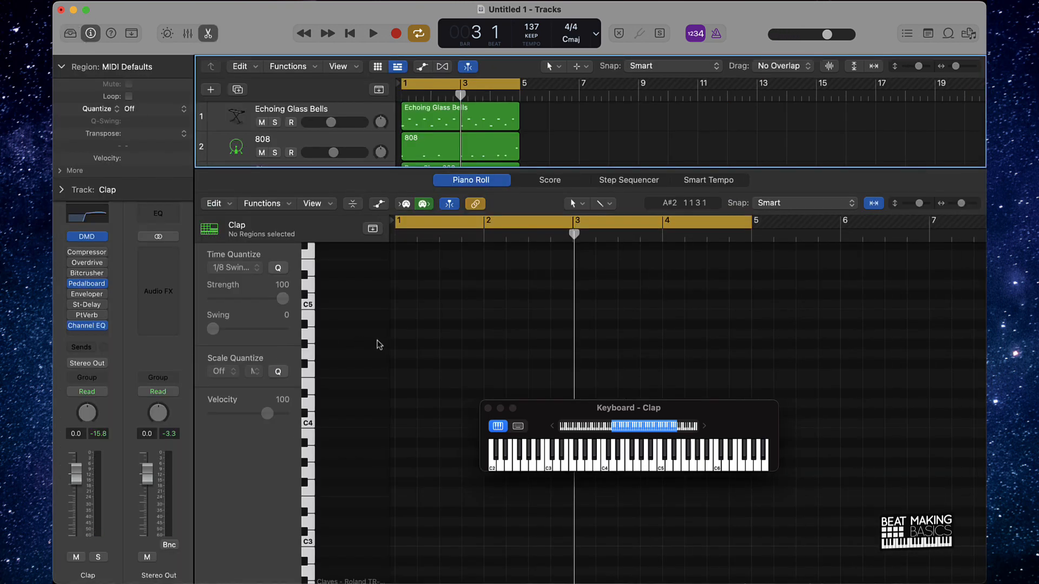
{"action": "scroll", "coordinate": [411, 368], "scroll_direction": "down", "scroll_amount": 5}
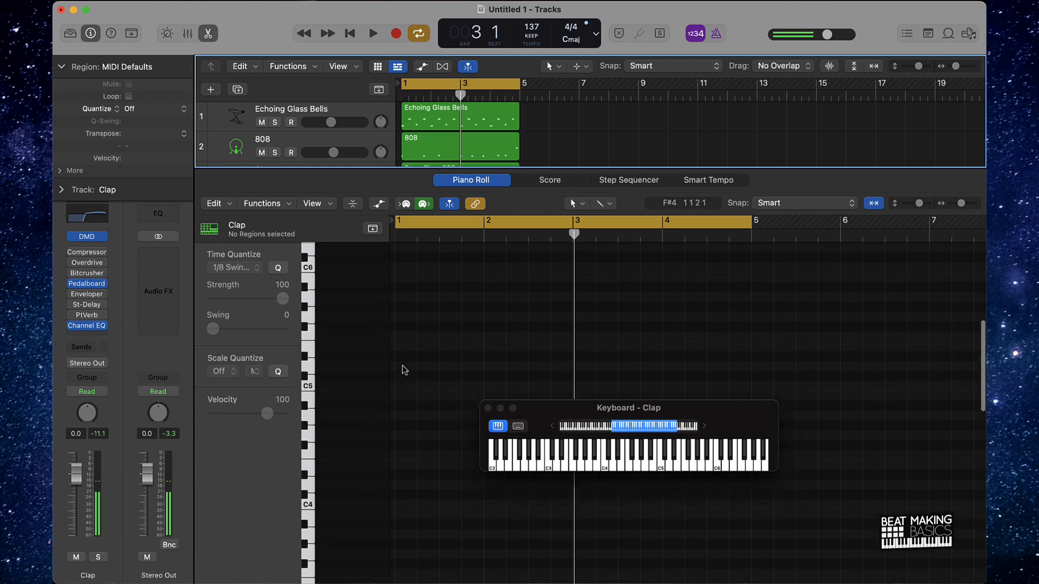
{"action": "scroll", "coordinate": [407, 368], "scroll_direction": "down", "scroll_amount": 8}
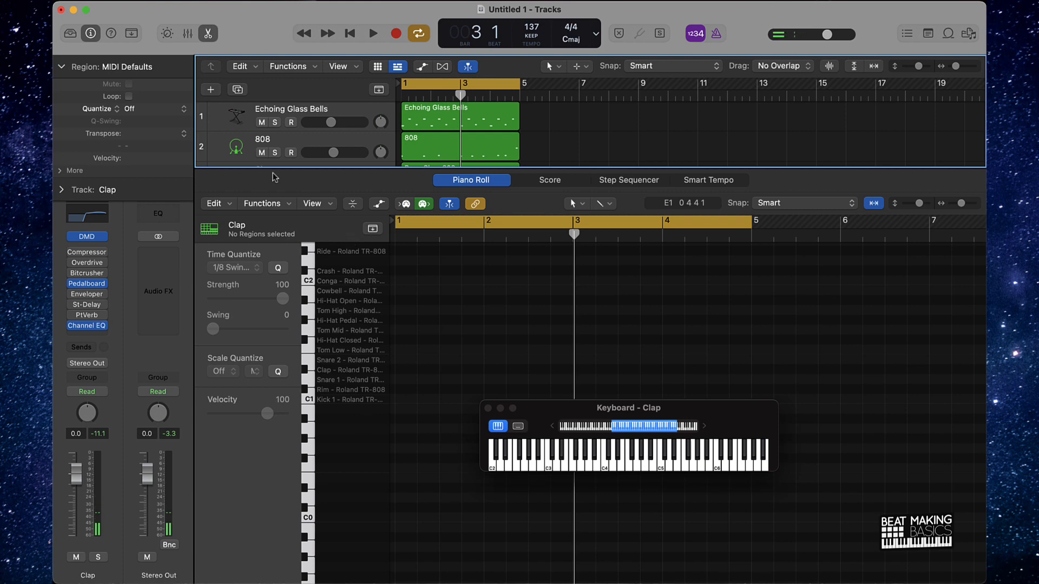
{"action": "scroll", "coordinate": [298, 128], "scroll_direction": "down", "scroll_amount": 3}
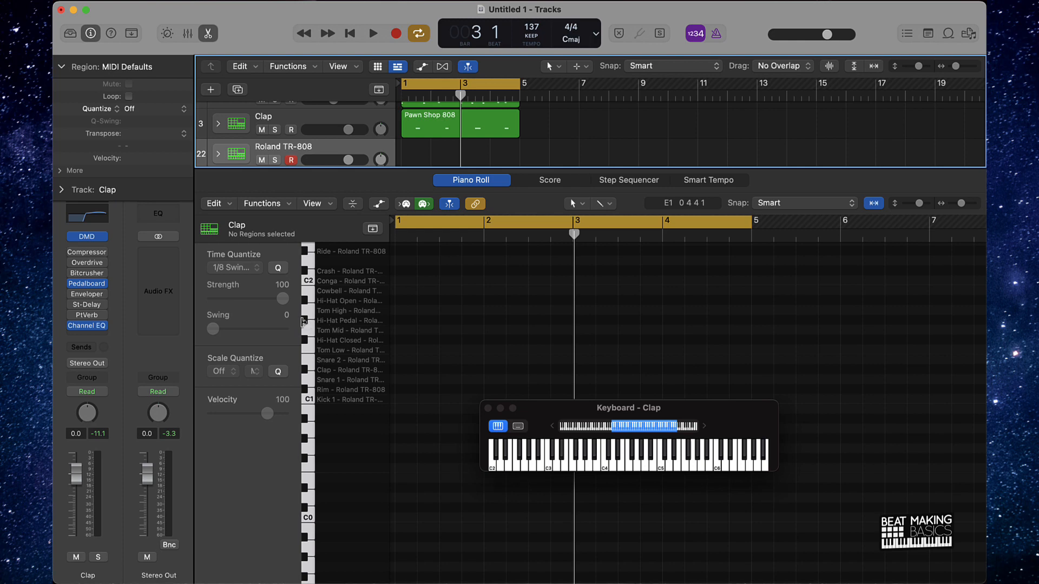
{"action": "left_click", "coordinate": [302, 322]}
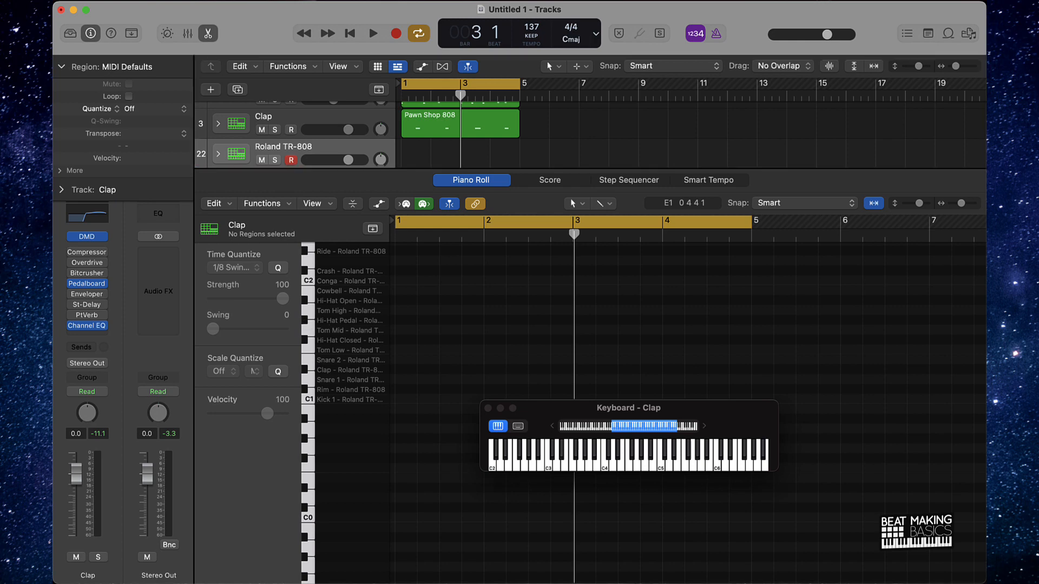
{"action": "left_click", "coordinate": [305, 324]}
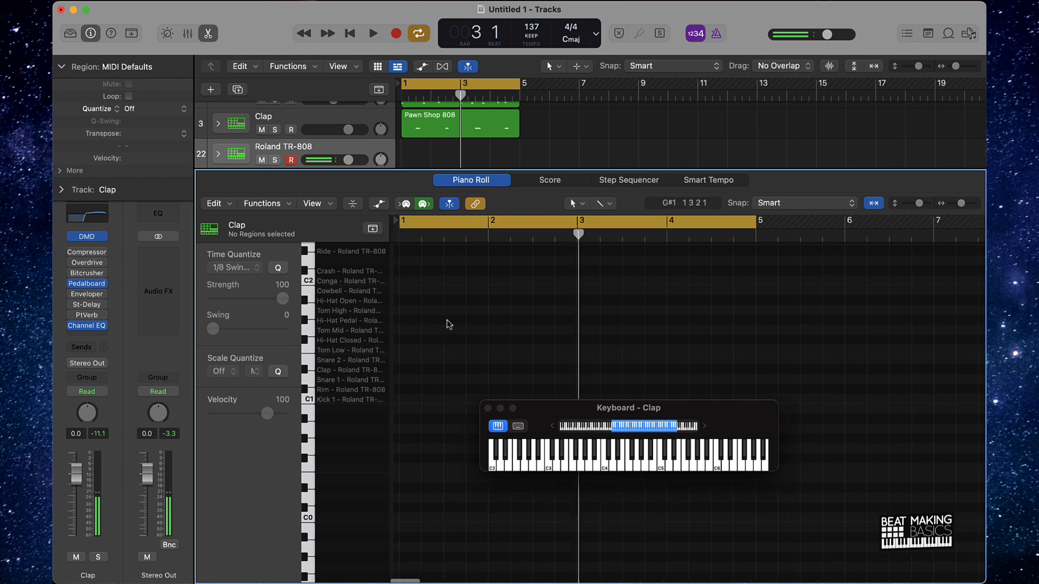
Draw two short Hi-Hat Pedal notes an eighth note apart at the start of bar 1 and select both for copying
{"action": "left_click", "coordinate": [403, 325]}
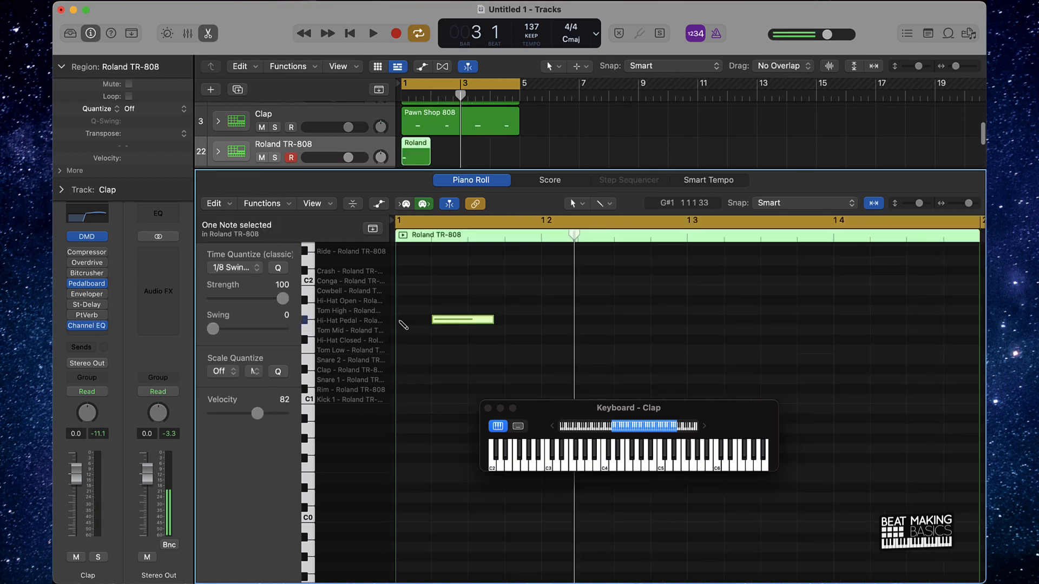
{"action": "mouse_move", "coordinate": [459, 323]}
{"action": "left_mouse_down"}
{"action": "mouse_move", "coordinate": [426, 323]}
{"action": "mouse_move", "coordinate": [598, 319]}
{"action": "mouse_move", "coordinate": [376, 310]}
{"action": "mouse_move", "coordinate": [524, 319]}
{"action": "mouse_move", "coordinate": [410, 314]}
{"action": "left_mouse_up"}
{"action": "left_click", "coordinate": [411, 331]}
{"action": "left_click", "coordinate": [404, 320]}
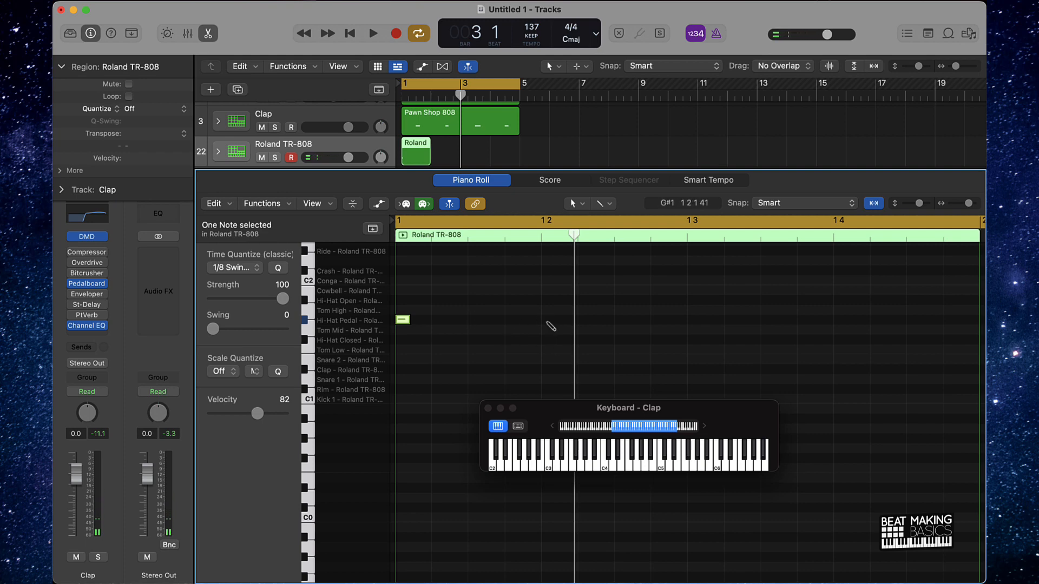
{"action": "left_click", "coordinate": [475, 319]}
{"action": "left_click", "coordinate": [549, 320]}
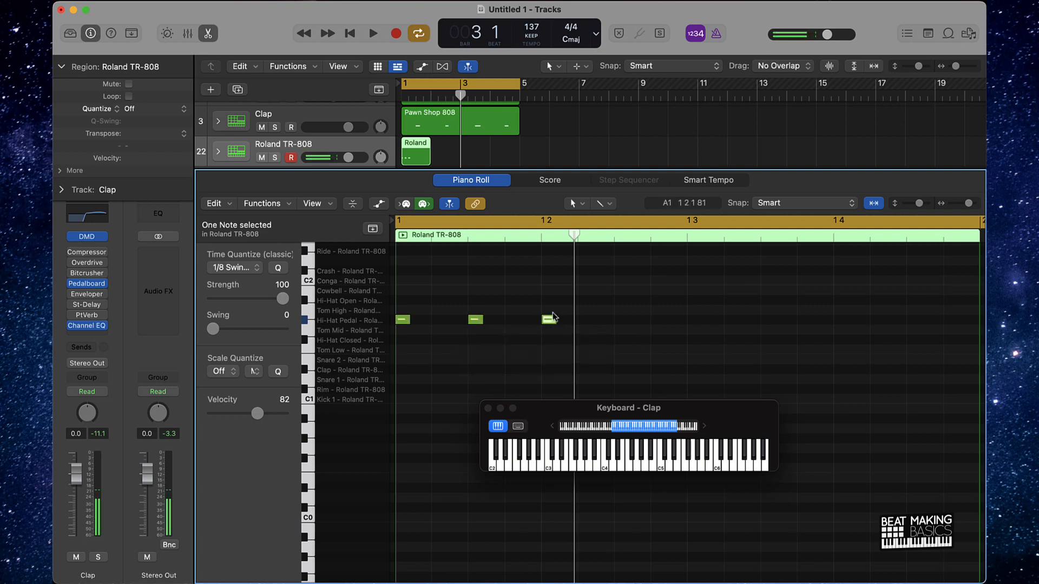
{"action": "key", "text": "Delete"}
{"action": "left_click_drag", "start_coordinate": [522, 299], "coordinate": [364, 352]}
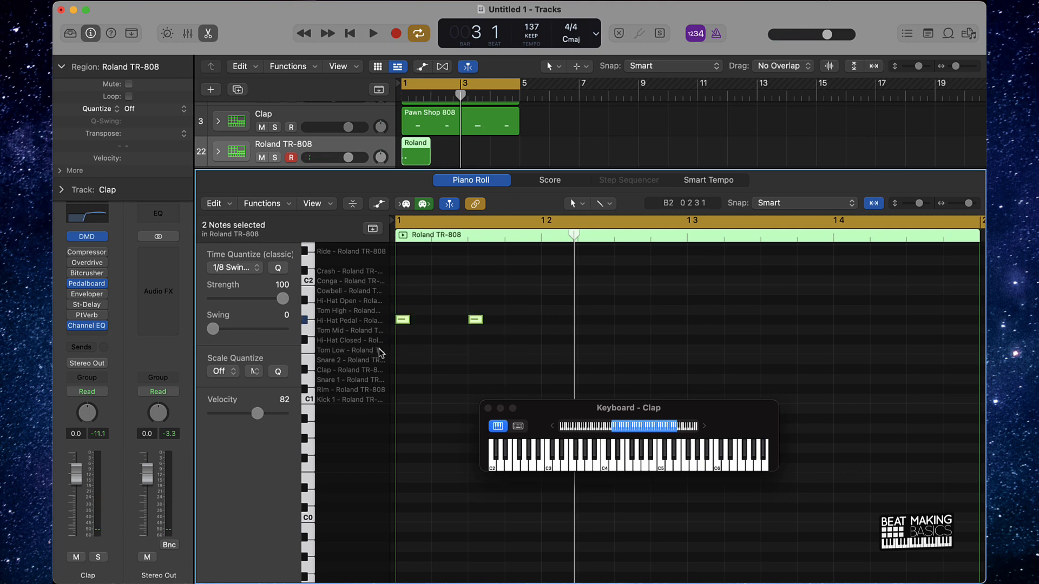
Paste the hi-hat note pair at beats 2, 3 and 4 to fill bar 1 with eighth notes
{"action": "left_click", "coordinate": [542, 236]}
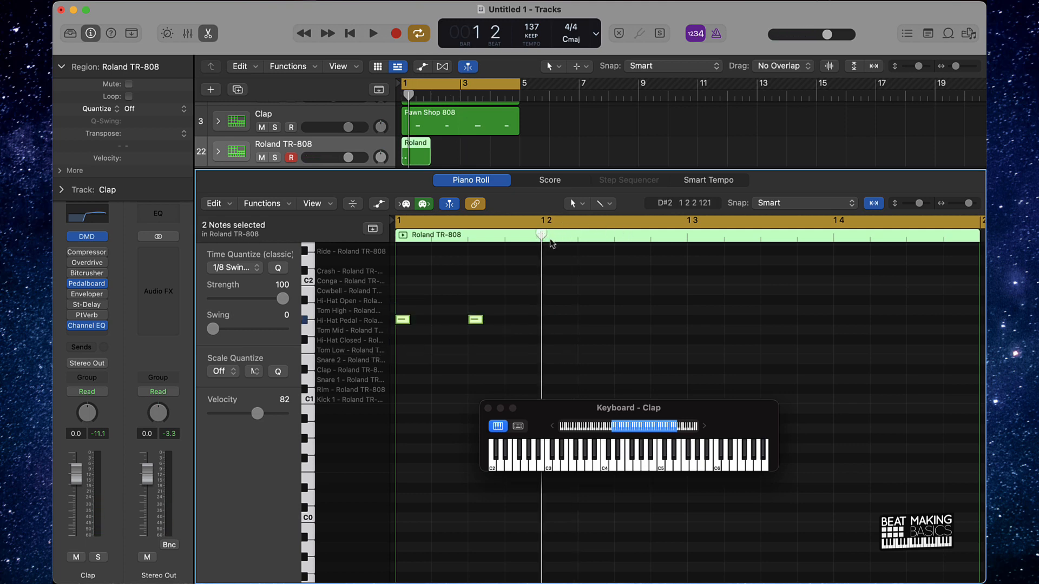
{"action": "key", "text": "super+v"}
{"action": "key", "text": "super+v"}
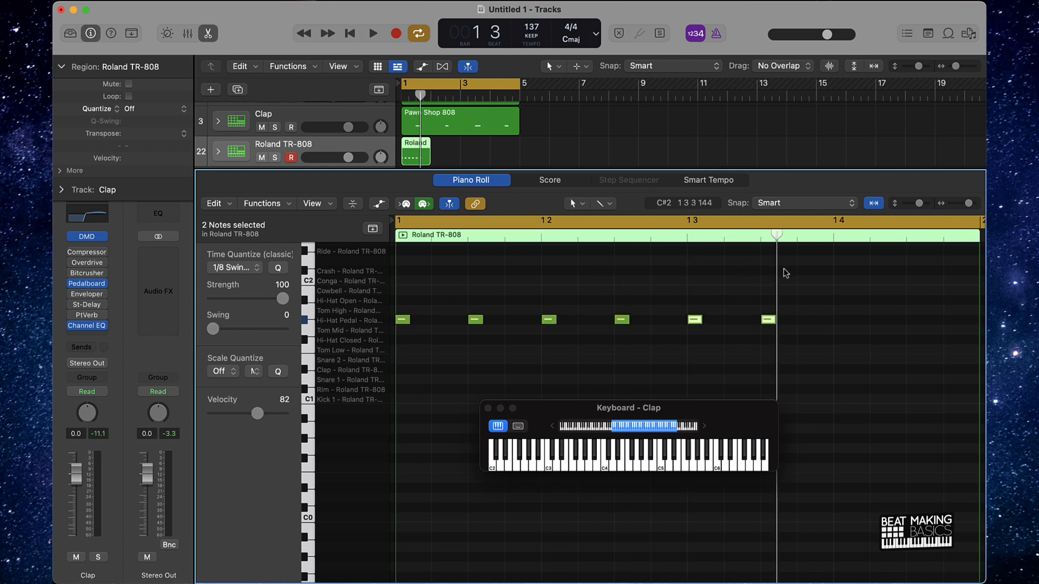
{"action": "left_click", "coordinate": [832, 236]}
{"action": "key", "text": "super+v"}
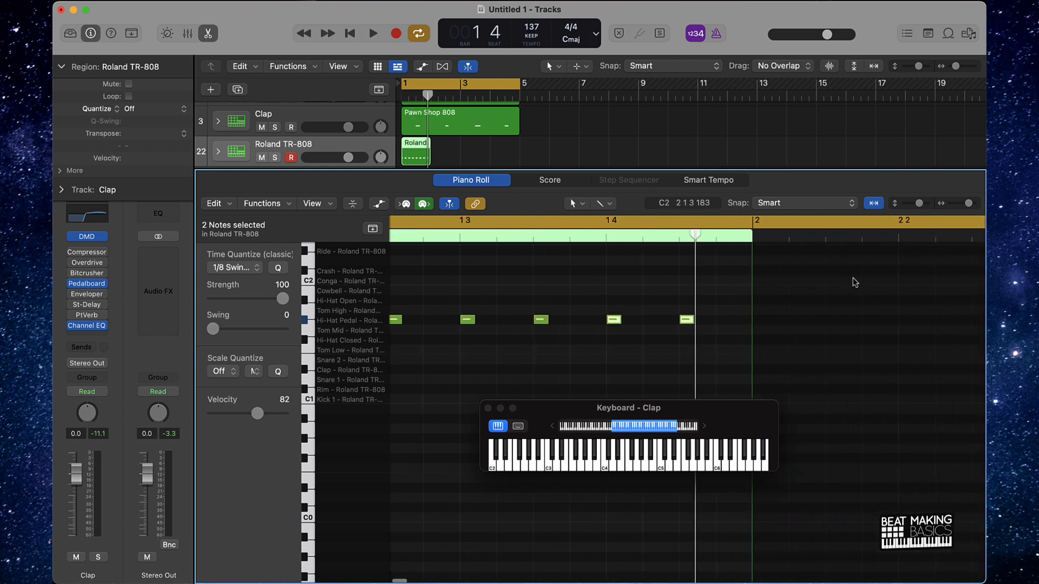
Select and copy all eight hi-hat notes of bar 1
{"action": "scroll", "coordinate": [693, 284], "scroll_direction": "left", "scroll_amount": 5}
{"action": "left_click", "coordinate": [704, 282]}
{"action": "key", "text": "super+a"}
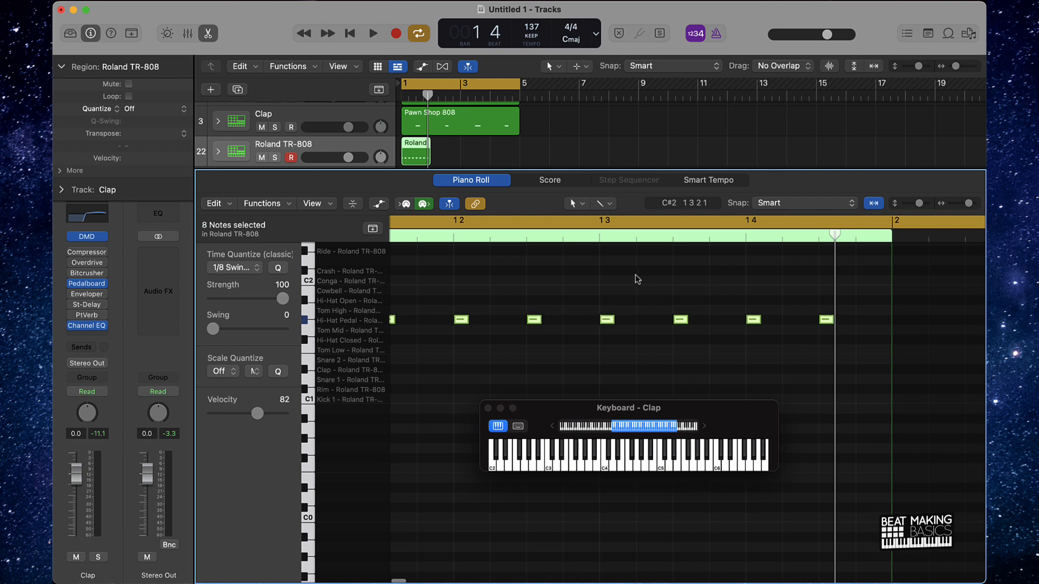
{"action": "scroll", "coordinate": [638, 279], "scroll_direction": "left", "scroll_amount": 3}
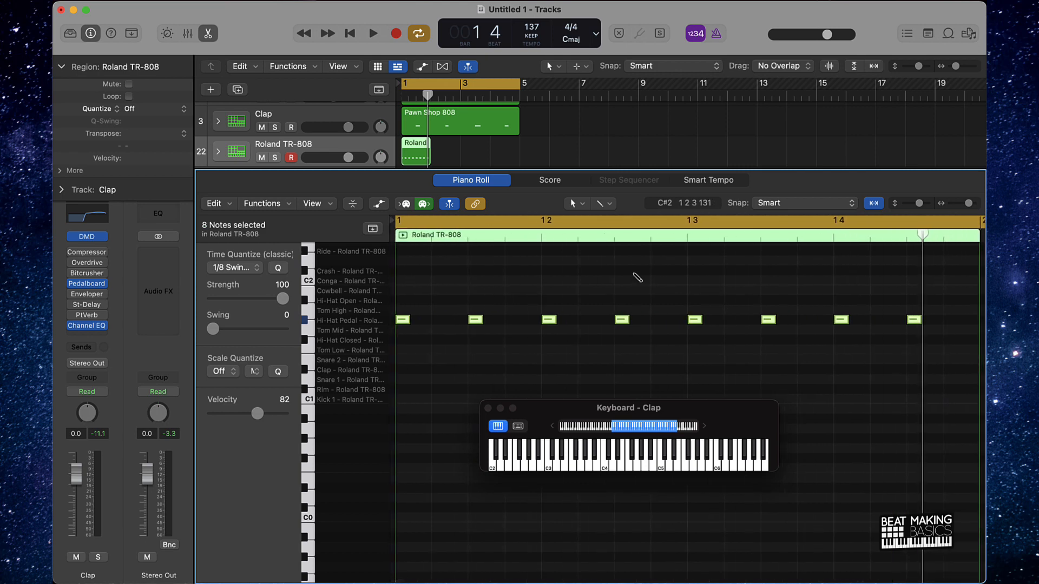
{"action": "scroll", "coordinate": [637, 278], "scroll_direction": "right", "scroll_amount": 7}
{"action": "left_click", "coordinate": [773, 236]}
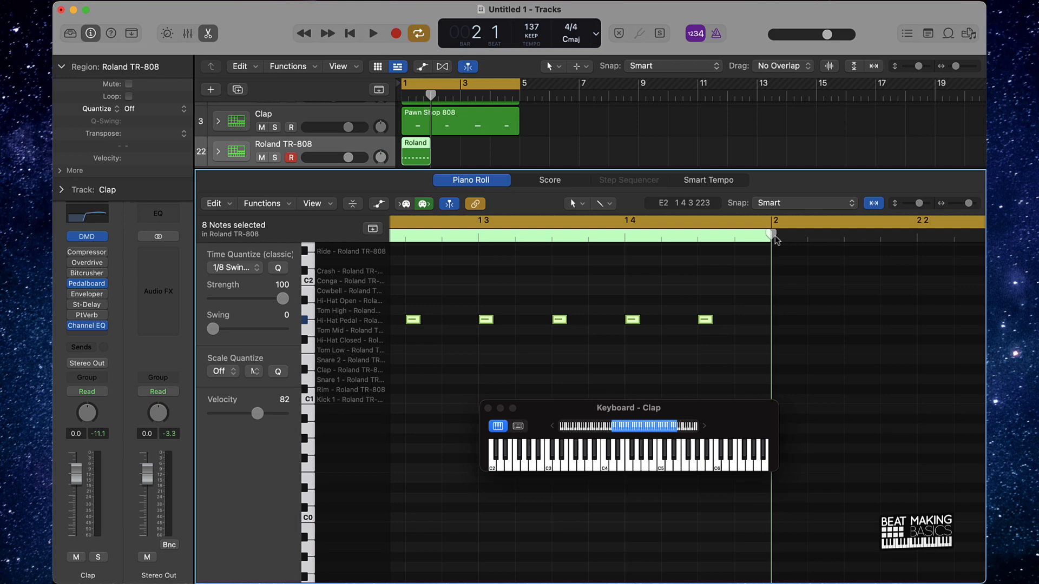
{"action": "key", "text": "super+v"}
{"action": "key", "text": "super+v"}
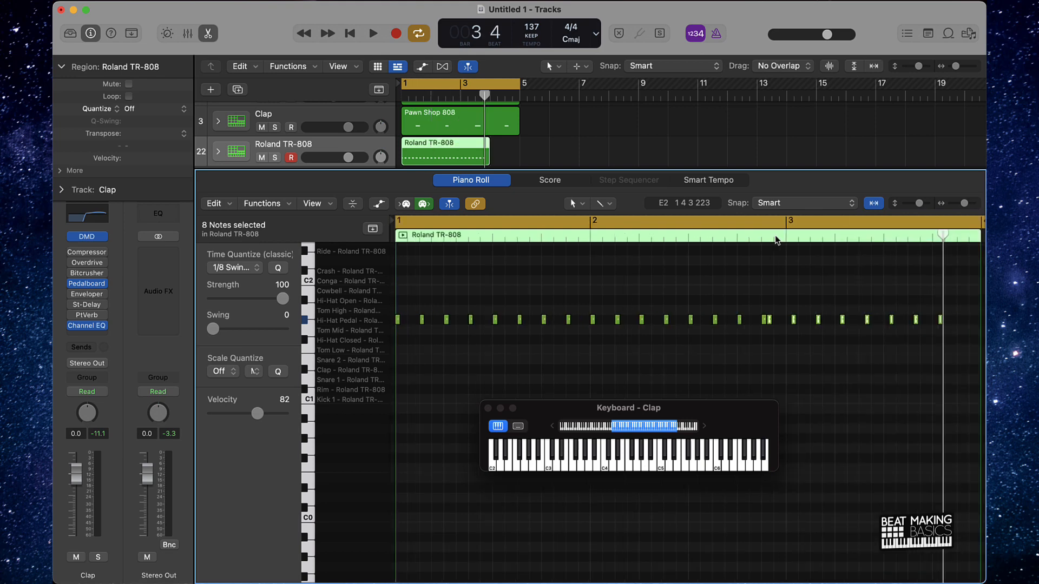
{"action": "key", "text": "super+z"}
{"action": "key", "text": "super+z"}
Paste the one-bar hi-hat pattern at the start of bars 2, 3 and 4 to fill the four-bar loop
{"action": "scroll", "coordinate": [818, 266], "scroll_direction": "right", "scroll_amount": 3}
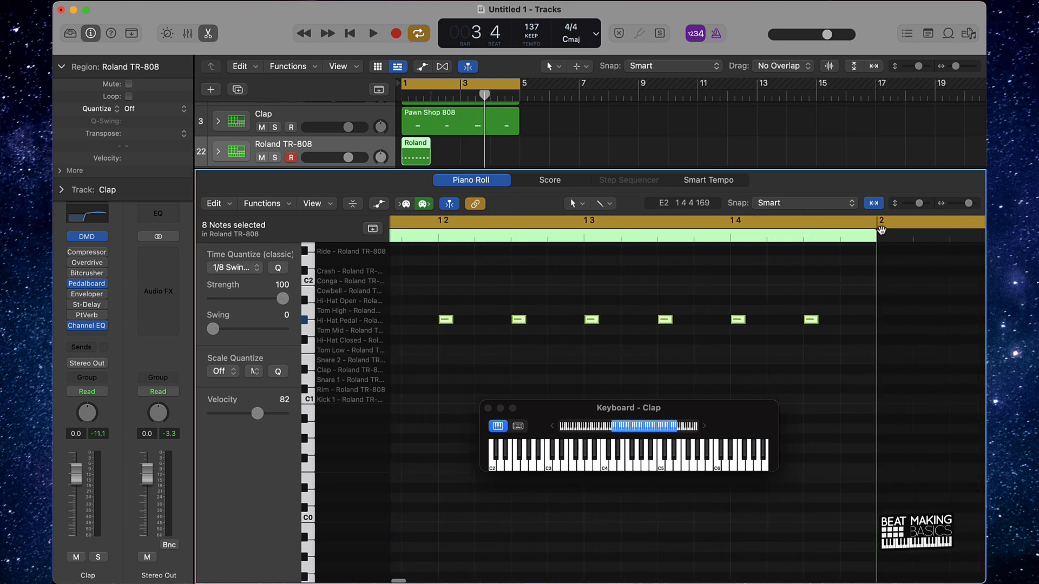
{"action": "left_click", "coordinate": [879, 232]}
{"action": "key", "text": "super+v"}
{"action": "scroll", "coordinate": [888, 254], "scroll_direction": "right", "scroll_amount": 4}
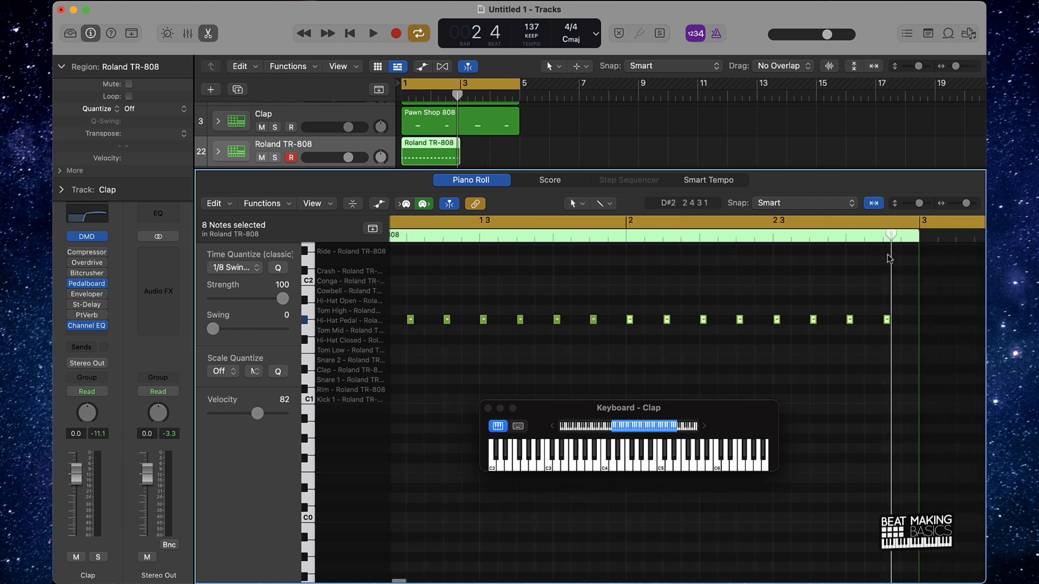
{"action": "key", "text": "super+v"}
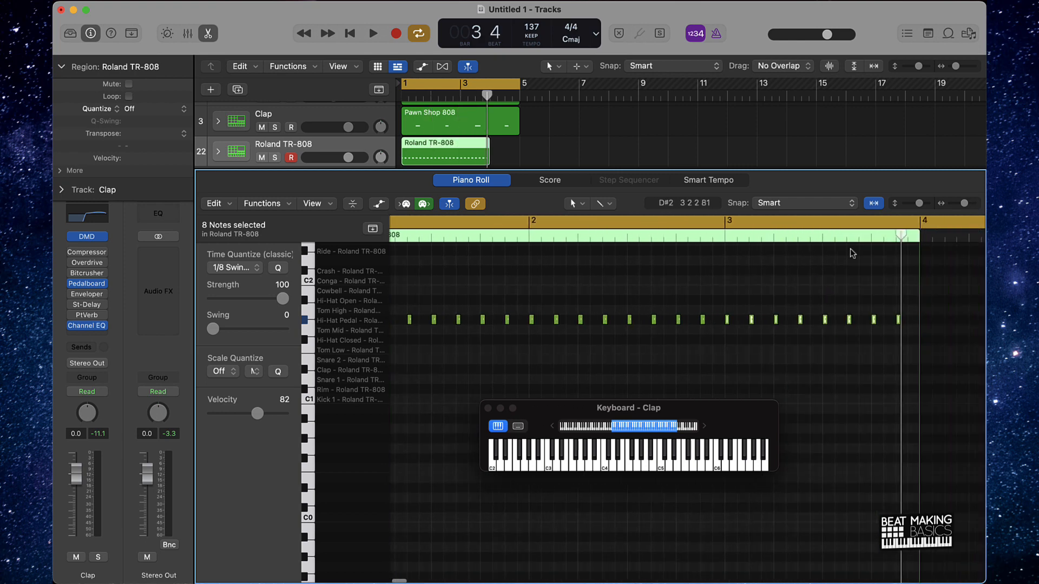
{"action": "key", "text": "super+v"}
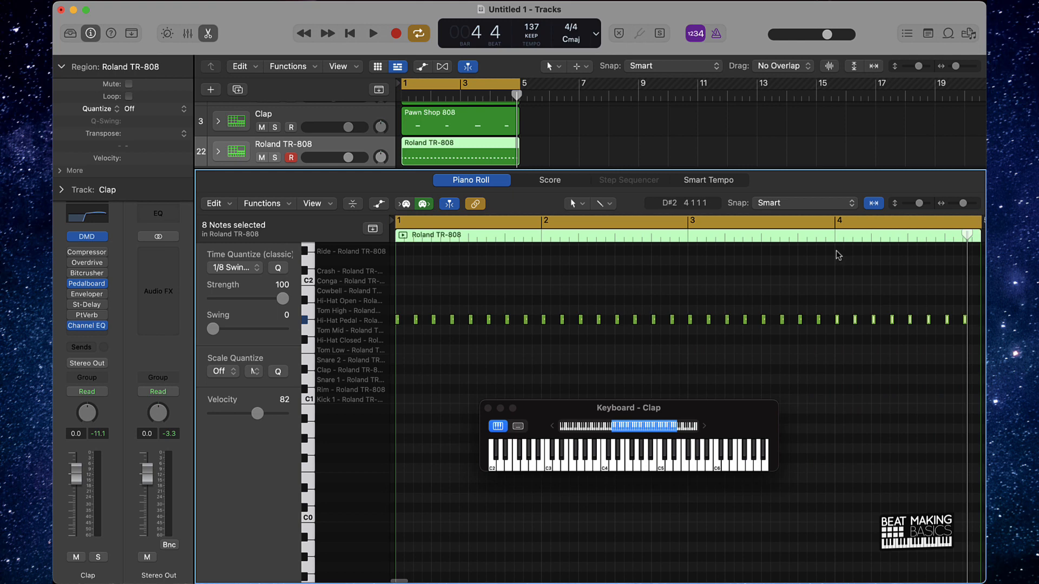
Play the loop back to check the hi-hat pattern against the other tracks, and audition a single hi-hat note in bar 2
{"action": "left_click", "coordinate": [816, 259]}
{"action": "key", "text": "space"}
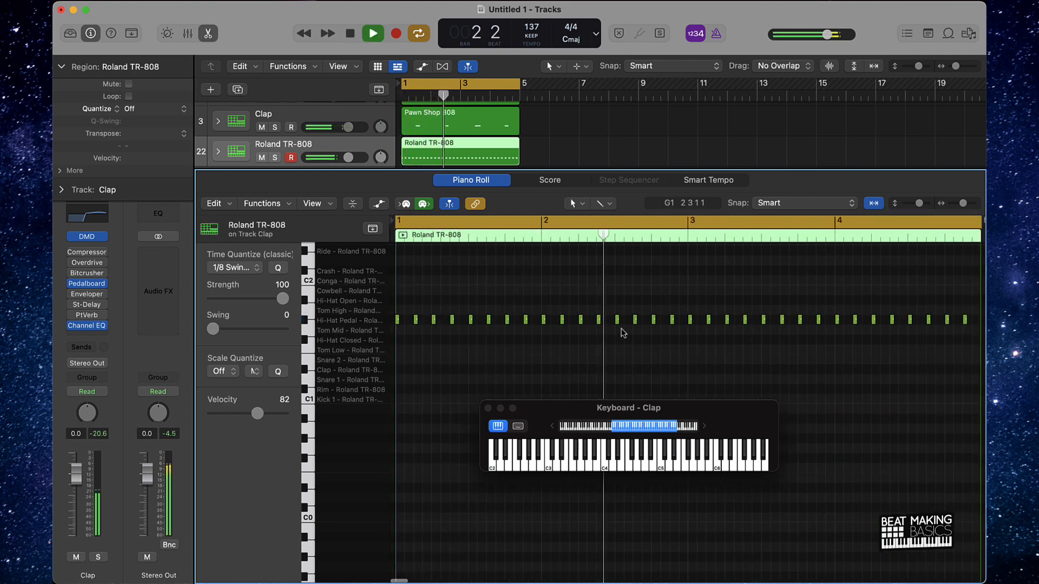
{"action": "key", "text": "space"}
{"action": "scroll", "coordinate": [652, 330], "scroll_direction": "down", "scroll_amount": 5}
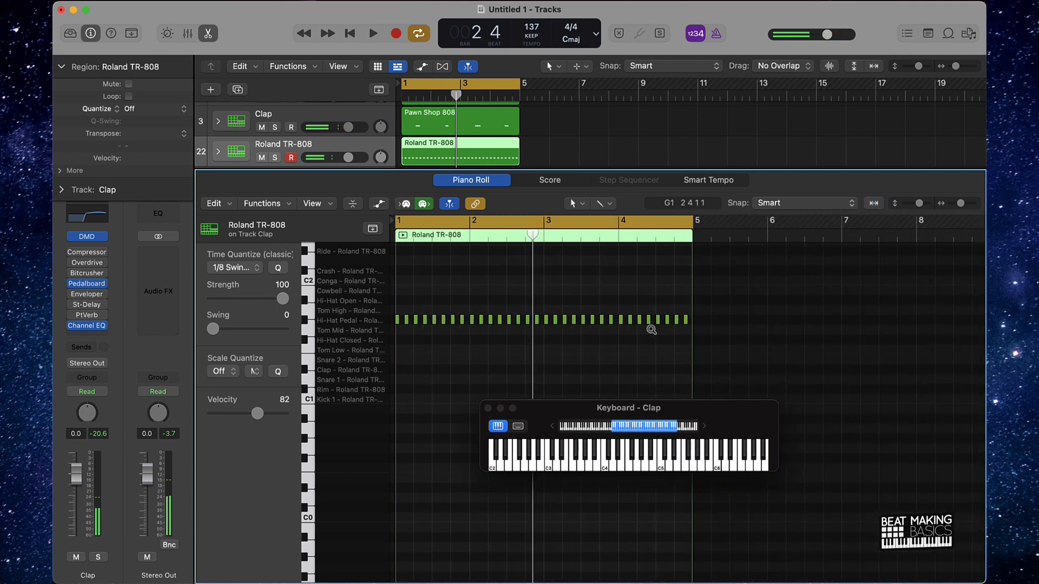
{"action": "scroll", "coordinate": [651, 330], "scroll_direction": "up", "scroll_amount": 6}
{"action": "scroll", "coordinate": [642, 328], "scroll_direction": "left", "scroll_amount": 4}
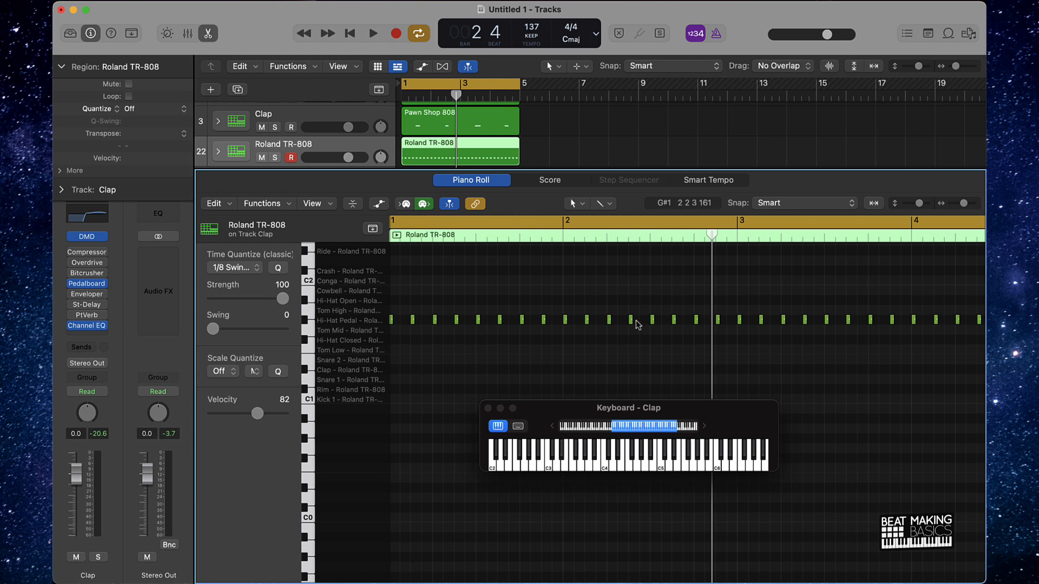
{"action": "left_click", "coordinate": [632, 321]}
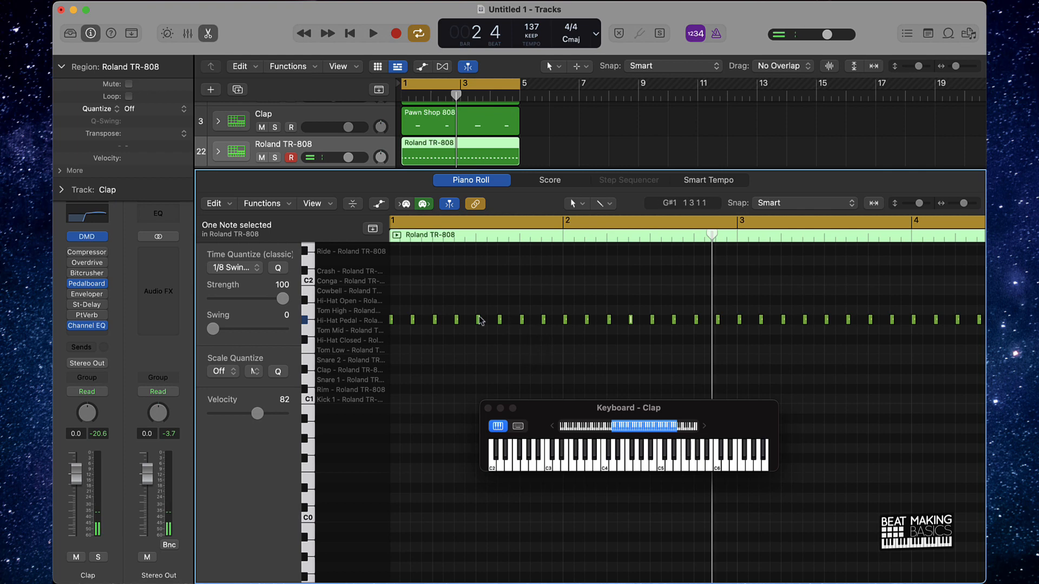
{"action": "key", "text": "space"}
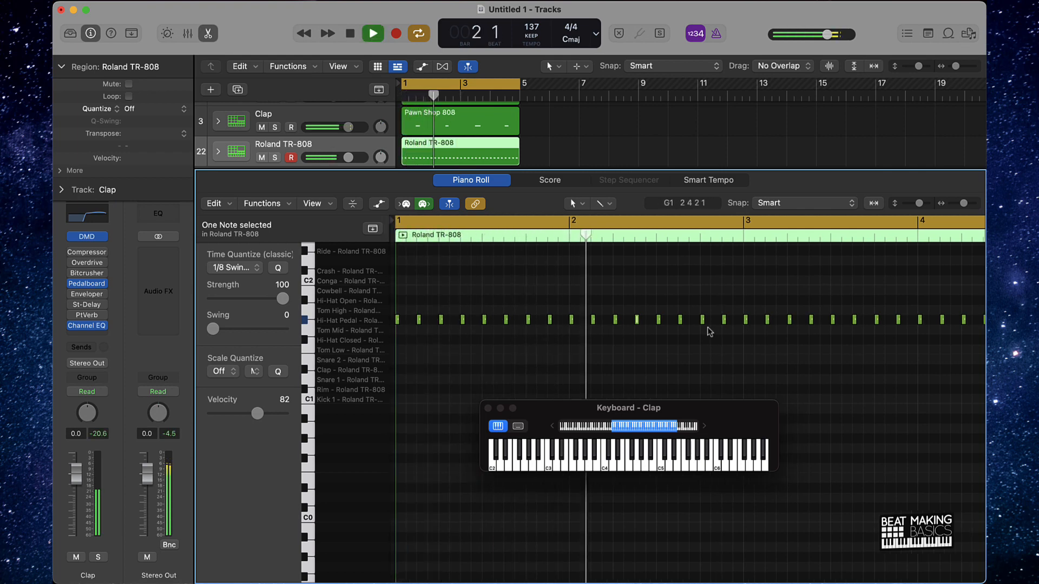
{"action": "key", "text": "space"}
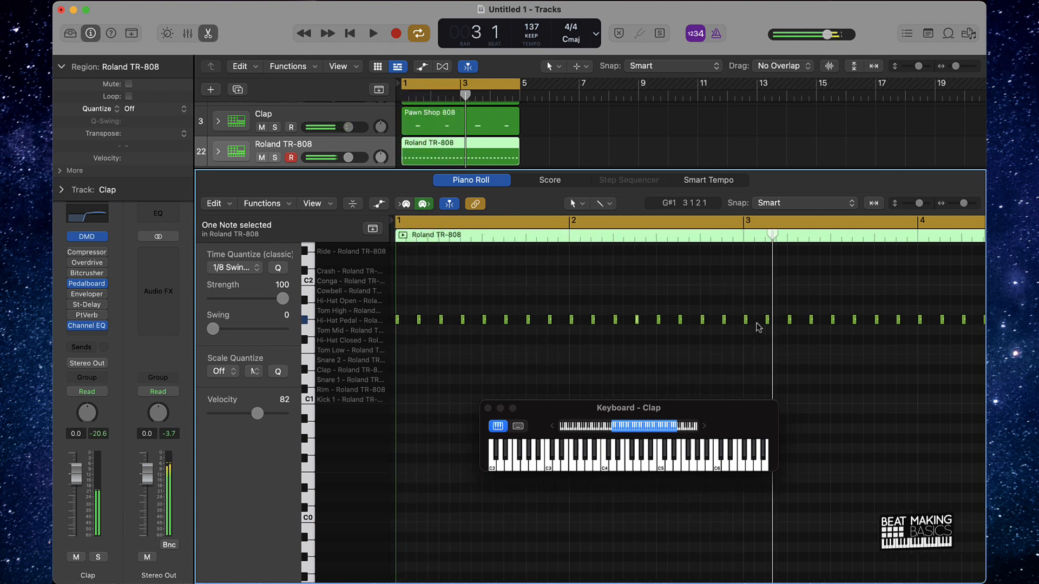
Add single sixteenth hi-hat notes in beat 1 of bar 3, beat 4 of bar 4 and beat 2 of bar 1, checking them in playback
{"action": "left_click", "coordinate": [779, 323]}
{"action": "key", "text": "space"}
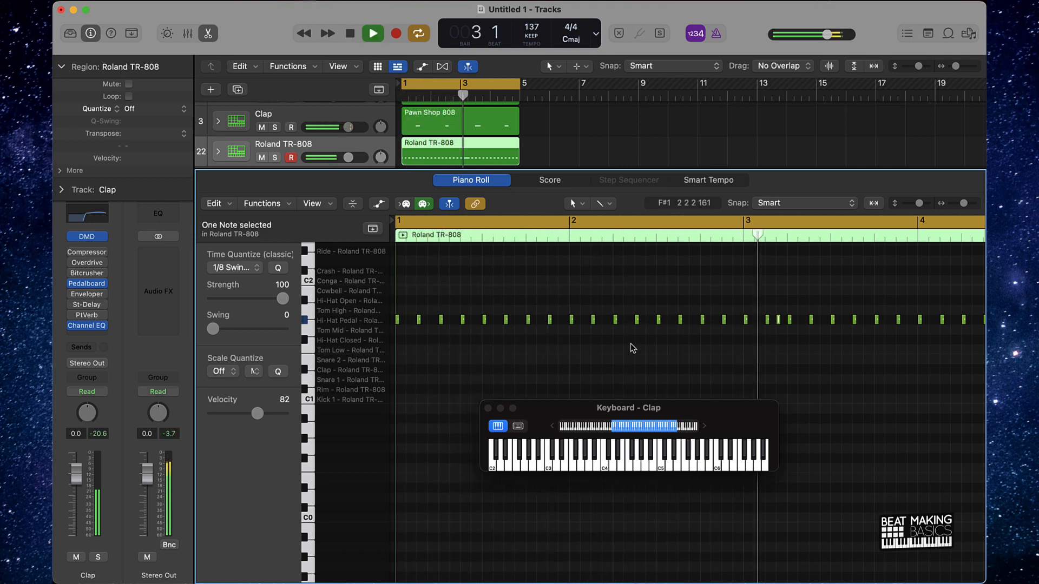
{"action": "left_click", "coordinate": [822, 320]}
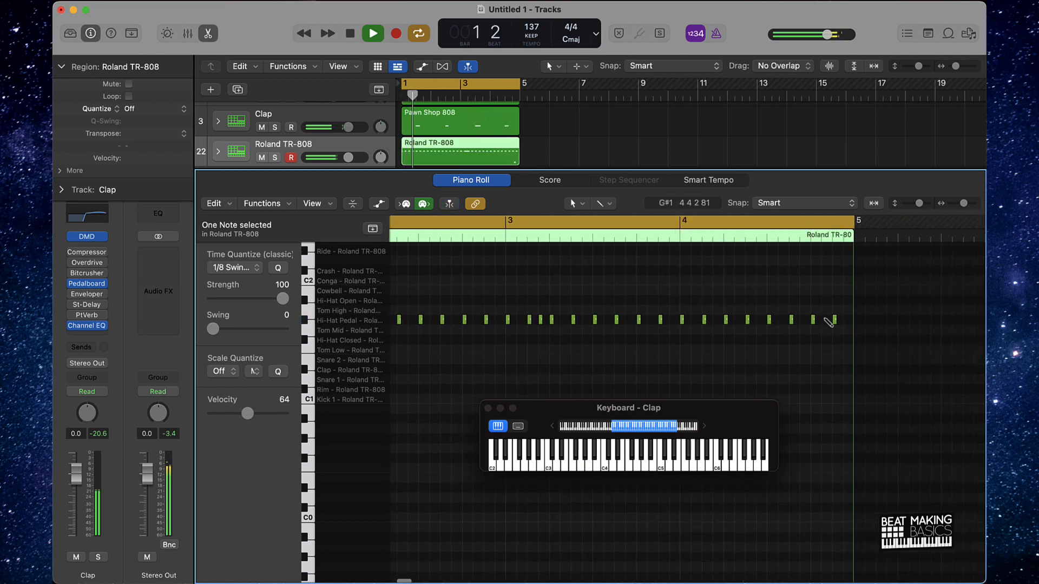
{"action": "key", "text": "space"}
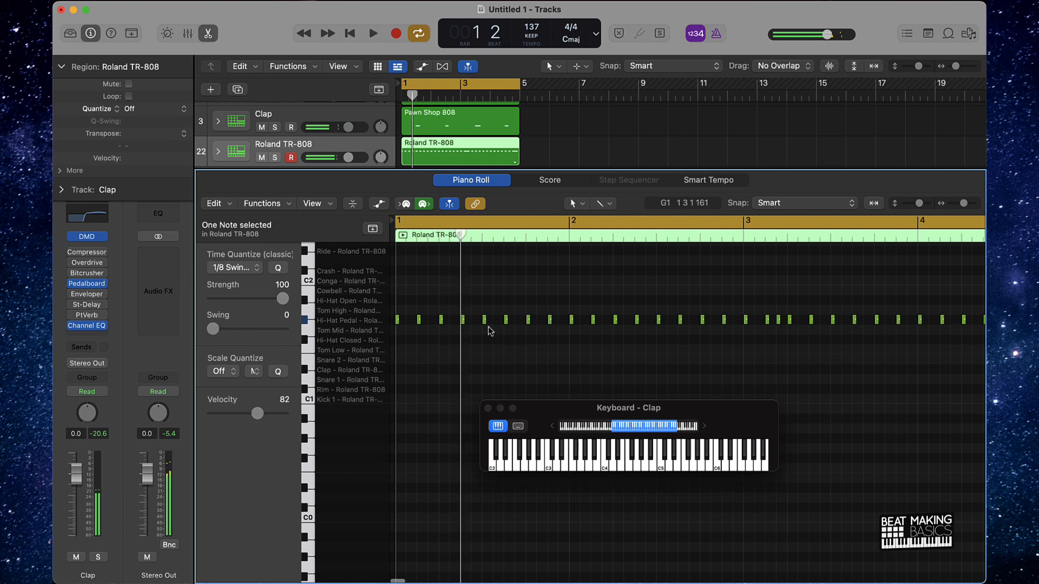
{"action": "left_click", "coordinate": [474, 320]}
{"action": "key", "text": "space"}
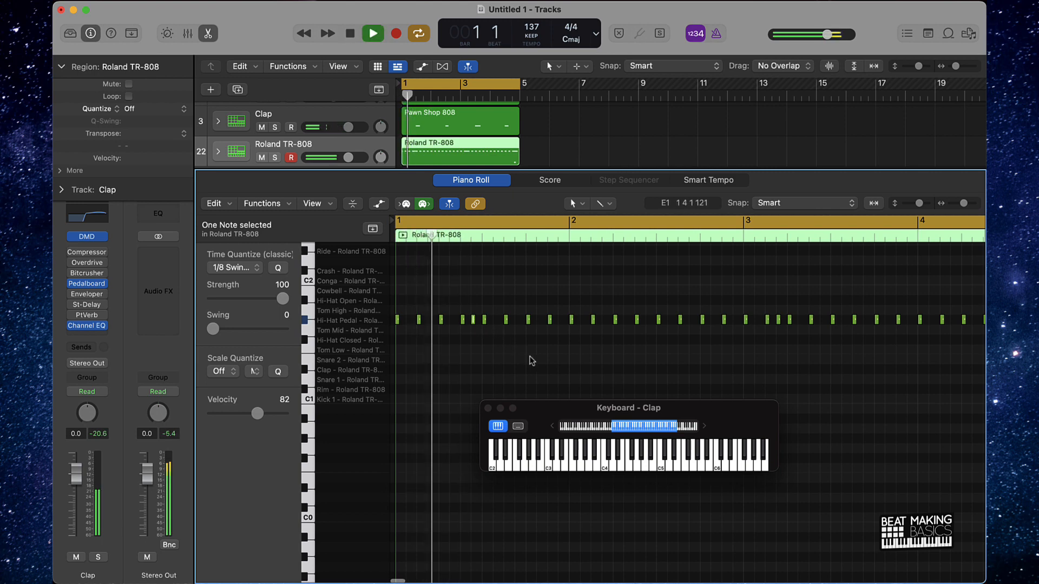
{"action": "left_click", "coordinate": [566, 355]}
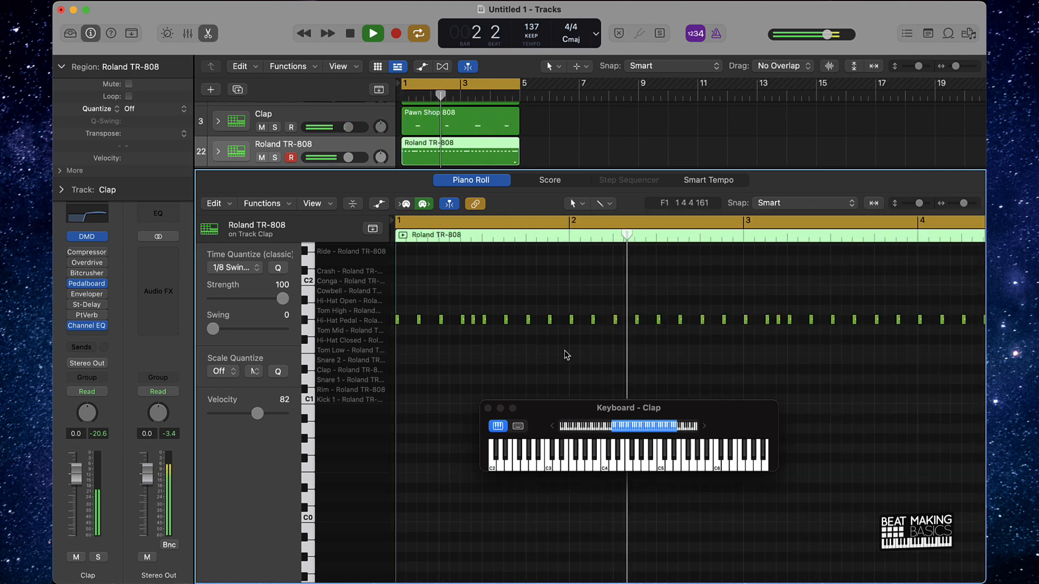
{"action": "key", "text": "space"}
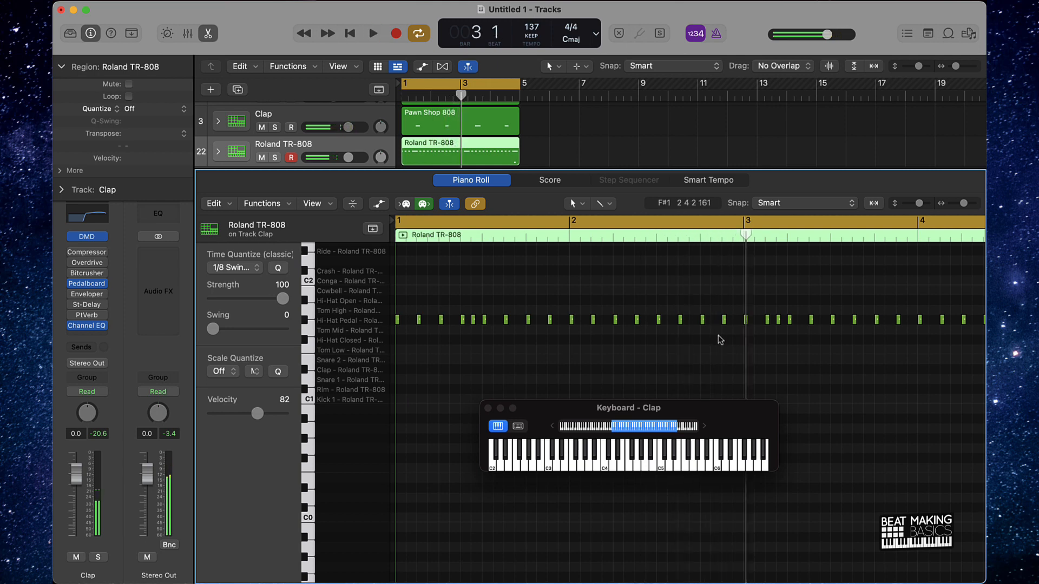
Add two hi-hat notes in beat 4 of bar 2 to fill the beat with sixteenths
{"action": "scroll", "coordinate": [724, 336], "scroll_direction": "up", "scroll_amount": 5}
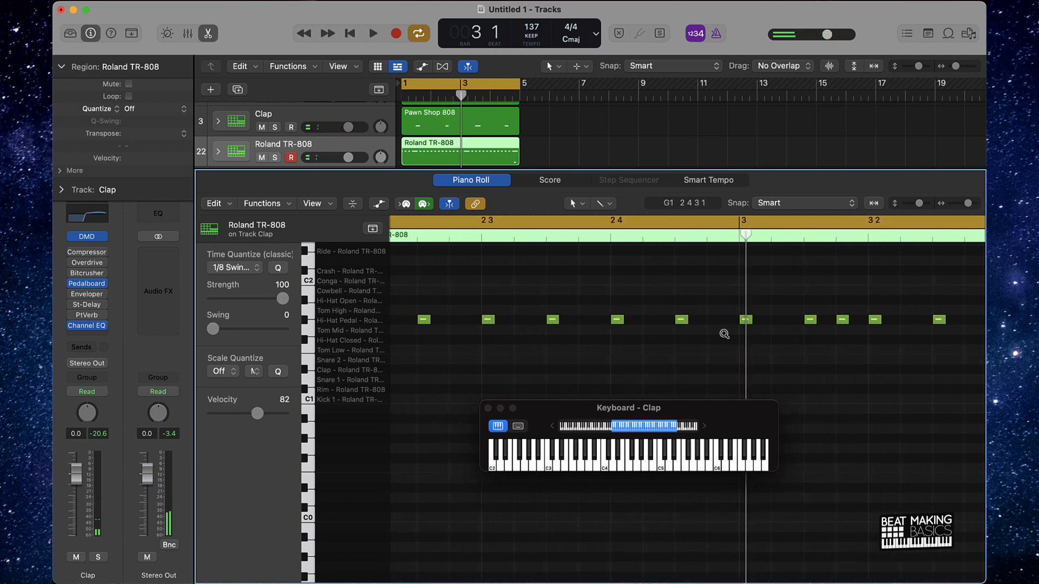
{"action": "left_click", "coordinate": [640, 319], "text": "super"}
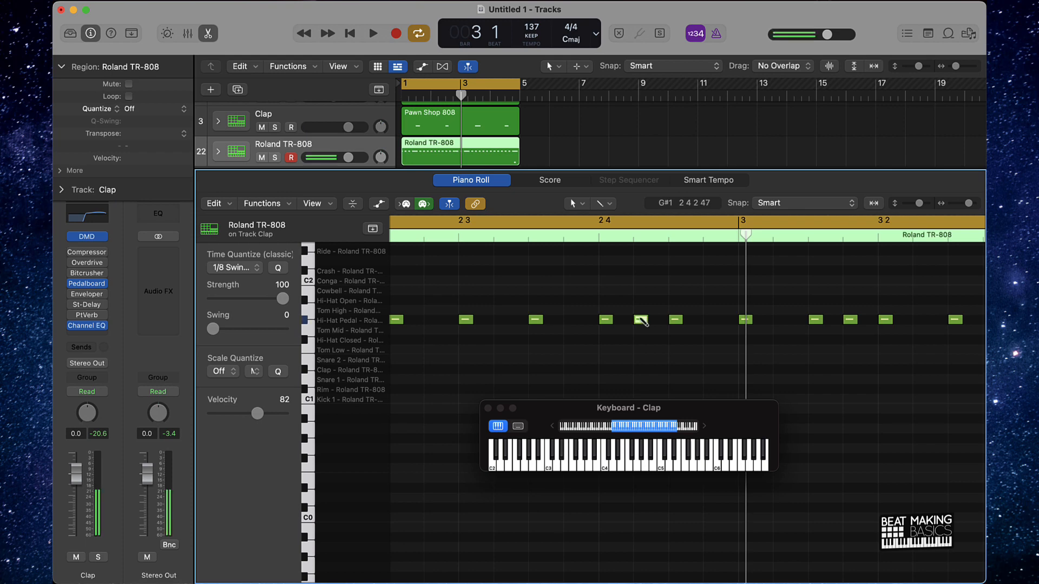
{"action": "left_click", "coordinate": [710, 319], "text": "super"}
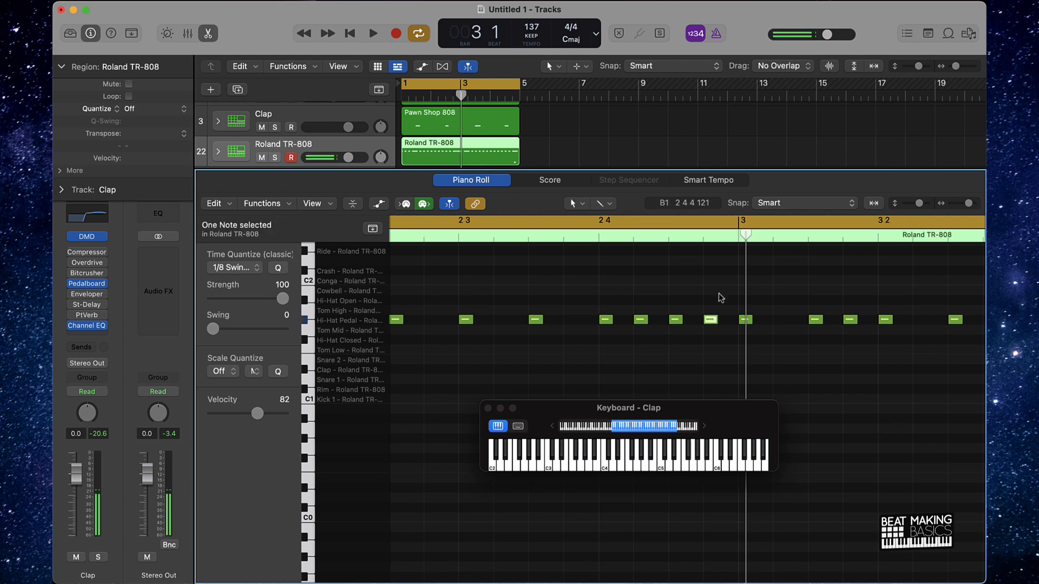
{"action": "left_click", "coordinate": [659, 304]}
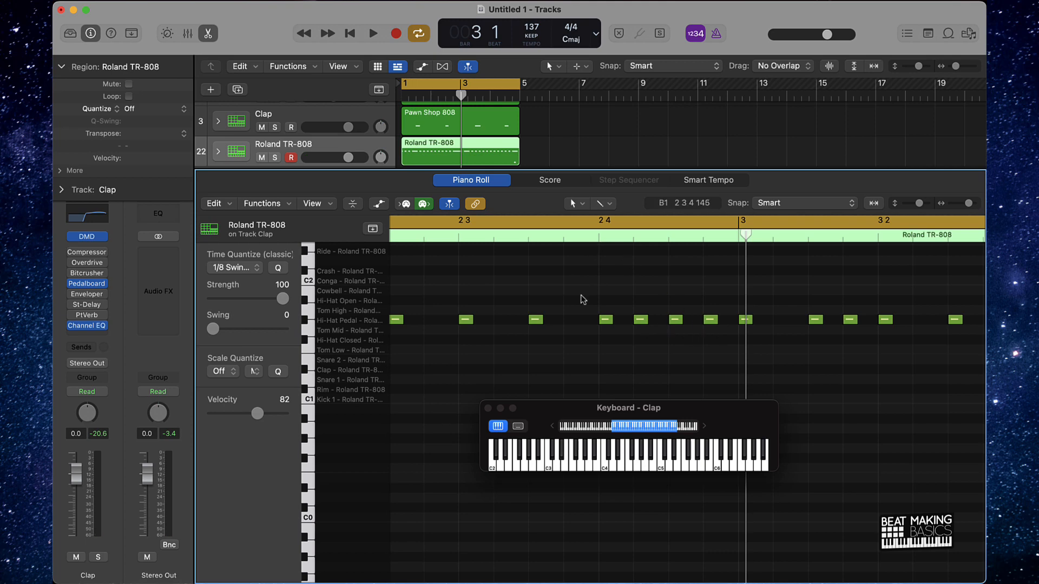
Insert four more hi-hat notes between the sixteenths in beat 4 of bar 2 to create a thirty-second-note roll
{"action": "key", "text": "super+Right"}
{"action": "key", "text": "super+Right"}
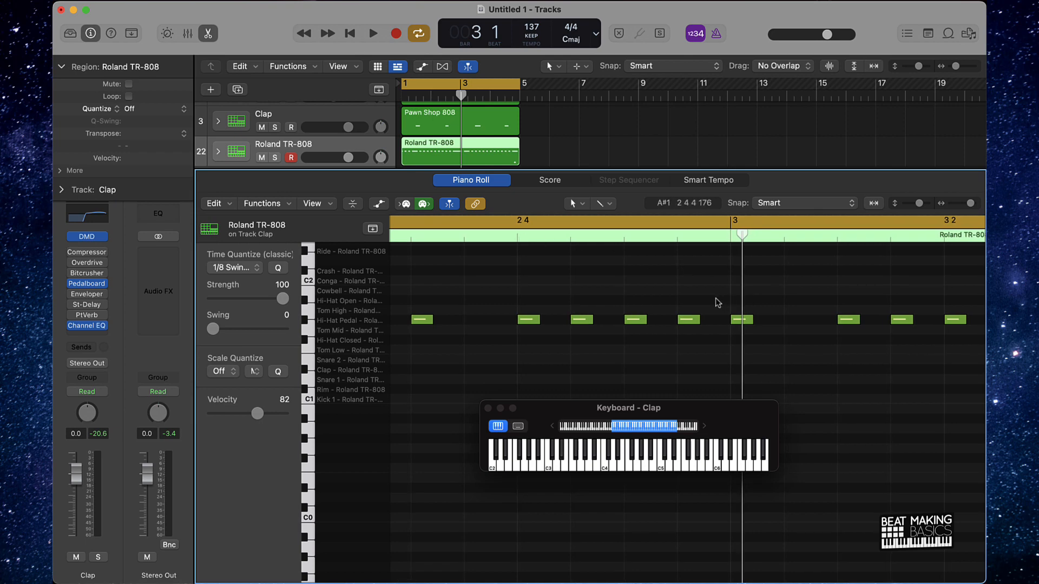
{"action": "left_click_drag", "start_coordinate": [725, 297], "coordinate": [556, 321]}
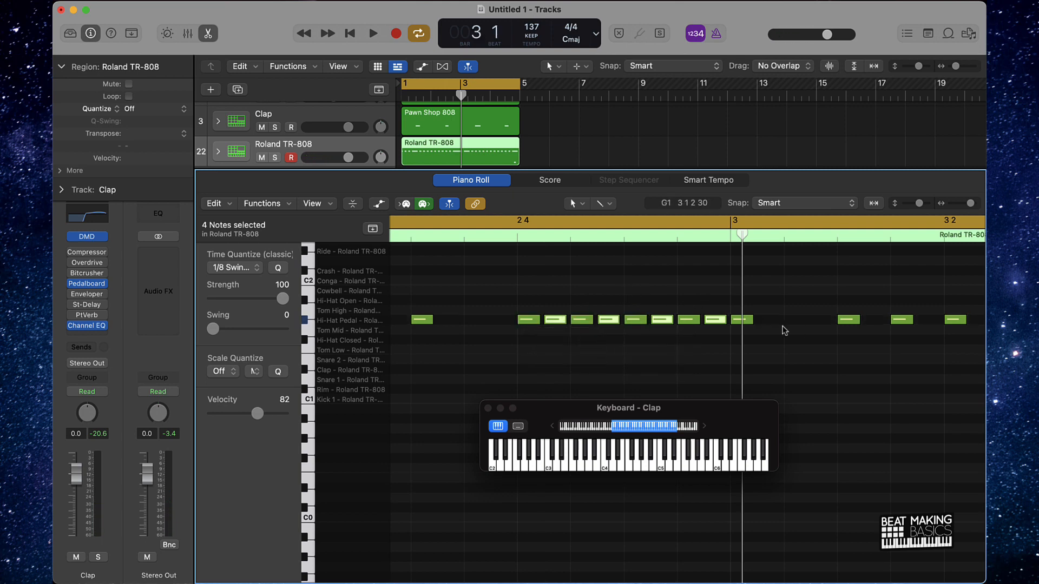
{"action": "left_click", "coordinate": [667, 287]}
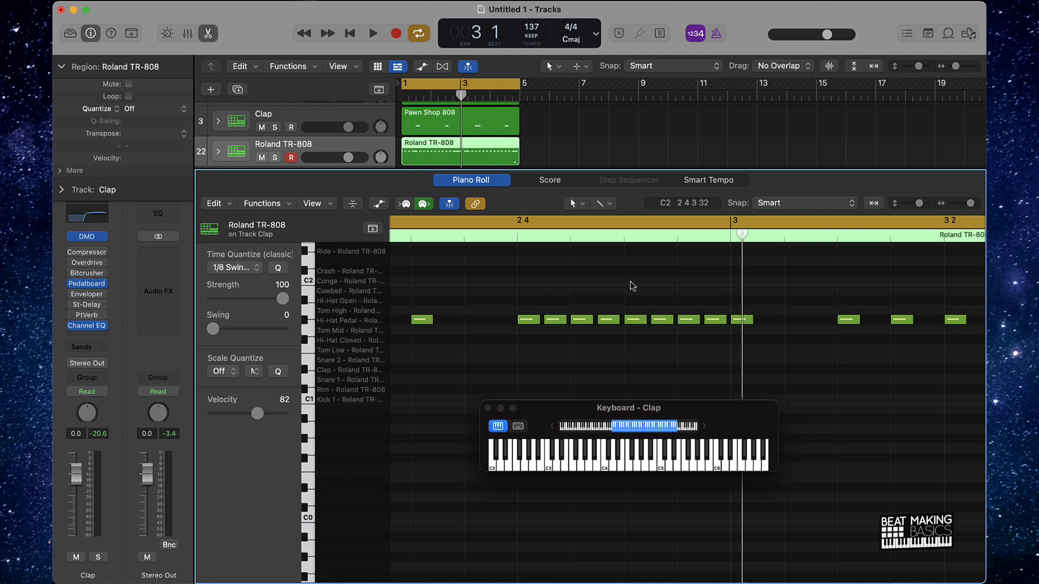
Play the loop through bar 4 to check the hi-hat roll and extra notes against the other tracks
{"action": "key", "text": "space"}
{"action": "scroll", "coordinate": [631, 282], "scroll_direction": "down", "scroll_amount": 5}
{"action": "scroll", "coordinate": [631, 281], "scroll_direction": "down", "scroll_amount": 5}
{"action": "scroll", "coordinate": [631, 282], "scroll_direction": "up", "scroll_amount": 5}
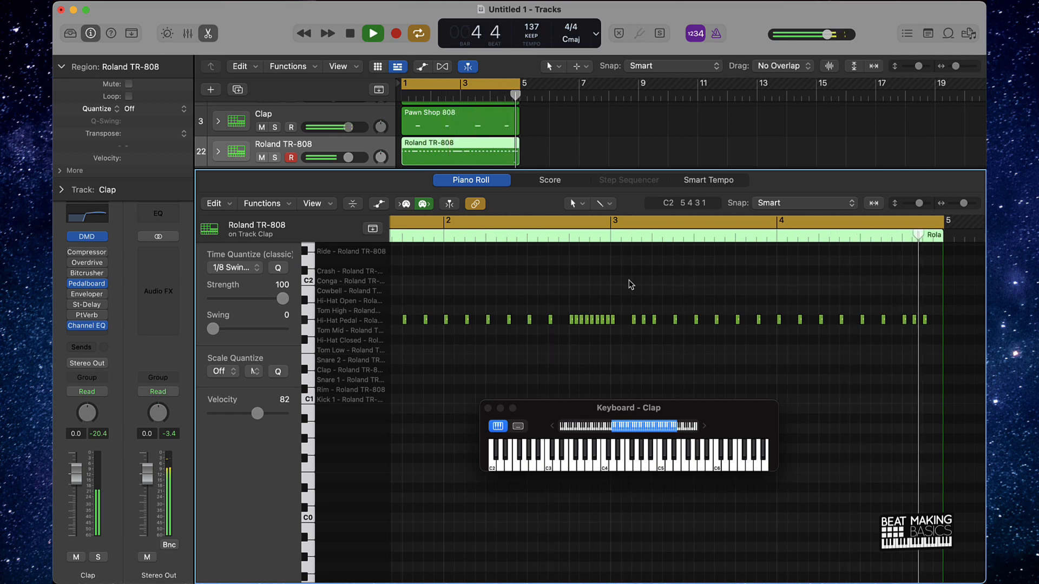
{"action": "key", "text": "space"}
Close the note editor and rename the Roland TR-808 hi-hat track as Hat
{"action": "key", "text": "p"}
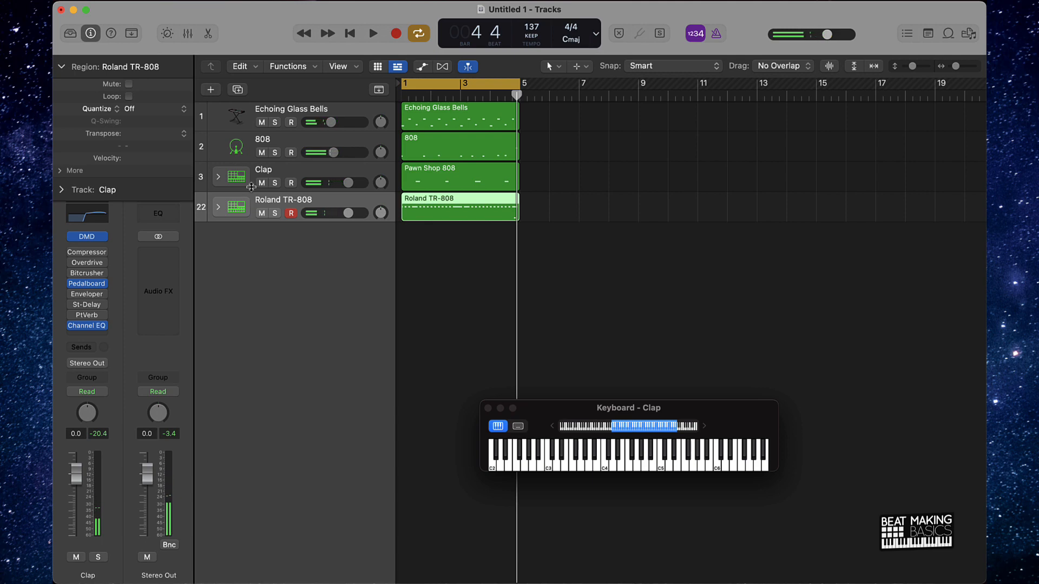
{"action": "double_click", "coordinate": [276, 201]}
{"action": "type", "text": "Hat"}
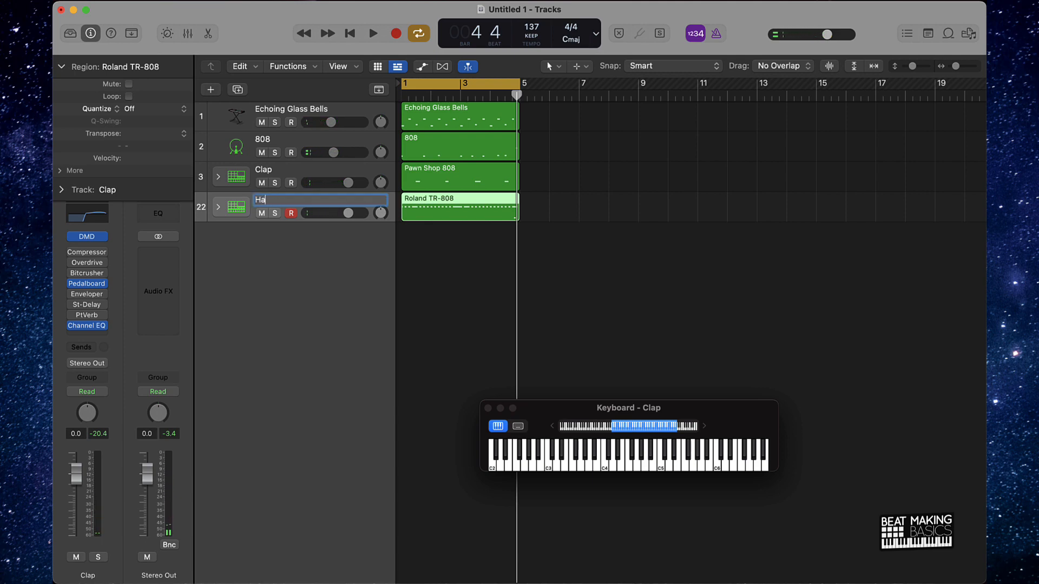
{"action": "key", "text": "Return"}
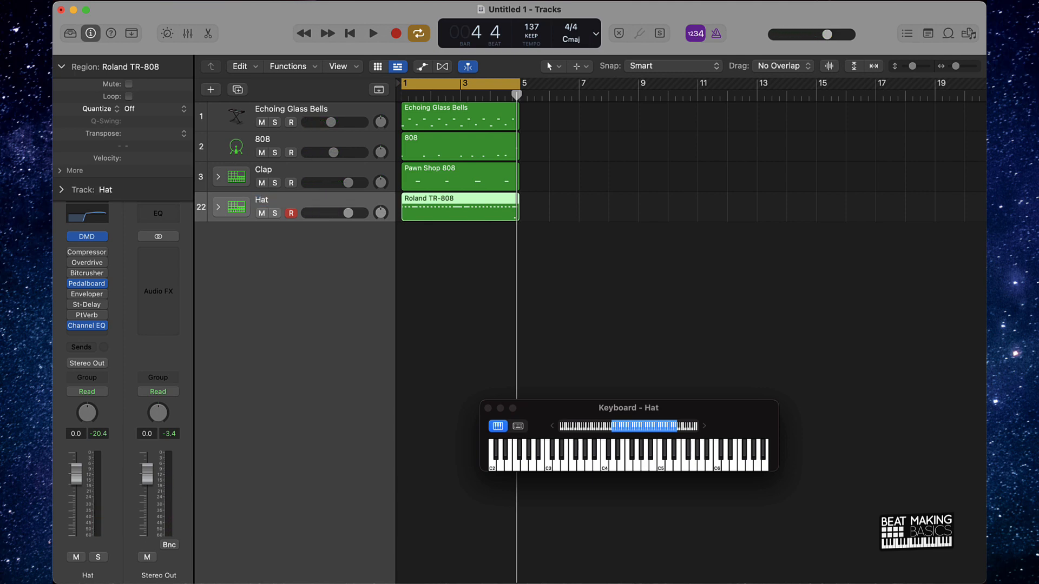
Duplicate the Hat track, record open hi-hat hits in bars 1 and 3 of the loop, and review the recorded notes
{"action": "key", "text": "super+d"}
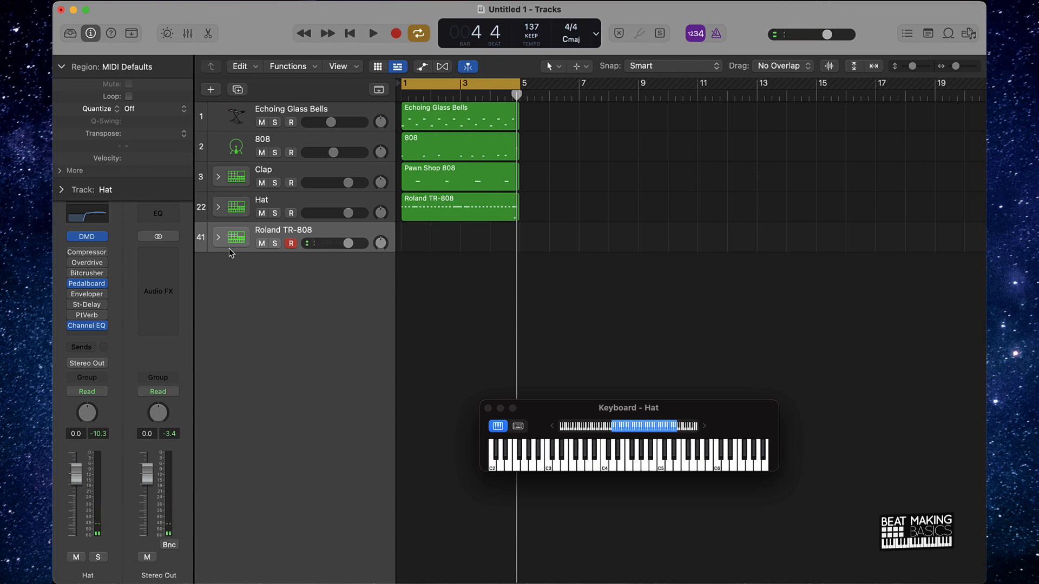
{"action": "key", "text": "r"}
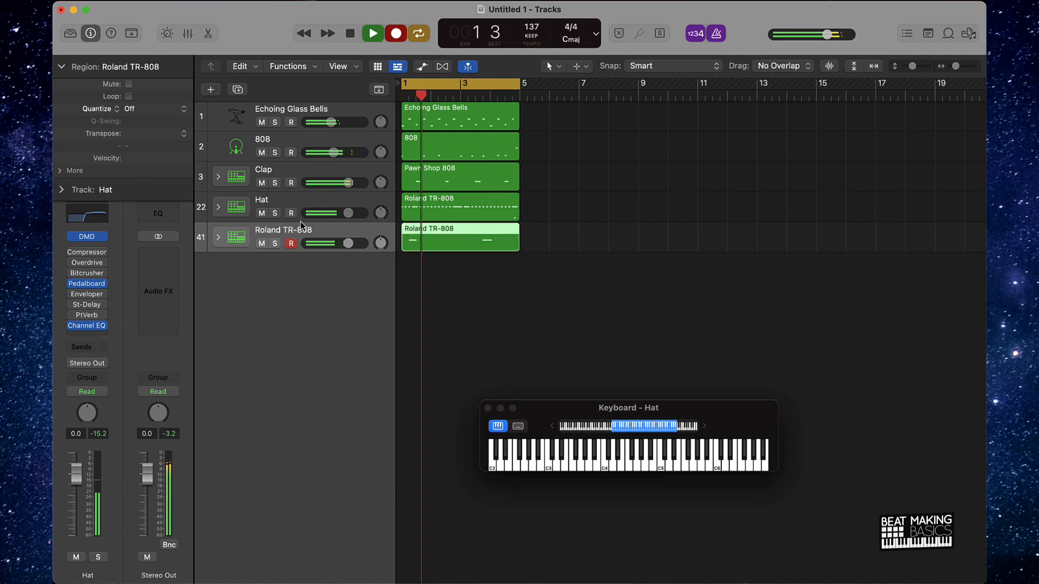
{"action": "left_click", "coordinate": [372, 33]}
{"action": "double_click", "coordinate": [483, 236]}
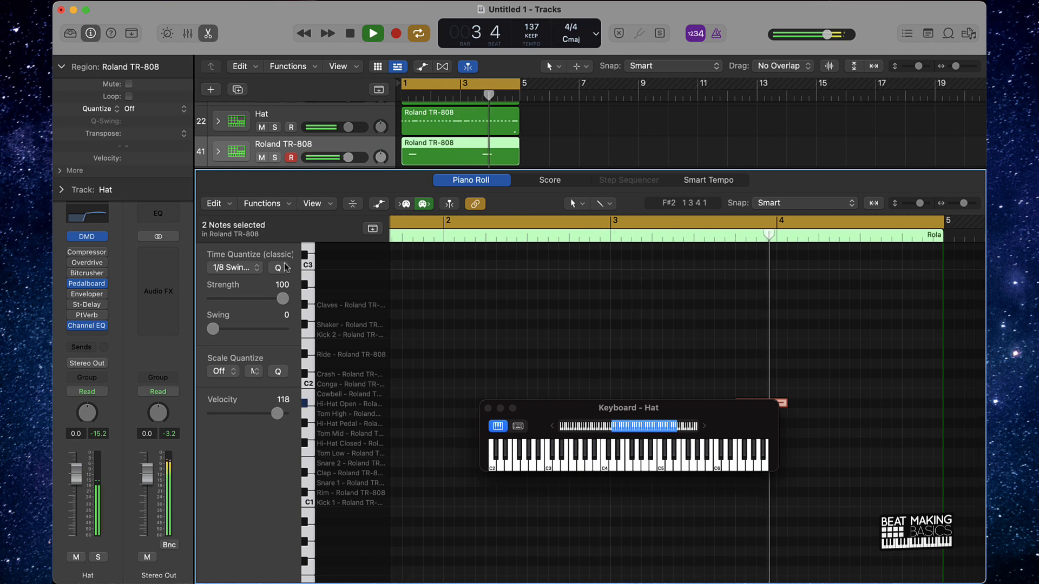
{"action": "key", "text": "e"}
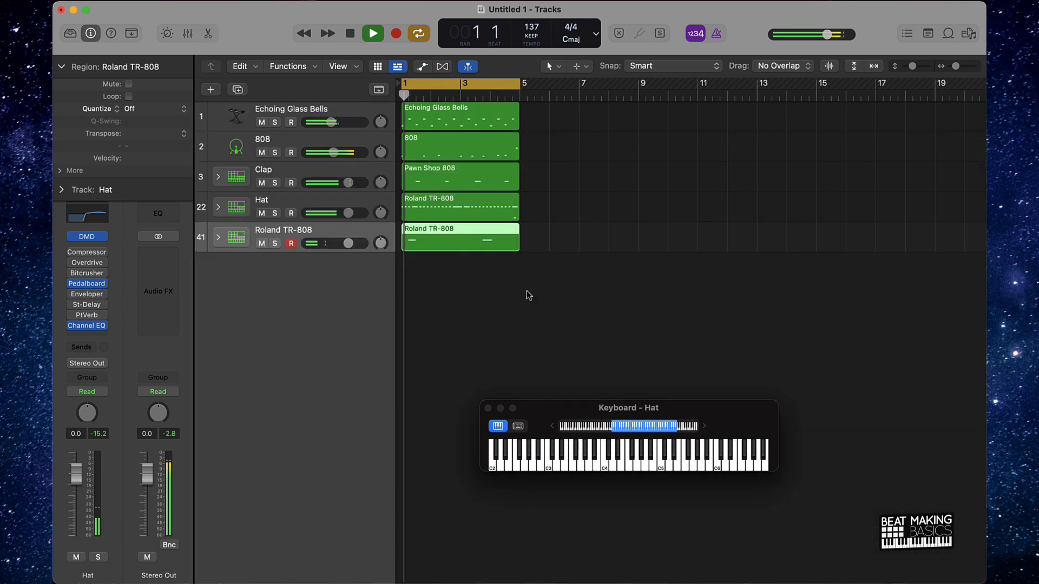
{"action": "key", "text": "space"}
Duplicate the 808 track and switch the copy's Drum Synth from Kicks to Snares and Claps with the Snappy Snare sound
{"action": "left_click", "coordinate": [251, 145]}
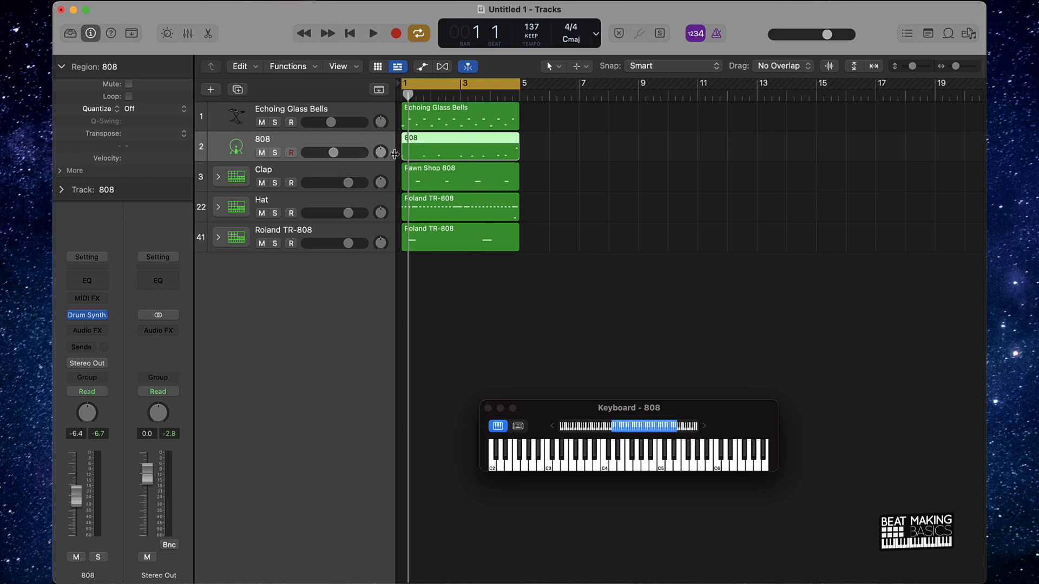
{"action": "key", "text": "super+d"}
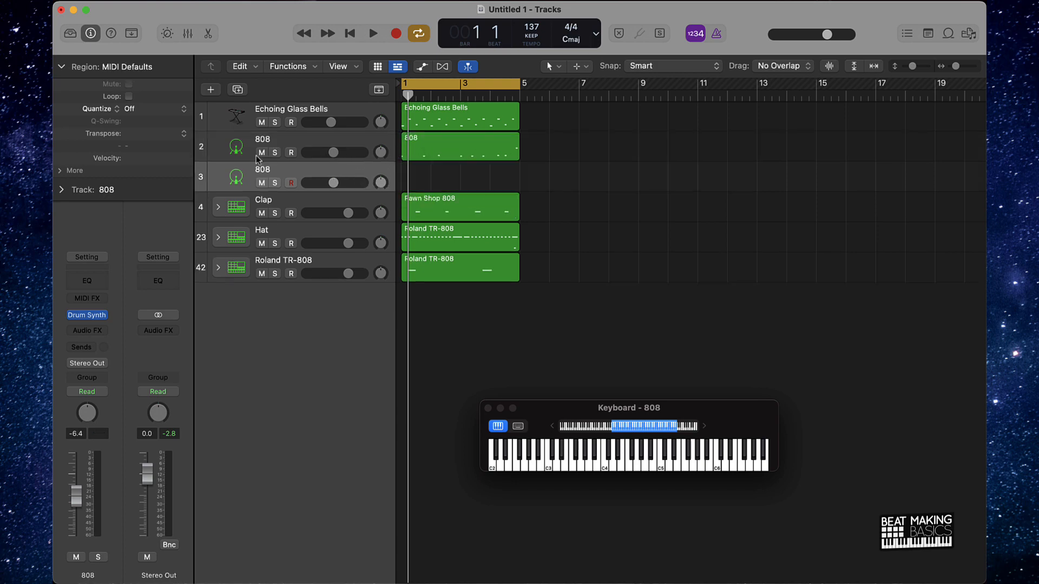
{"action": "left_click", "coordinate": [88, 315]}
{"action": "left_click", "coordinate": [459, 242]}
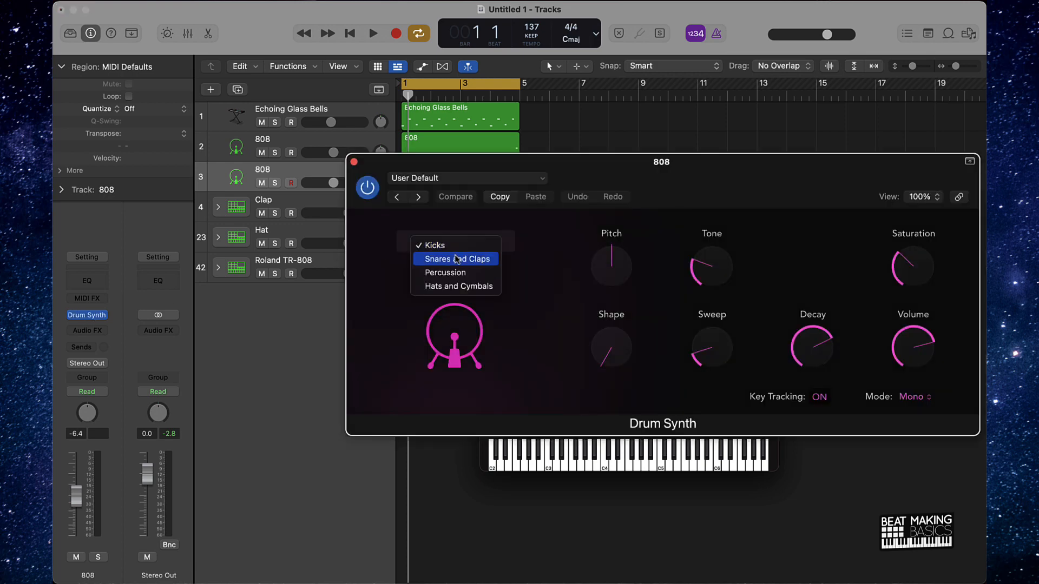
{"action": "left_click", "coordinate": [458, 258]}
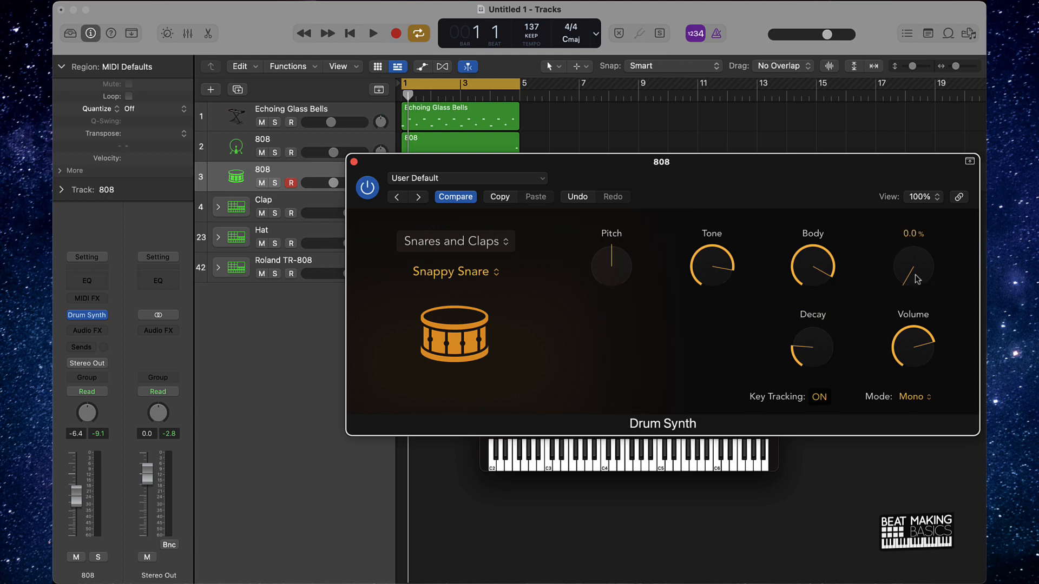
Audition the snare's Dirt at up to 79.7%, settle on a low amount, and reduce Decay to near its minimum
{"action": "left_click_drag", "start_coordinate": [917, 279], "coordinate": [895, 172]}
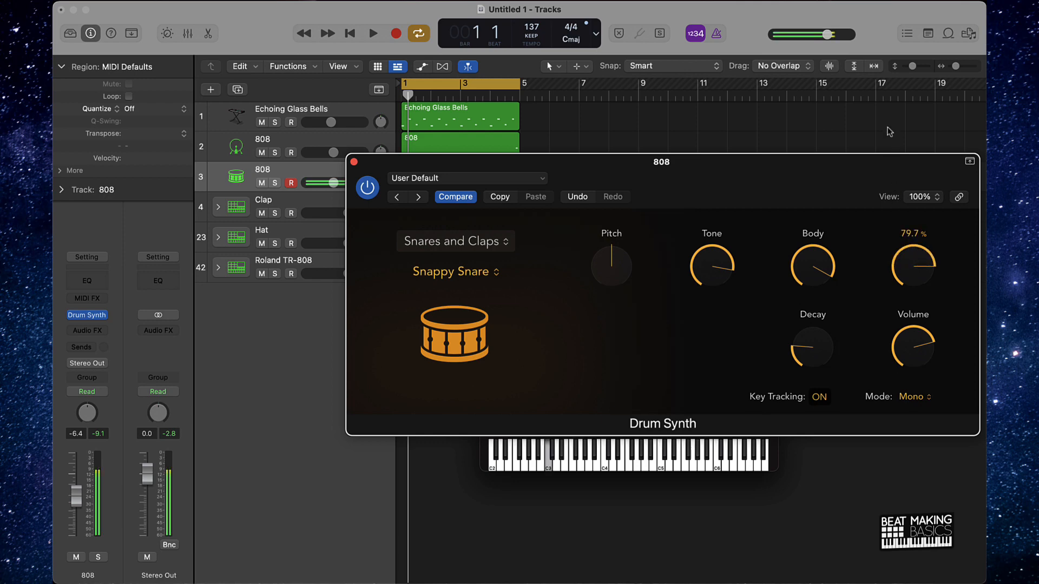
{"action": "left_click_drag", "start_coordinate": [889, 132], "coordinate": [887, 269]}
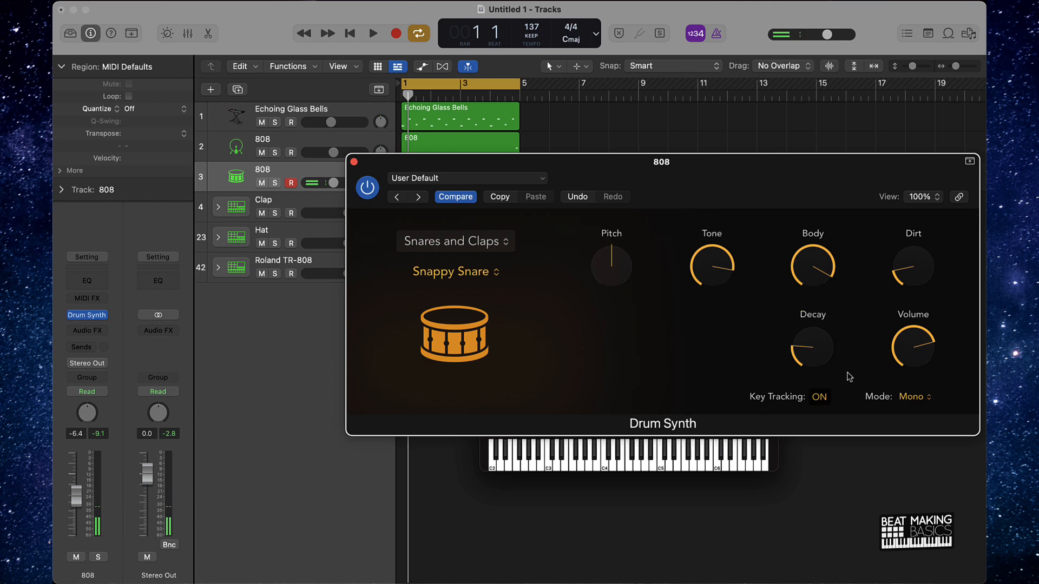
{"action": "mouse_move", "coordinate": [817, 372]}
{"action": "left_click_drag", "start_coordinate": [808, 362], "coordinate": [800, 476]}
Lower the snare's Body to just under halfway and raise its Tone and Pitch slightly
{"action": "mouse_move", "coordinate": [821, 278]}
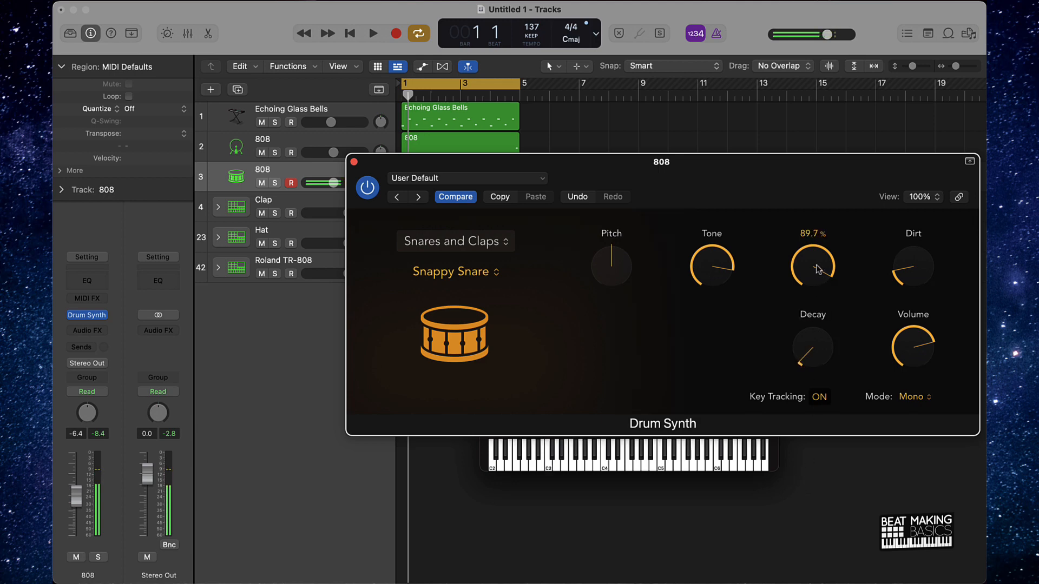
{"action": "left_click_drag", "start_coordinate": [818, 269], "coordinate": [820, 357]}
{"action": "mouse_move", "coordinate": [712, 265]}
{"action": "left_mouse_down"}
{"action": "mouse_move", "coordinate": [709, 208]}
{"action": "mouse_move", "coordinate": [726, 331]}
{"action": "mouse_move", "coordinate": [725, 259]}
{"action": "left_mouse_up"}
{"action": "left_click_drag", "start_coordinate": [622, 249], "coordinate": [627, 259]}
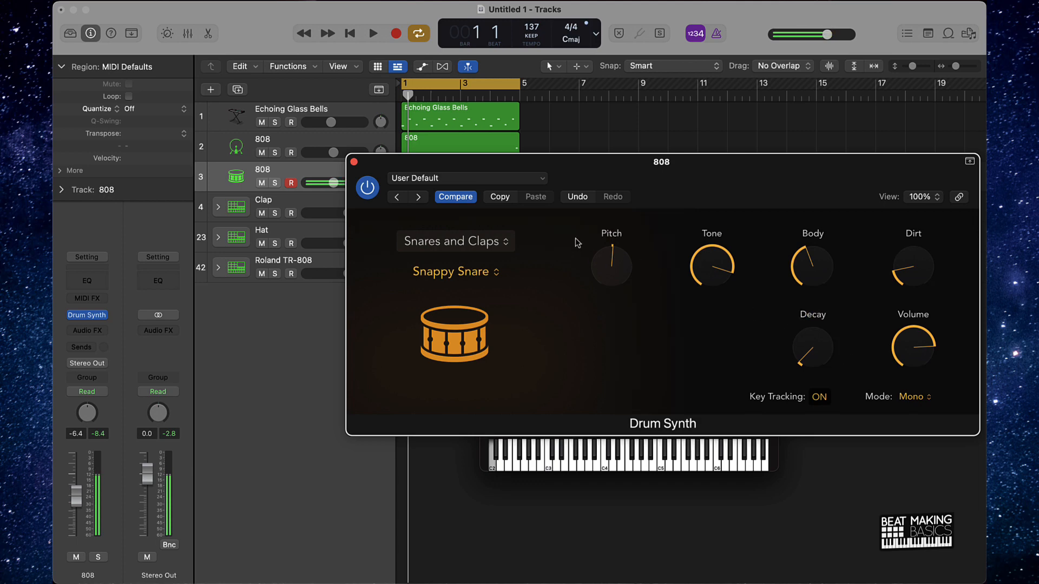
Rename the duplicated 808 track as Snare and record a snare pattern across the four-bar loop
{"action": "left_click", "coordinate": [353, 162]}
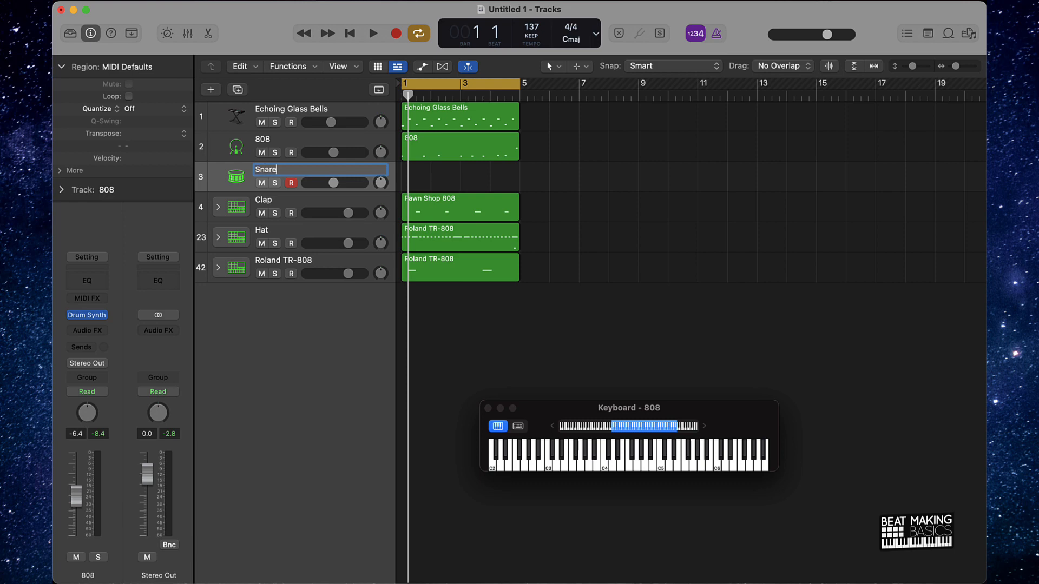
{"action": "key", "text": "Return"}
{"action": "key", "text": "r"}
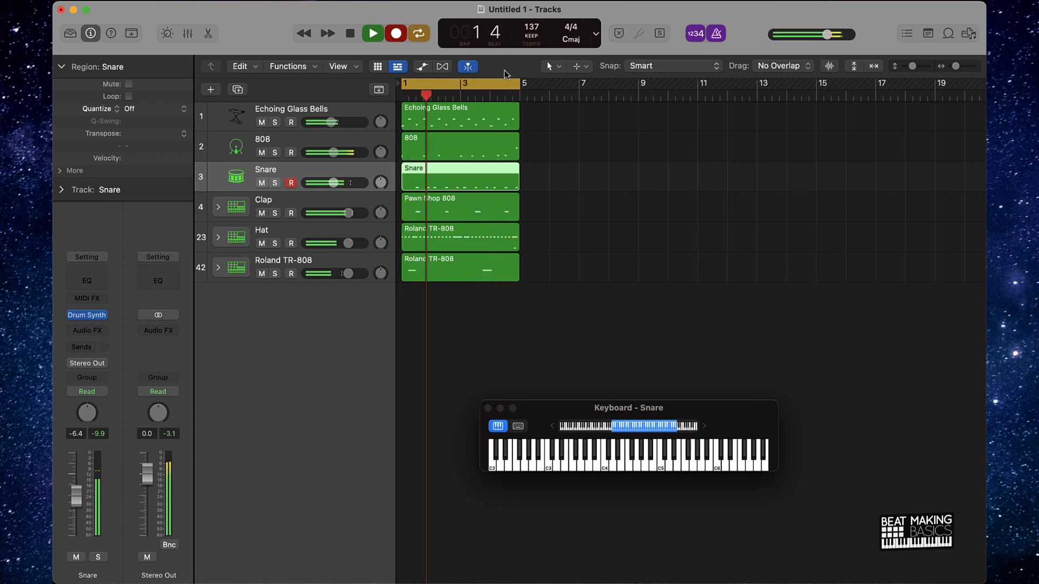
{"action": "left_click", "coordinate": [371, 34]}
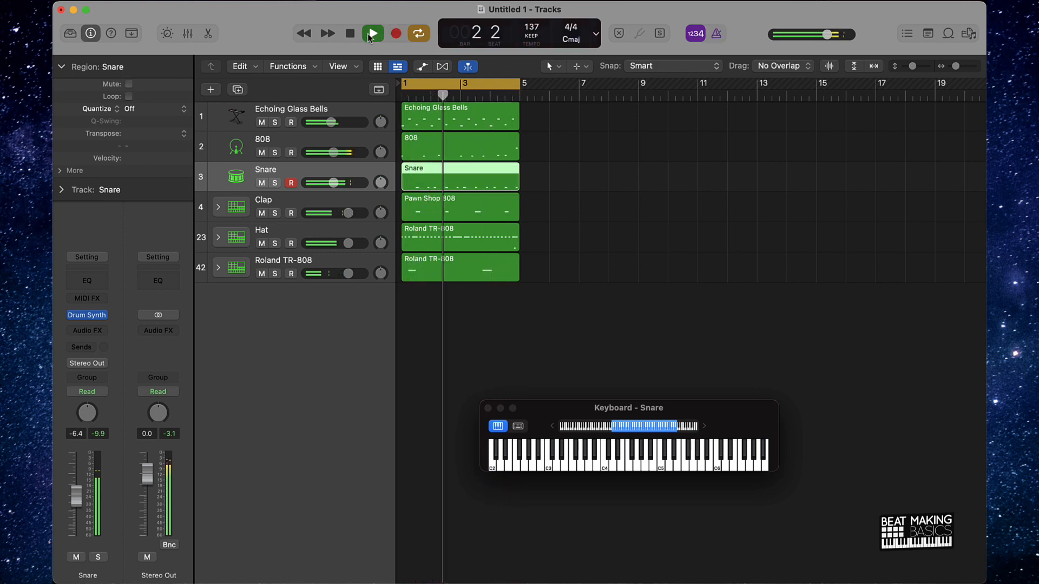
Open the Snare region in the Piano Roll, select all its notes and quantize them to 1/16 Swing B
{"action": "double_click", "coordinate": [496, 176]}
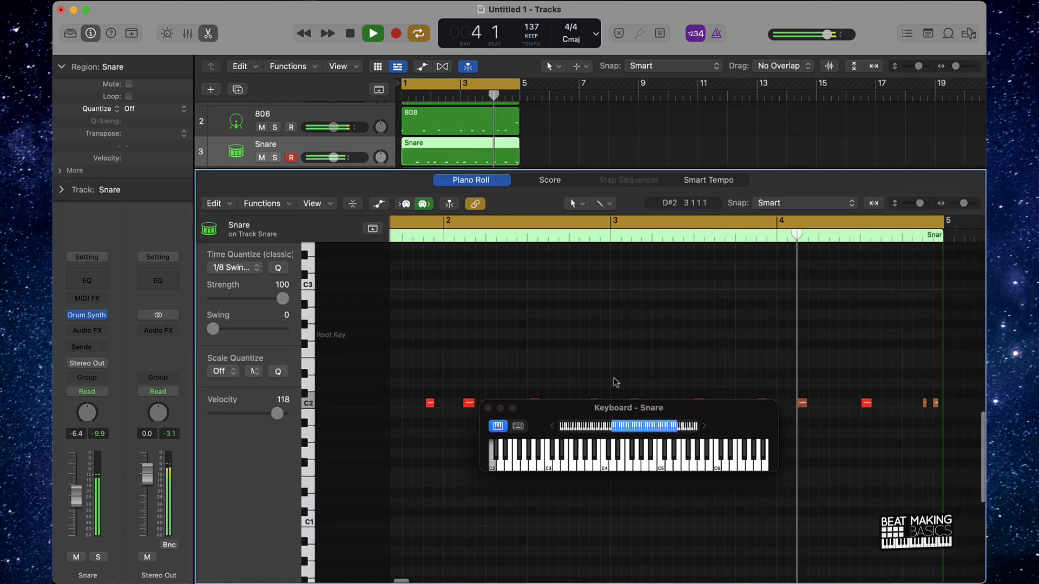
{"action": "left_click_drag", "start_coordinate": [605, 413], "coordinate": [603, 443]}
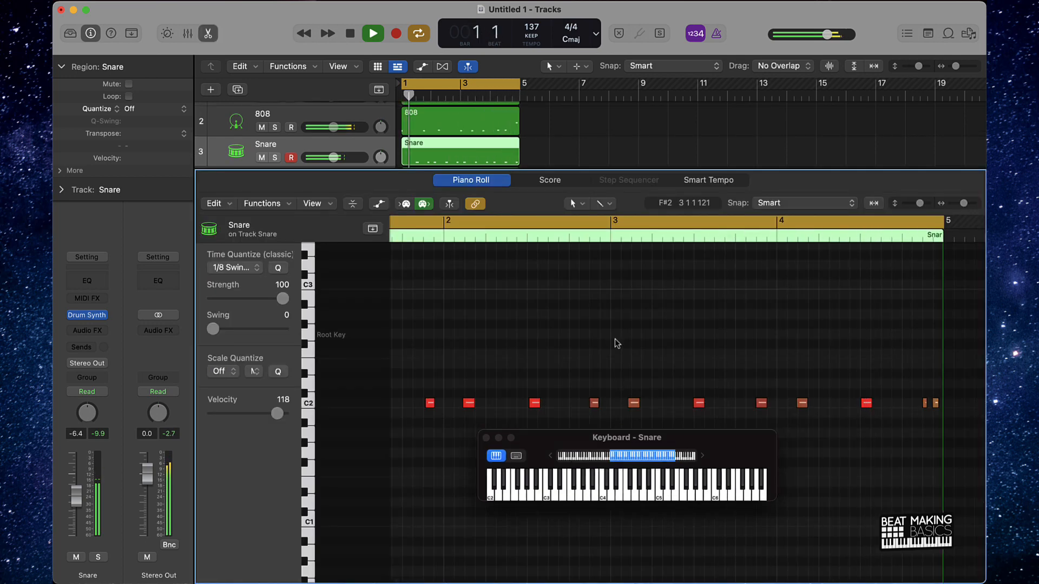
{"action": "key", "text": "super+a"}
{"action": "left_click", "coordinate": [235, 267]}
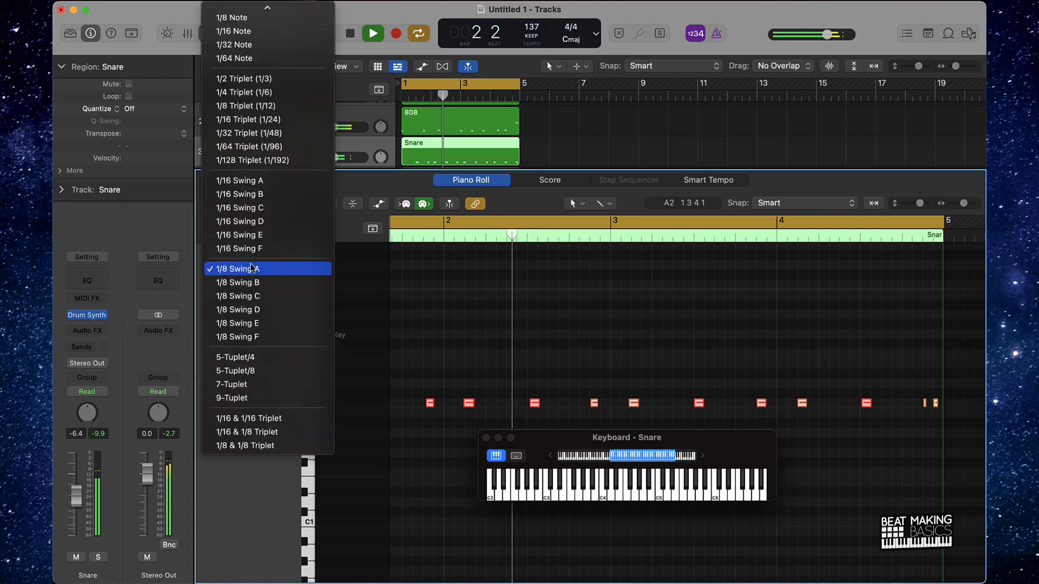
{"action": "left_click", "coordinate": [257, 195]}
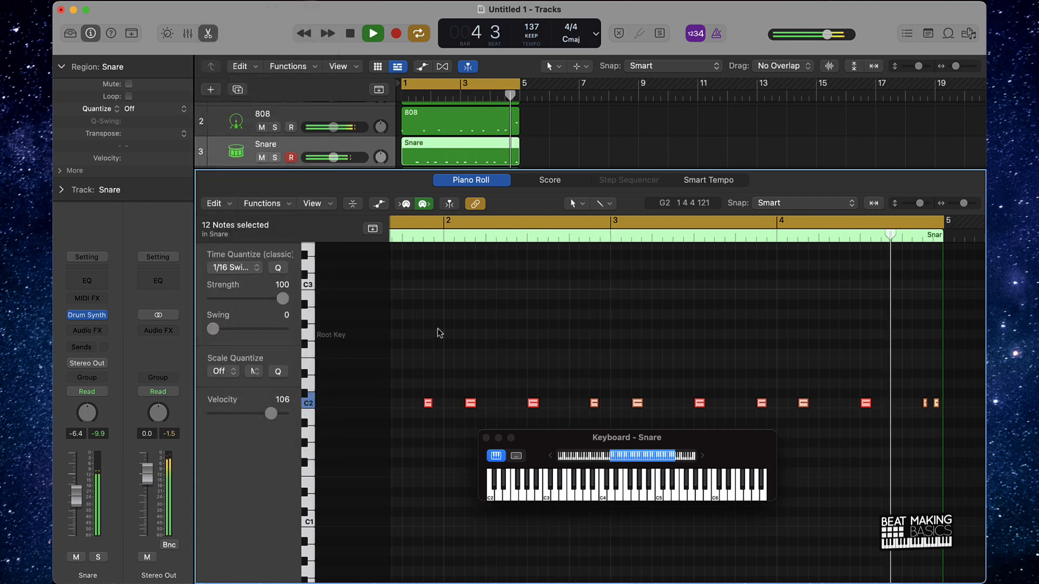
Raise the Snare track's volume to -2.2 dB and close the note editor
{"action": "left_click_drag", "start_coordinate": [344, 160], "coordinate": [355, 161]}
{"action": "left_click", "coordinate": [572, 148]}
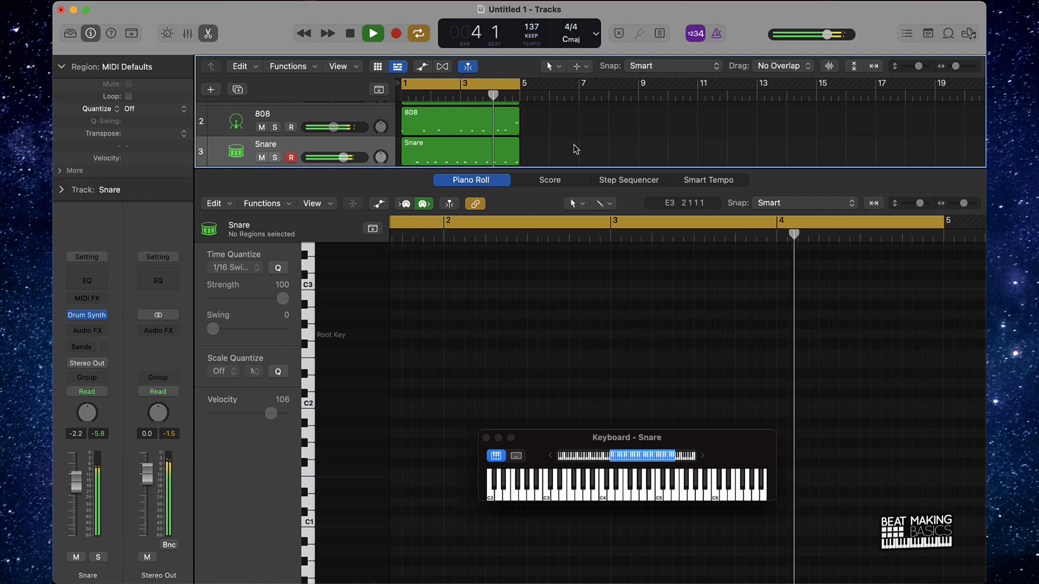
{"action": "key", "text": "e"}
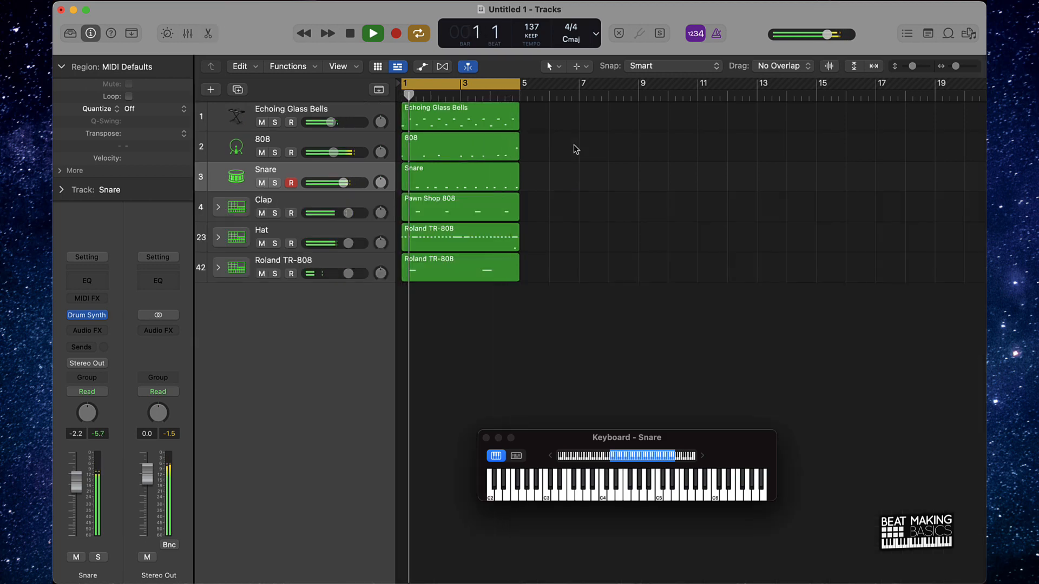
Rename the open hi-hat's Roland TR-808 track as Open
{"action": "double_click", "coordinate": [286, 261]}
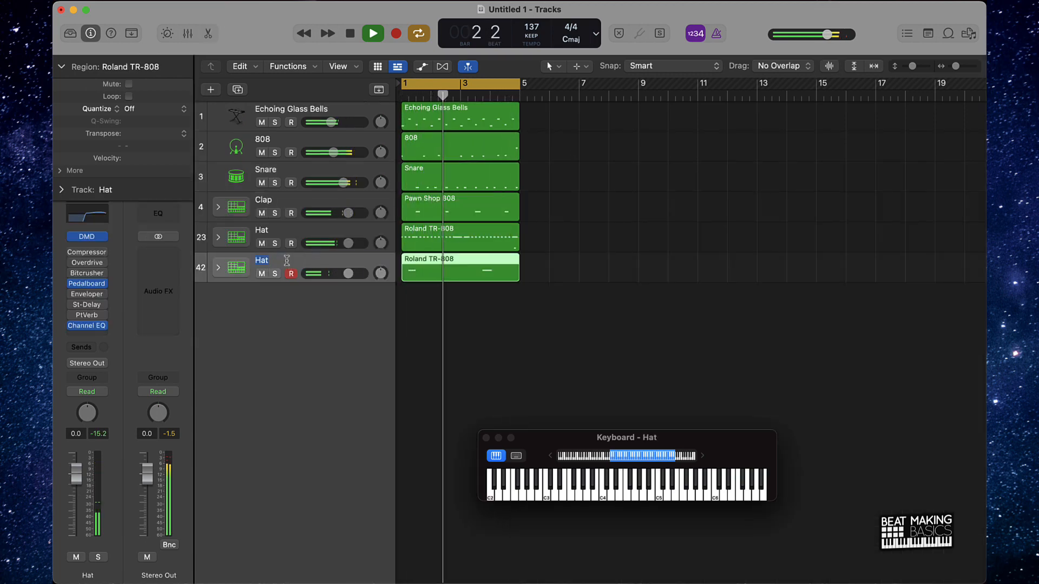
{"action": "type", "text": "Open"}
{"action": "key", "text": "Return"}
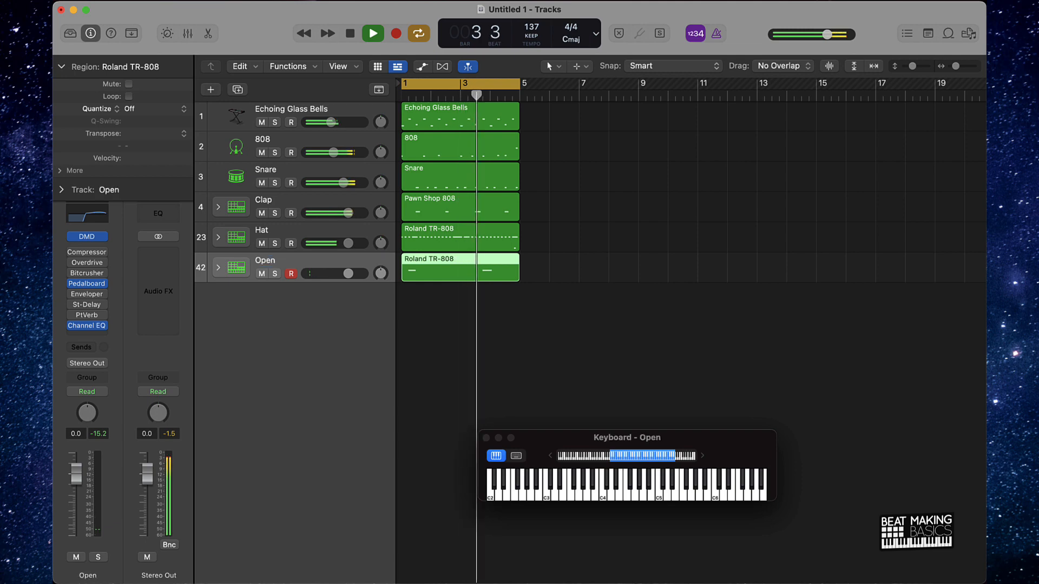
Stop playback and rename all regions after their track names
{"action": "left_click", "coordinate": [686, 326]}
{"action": "key", "text": "space"}
{"action": "key", "text": "super+a"}
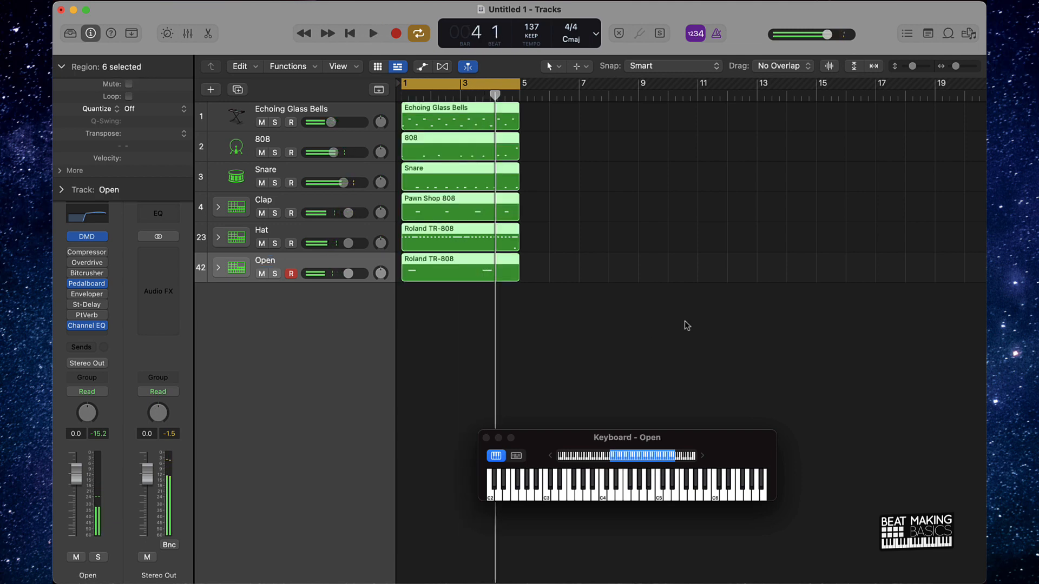
{"action": "key", "text": "alt+shift+n"}
{"action": "left_click", "coordinate": [686, 325]}
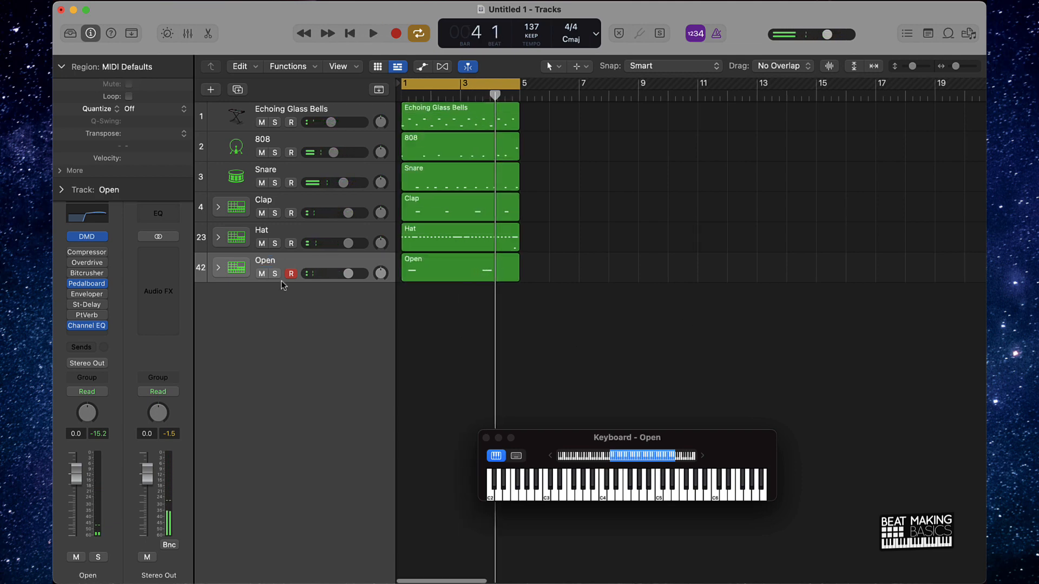
Duplicate the Open track as a new empty Roland TR-808 track beneath it
{"action": "left_click", "coordinate": [235, 265]}
{"action": "left_click", "coordinate": [218, 267]}
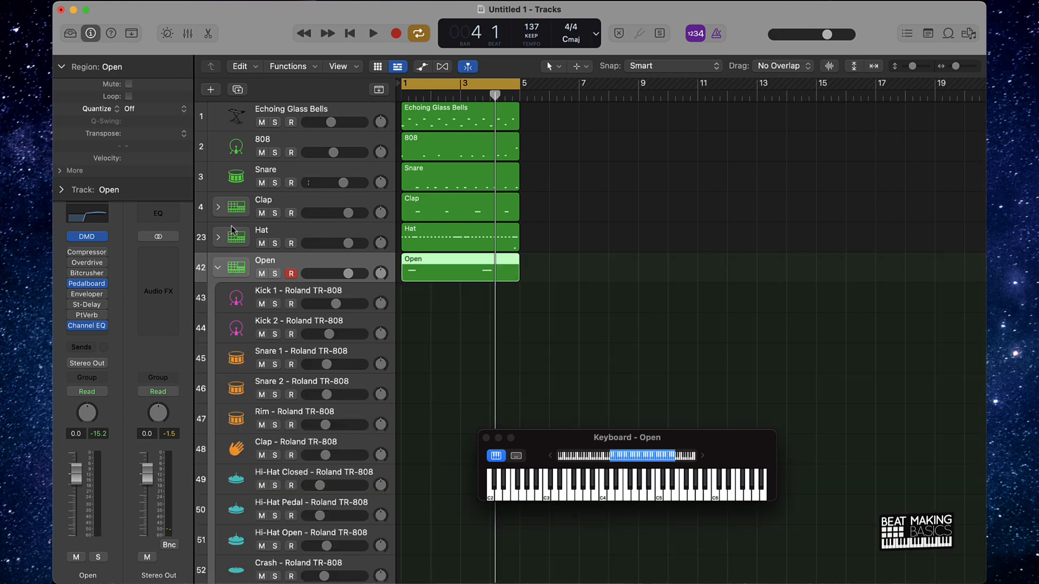
{"action": "left_click", "coordinate": [218, 268]}
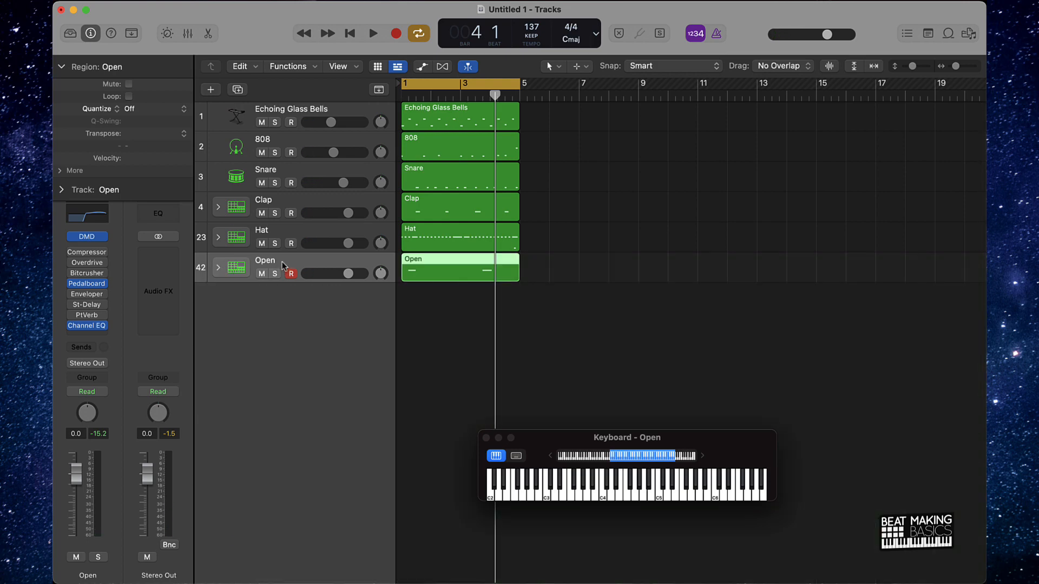
{"action": "key", "text": "super+d"}
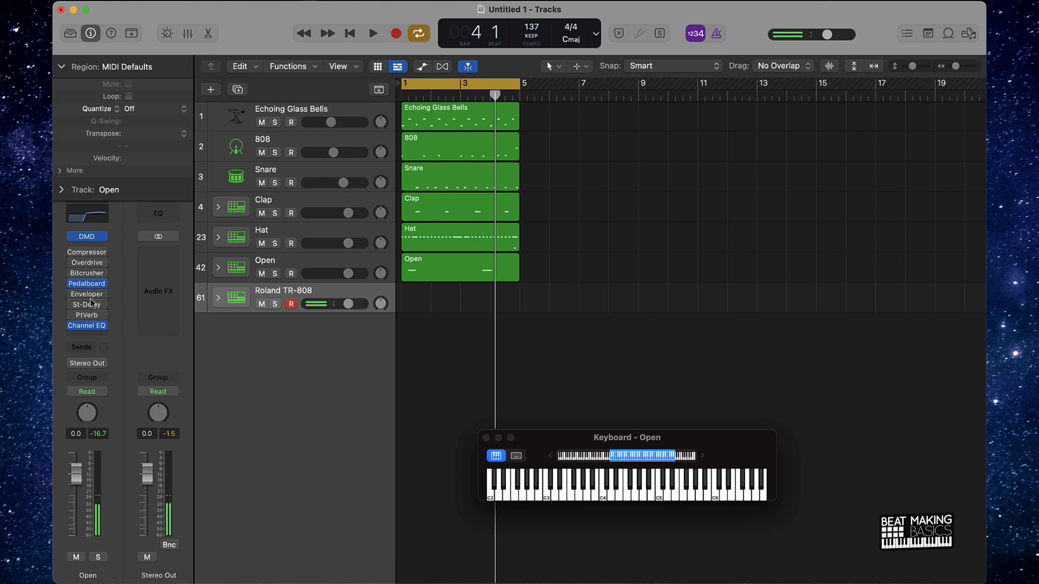
In the new track's Channel EQ, disable the low cut and flatten the high boost to -0.2 dB at 3700 Hz
{"action": "left_click", "coordinate": [86, 217]}
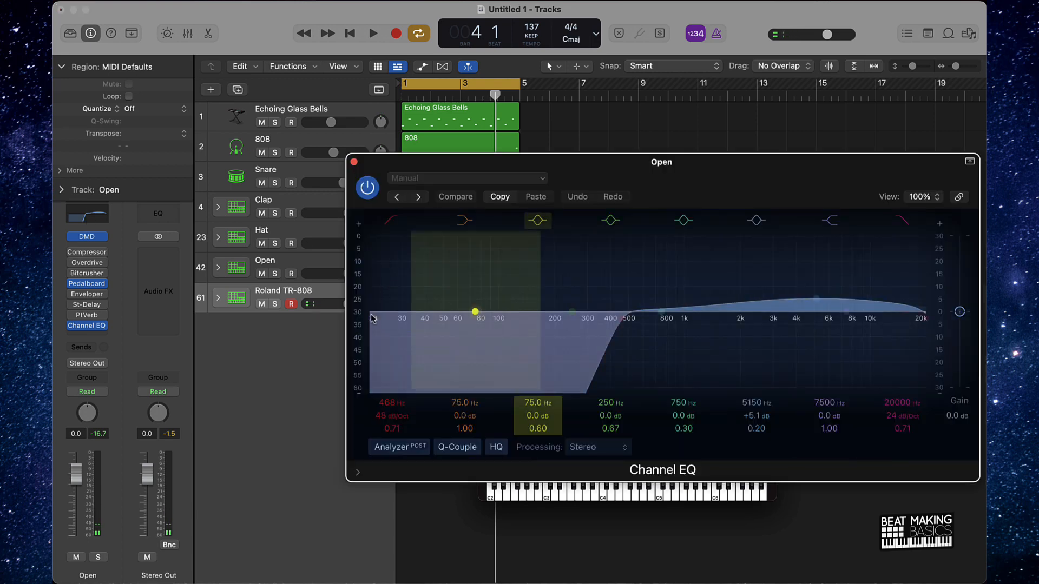
{"action": "left_click", "coordinate": [390, 218]}
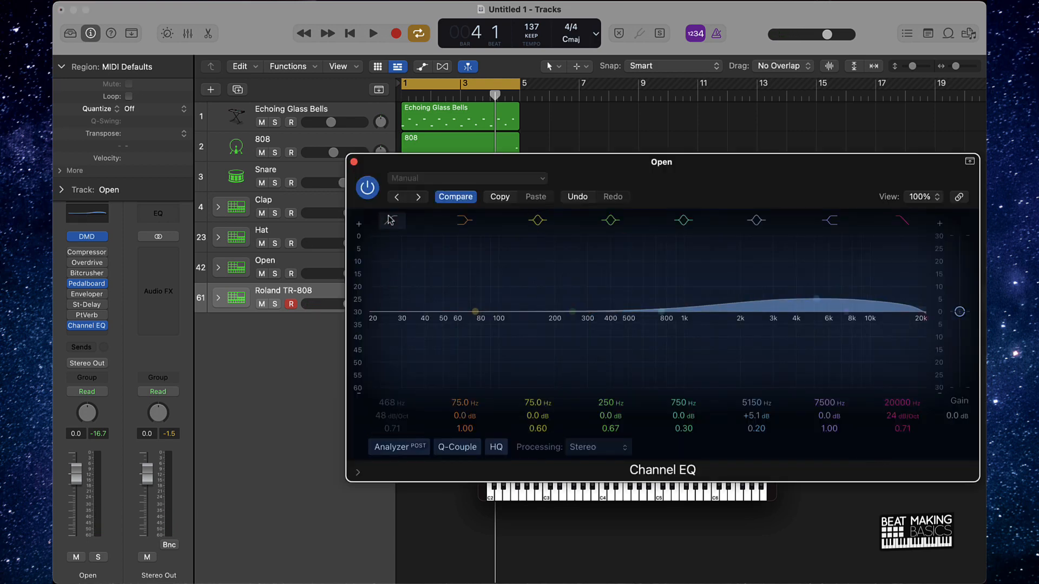
{"action": "left_click_drag", "start_coordinate": [816, 299], "coordinate": [790, 311]}
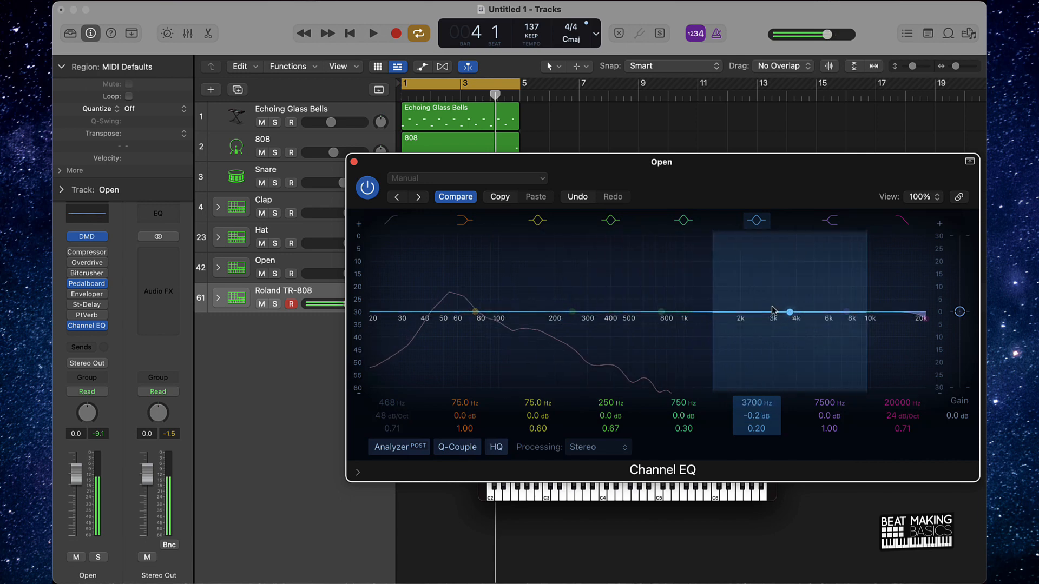
{"action": "left_click", "coordinate": [354, 163]}
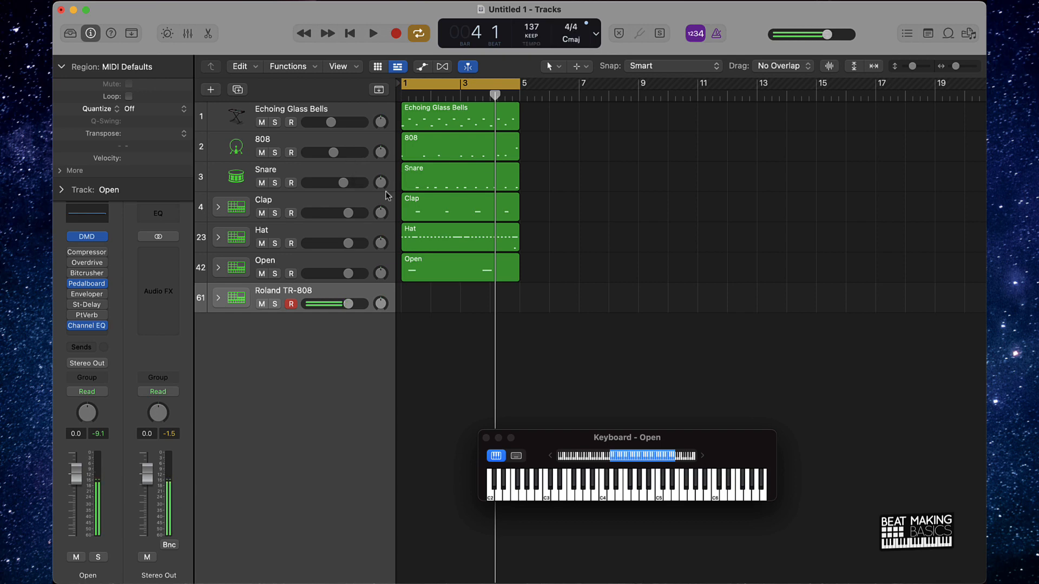
Record a Roland TR-808 kick pattern across the four-bar loop on the new track and raise its volume to +6.0 dB
{"action": "scroll", "coordinate": [612, 491], "scroll_direction": "left", "scroll_amount": 5}
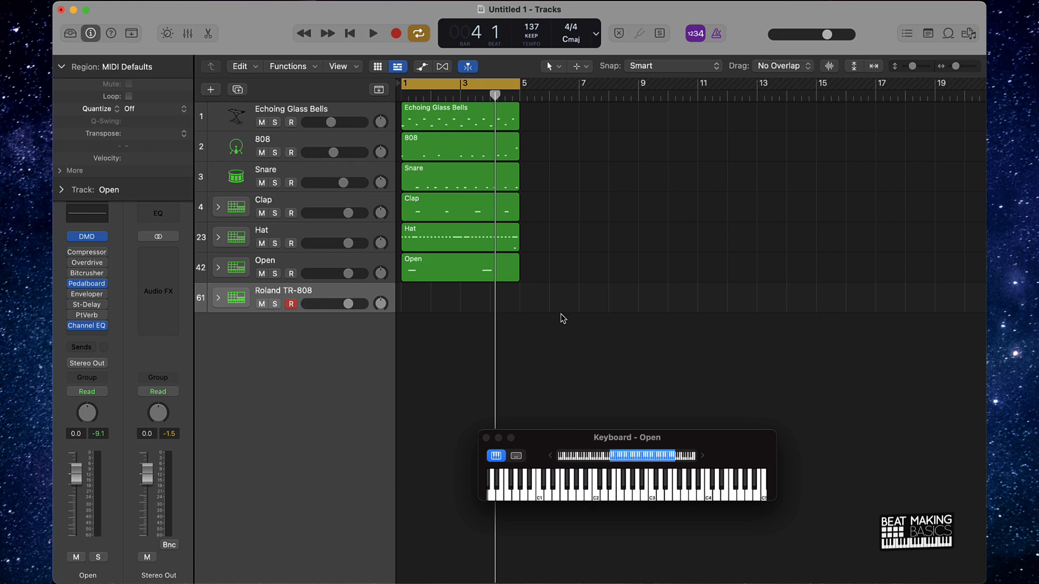
{"action": "key", "text": "r"}
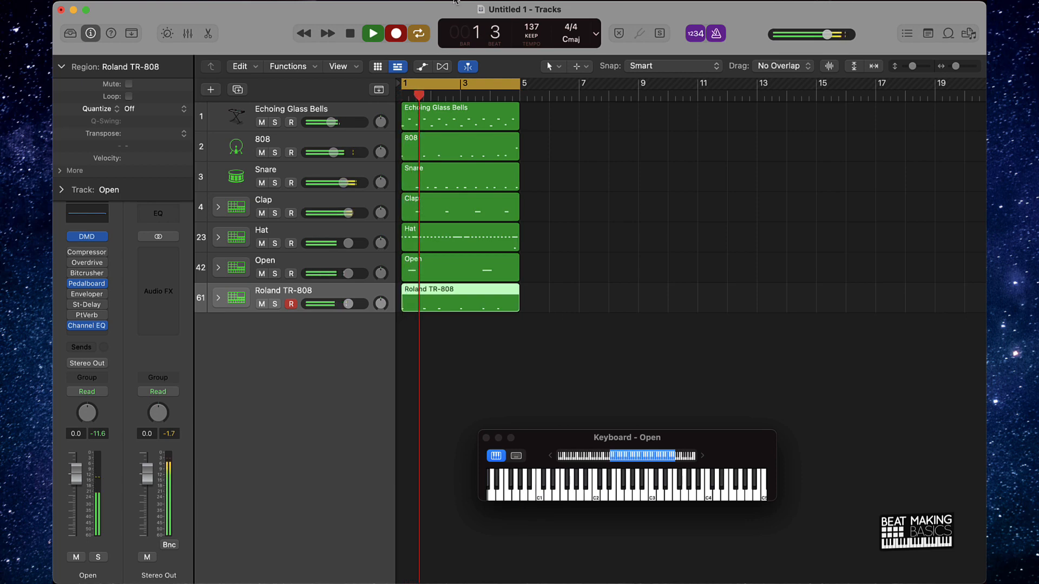
{"action": "left_click", "coordinate": [370, 34]}
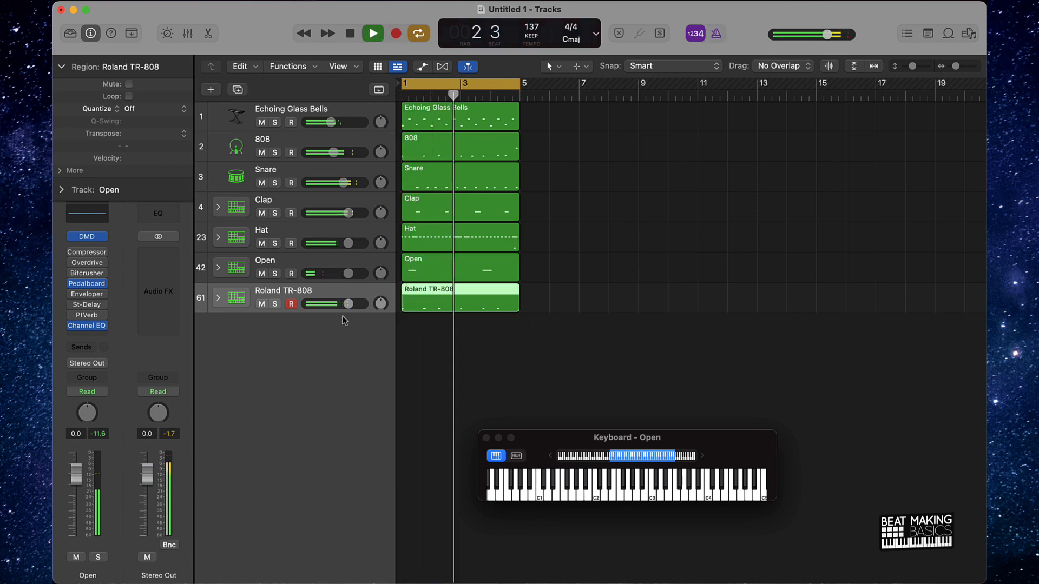
{"action": "left_click_drag", "start_coordinate": [349, 304], "coordinate": [402, 302]}
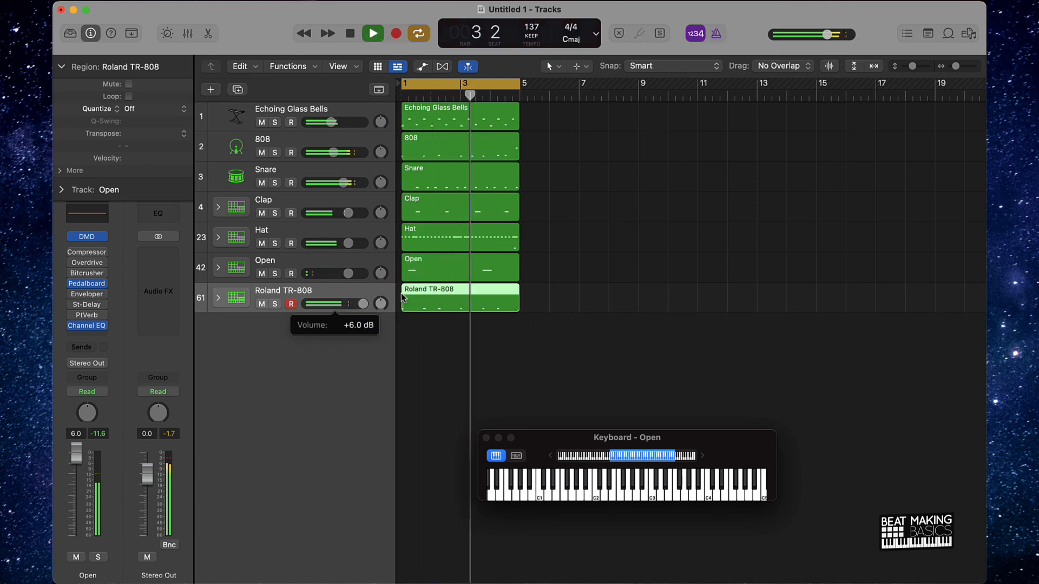
Open the kick region, quantize all its notes to the current 1/16 swing setting, and close the on-screen keyboard
{"action": "double_click", "coordinate": [456, 305]}
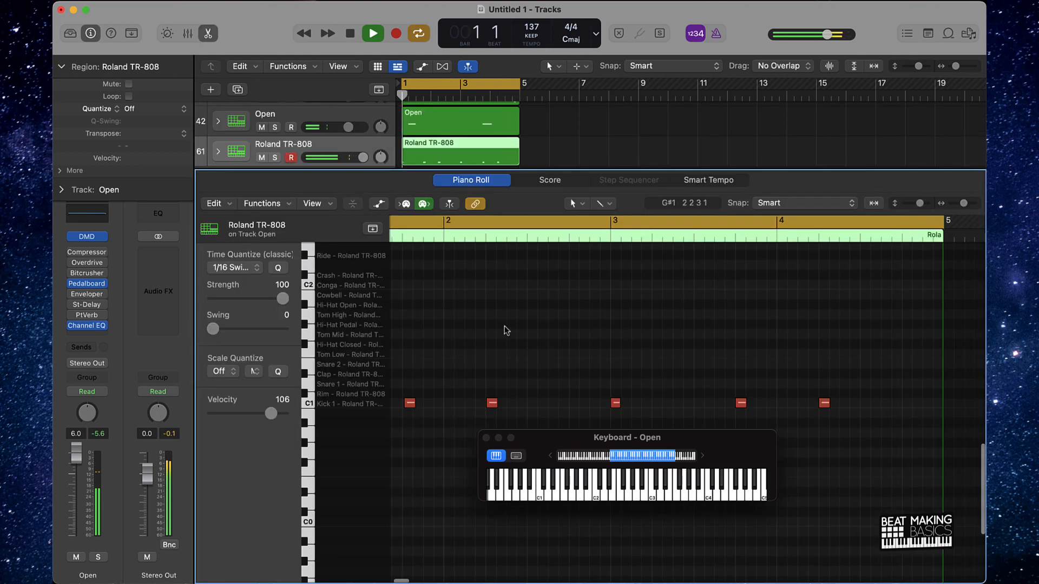
{"action": "key", "text": "space"}
{"action": "key", "text": "super+a"}
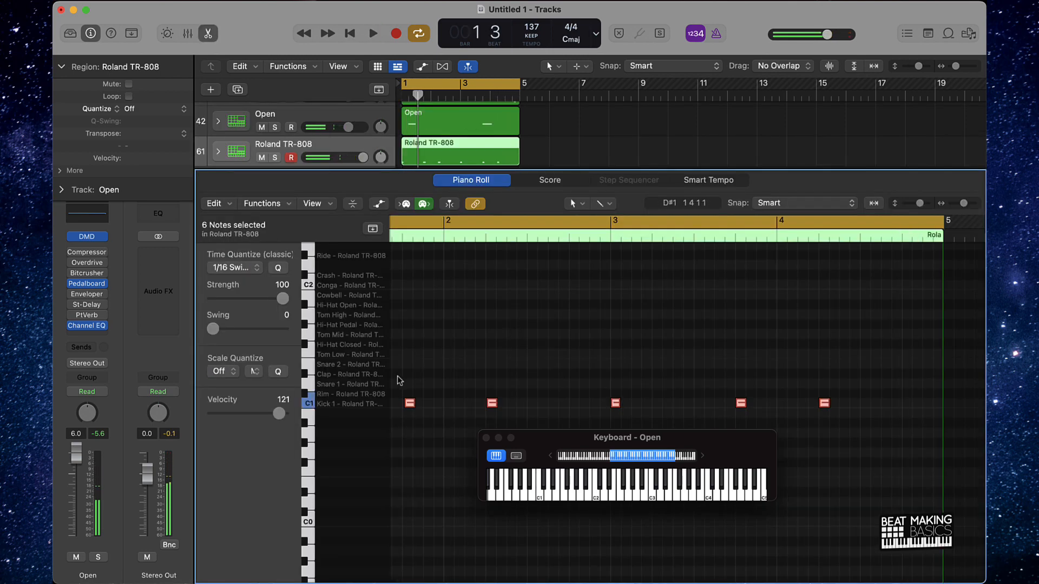
{"action": "left_click", "coordinate": [278, 269]}
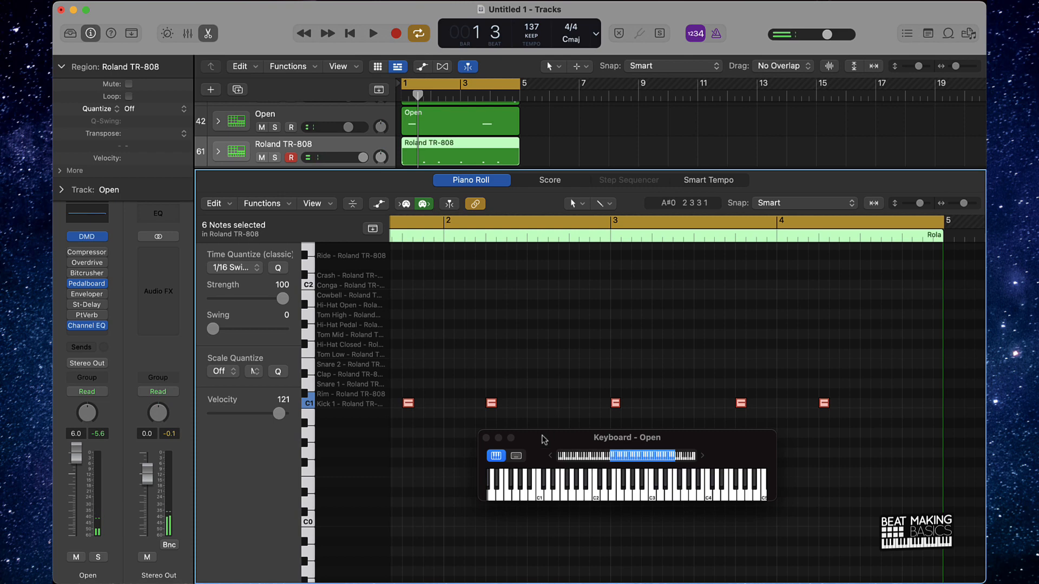
{"action": "left_click_drag", "start_coordinate": [540, 437], "coordinate": [625, 425]}
{"action": "left_click", "coordinate": [571, 426]}
Audition the kick pattern, add a C1 kick note in the first half of bar 3 and move it slightly later
{"action": "scroll", "coordinate": [531, 371], "scroll_direction": "left", "scroll_amount": 5}
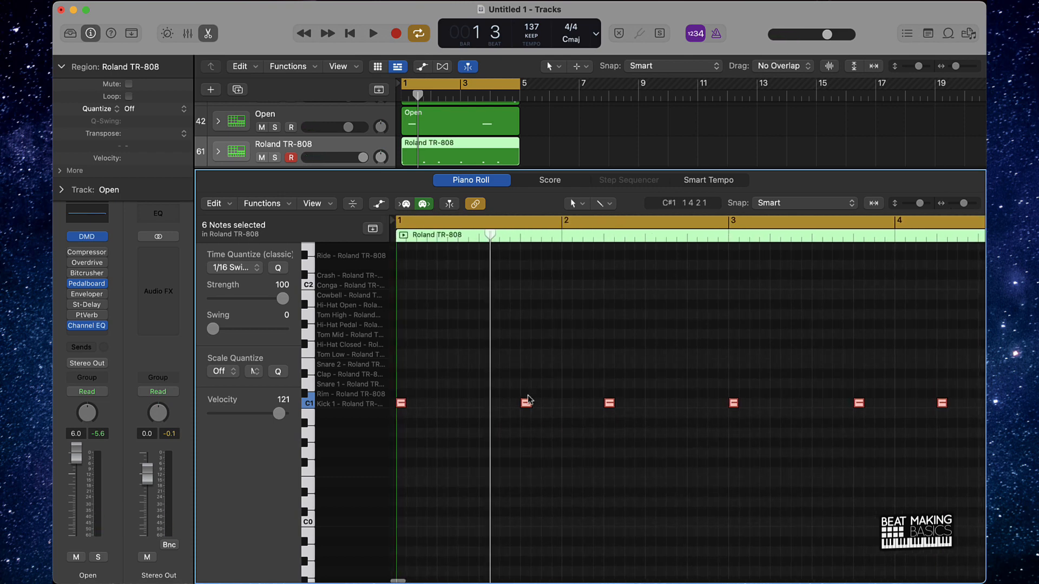
{"action": "left_click", "coordinate": [529, 424]}
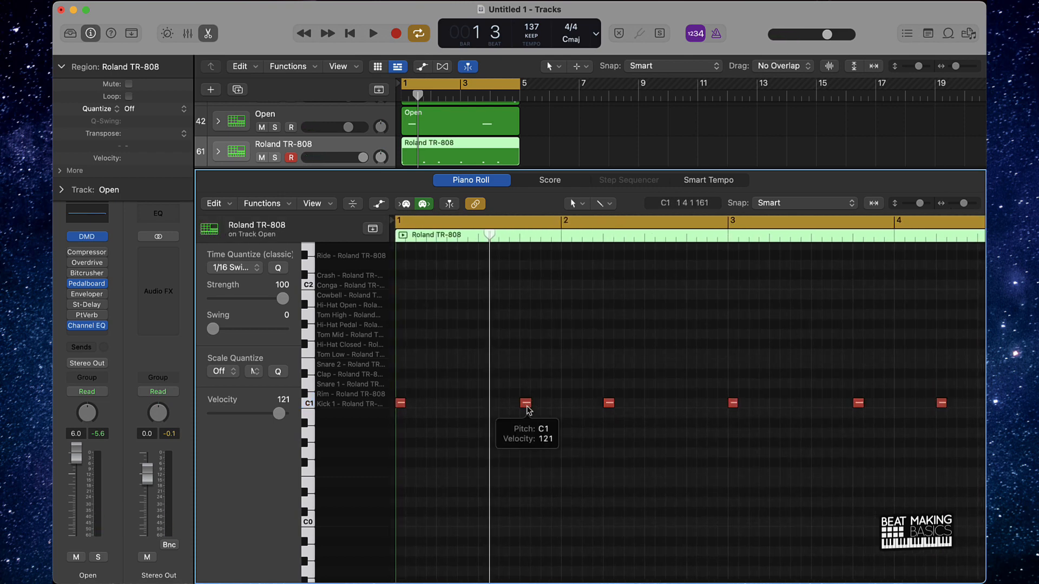
{"action": "left_click", "coordinate": [526, 404]}
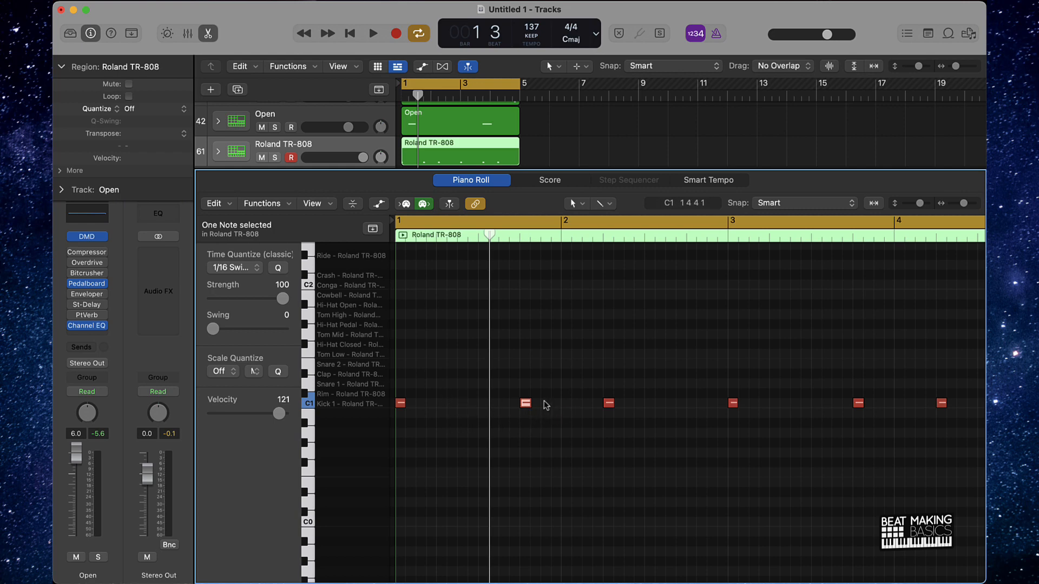
{"action": "key", "text": "space"}
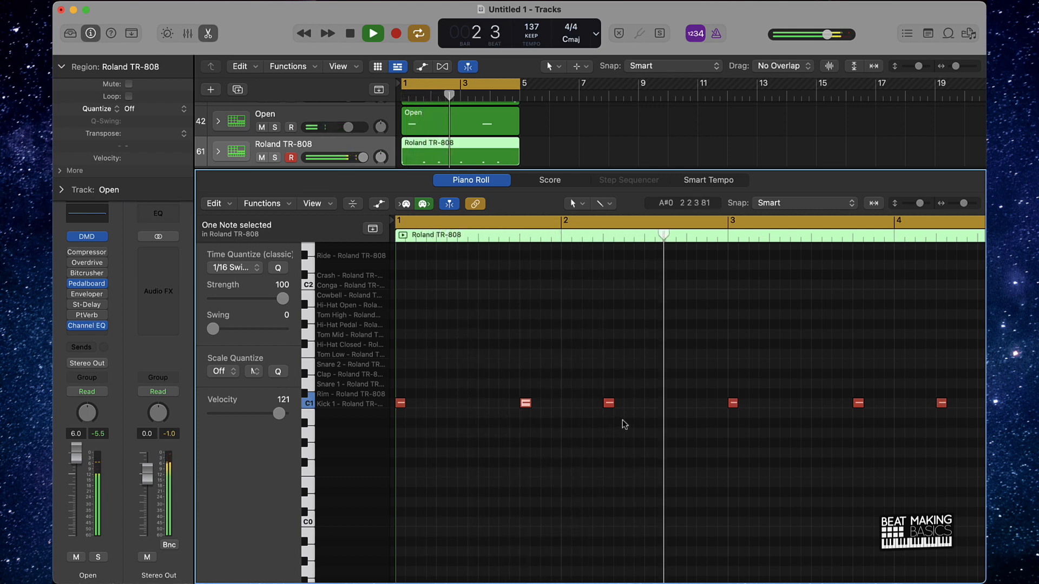
{"action": "key", "text": "space"}
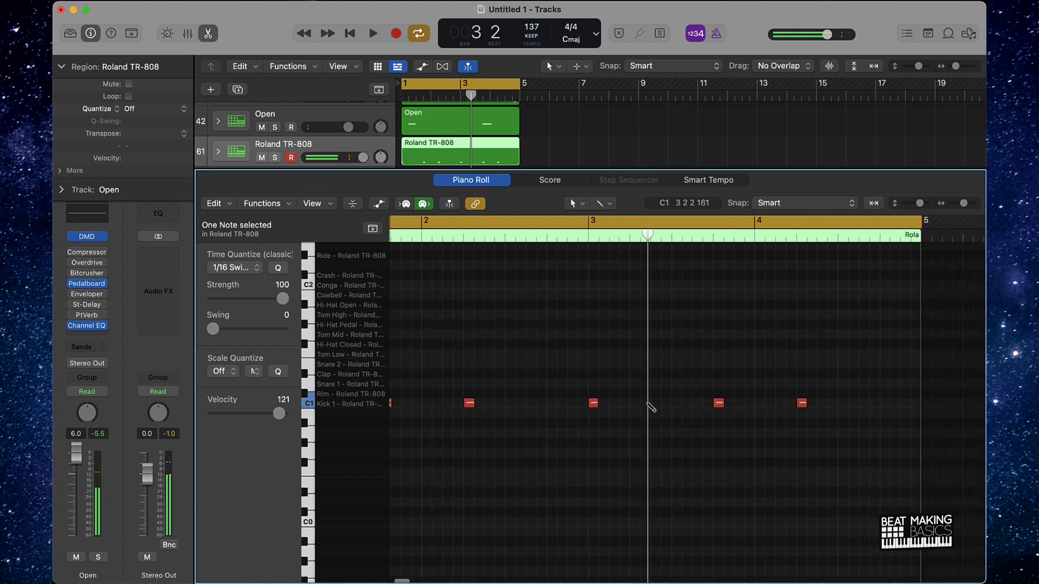
{"action": "left_click", "coordinate": [649, 404], "text": "super"}
{"action": "key", "text": "space"}
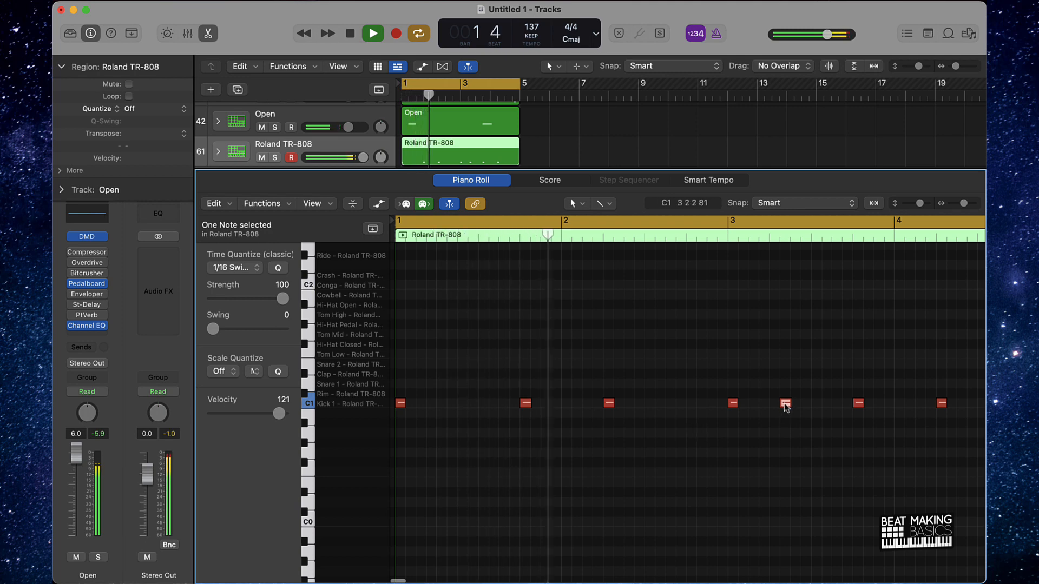
{"action": "left_click_drag", "start_coordinate": [786, 404], "coordinate": [796, 405]}
{"action": "left_click", "coordinate": [755, 438]}
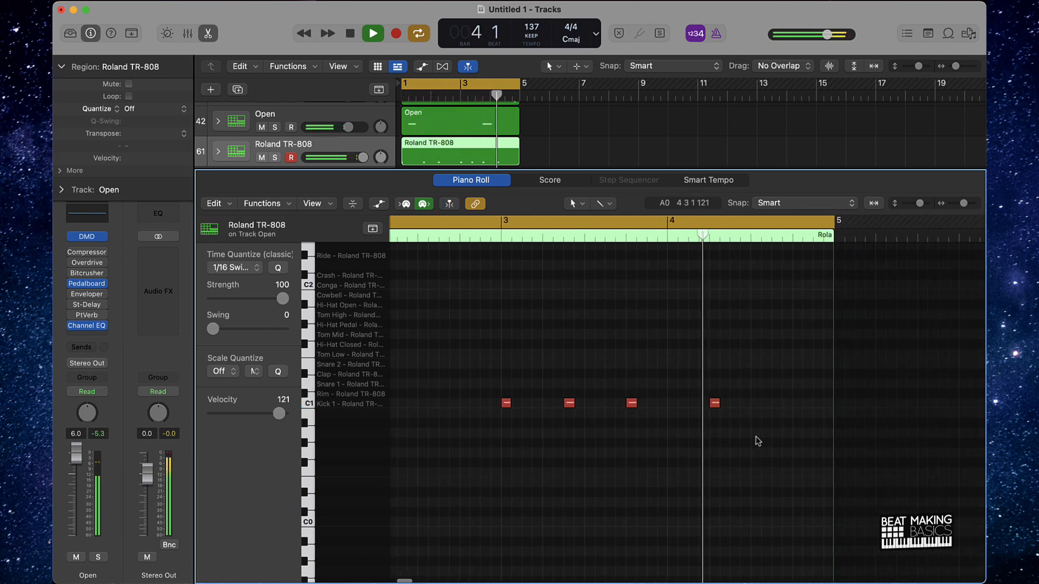
Add a C1 kick note at 4 3 1 1, play the loop back and close the note editor
{"action": "key", "text": "space"}
{"action": "left_click", "coordinate": [756, 403], "text": "super"}
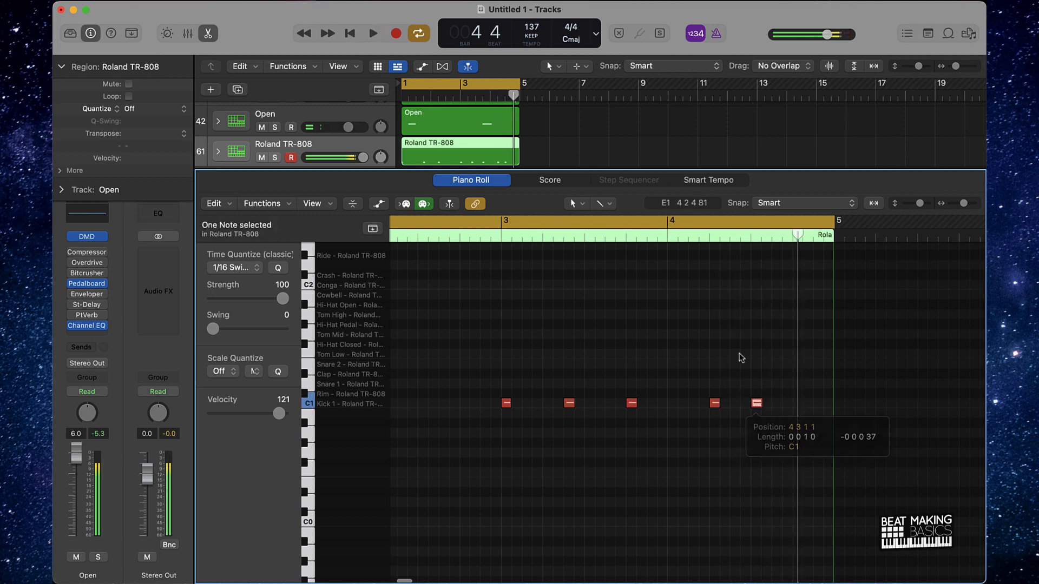
{"action": "left_click", "coordinate": [663, 239]}
{"action": "key", "text": "space"}
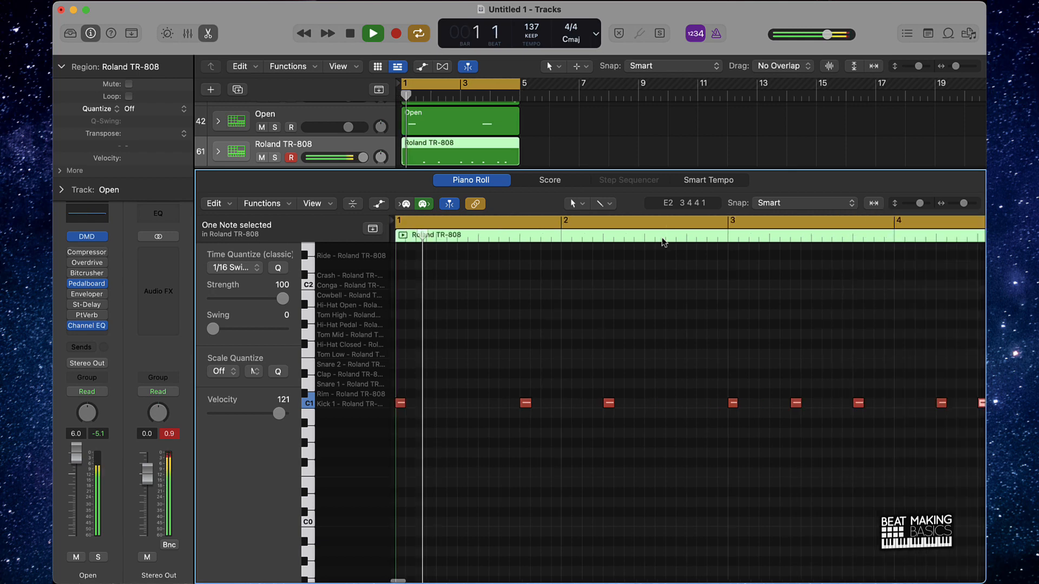
{"action": "left_click", "coordinate": [753, 376]}
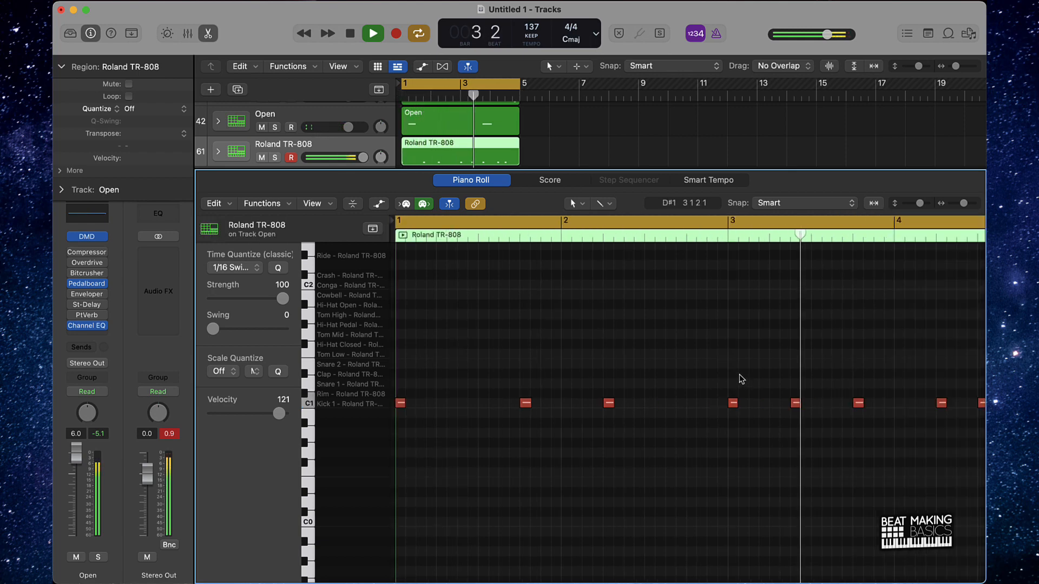
{"action": "key", "text": "e"}
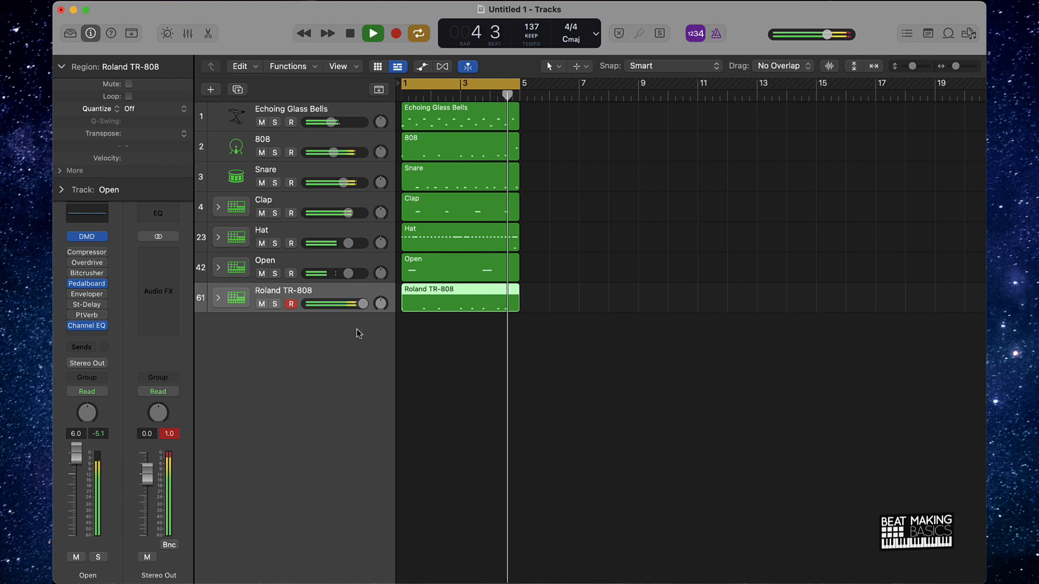
Stop playback and rename the Roland TR-808 track as Kick
{"action": "key", "text": "space"}
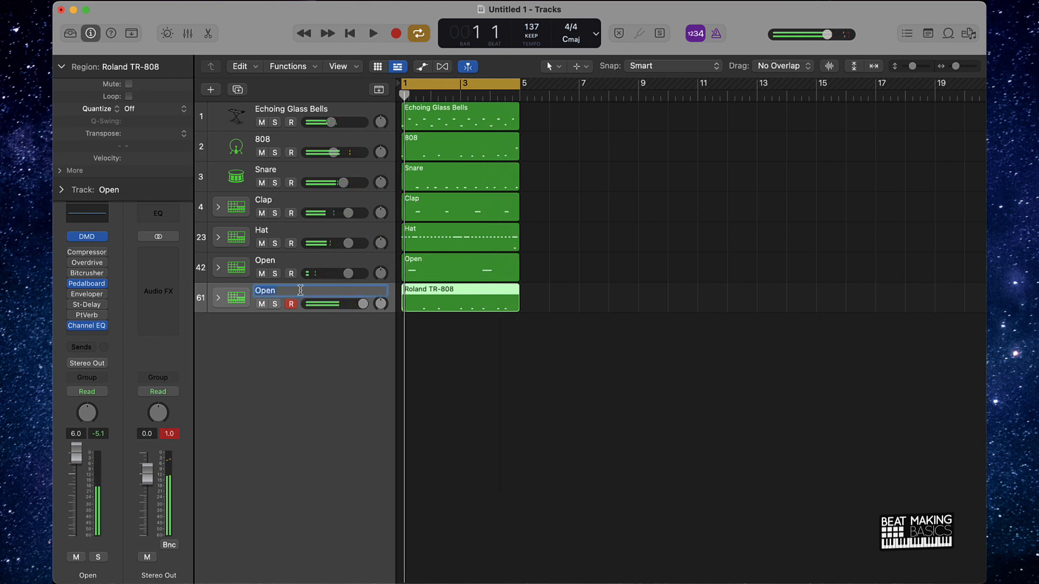
{"action": "left_click", "coordinate": [633, 419]}
{"action": "key", "text": "super+a"}
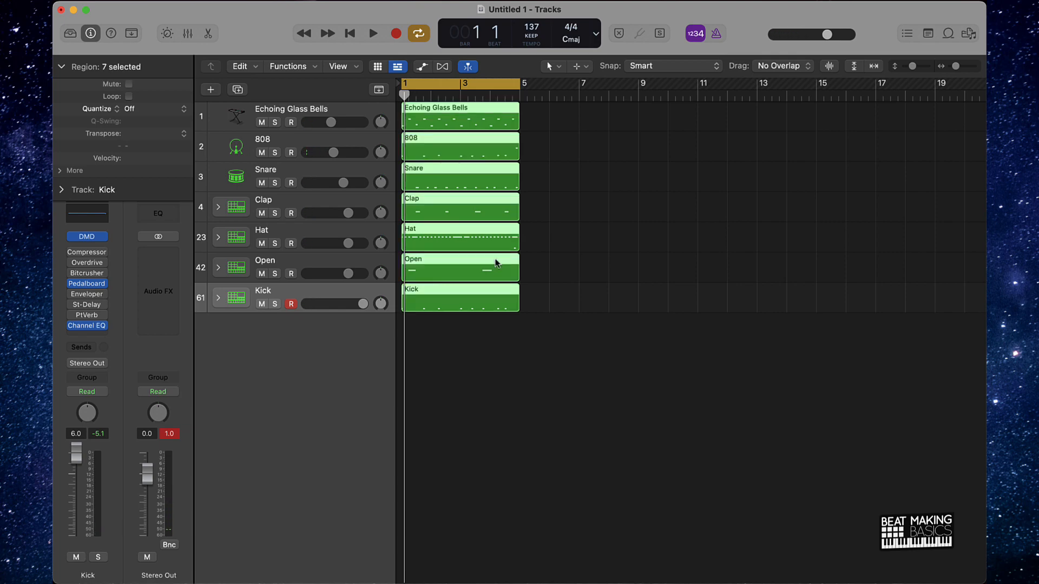
Add a software instrument track directly below Echoing Glass Bells and load the Boesendorfer Grand Piano patch
{"action": "left_click", "coordinate": [230, 115]}
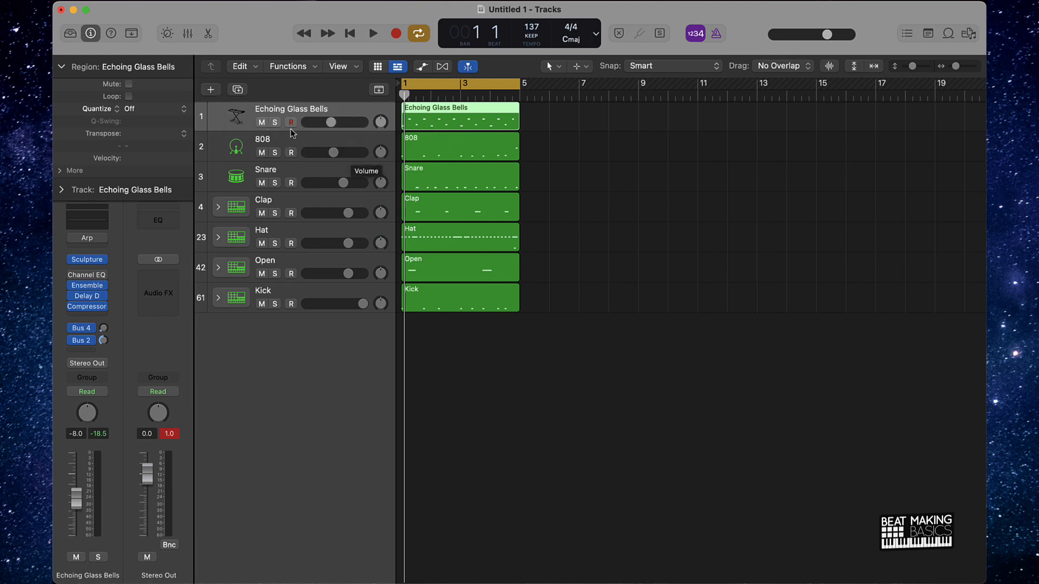
{"action": "left_click", "coordinate": [216, 90]}
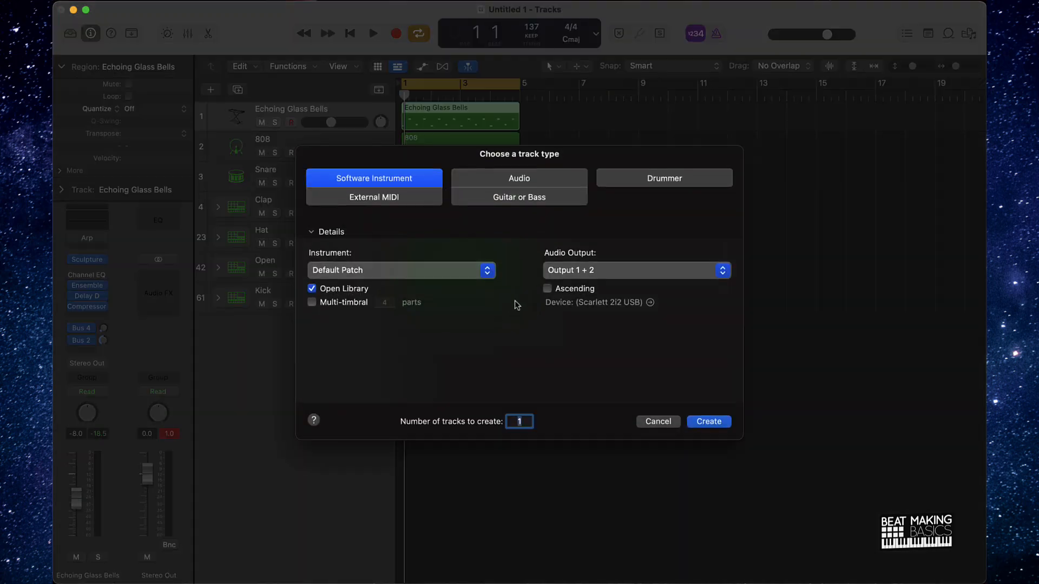
{"action": "left_click", "coordinate": [709, 422]}
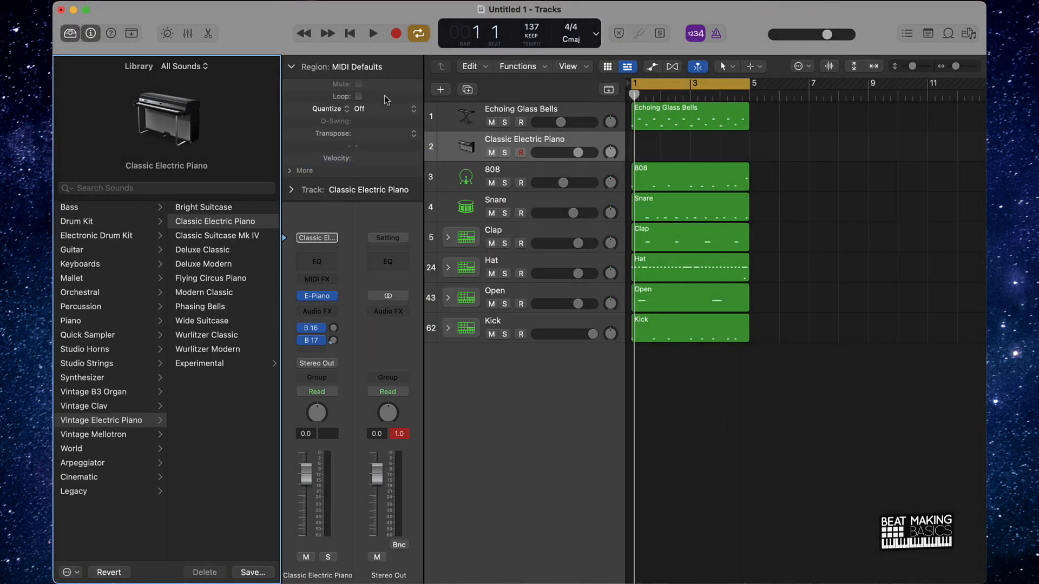
{"action": "left_click", "coordinate": [87, 323]}
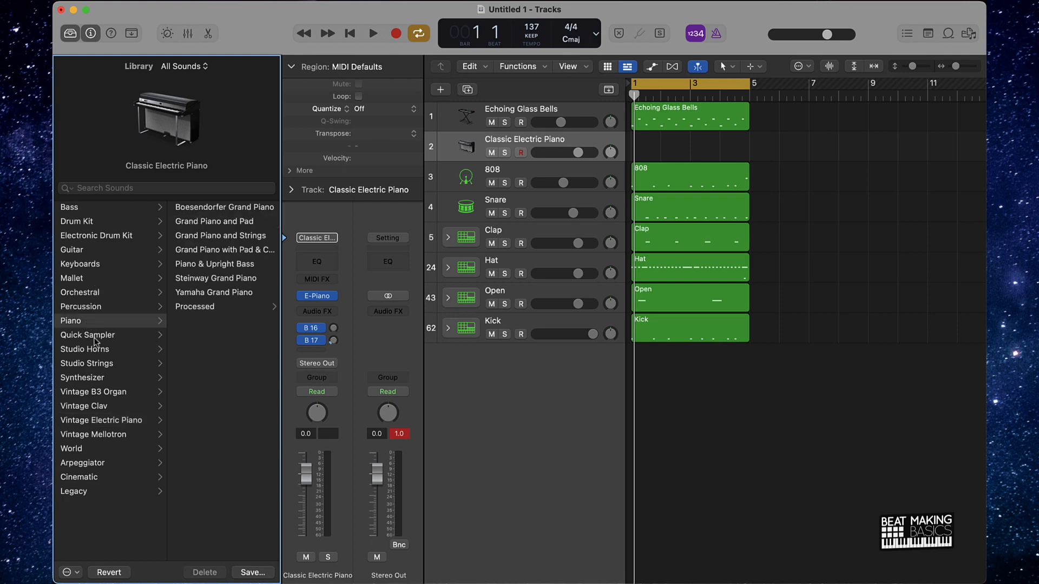
{"action": "left_click", "coordinate": [228, 215]}
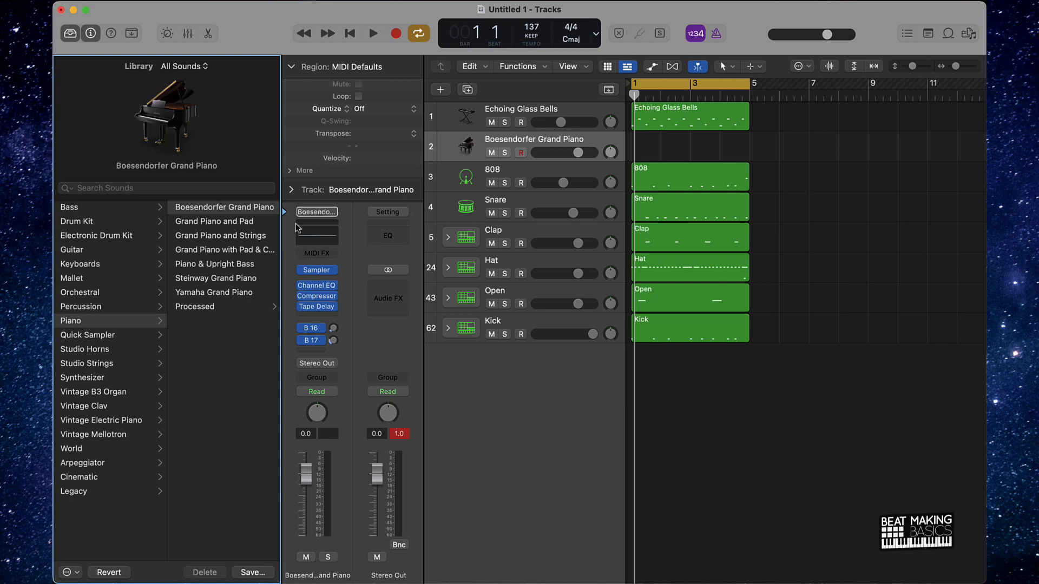
Show the on-screen piano keyboard and record a low single-note piano part across the four-bar loop on the new track
{"action": "left_click", "coordinate": [828, 317]}
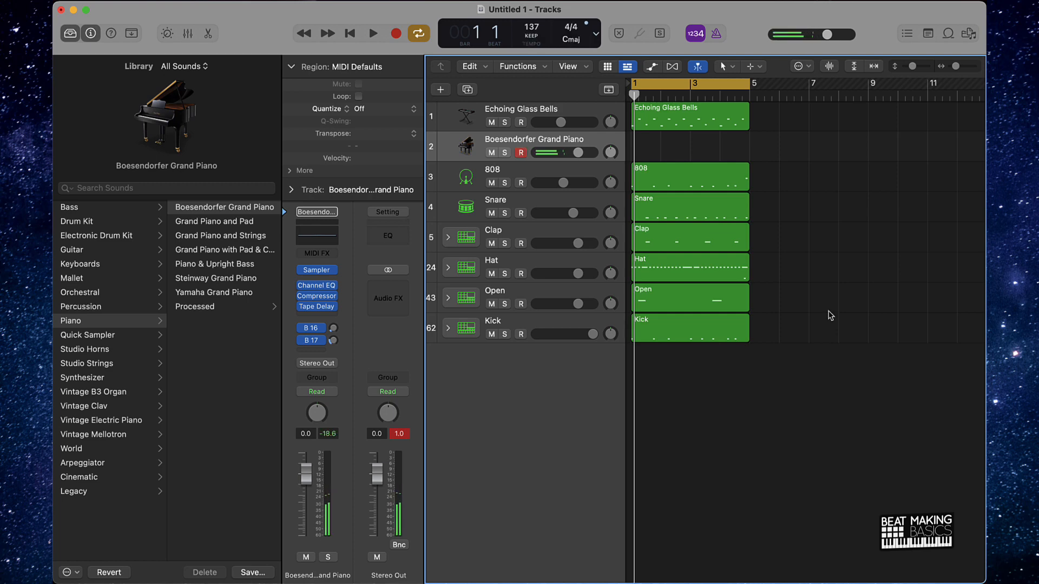
{"action": "key", "text": "super+k"}
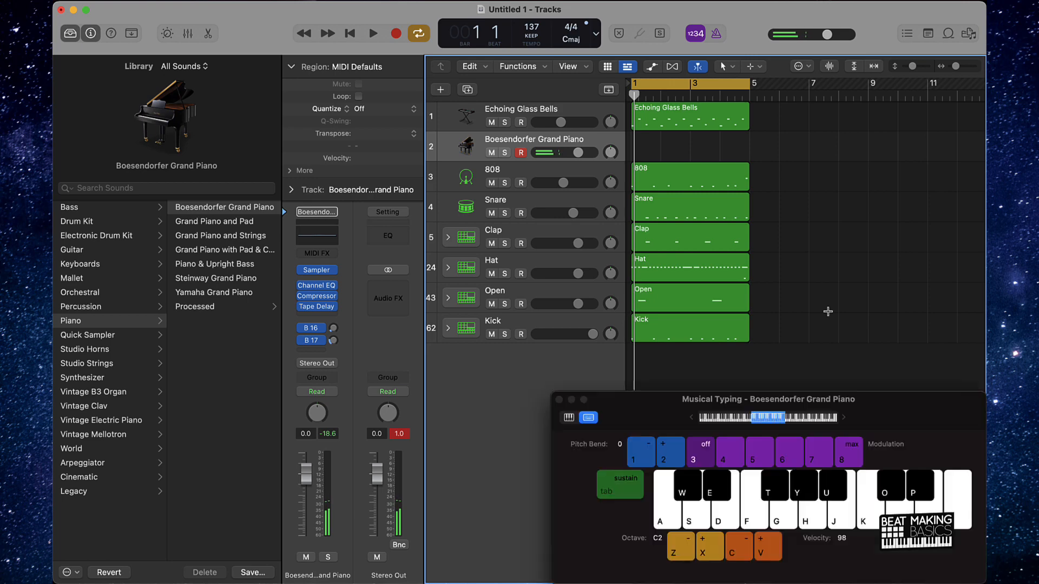
{"action": "left_click", "coordinate": [575, 420]}
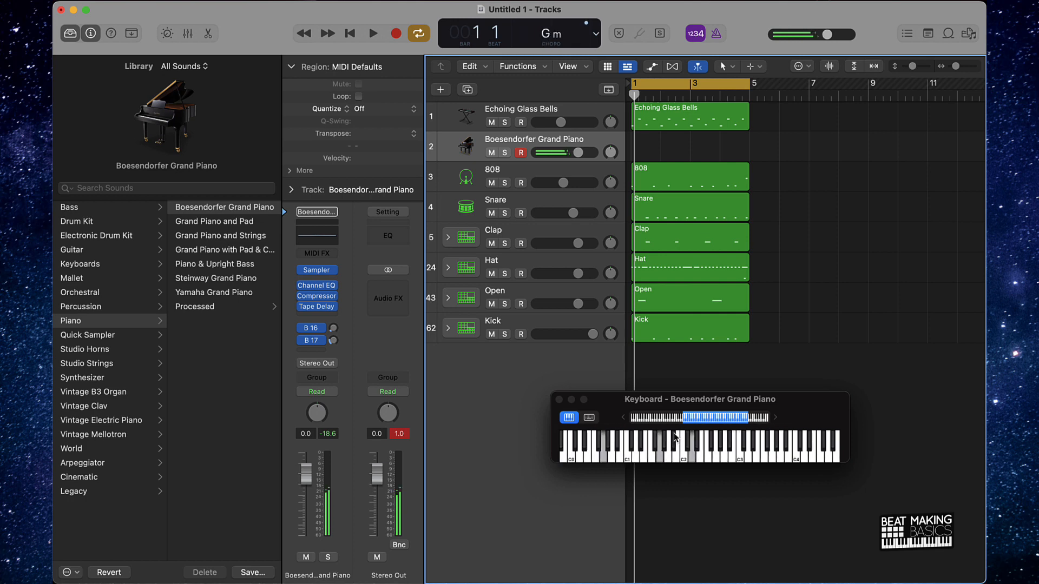
{"action": "key", "text": "space"}
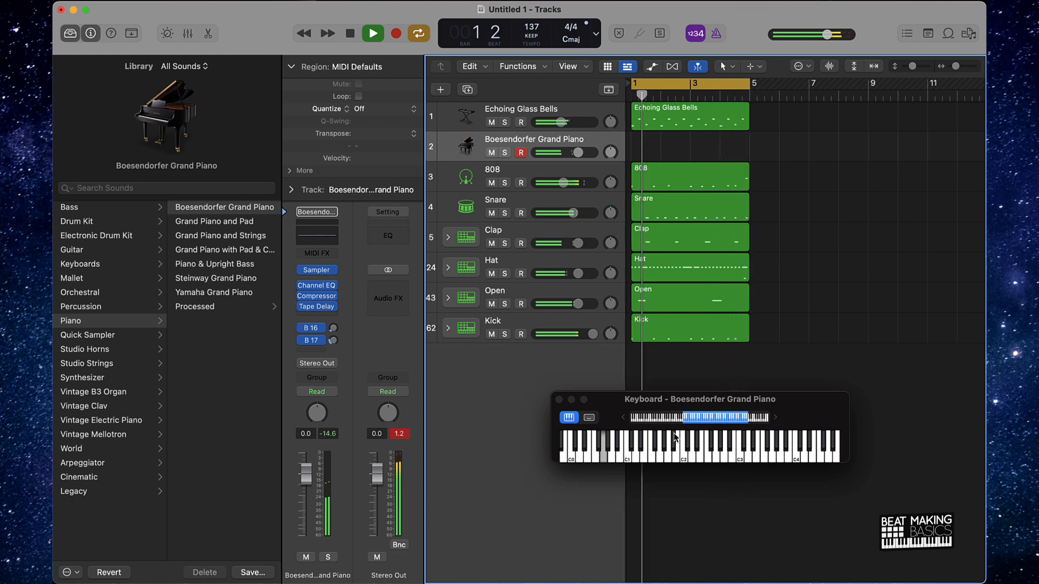
{"action": "key", "text": "r"}
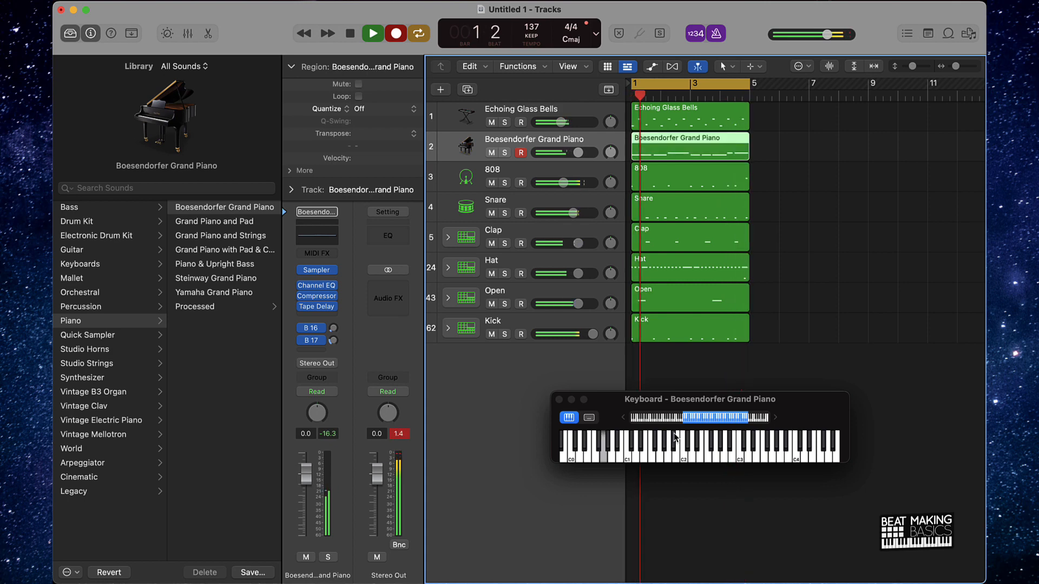
{"action": "left_click", "coordinate": [376, 34]}
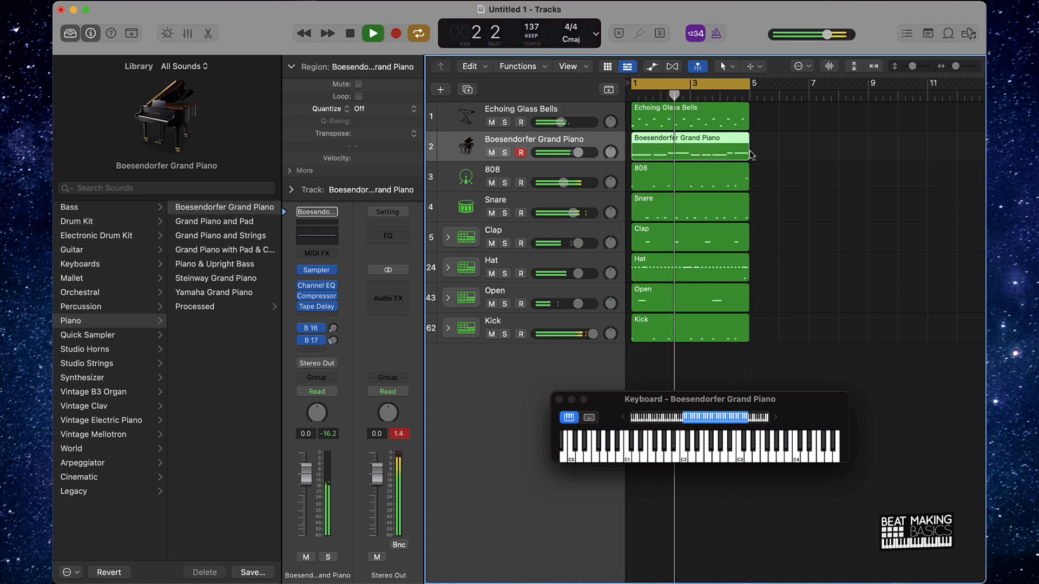
Open the piano region, stop playback, quantize all its notes to 1/16 Swing A and close the note editor
{"action": "double_click", "coordinate": [666, 140]}
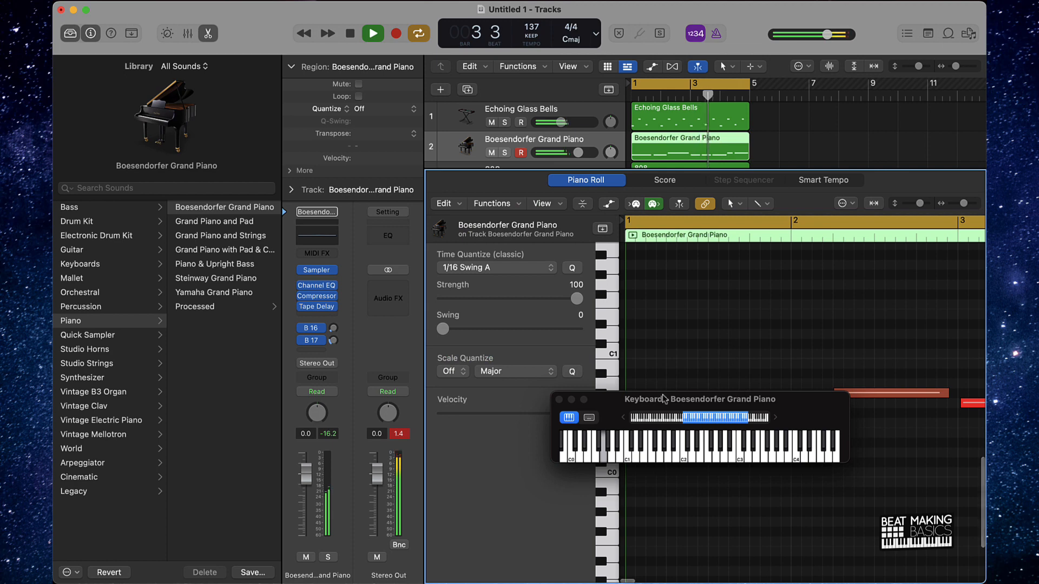
{"action": "left_click_drag", "start_coordinate": [739, 398], "coordinate": [732, 455]}
{"action": "key", "text": "space"}
{"action": "key", "text": "super+a"}
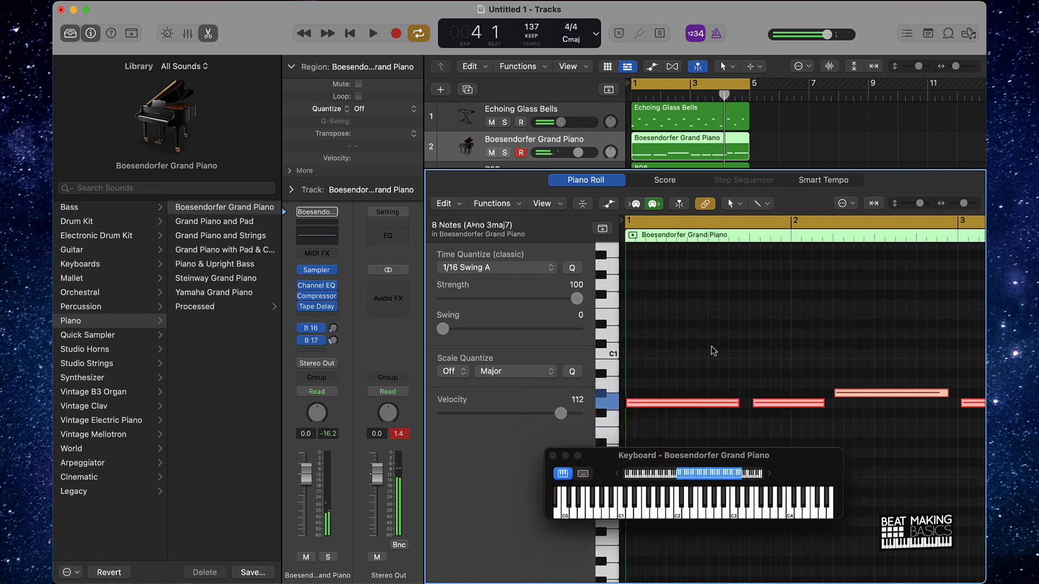
{"action": "left_click", "coordinate": [686, 291]}
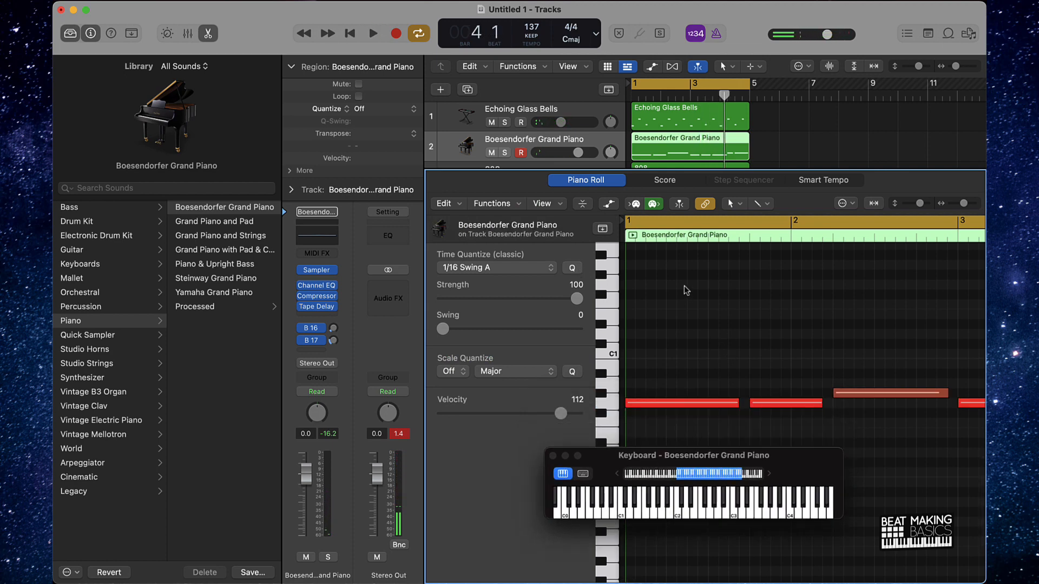
{"action": "key", "text": "e"}
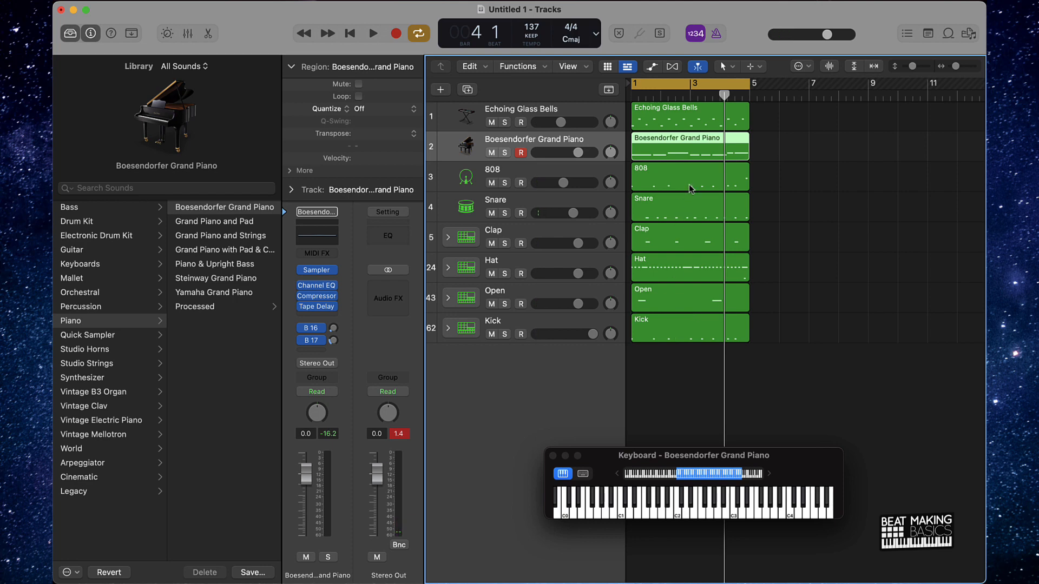
Duplicate the Boesendorfer Grand Piano track and copy its region onto the duplicate at bar 1
{"action": "left_click", "coordinate": [804, 158]}
{"action": "left_click", "coordinate": [703, 146]}
{"action": "key", "text": "super+d"}
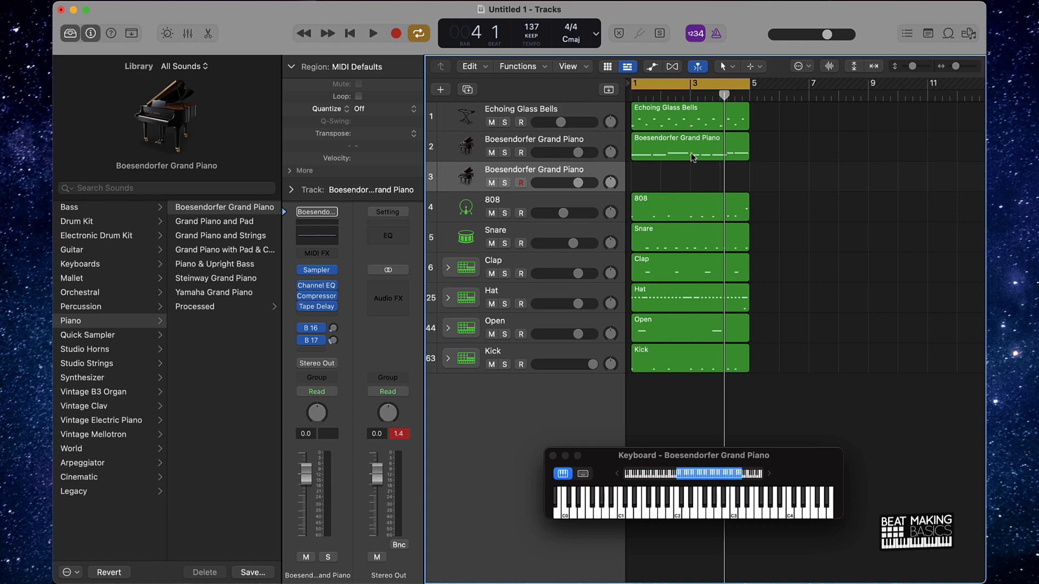
{"action": "left_click_drag", "start_coordinate": [689, 155], "coordinate": [693, 180]}
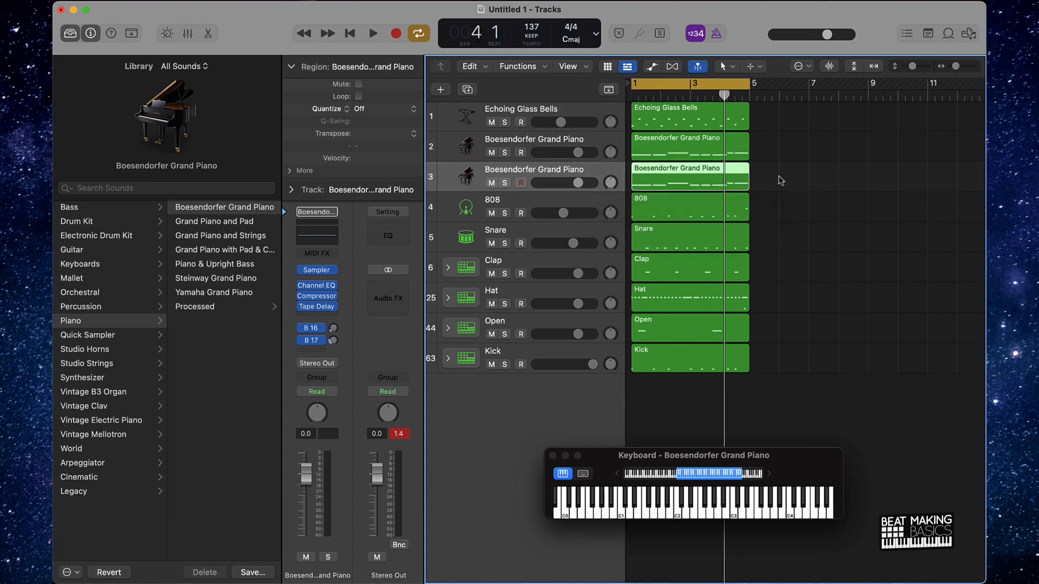
{"action": "double_click", "coordinate": [692, 179]}
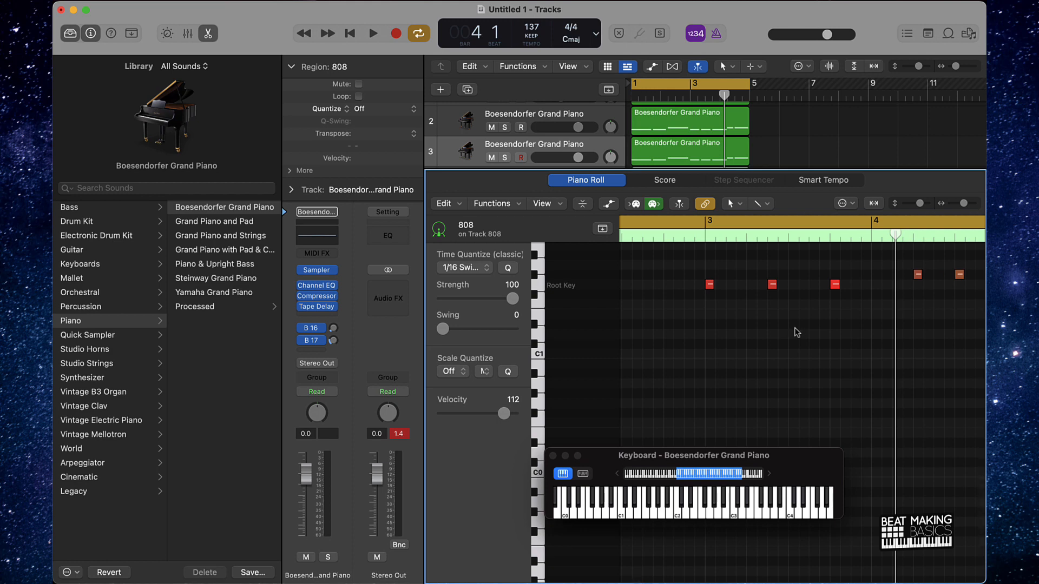
{"action": "left_click", "coordinate": [552, 456]}
{"action": "scroll", "coordinate": [724, 395], "scroll_direction": "up", "scroll_amount": 5}
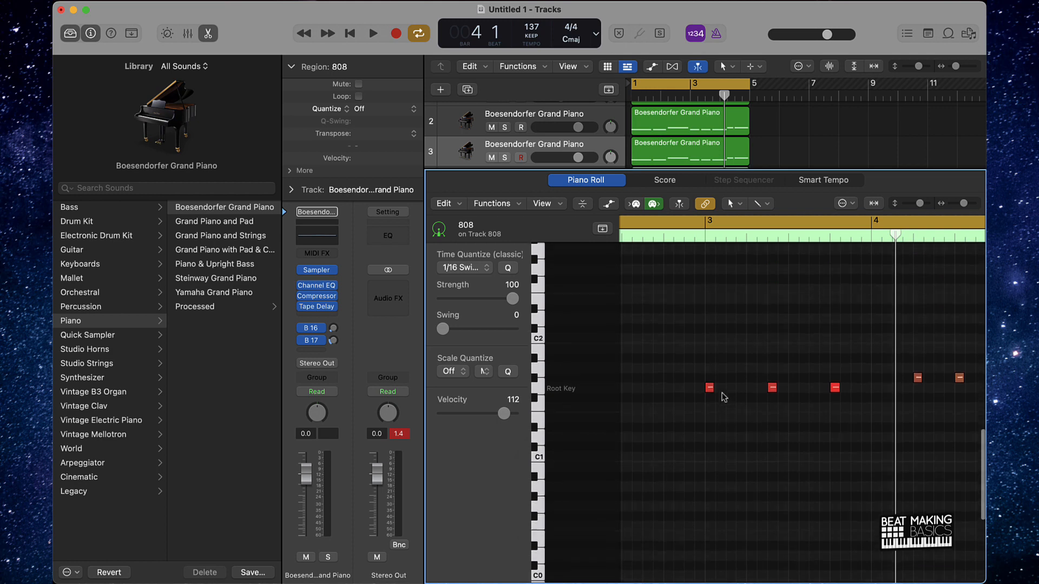
{"action": "scroll", "coordinate": [720, 356], "scroll_direction": "down", "scroll_amount": 5}
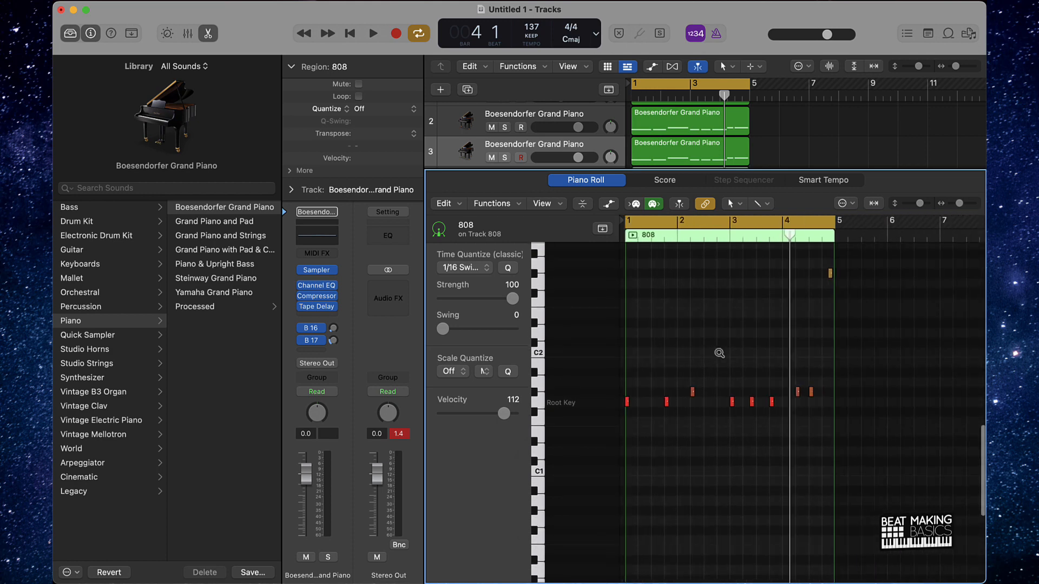
{"action": "key", "text": "super+a"}
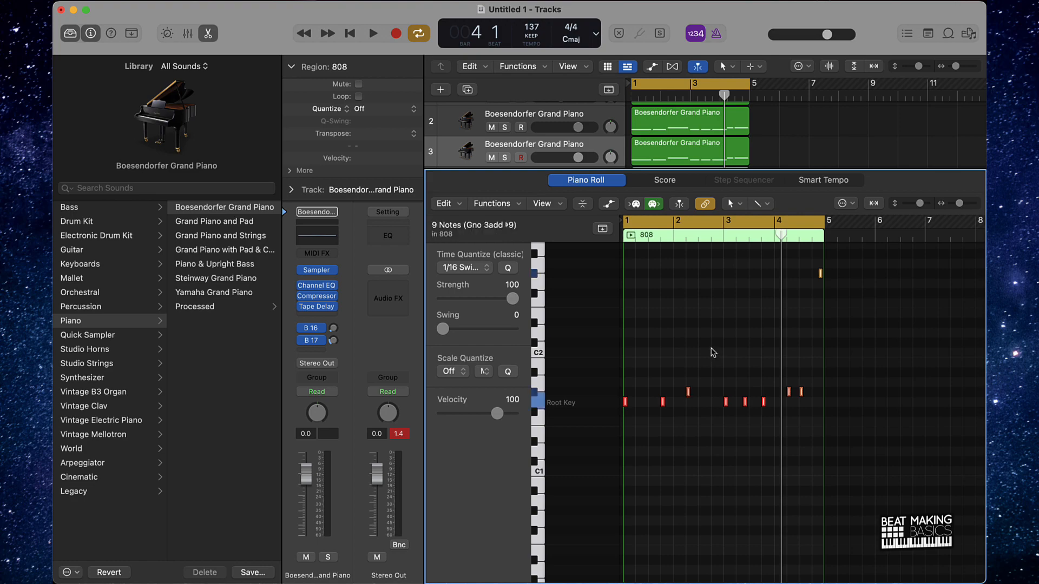
{"action": "key", "text": "ctrl+Up"}
{"action": "key", "text": "ctrl+Up"}
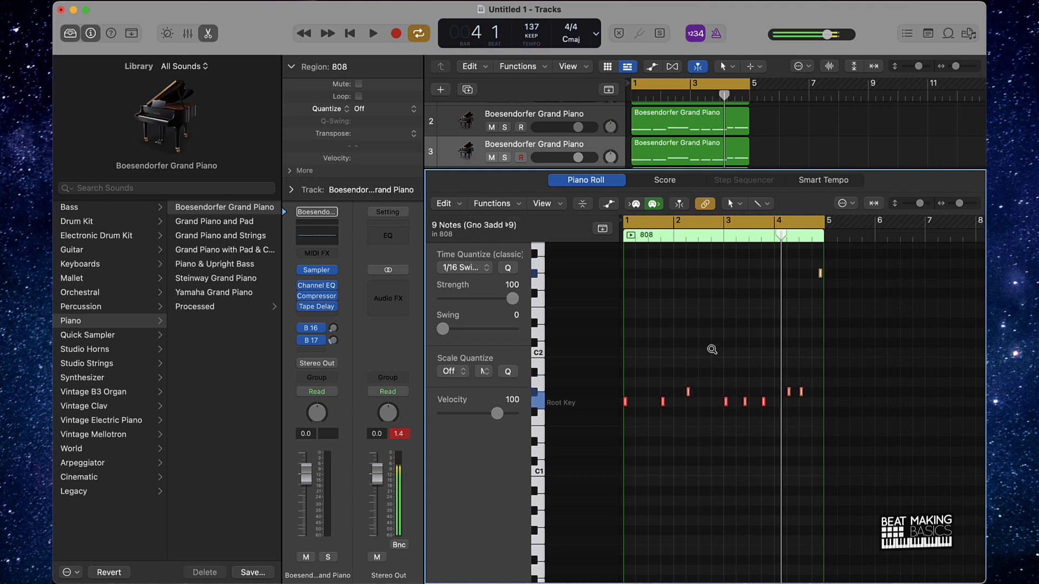
{"action": "left_click", "coordinate": [694, 344]}
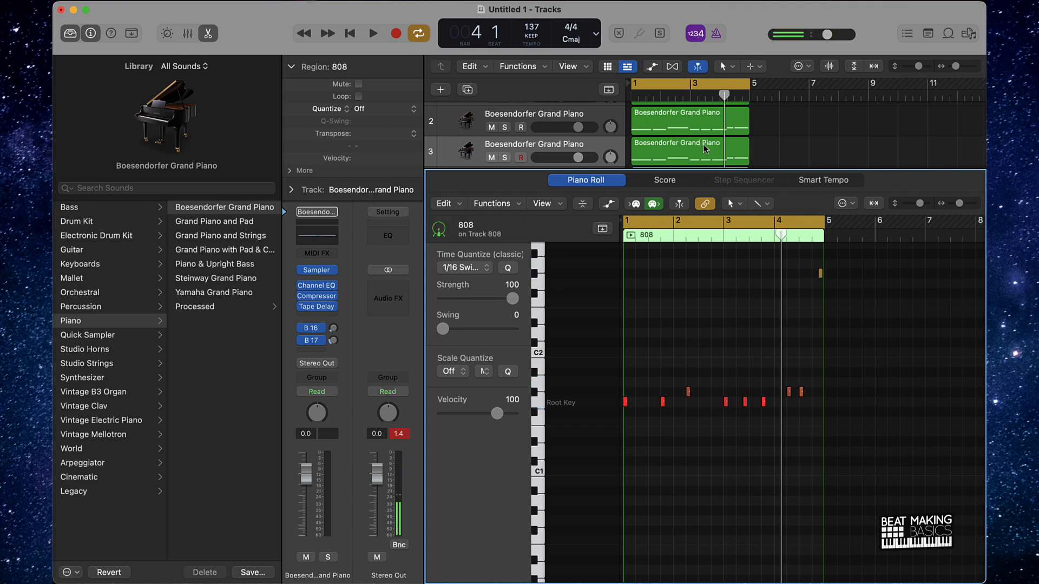
Select the copied piano region and transpose all its notes up one octave
{"action": "left_click", "coordinate": [693, 150]}
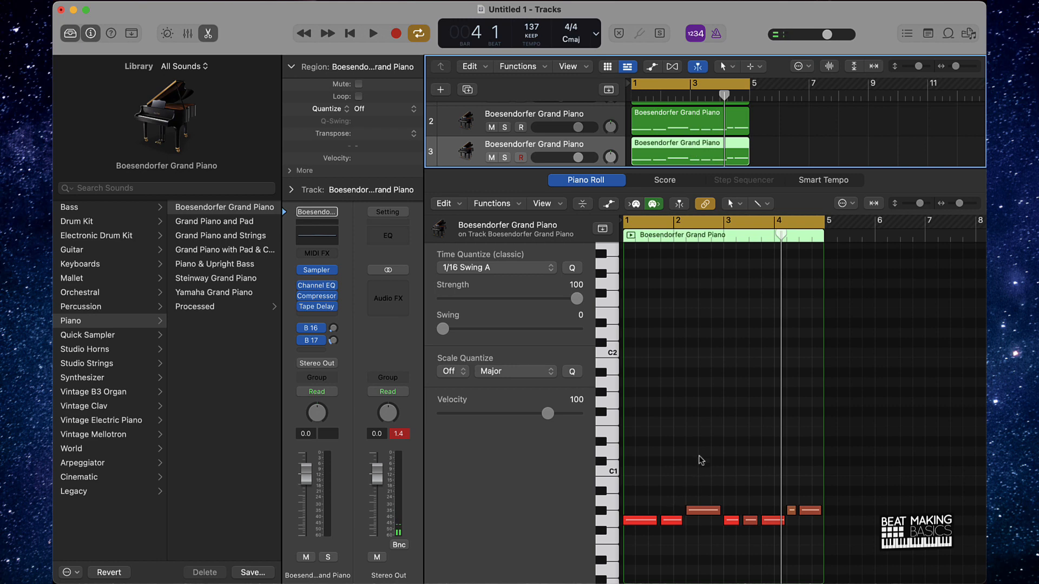
{"action": "key", "text": "super+a"}
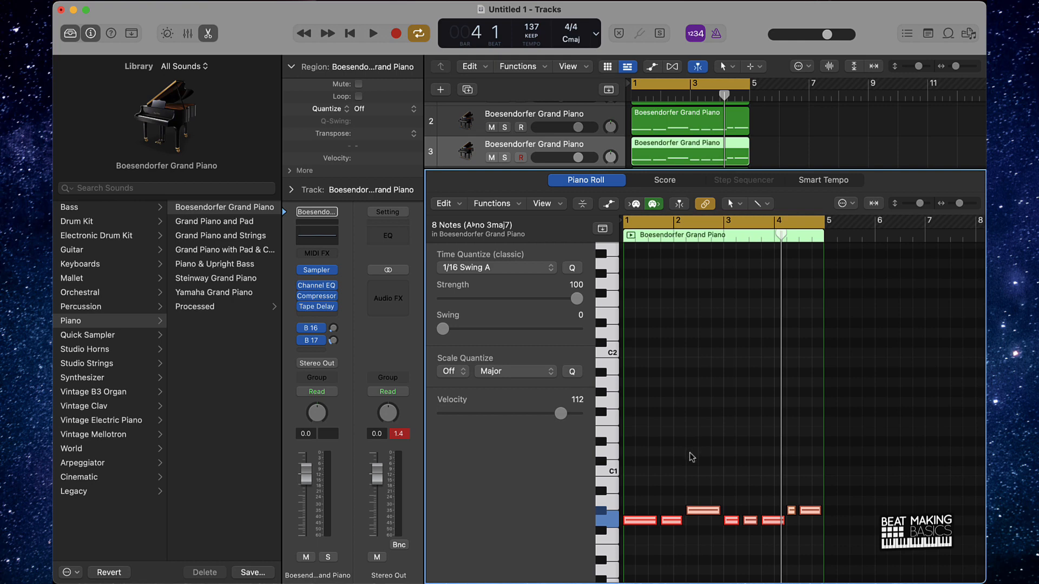
{"action": "key", "text": "shift+alt+Up"}
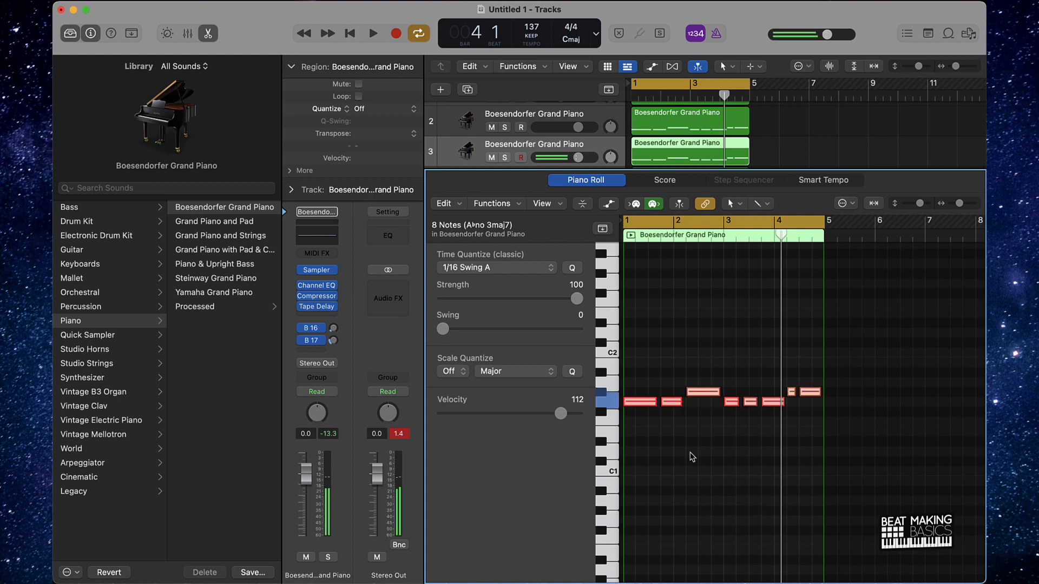
{"action": "left_click", "coordinate": [691, 457]}
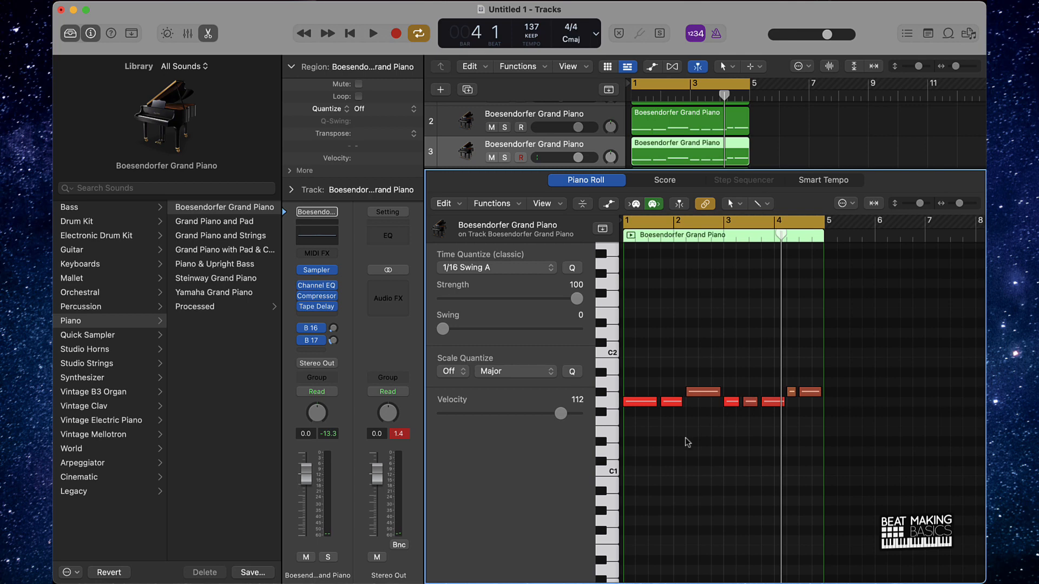
Try shifting all the copied piano notes down and up by an octave, and return them to the raised octave
{"action": "key", "text": "super+a"}
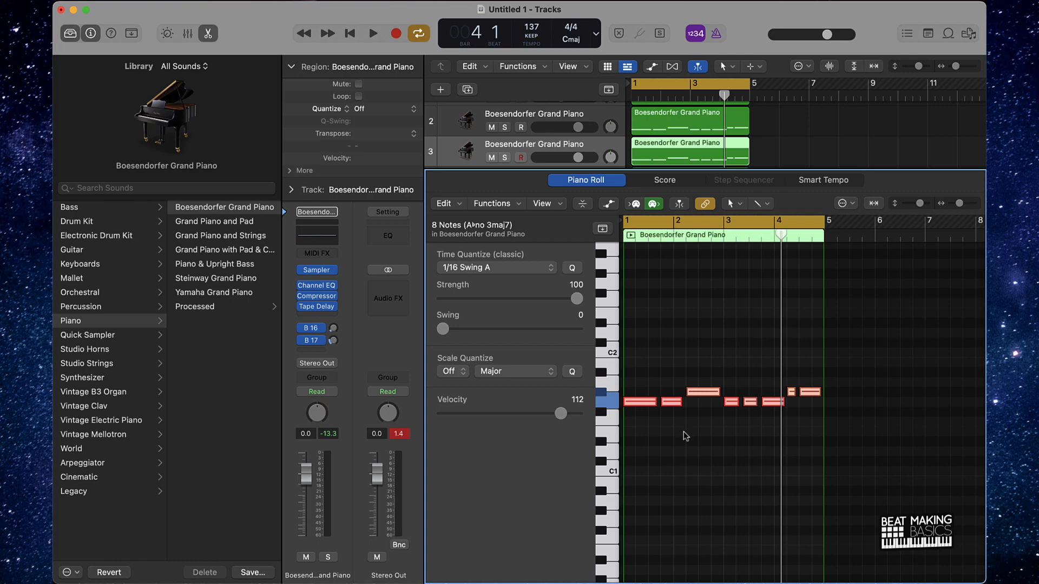
{"action": "key", "text": "alt+shift+Down"}
{"action": "key", "text": "alt+shift+Up"}
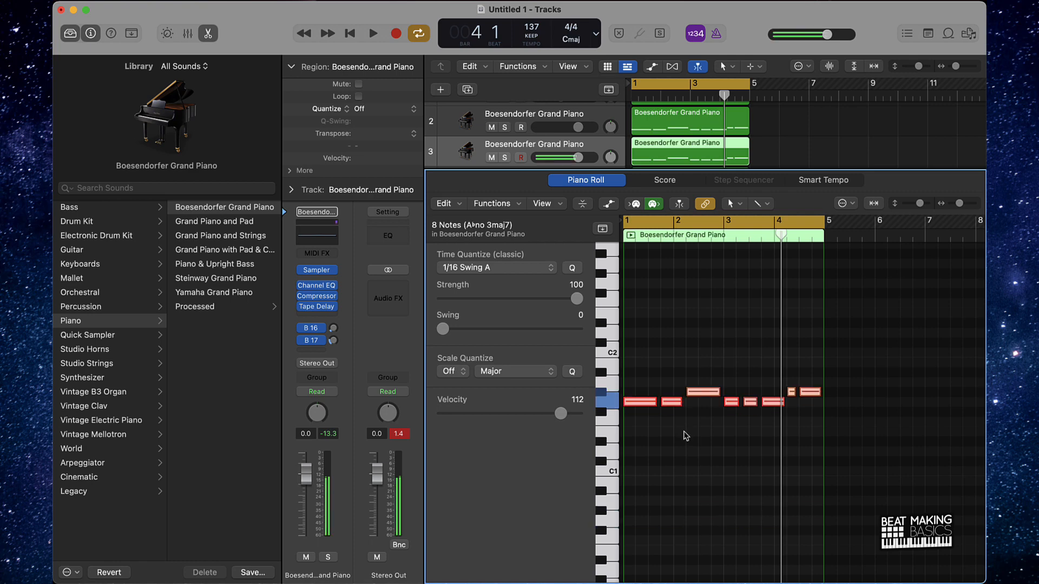
{"action": "key", "text": "alt+shift+Up"}
{"action": "key", "text": "alt+shift+Down"}
{"action": "left_click", "coordinate": [686, 435]}
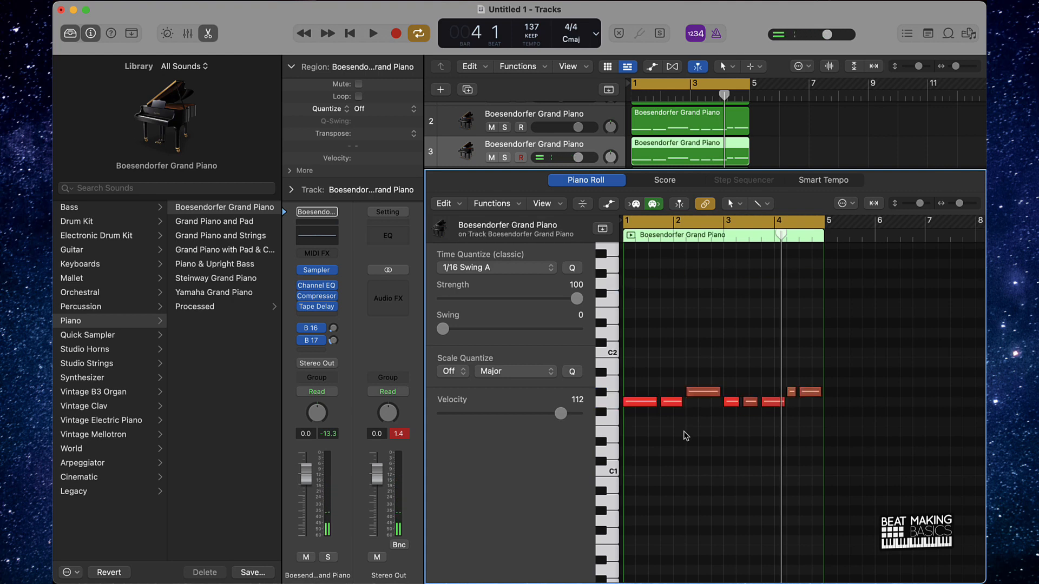
Play the loop, lower the volume of both piano tracks, setting the duplicate to -3.0 dB, and close the note editor
{"action": "key", "text": "space"}
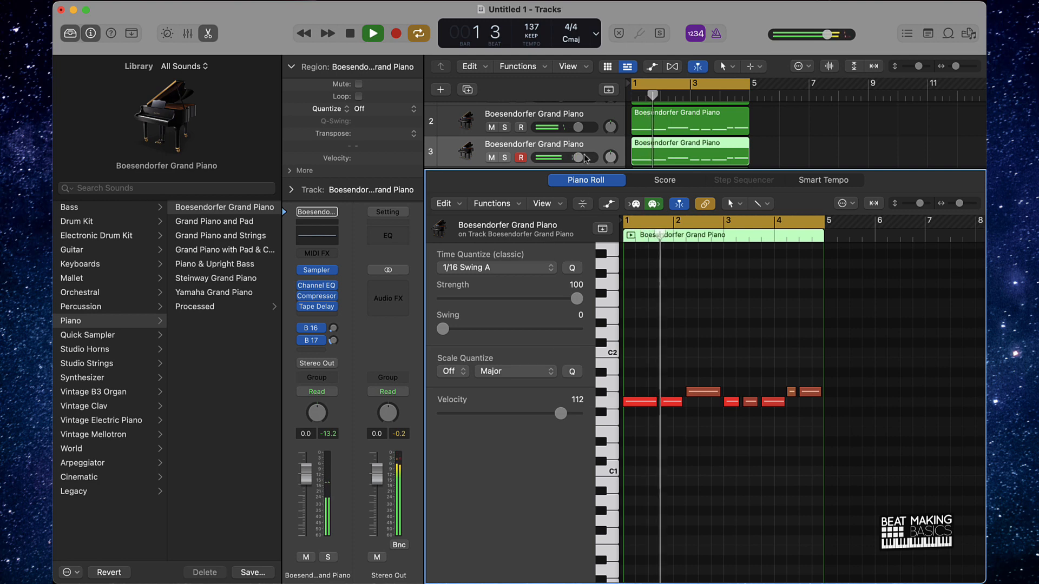
{"action": "left_click_drag", "start_coordinate": [584, 155], "coordinate": [575, 137]}
{"action": "key", "text": "e"}
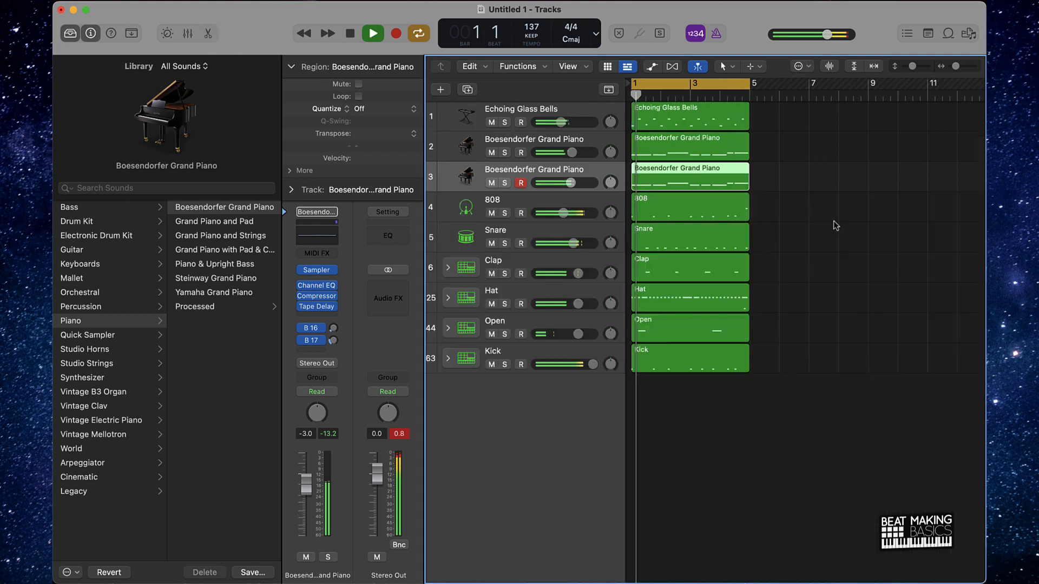
{"action": "left_click", "coordinate": [835, 225]}
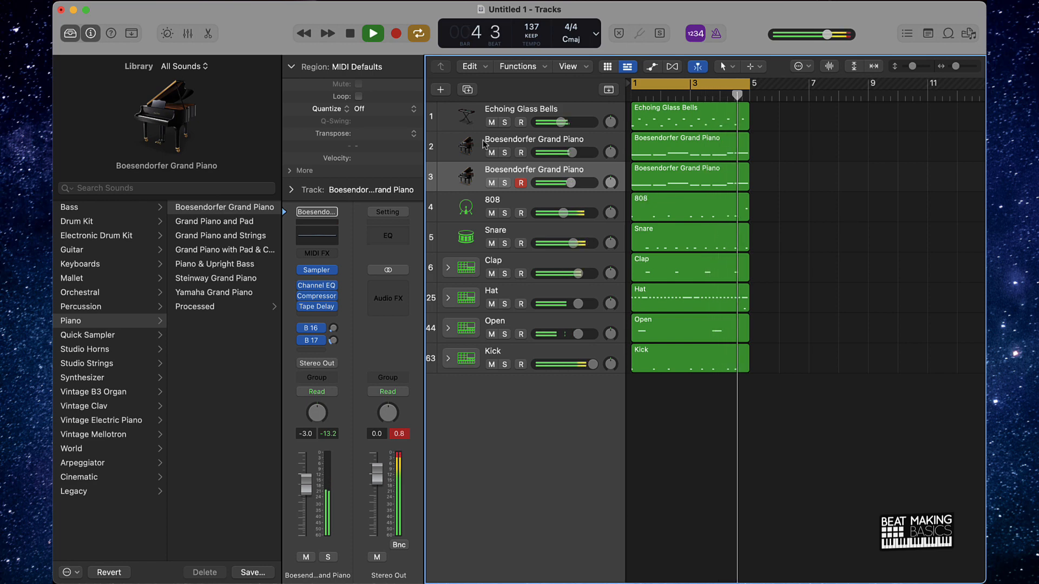
Mute the Echoing Glass Bells track and the upper Boesendorfer Grand Piano track, and stop playback
{"action": "left_click", "coordinate": [491, 122]}
{"action": "left_click", "coordinate": [492, 153]}
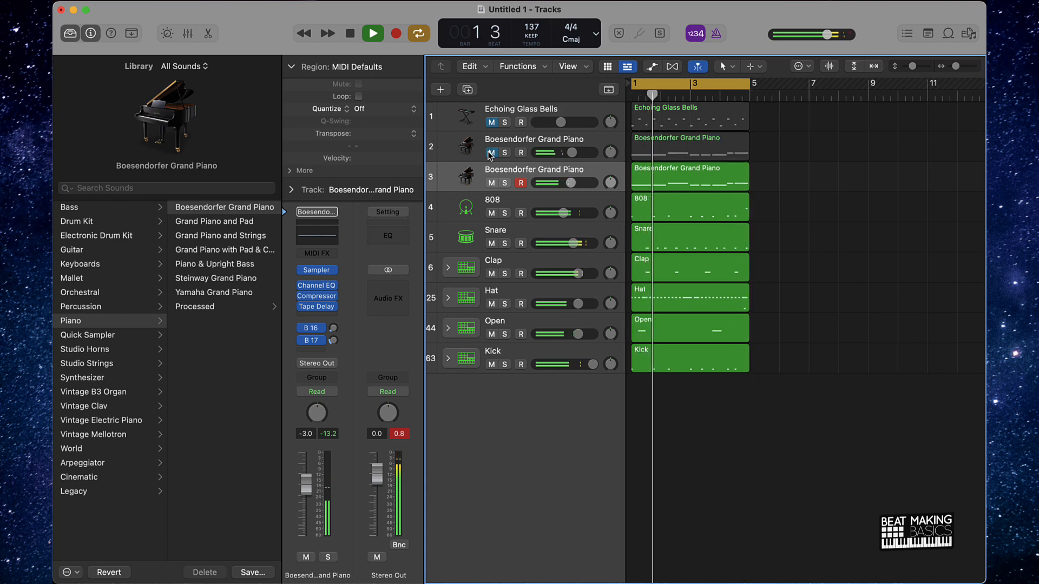
{"action": "key", "text": "space"}
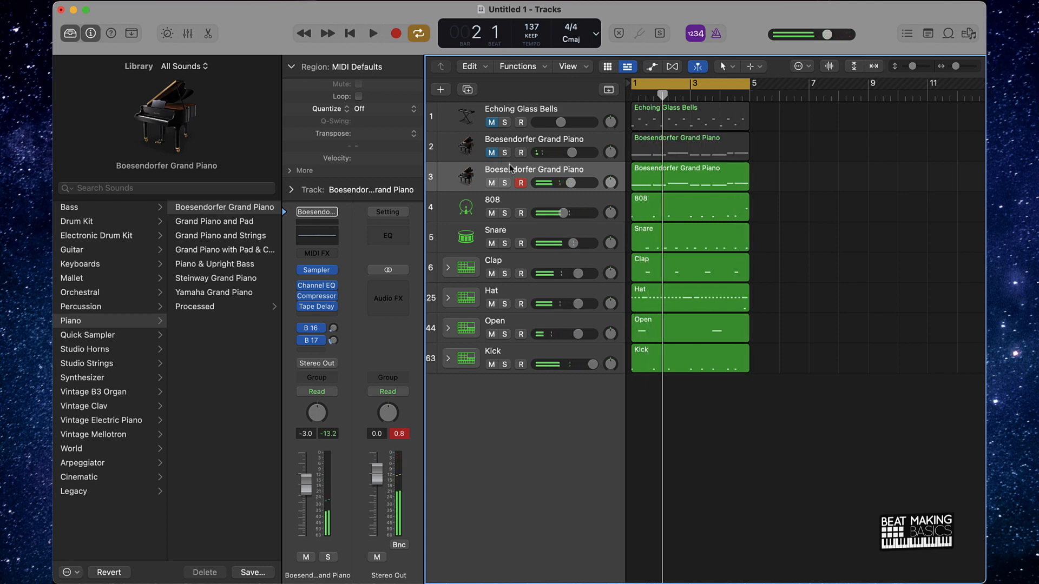
Rename the lower Boesendorfer Grand Piano track as Piano 1
{"action": "double_click", "coordinate": [509, 168]}
{"action": "type", "text": "Piano"}
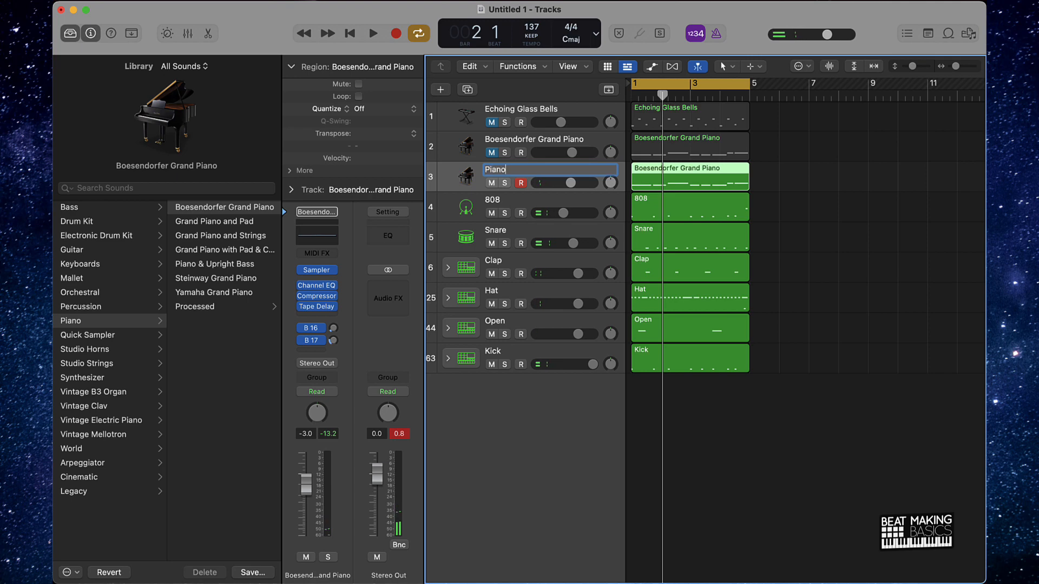
{"action": "type", "text": " 1"}
{"action": "key", "text": "Return"}
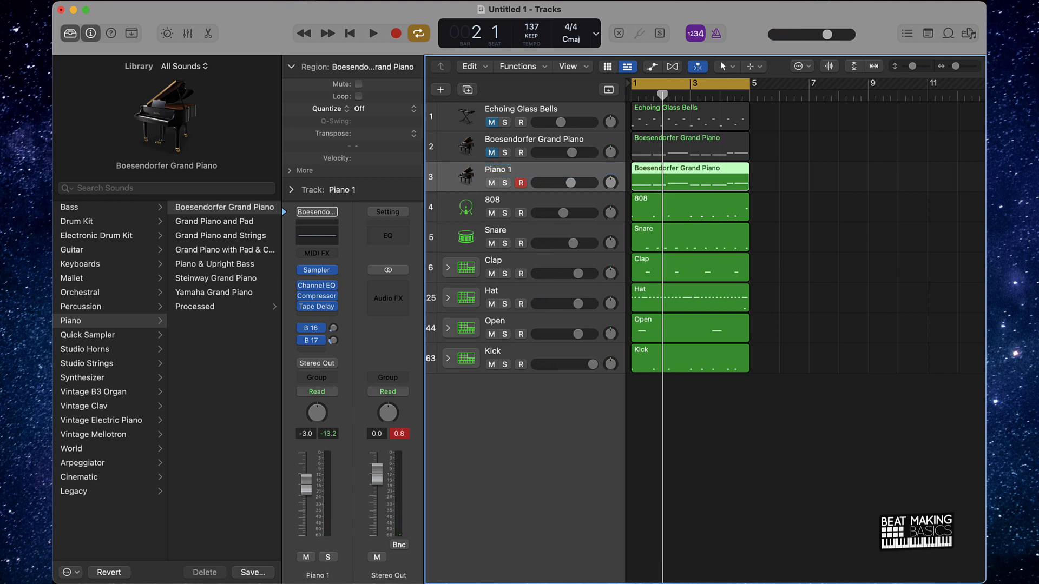
Rename the remaining Boesendorfer Grand Piano track as Piano 2
{"action": "left_click", "coordinate": [530, 139]}
{"action": "double_click", "coordinate": [530, 139]}
{"action": "type", "text": "Pi"}
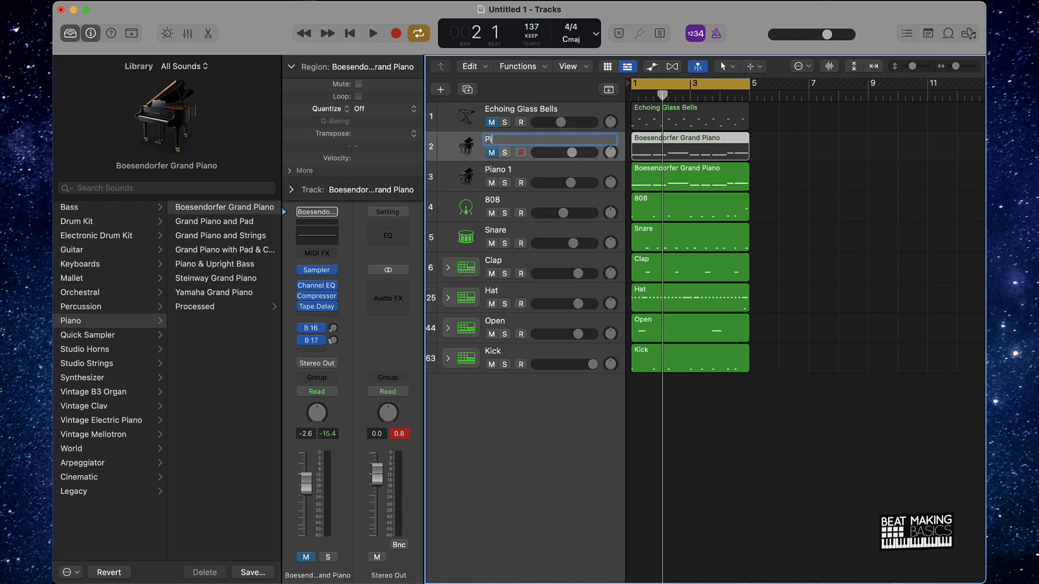
{"action": "type", "text": "ano 3"}
{"action": "key", "text": "BackSpace"}
{"action": "type", "text": "2"}
{"action": "key", "text": "Return"}
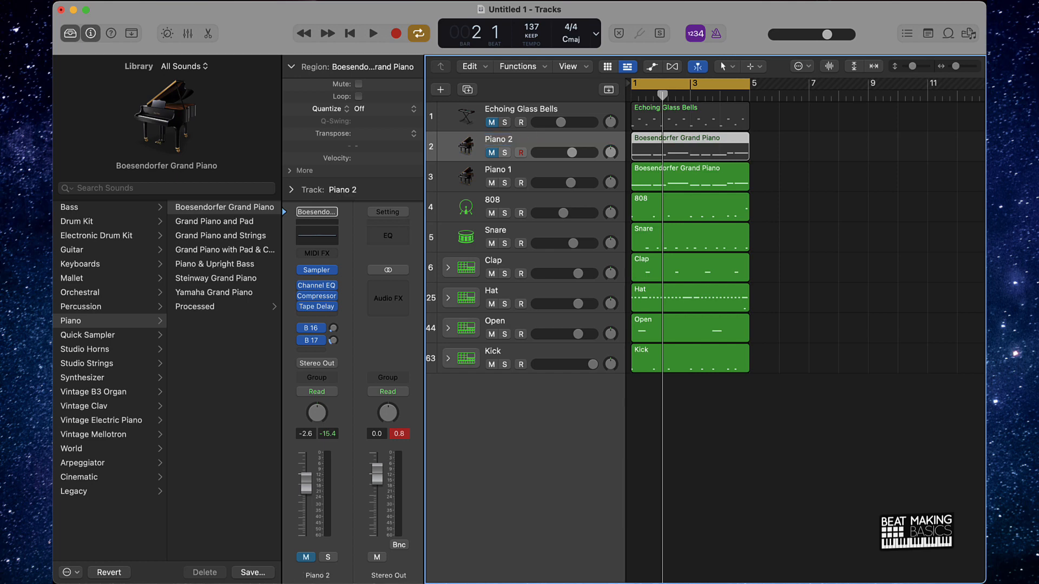
Name all regions after their tracks, deselect them, and hide the sound library
{"action": "key", "text": "super+a"}
{"action": "key", "text": "alt+shift+n"}
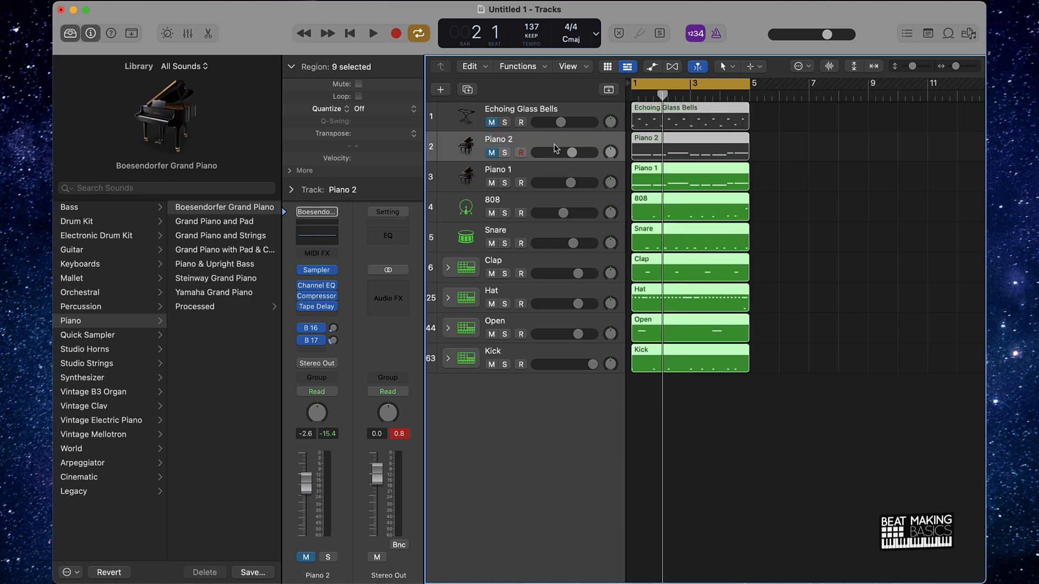
{"action": "left_click", "coordinate": [794, 198]}
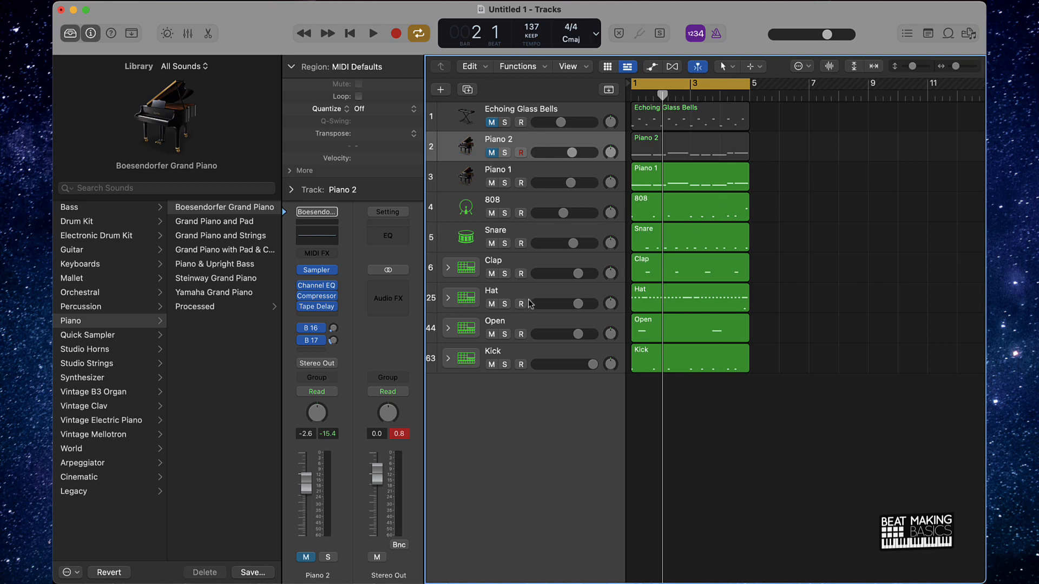
{"action": "left_click", "coordinate": [78, 35]}
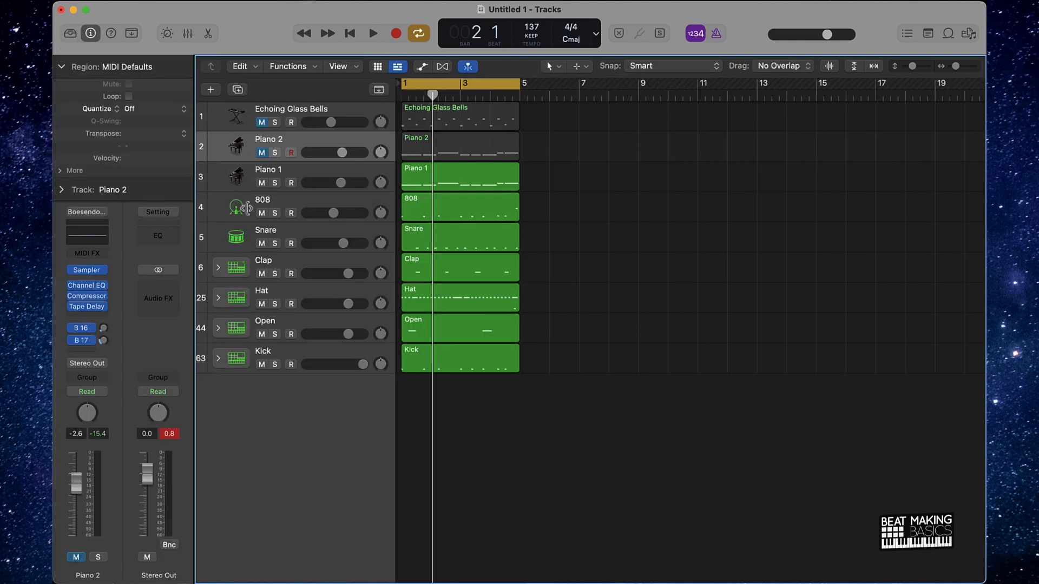
Play the loop with the Hat track selected, and enable and open its Compressor
{"action": "left_click", "coordinate": [293, 291]}
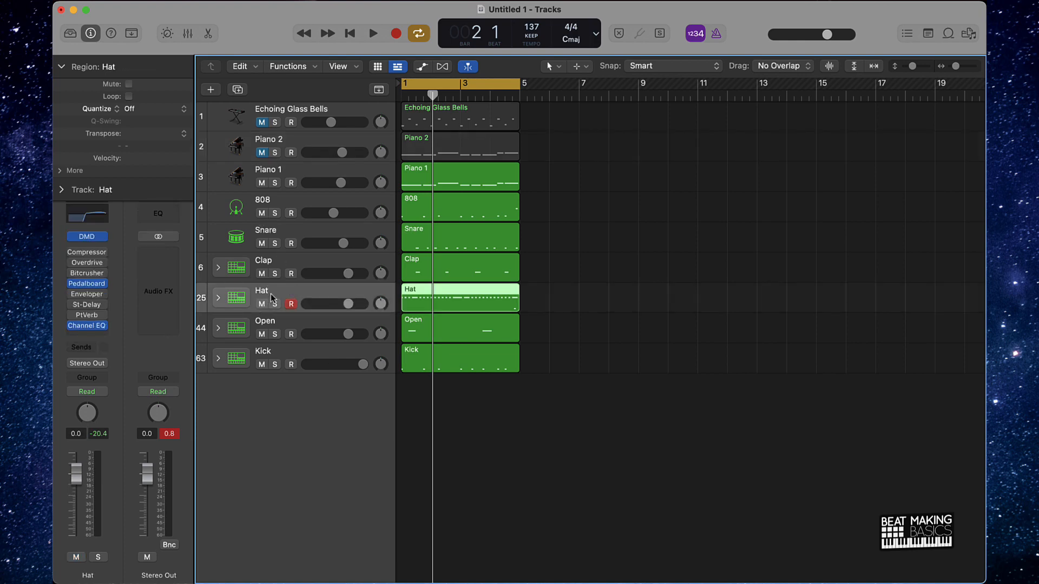
{"action": "key", "text": "space"}
{"action": "key", "text": "space"}
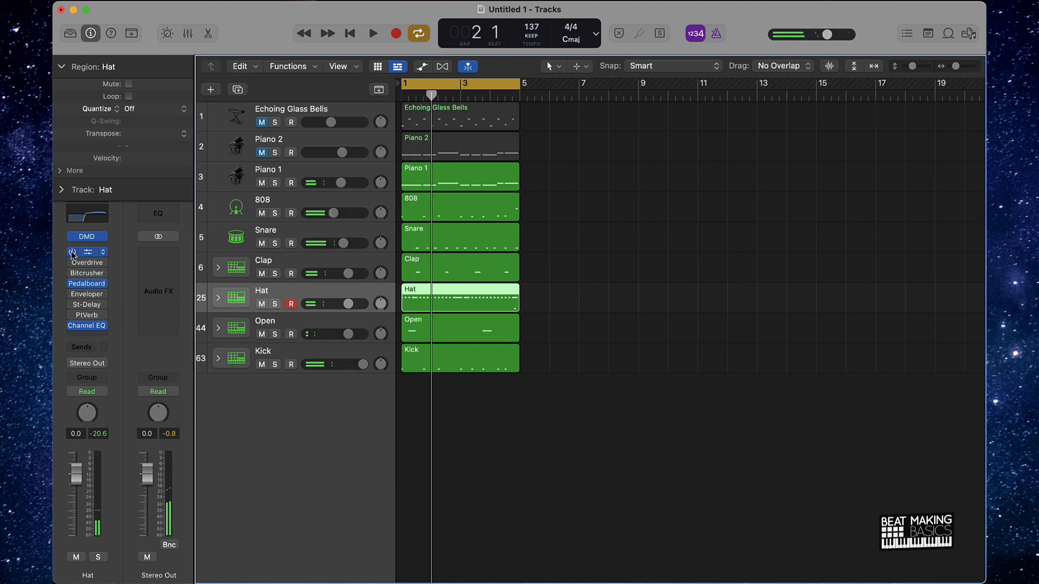
{"action": "key", "text": "space"}
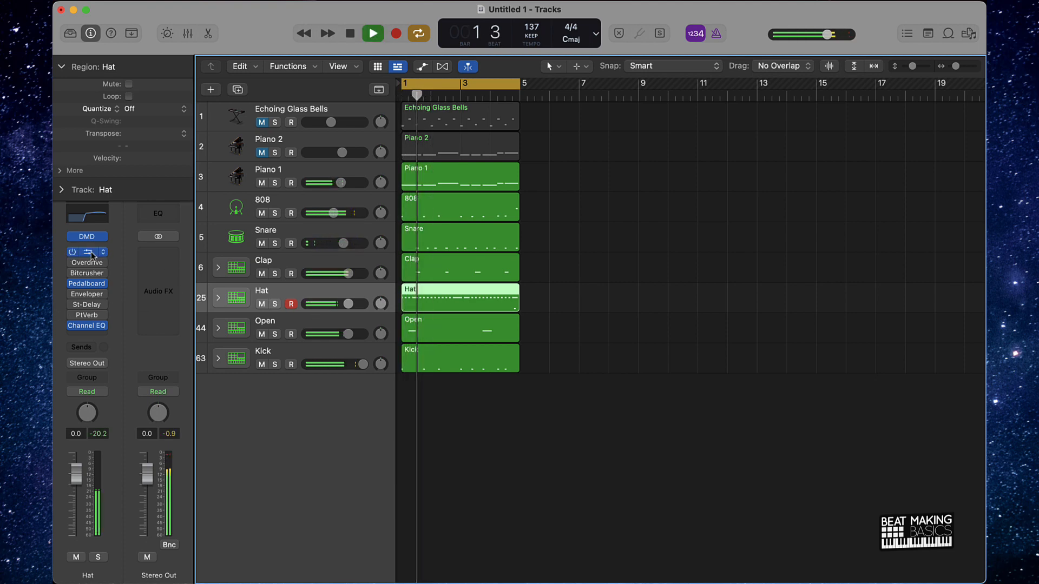
{"action": "left_click", "coordinate": [86, 252]}
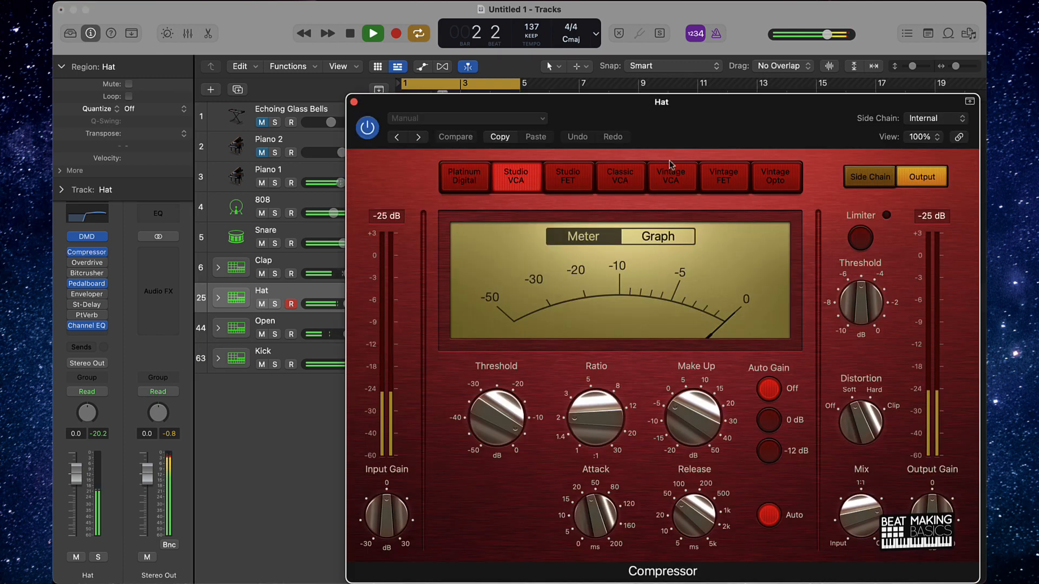
Switch the Hat compressor to Studio FET, adjust its threshold, lower its ratio, set the attack to 9.5 ms, and raise the make-up gain
{"action": "left_click", "coordinate": [568, 176]}
{"action": "mouse_move", "coordinate": [579, 423]}
{"action": "left_mouse_down"}
{"action": "mouse_move", "coordinate": [581, 454]}
{"action": "mouse_move", "coordinate": [579, 439]}
{"action": "left_mouse_up"}
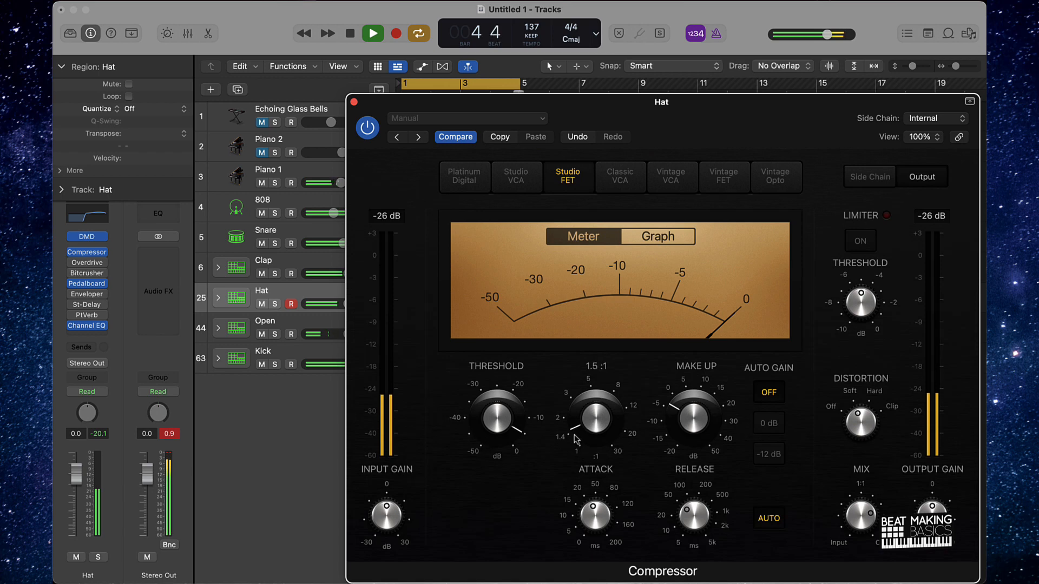
{"action": "left_click_drag", "start_coordinate": [493, 427], "coordinate": [507, 553]}
{"action": "left_click_drag", "start_coordinate": [573, 424], "coordinate": [576, 452]}
{"action": "left_click_drag", "start_coordinate": [594, 515], "coordinate": [579, 560]}
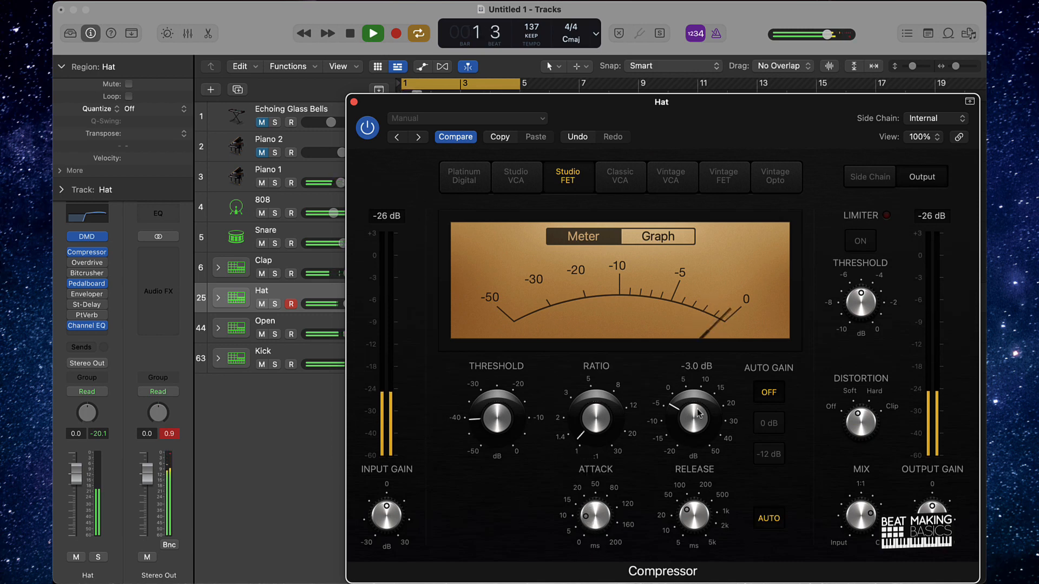
{"action": "mouse_move", "coordinate": [677, 412]}
{"action": "left_mouse_down"}
{"action": "mouse_move", "coordinate": [671, 428]}
{"action": "mouse_move", "coordinate": [673, 384]}
{"action": "mouse_move", "coordinate": [667, 397]}
{"action": "left_mouse_up"}
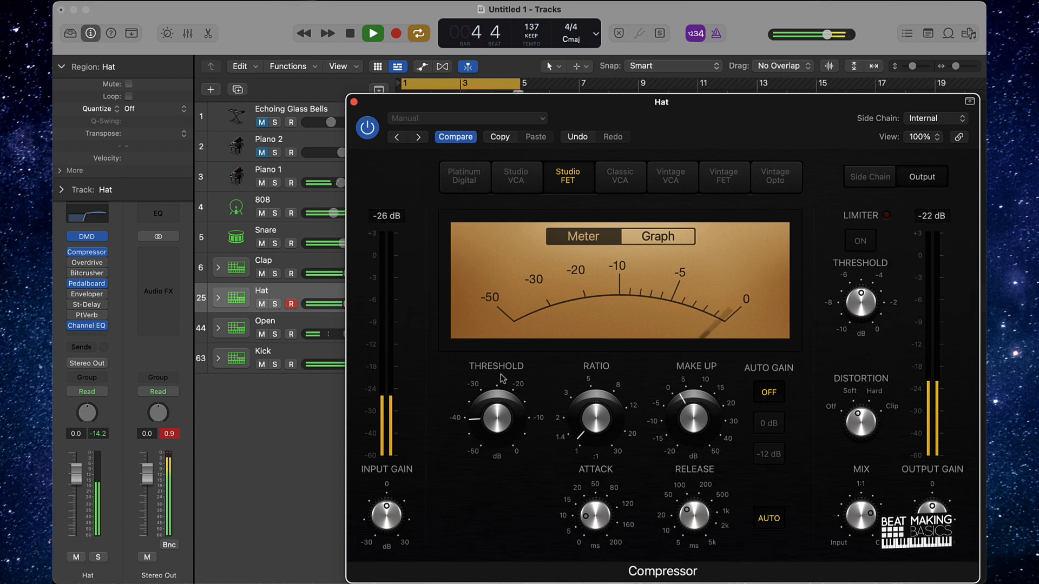
{"action": "mouse_move", "coordinate": [500, 401]}
{"action": "left_mouse_down"}
{"action": "mouse_move", "coordinate": [498, 459]}
{"action": "mouse_move", "coordinate": [484, 331]}
{"action": "mouse_move", "coordinate": [484, 403]}
{"action": "left_mouse_up"}
Try the Classic VCA and Vintage VCA compressor models on the Hat track, and settle on Vintage FET
{"action": "left_click", "coordinate": [628, 184]}
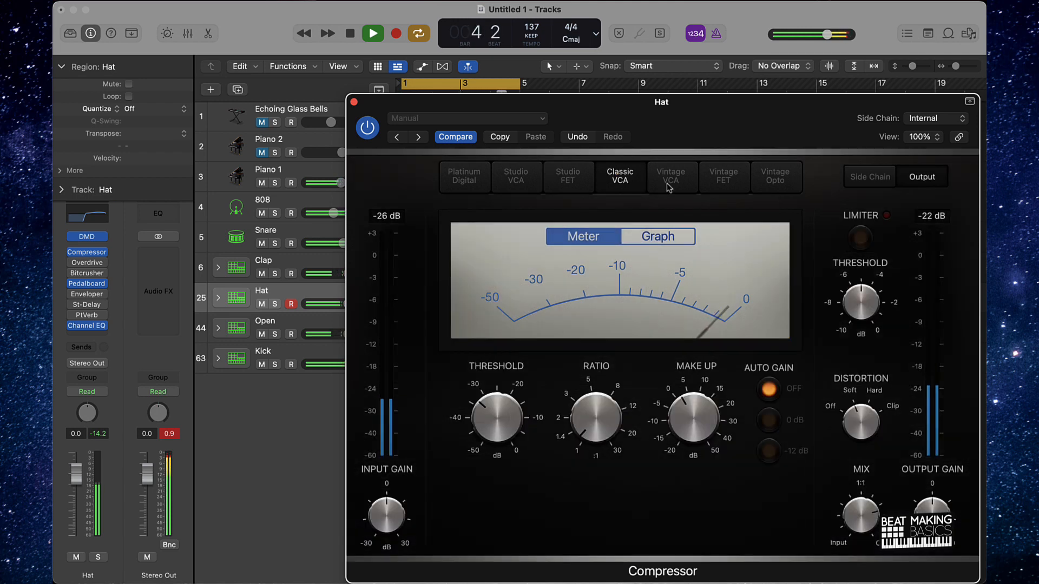
{"action": "left_click", "coordinate": [683, 187]}
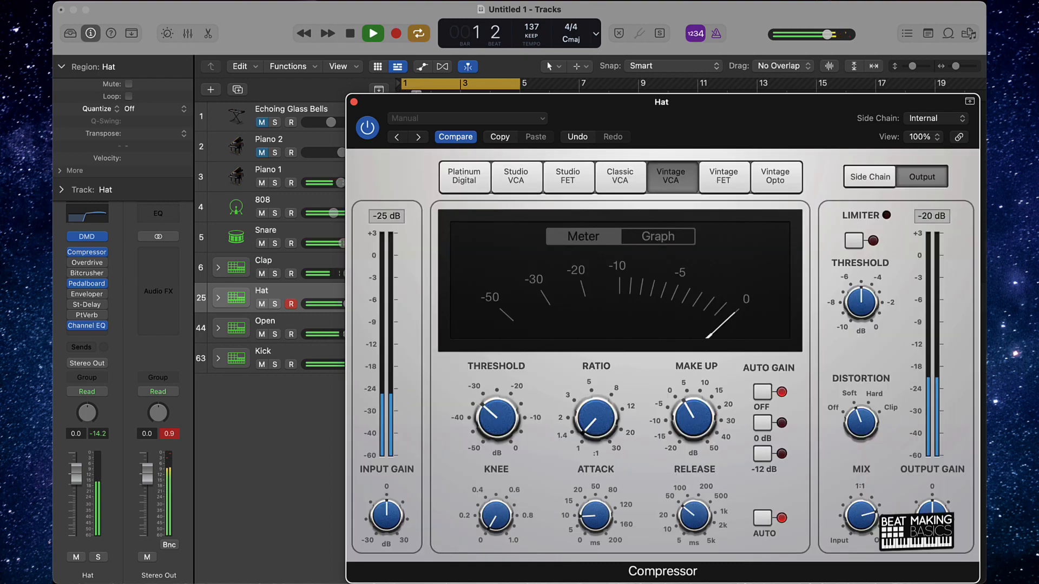
{"action": "left_click", "coordinate": [715, 182]}
Set the Vintage FET compressor's threshold to -47.0 dB, ratio to 1.6:1, and make-up gain to 5.0 dB
{"action": "left_click_drag", "start_coordinate": [567, 443], "coordinate": [587, 382]}
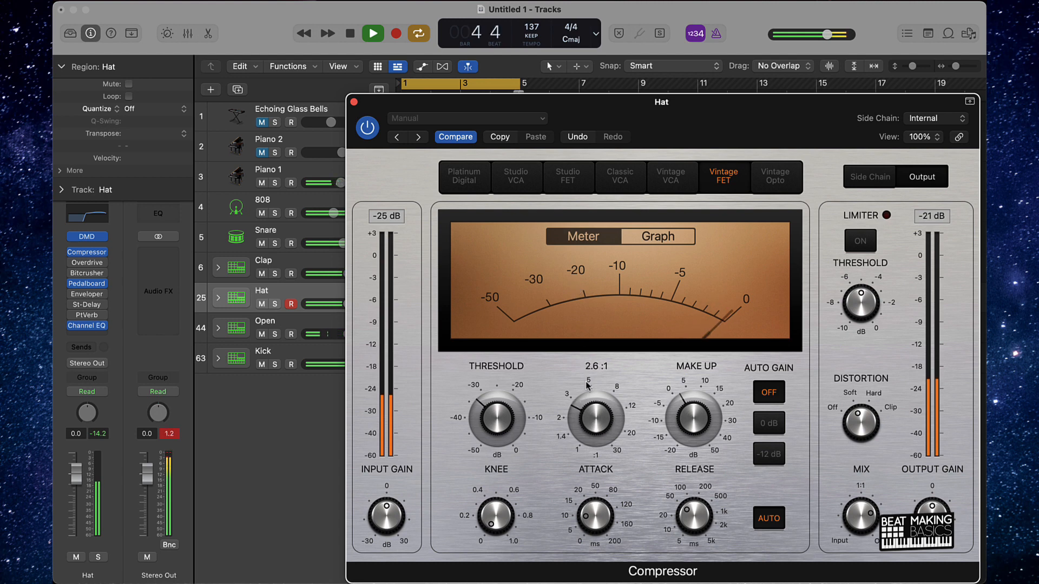
{"action": "left_click_drag", "start_coordinate": [496, 417], "coordinate": [514, 476]}
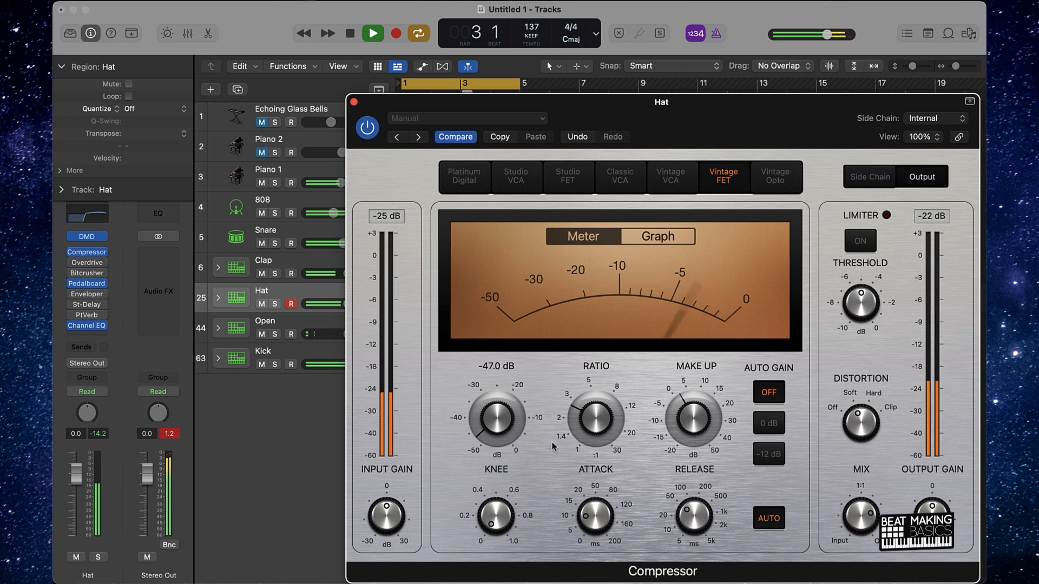
{"action": "left_click_drag", "start_coordinate": [580, 424], "coordinate": [575, 444]}
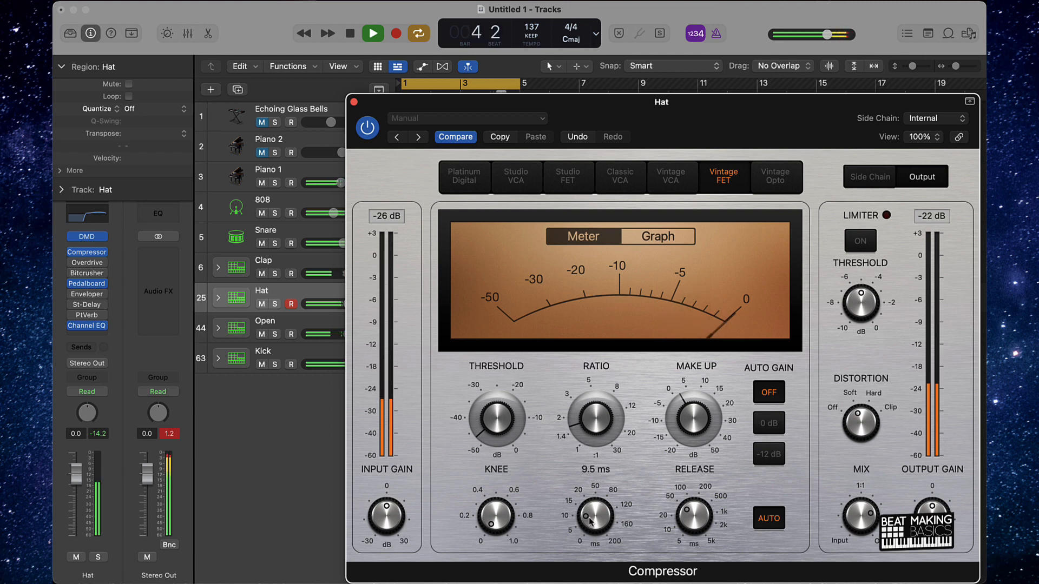
{"action": "mouse_move", "coordinate": [585, 515]}
{"action": "left_mouse_down"}
{"action": "mouse_move", "coordinate": [587, 549]}
{"action": "mouse_move", "coordinate": [590, 474]}
{"action": "mouse_move", "coordinate": [576, 517]}
{"action": "left_mouse_up"}
{"action": "left_click_drag", "start_coordinate": [685, 424], "coordinate": [692, 408]}
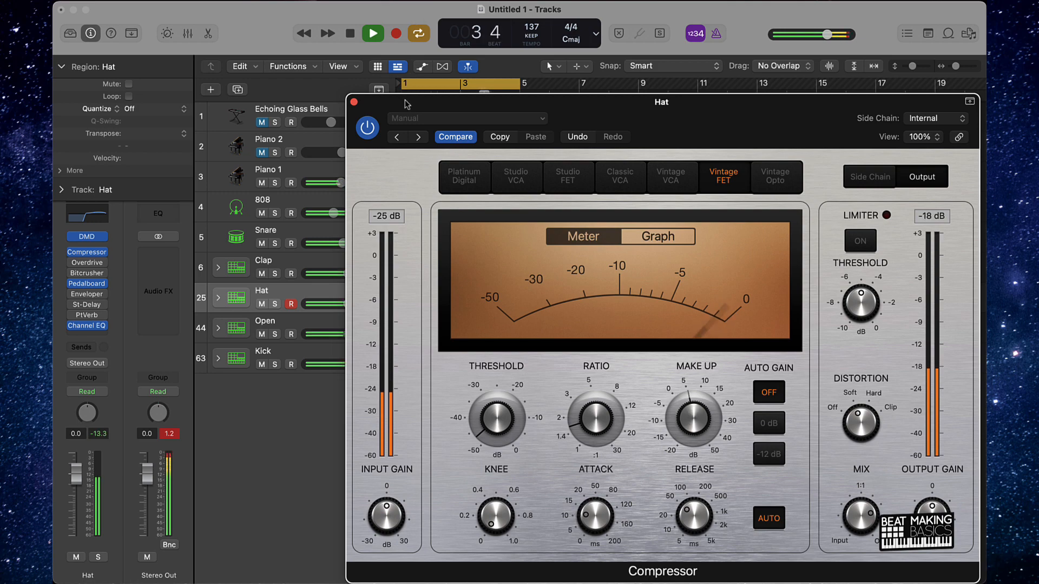
Disarm recording on the Hat track, bypass its compressor to hear the loop without it, and stop playback
{"action": "left_click_drag", "start_coordinate": [407, 101], "coordinate": [484, 69]}
{"action": "left_click", "coordinate": [291, 304]}
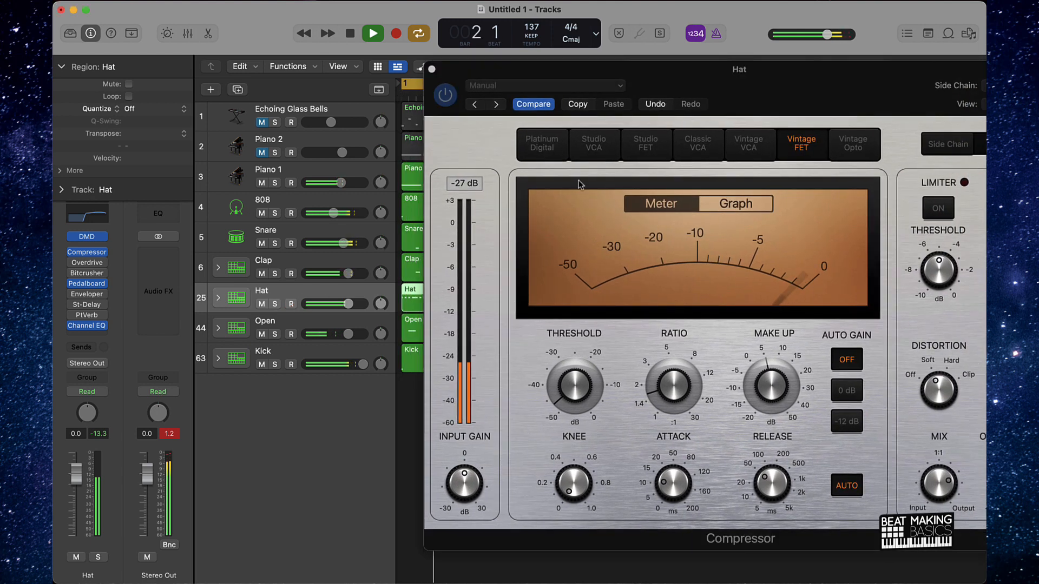
{"action": "left_click", "coordinate": [446, 94]}
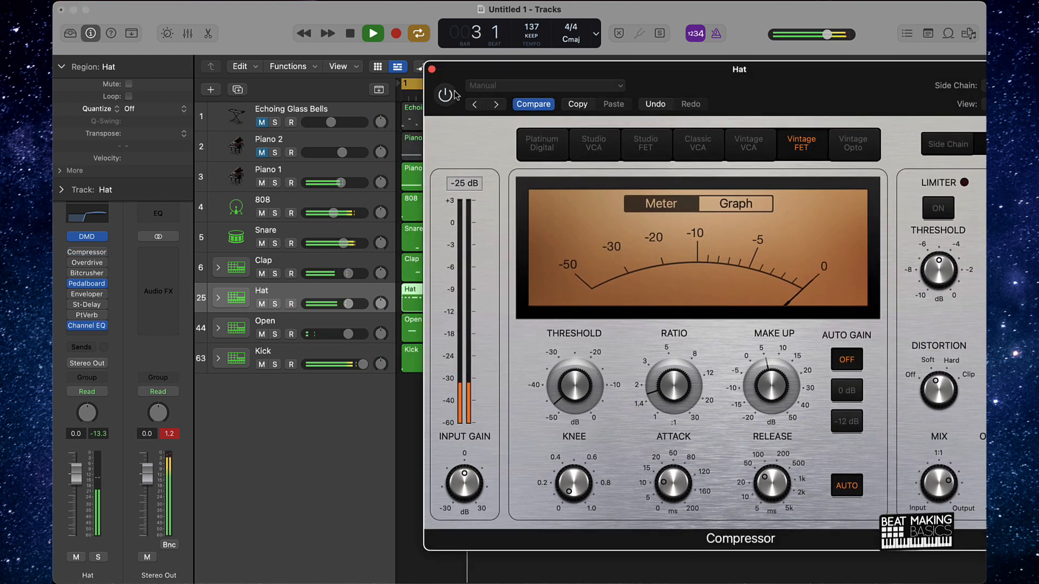
{"action": "key", "text": "space"}
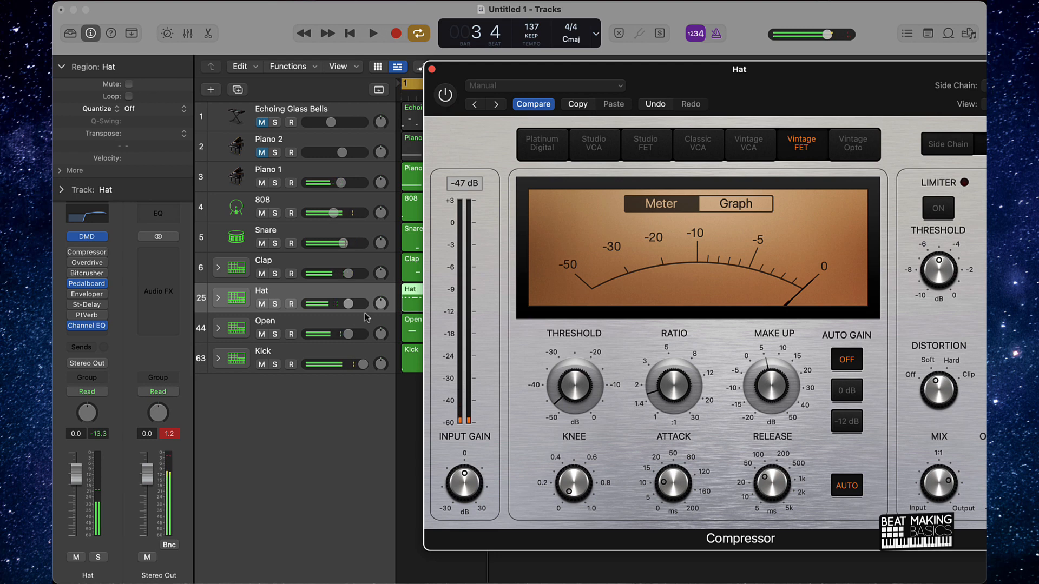
Solo the Hat track and compare playback with its compressor bypassed and turned back on
{"action": "left_click", "coordinate": [275, 304]}
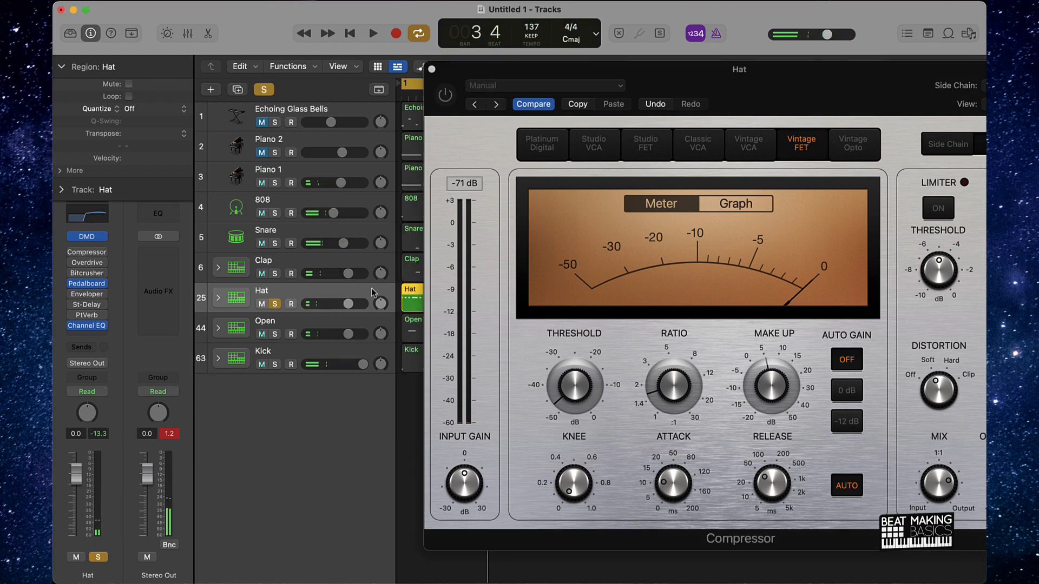
{"action": "key", "text": "space"}
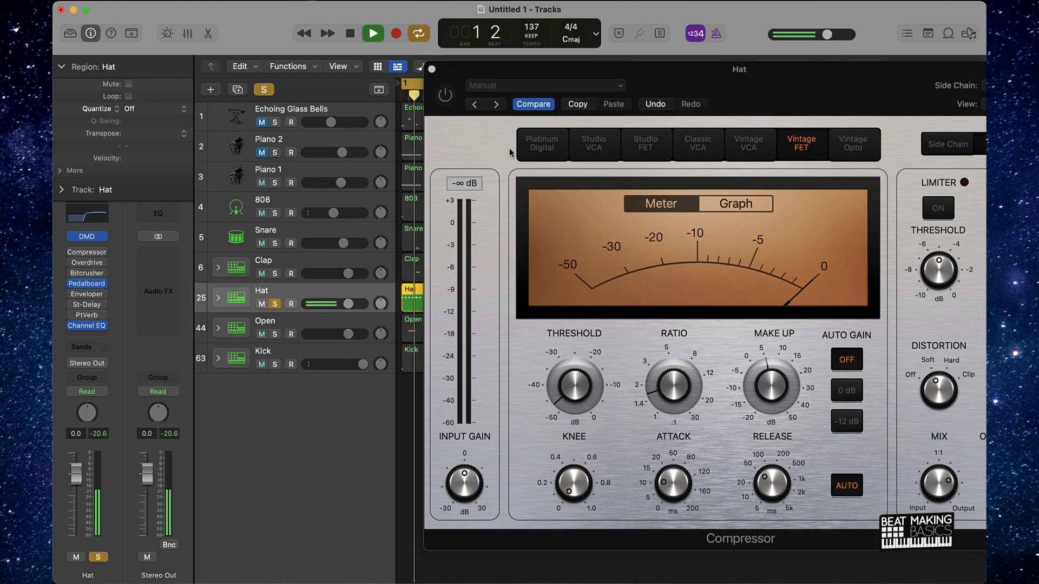
{"action": "key", "text": "space"}
{"action": "left_click", "coordinate": [445, 95]}
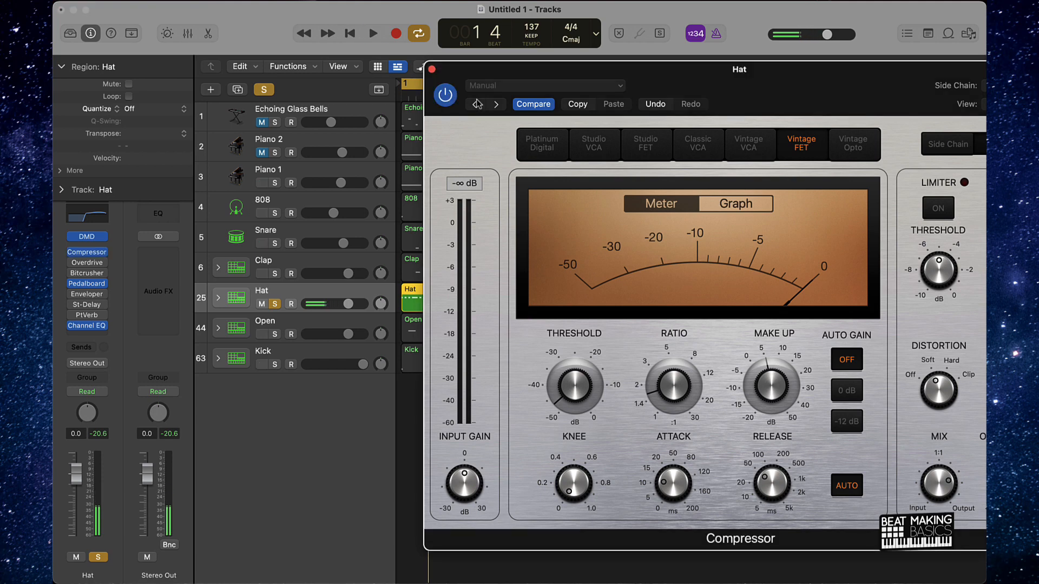
{"action": "key", "text": "space"}
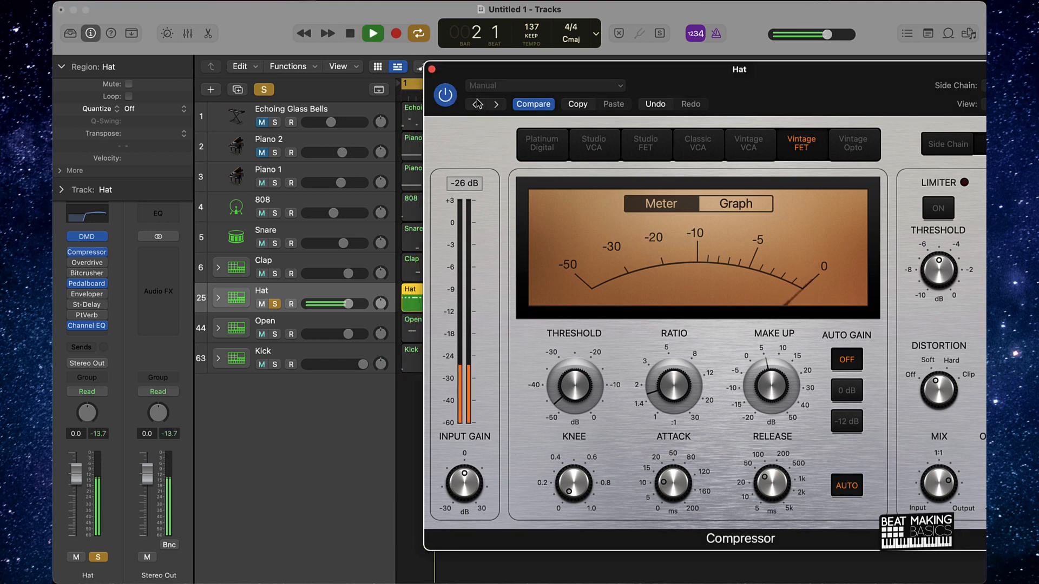
{"action": "key", "text": "space"}
Close the Hat track's compressor after reviewing its settings, turn off the Hat solo, and select the Clap track
{"action": "left_click_drag", "start_coordinate": [472, 71], "coordinate": [621, 44]}
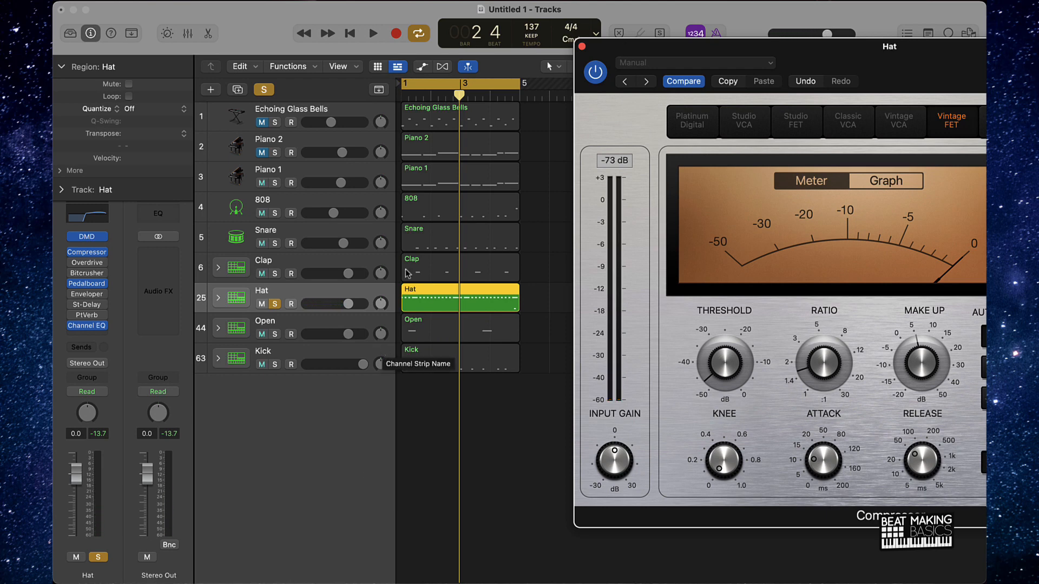
{"action": "left_click_drag", "start_coordinate": [605, 49], "coordinate": [605, 49]}
{"action": "left_click_drag", "start_coordinate": [497, 43], "coordinate": [545, 37]}
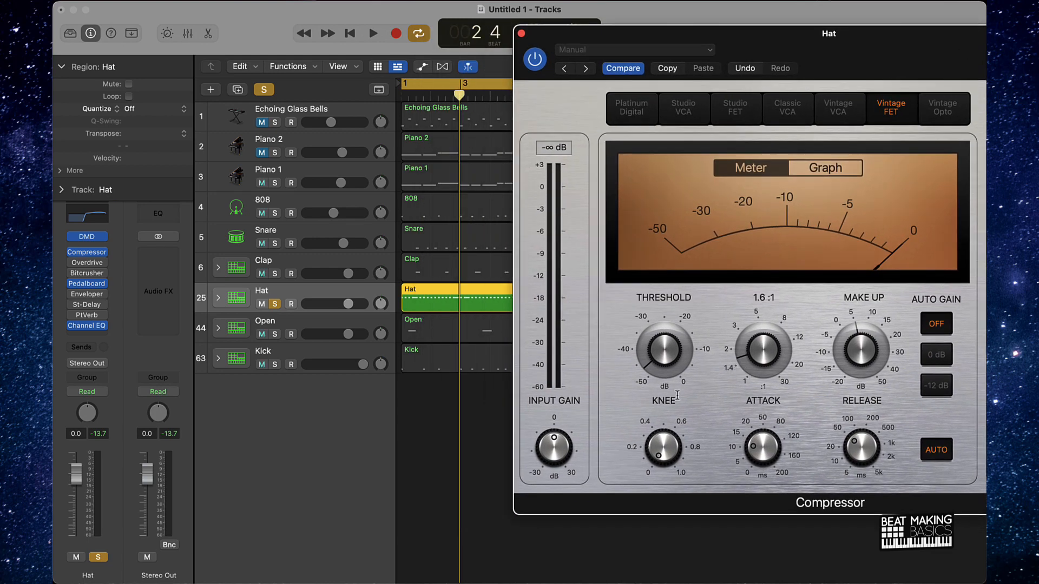
{"action": "mouse_move", "coordinate": [871, 348]}
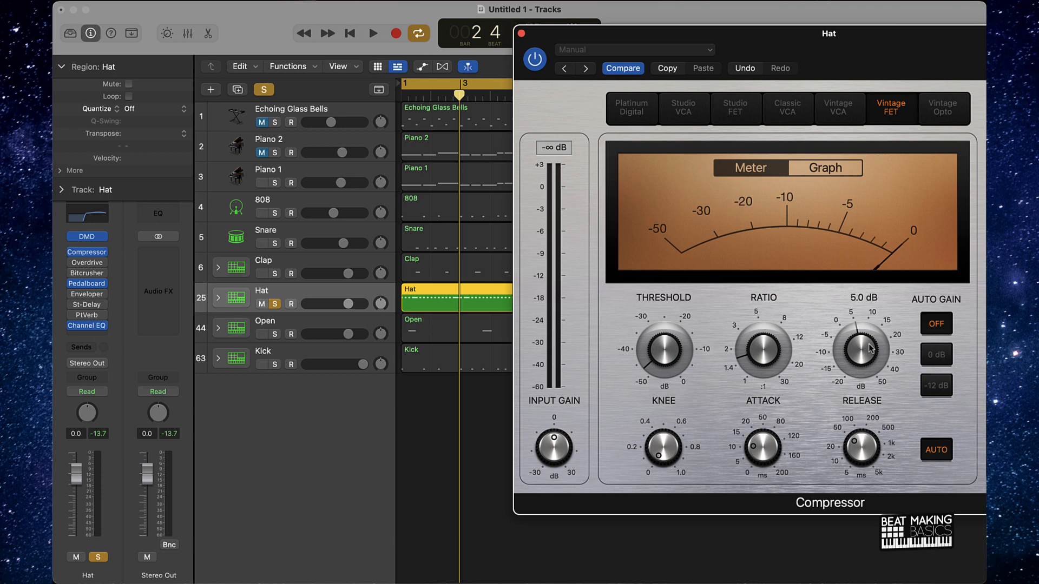
{"action": "mouse_move", "coordinate": [746, 470]}
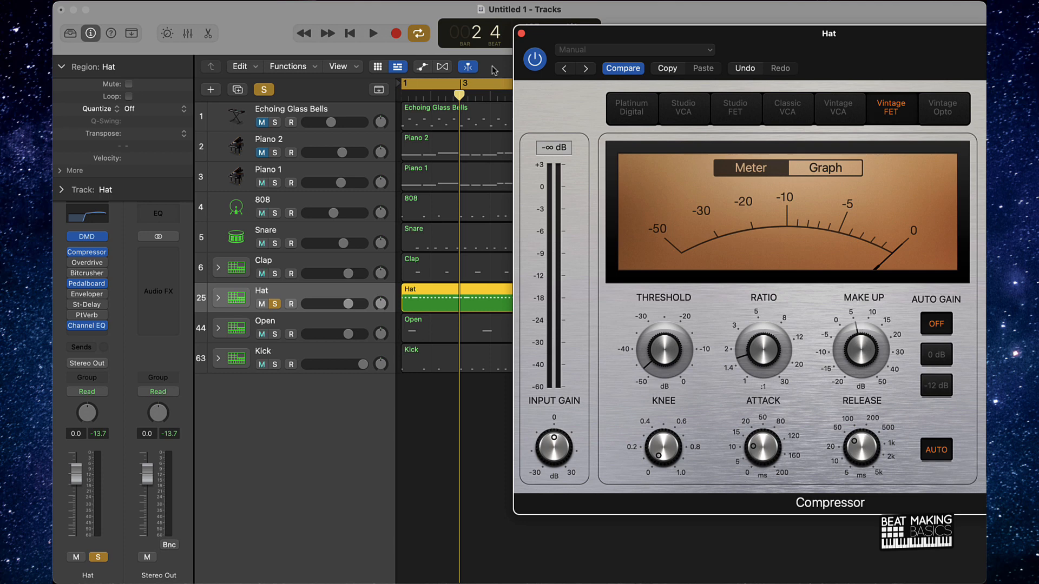
{"action": "left_click", "coordinate": [521, 33]}
{"action": "left_click", "coordinate": [688, 290]}
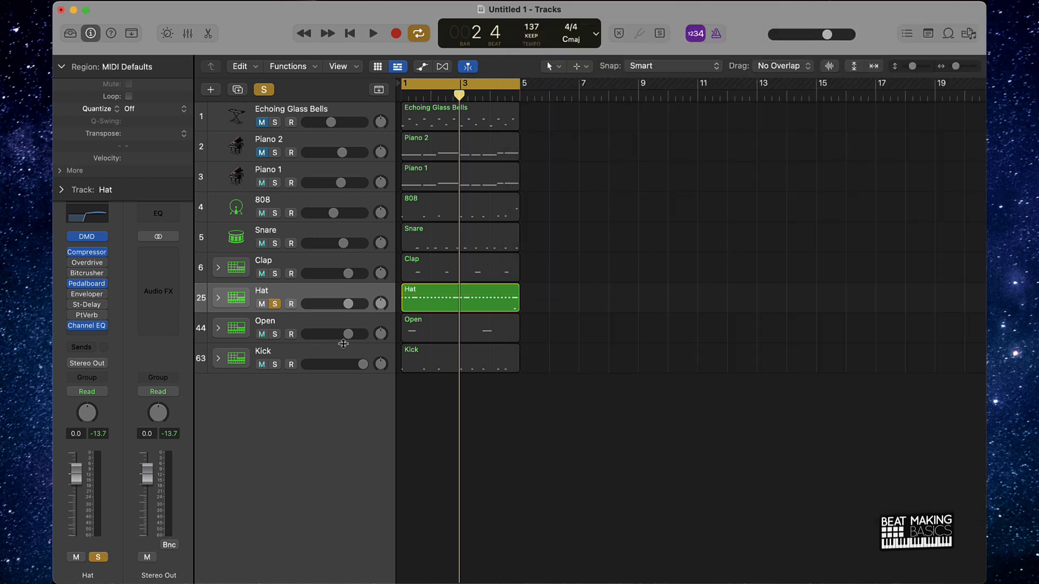
{"action": "left_click", "coordinate": [275, 304]}
{"action": "left_click", "coordinate": [281, 270]}
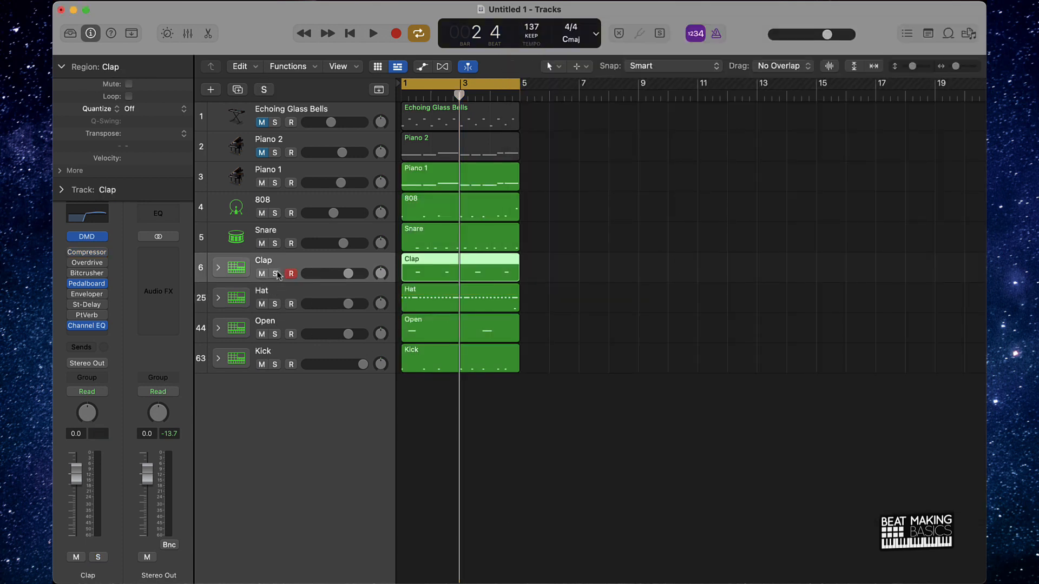
Play the loop, enable and open the Clap track's compressor, and set ratio to 2.0:1, attack to 8.5 ms, and threshold to -39.5 dB
{"action": "key", "text": "space"}
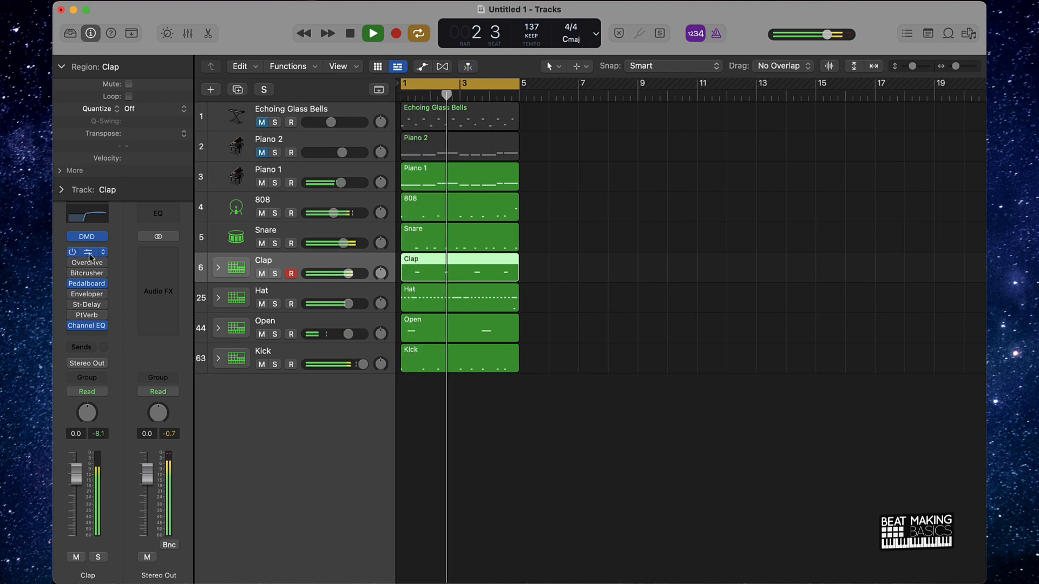
{"action": "left_click", "coordinate": [77, 254]}
{"action": "left_click_drag", "start_coordinate": [500, 416], "coordinate": [505, 498]}
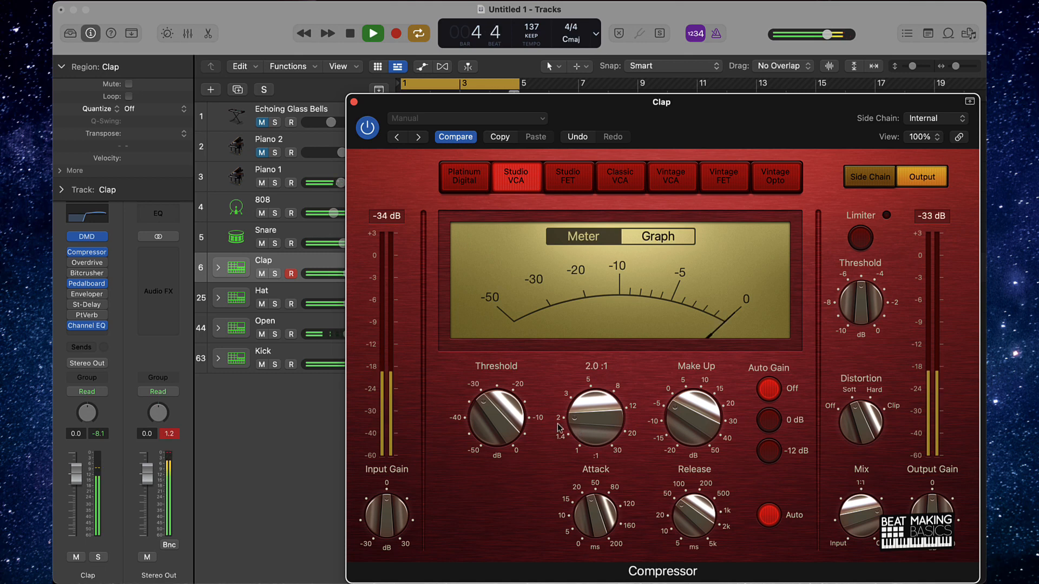
{"action": "mouse_move", "coordinate": [570, 427]}
{"action": "left_mouse_down"}
{"action": "mouse_move", "coordinate": [577, 436]}
{"action": "mouse_move", "coordinate": [576, 423]}
{"action": "left_mouse_up"}
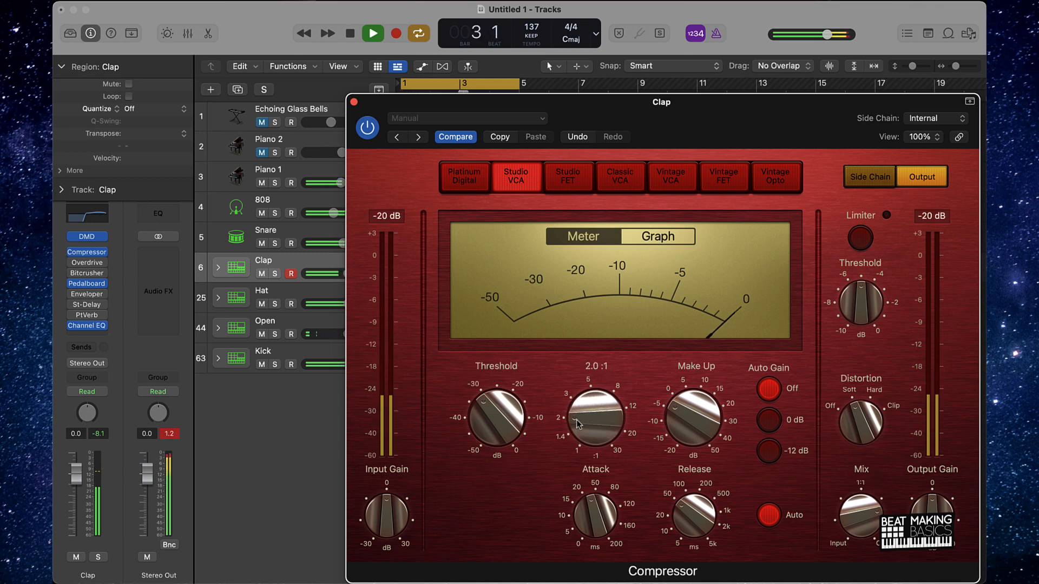
{"action": "left_click_drag", "start_coordinate": [628, 509], "coordinate": [625, 529]}
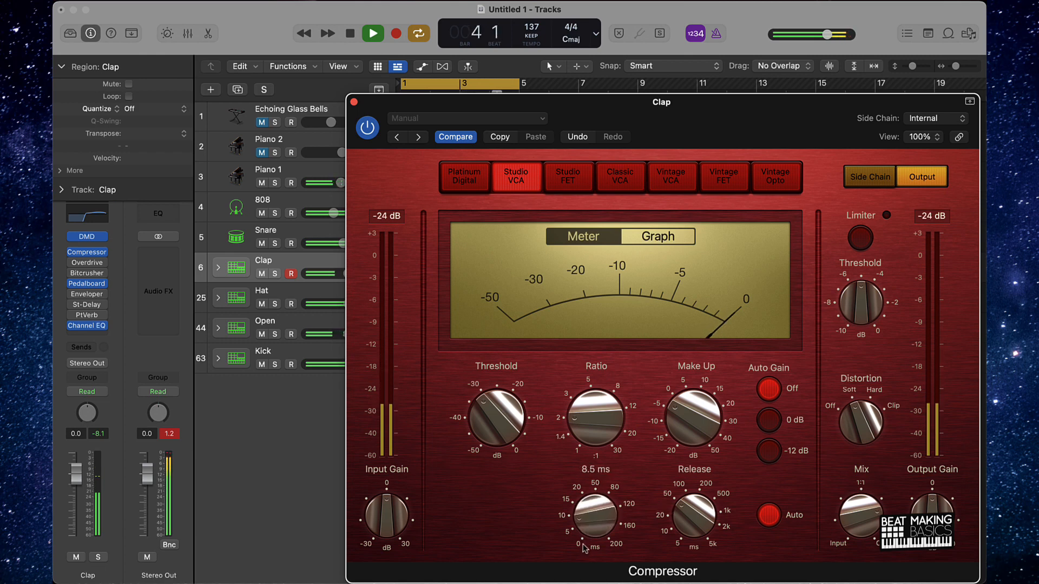
{"action": "left_click_drag", "start_coordinate": [507, 425], "coordinate": [484, 447]}
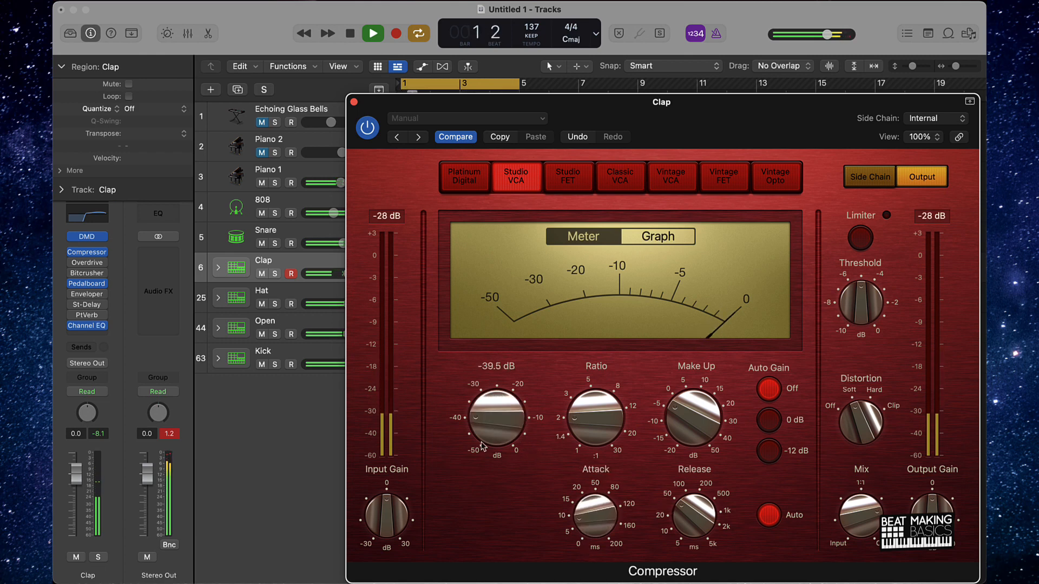
Raise the Clap compressor's make-up gain to 4.5 dB, lower its release, and shorten its attack to 4.5 ms
{"action": "left_click_drag", "start_coordinate": [683, 407], "coordinate": [681, 392]}
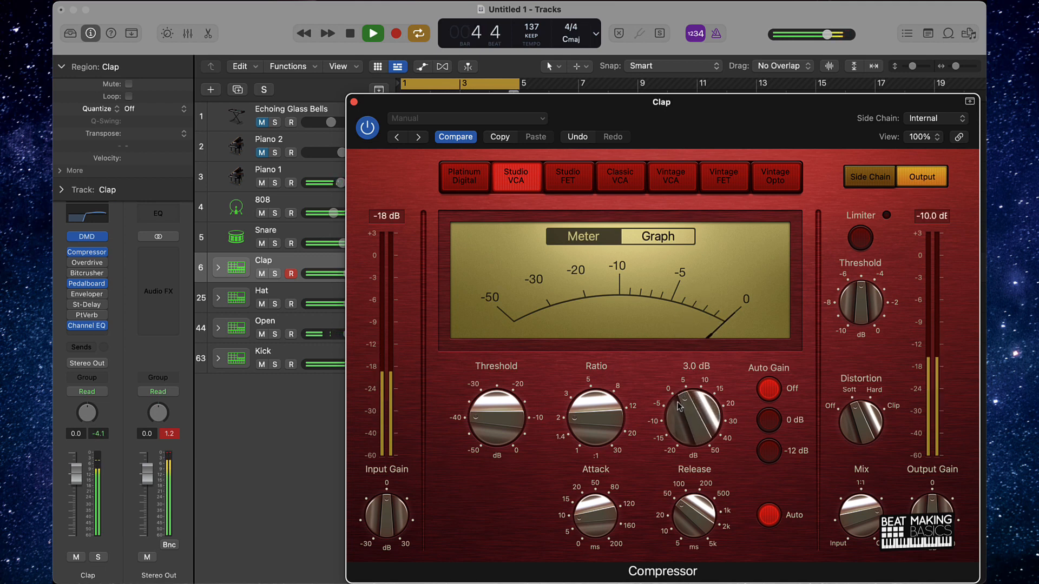
{"action": "mouse_move", "coordinate": [691, 512]}
{"action": "left_click_drag", "start_coordinate": [685, 515], "coordinate": [685, 543]}
{"action": "left_click_drag", "start_coordinate": [591, 525], "coordinate": [589, 539]}
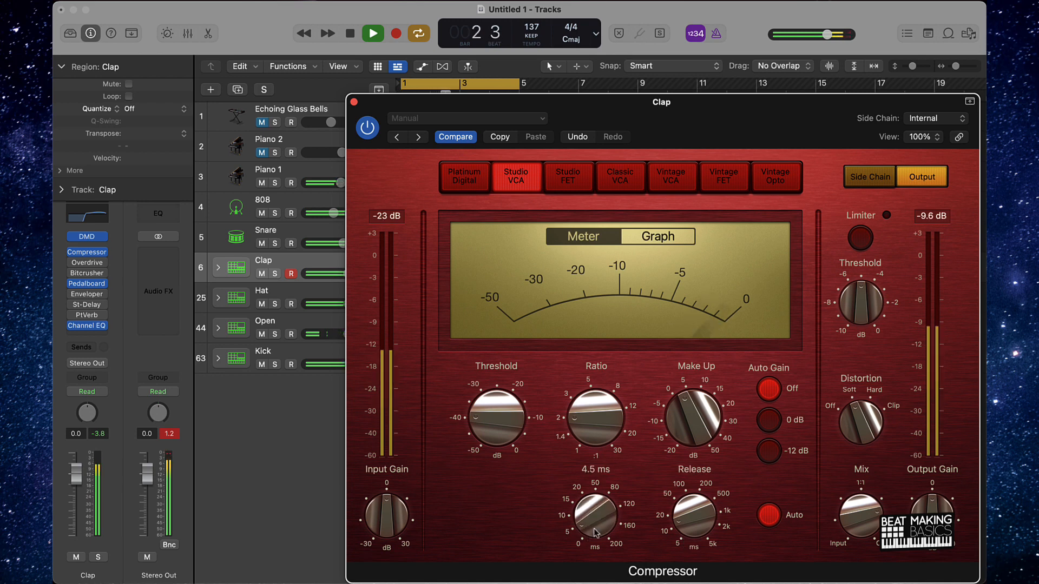
{"action": "left_click", "coordinate": [681, 428]}
{"action": "left_click_drag", "start_coordinate": [680, 428], "coordinate": [680, 419]}
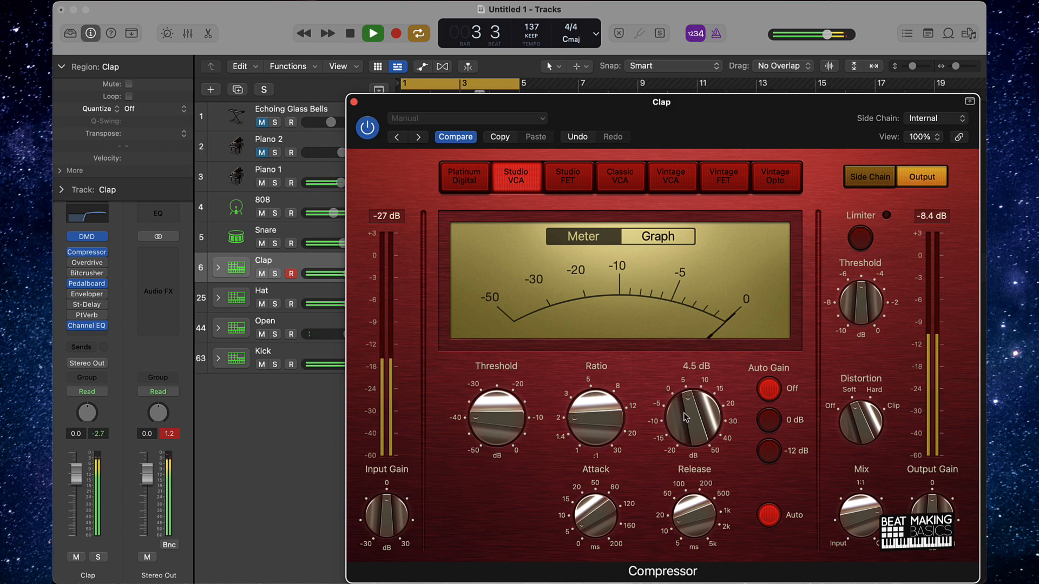
Switch the Clap compressor to the Vintage FET model with a 1.4:1 ratio and -41.0 dB threshold, stop playback, and close it
{"action": "left_click", "coordinate": [722, 177]}
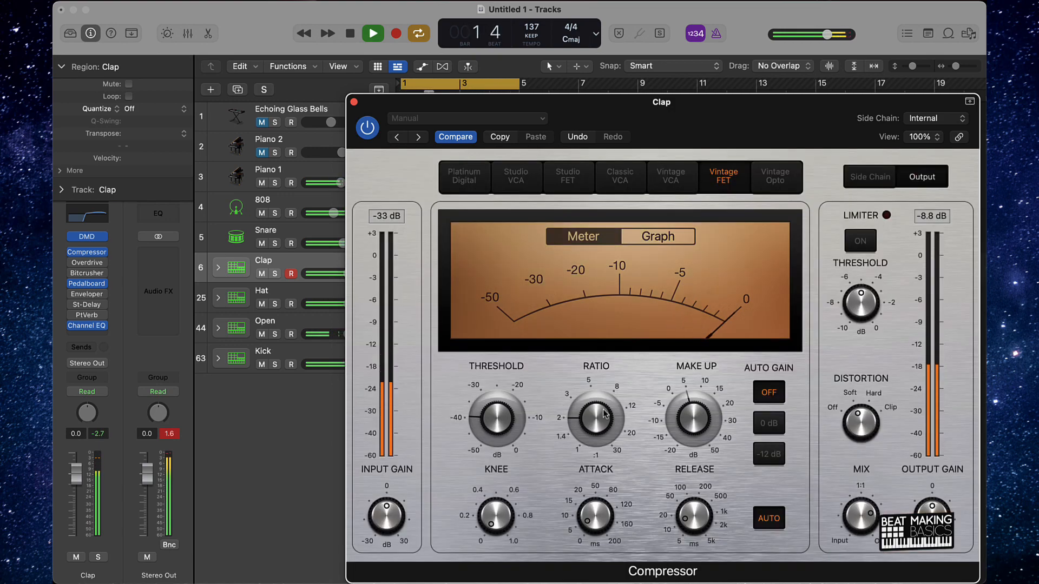
{"action": "left_click", "coordinate": [583, 423]}
{"action": "mouse_move", "coordinate": [582, 423]}
{"action": "left_mouse_down"}
{"action": "mouse_move", "coordinate": [584, 439]}
{"action": "mouse_move", "coordinate": [557, 427]}
{"action": "mouse_move", "coordinate": [588, 438]}
{"action": "left_mouse_up"}
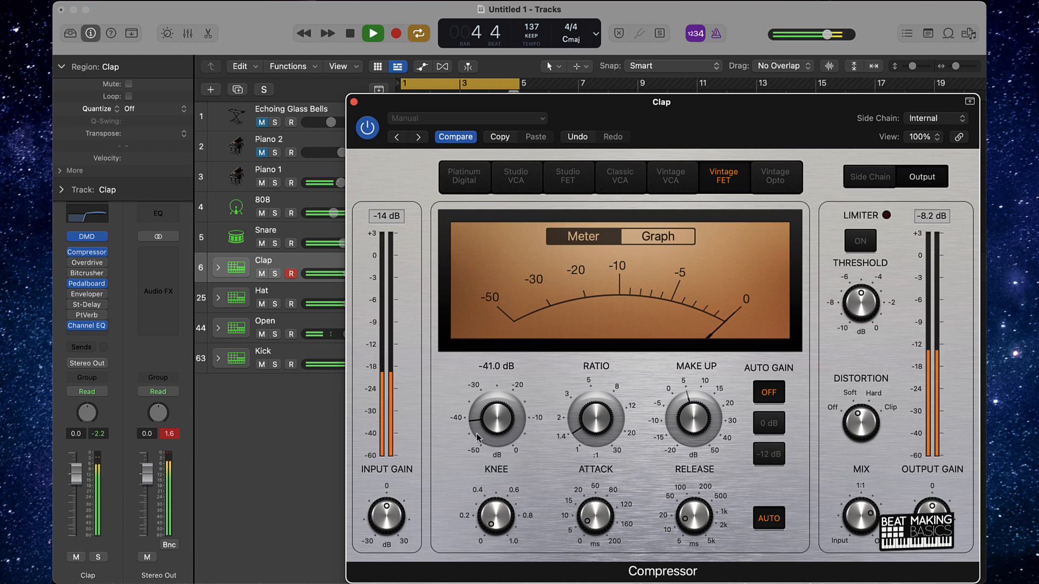
{"action": "key", "text": "space"}
{"action": "left_click", "coordinate": [354, 102]}
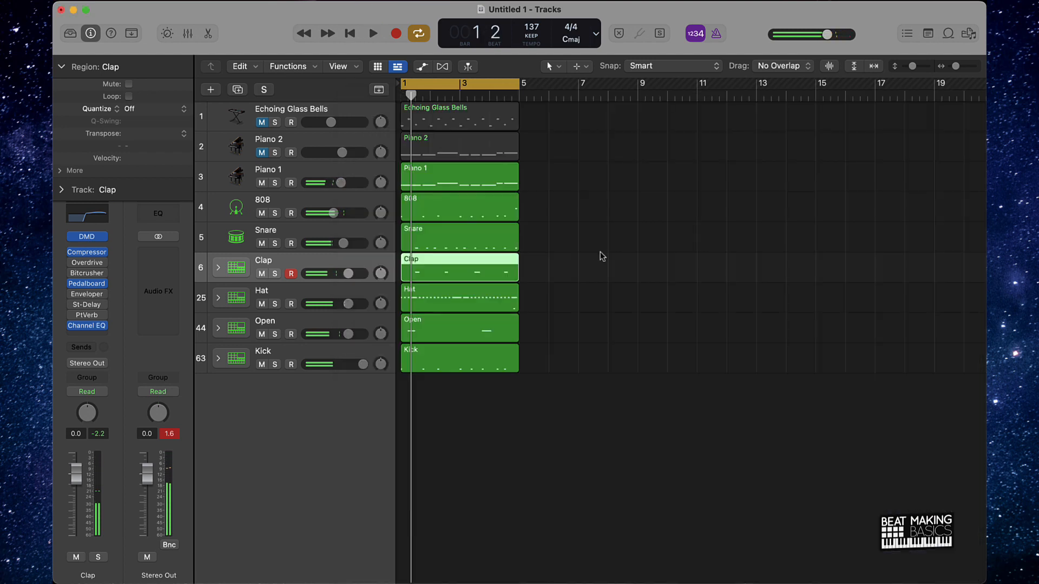
Disarm recording on the Clap track and compare playback with its compressor bypassed and turned back on
{"action": "left_click", "coordinate": [565, 266]}
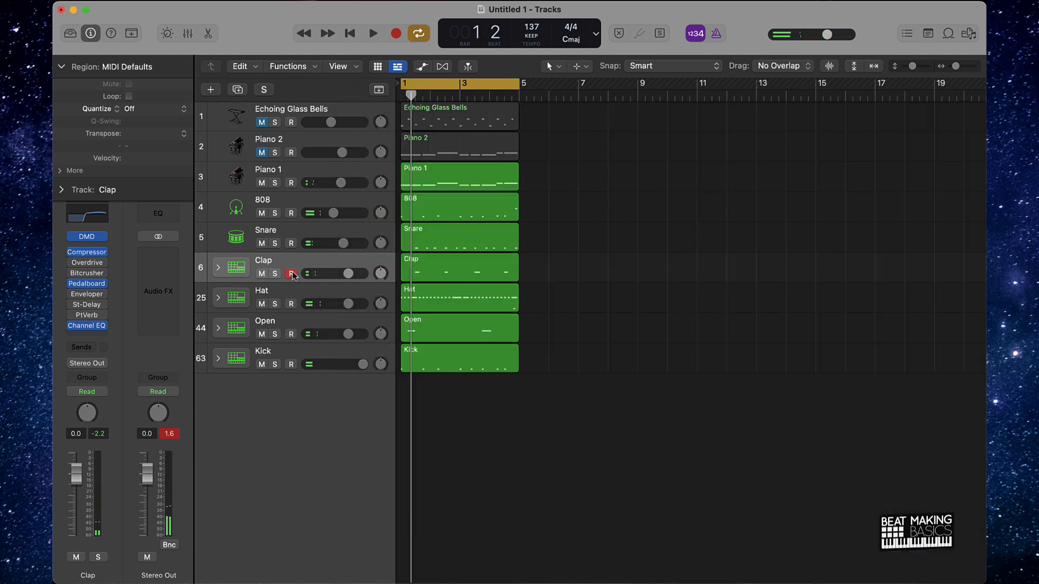
{"action": "left_click", "coordinate": [86, 252]}
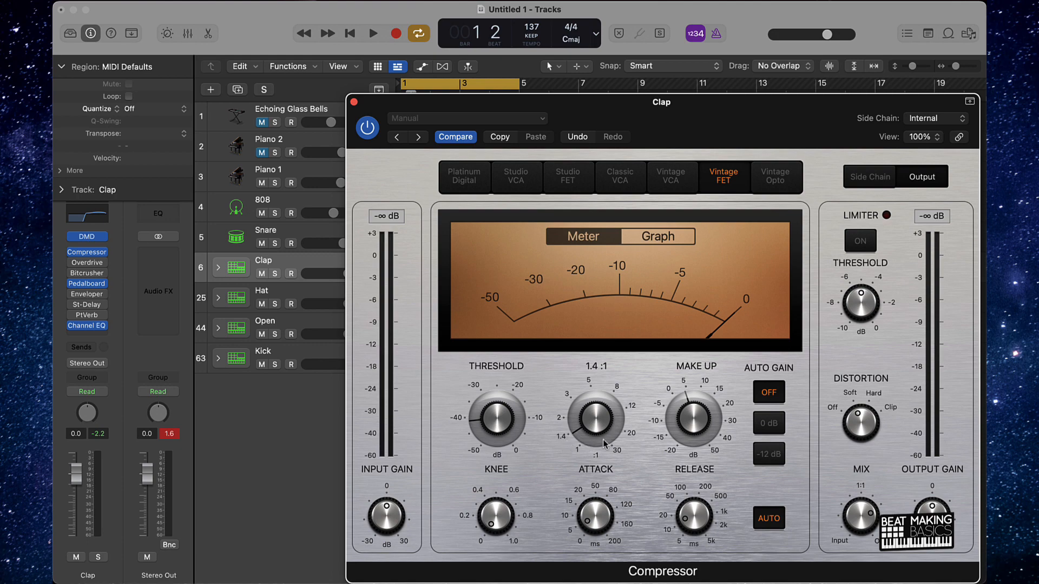
{"action": "left_click_drag", "start_coordinate": [694, 129], "coordinate": [877, 53]}
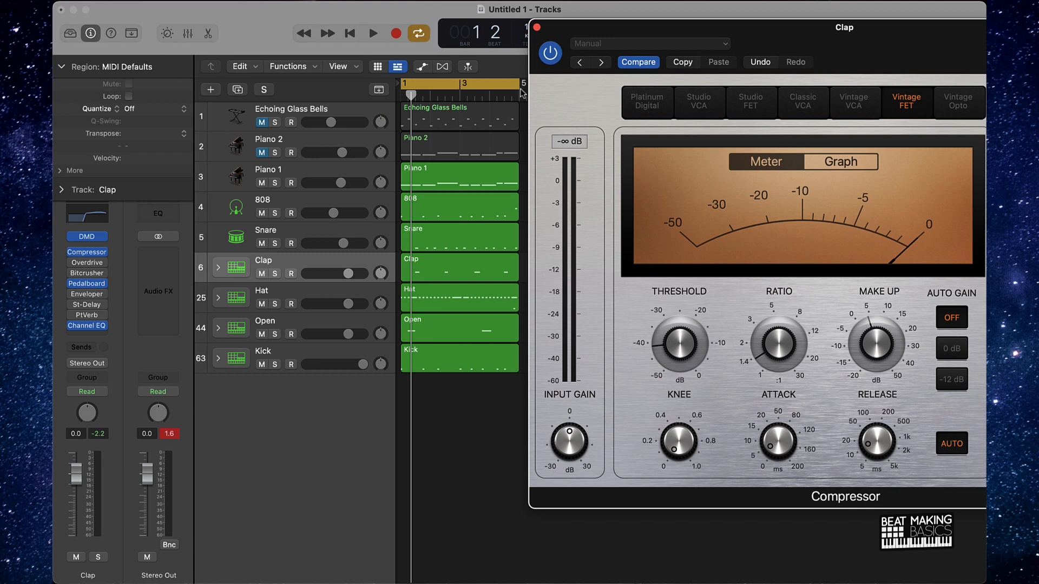
{"action": "key", "text": "space"}
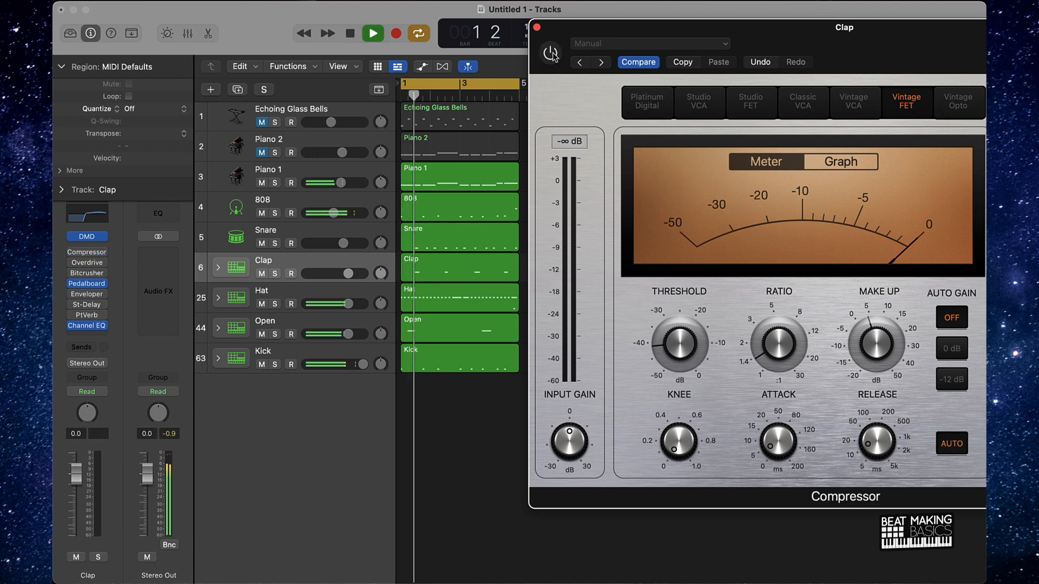
{"action": "left_click", "coordinate": [551, 54]}
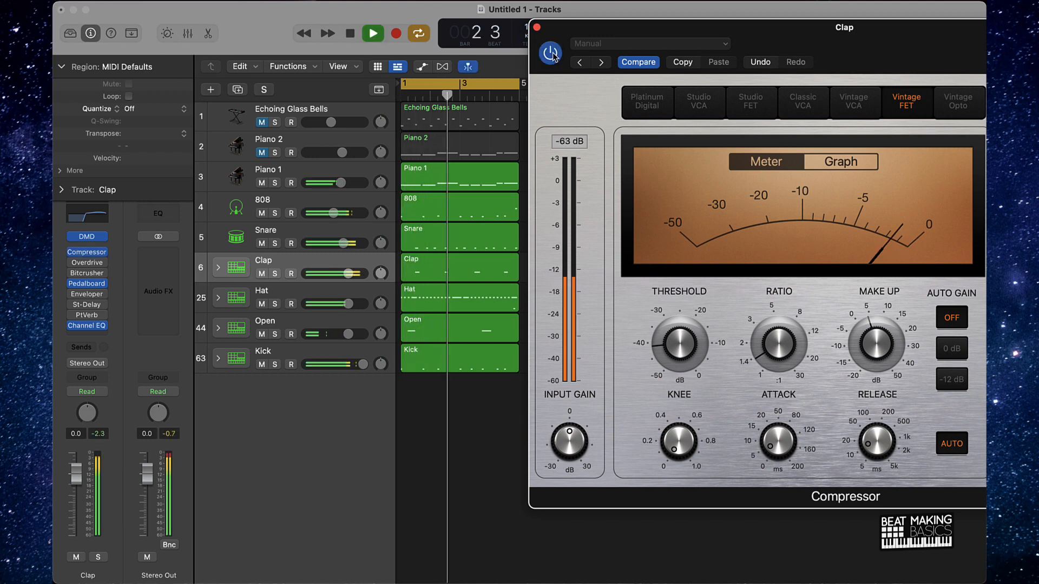
{"action": "key", "text": "space"}
Review the Clap compressor's ratio, attack, release, threshold, and make-up settings, and close its window
{"action": "mouse_move", "coordinate": [735, 324]}
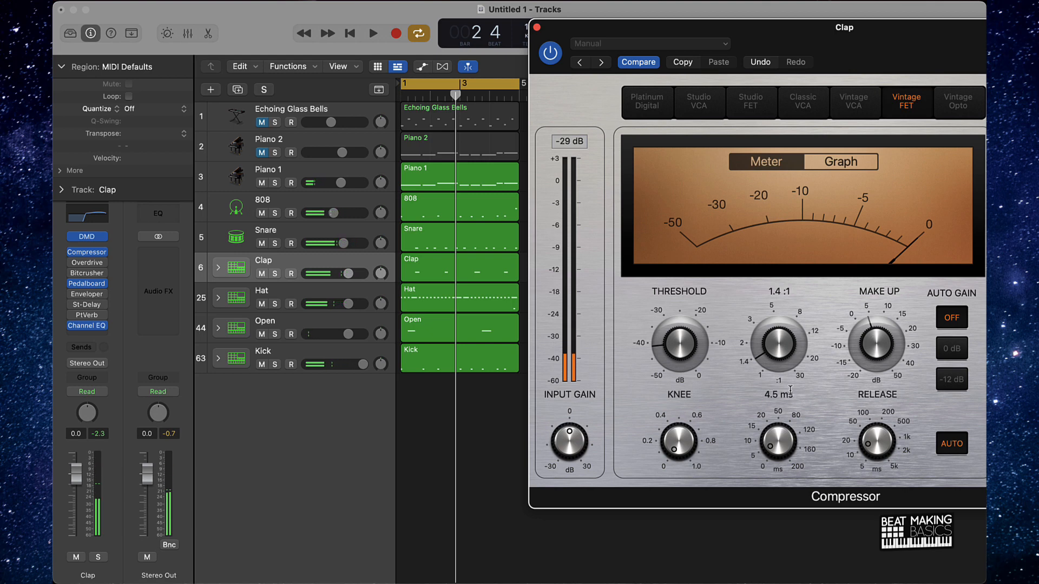
{"action": "left_click_drag", "start_coordinate": [936, 46], "coordinate": [789, 30]}
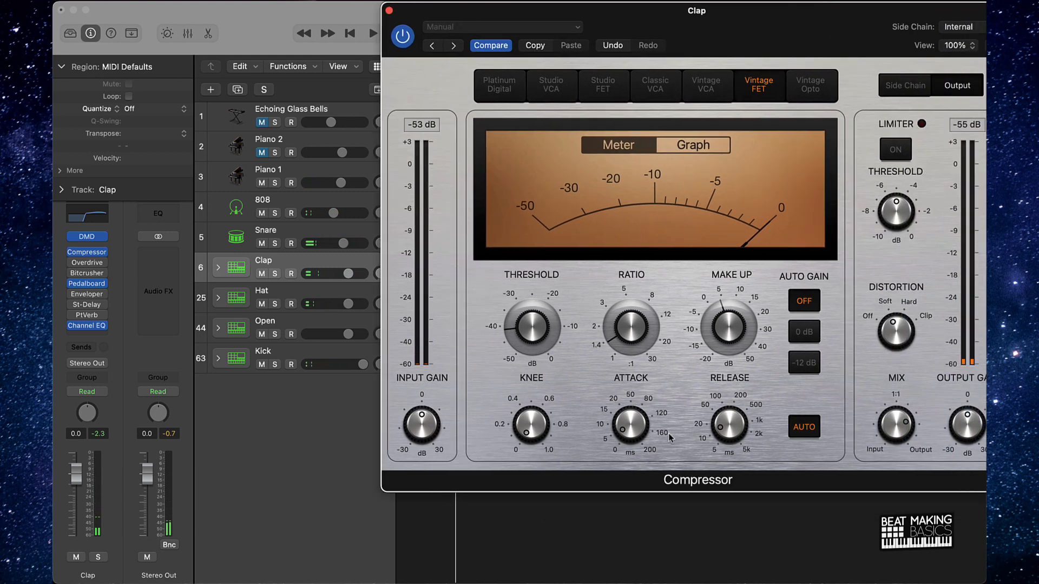
{"action": "mouse_move", "coordinate": [724, 426]}
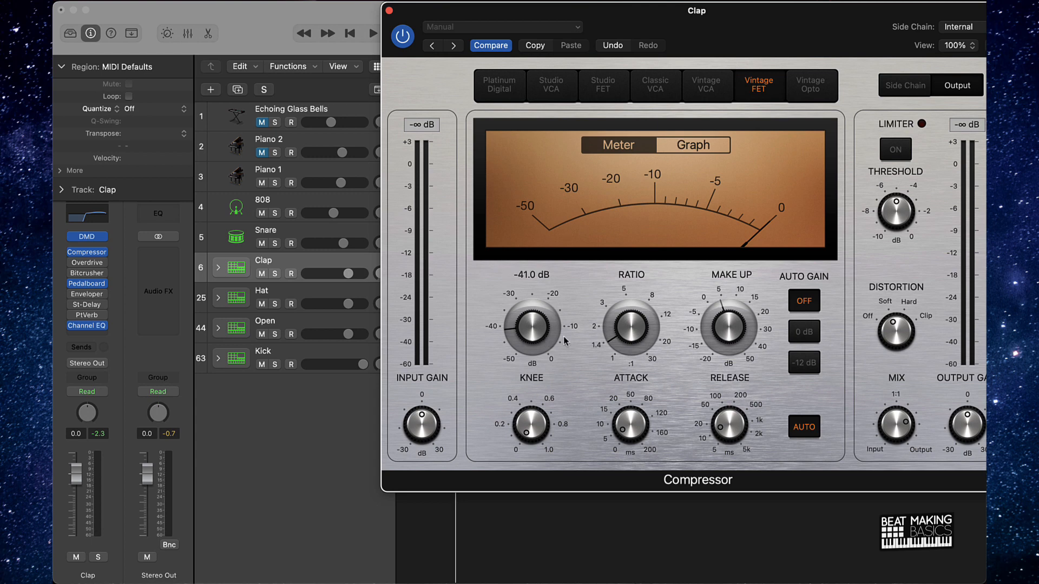
{"action": "mouse_move", "coordinate": [765, 325]}
{"action": "mouse_move", "coordinate": [724, 313]}
{"action": "left_click", "coordinate": [389, 10]}
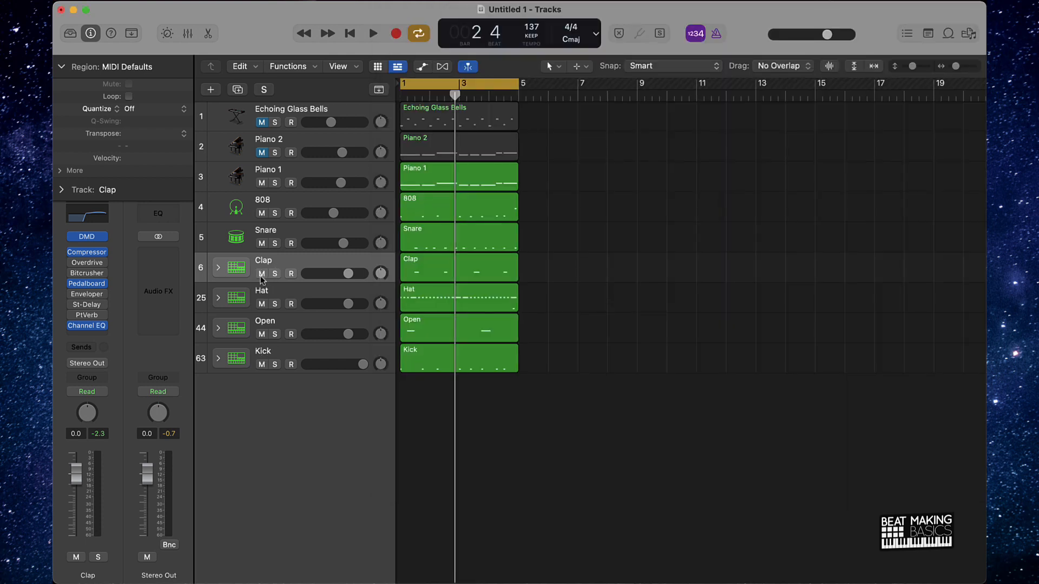
Add a Channel EQ to the Snare track and enable a low cut at 70.5 Hz with a 48 dB/Oct slope during playback
{"action": "left_click", "coordinate": [286, 235]}
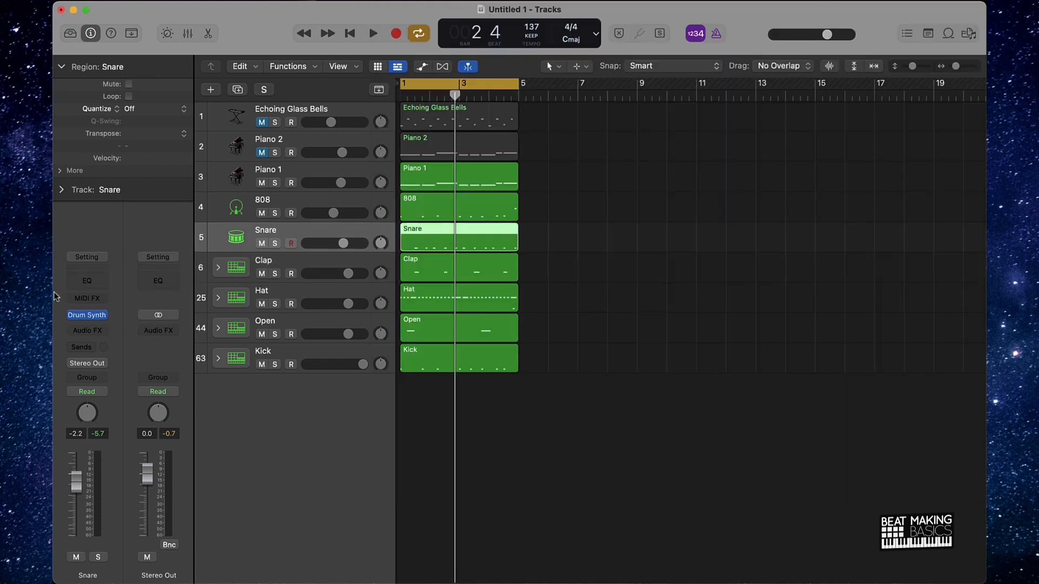
{"action": "left_click", "coordinate": [87, 325]}
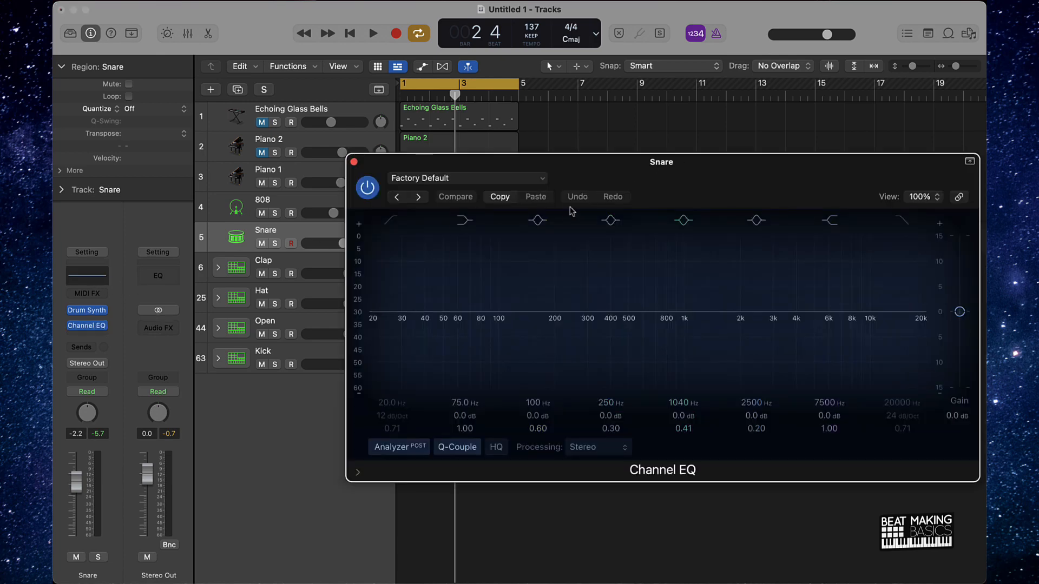
{"action": "key", "text": "space"}
{"action": "left_click", "coordinate": [392, 221]}
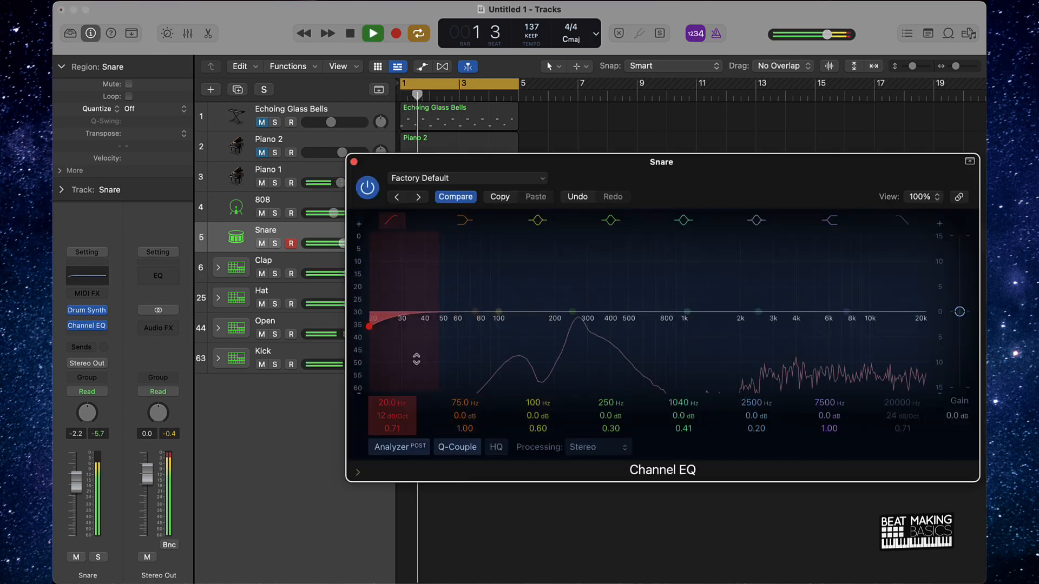
{"action": "mouse_move", "coordinate": [403, 421]}
{"action": "left_mouse_down"}
{"action": "mouse_move", "coordinate": [397, 379]}
{"action": "mouse_move", "coordinate": [392, 414]}
{"action": "left_mouse_up"}
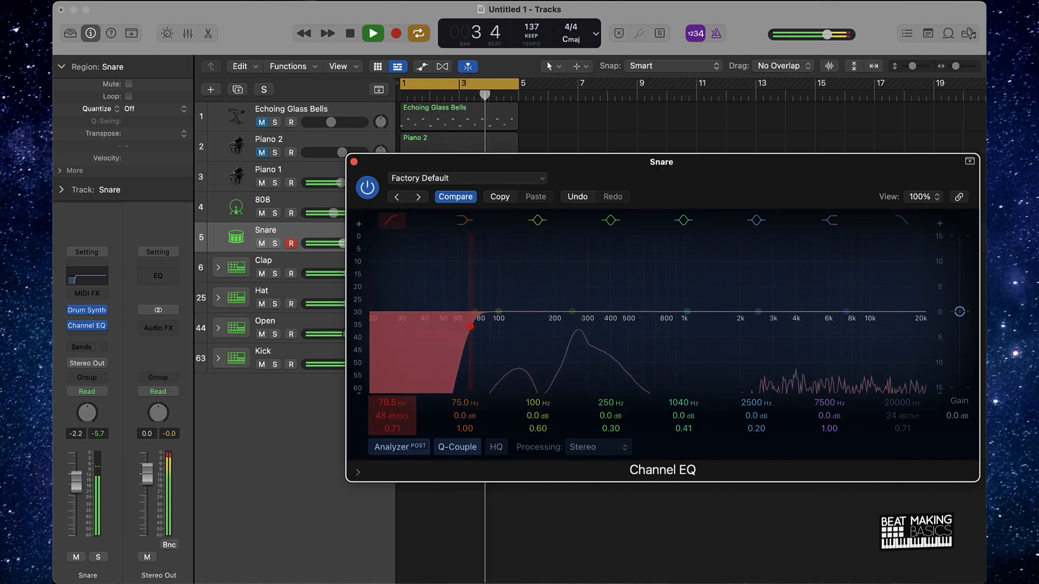
Boost the Snare EQ by 3.0 dB at 4860 Hz, close the EQ, and stop playback
{"action": "left_click_drag", "start_coordinate": [757, 311], "coordinate": [813, 297]}
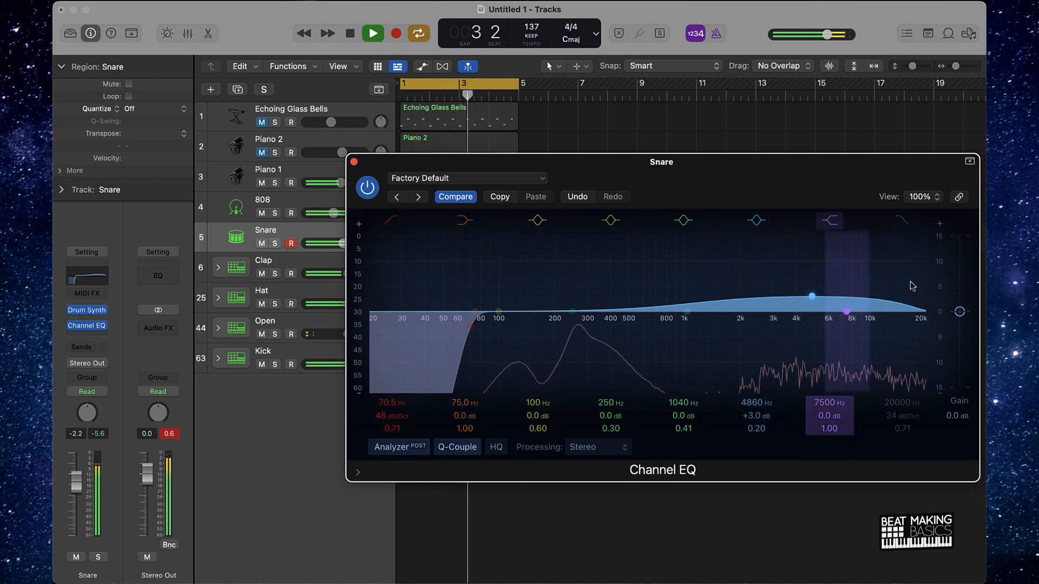
{"action": "left_click", "coordinate": [354, 162]}
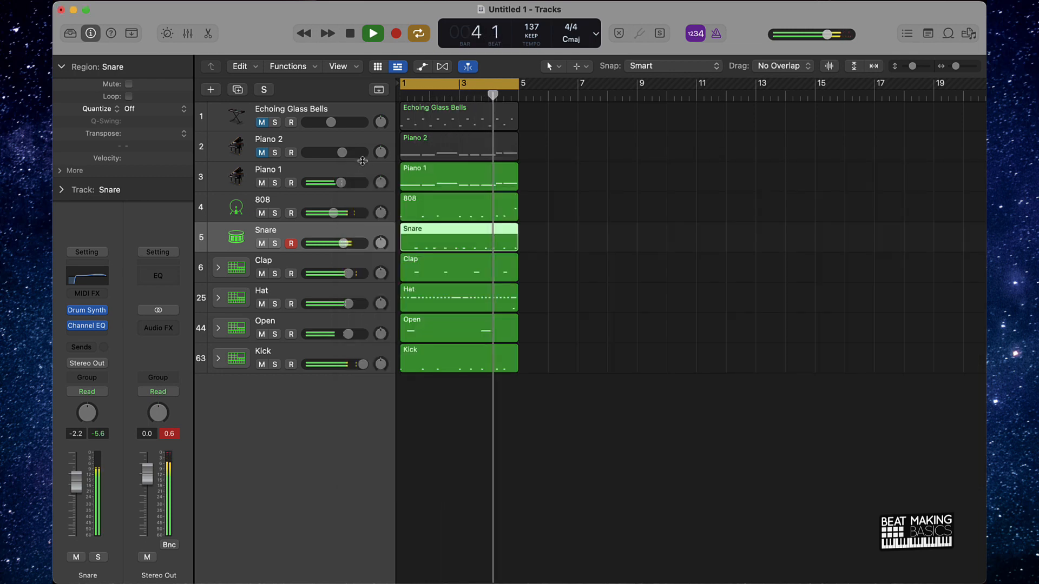
{"action": "left_click", "coordinate": [643, 218]}
{"action": "key", "text": "space"}
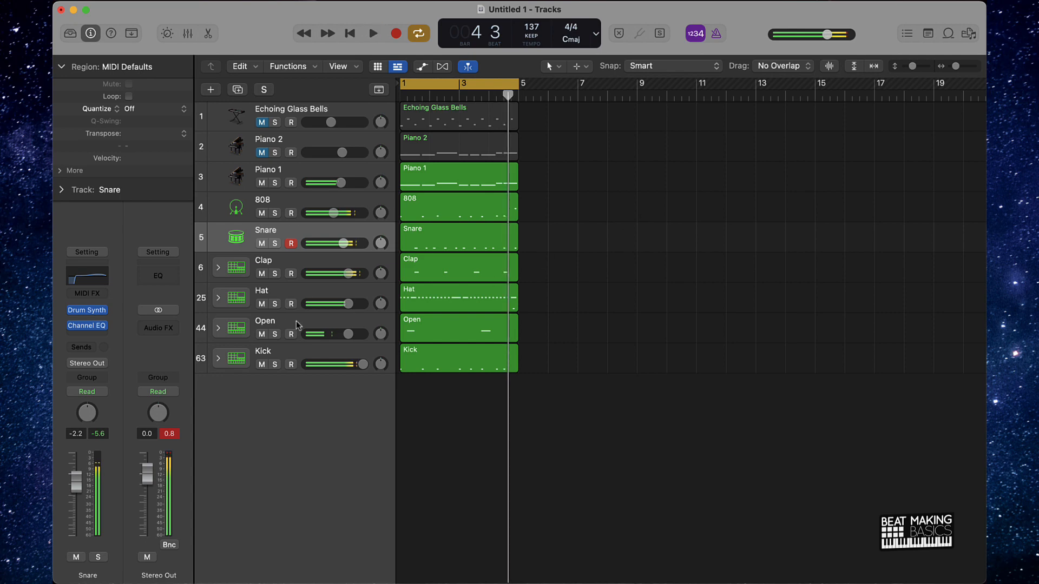
Add a stereo Compressor after the Snare track's EQ, start playback, and reposition the compressor window so its main controls are accessible
{"action": "left_click", "coordinate": [98, 337]}
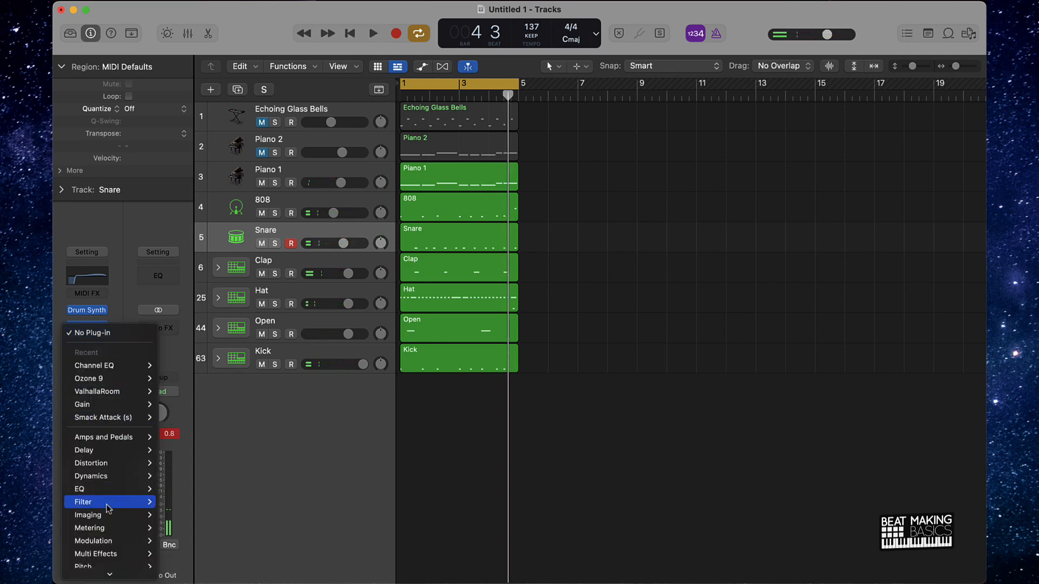
{"action": "mouse_move", "coordinate": [112, 477]}
{"action": "mouse_move", "coordinate": [205, 489]}
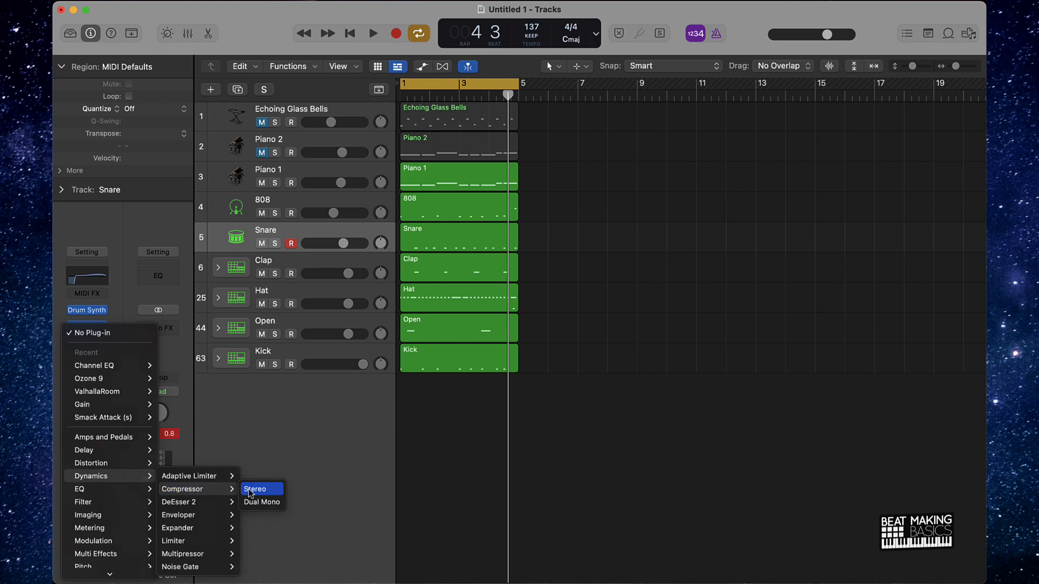
{"action": "left_click", "coordinate": [252, 490]}
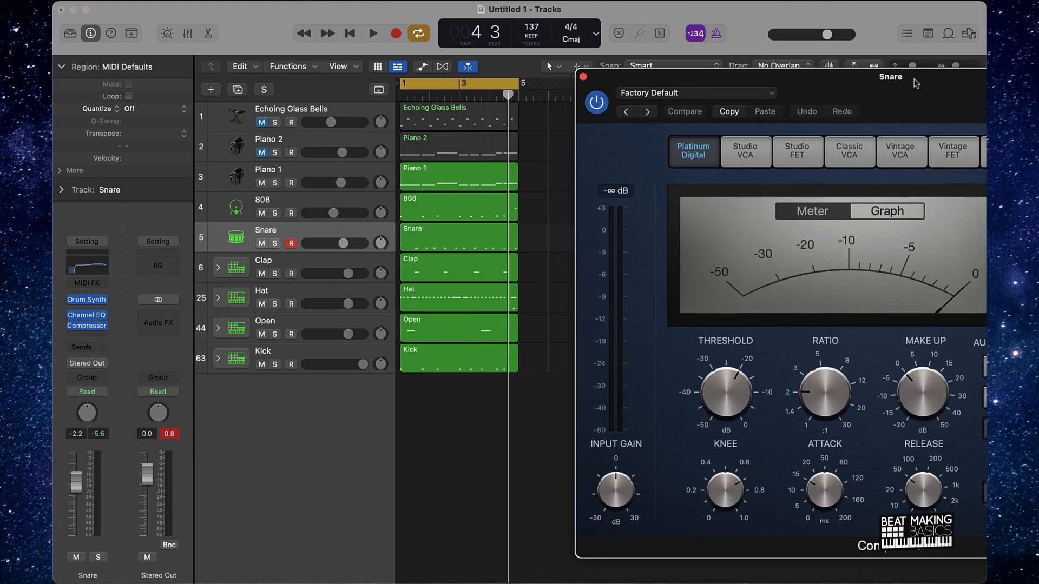
{"action": "key", "text": "space"}
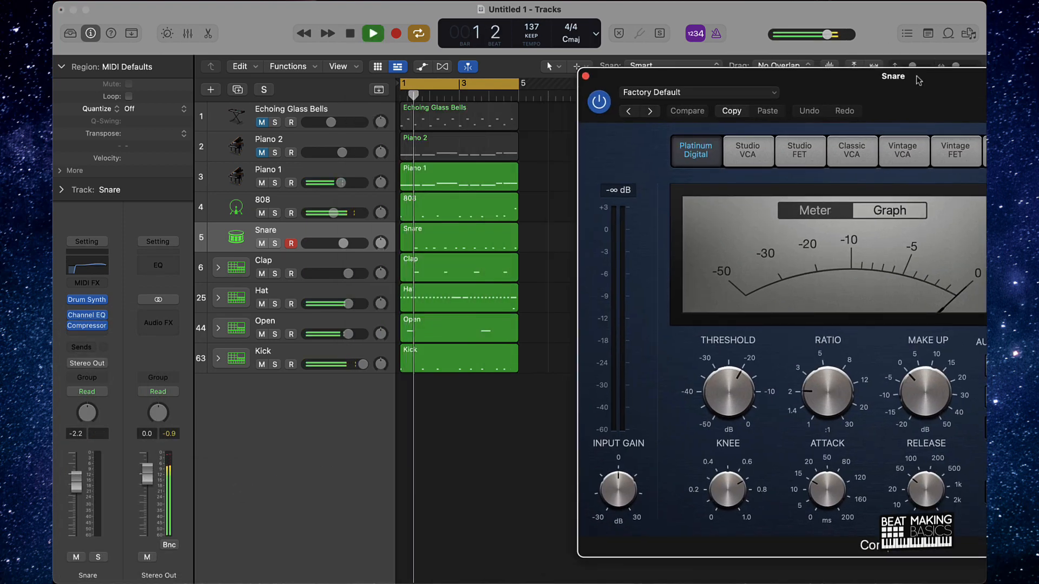
{"action": "left_click_drag", "start_coordinate": [918, 80], "coordinate": [794, 60]}
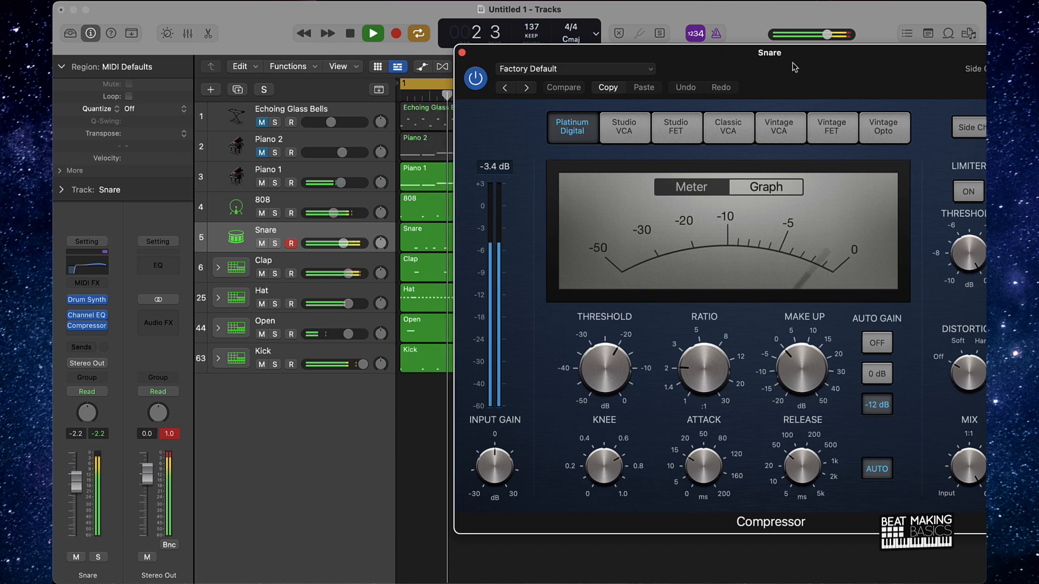
Adjust the Snare compressor's ratio and set its threshold to -26.5 dB, attack to 19.0 ms, and release to 18.0 ms
{"action": "mouse_move", "coordinate": [698, 373]}
{"action": "left_mouse_down"}
{"action": "mouse_move", "coordinate": [689, 390]}
{"action": "mouse_move", "coordinate": [686, 382]}
{"action": "left_mouse_up"}
{"action": "left_click_drag", "start_coordinate": [597, 378], "coordinate": [595, 390]}
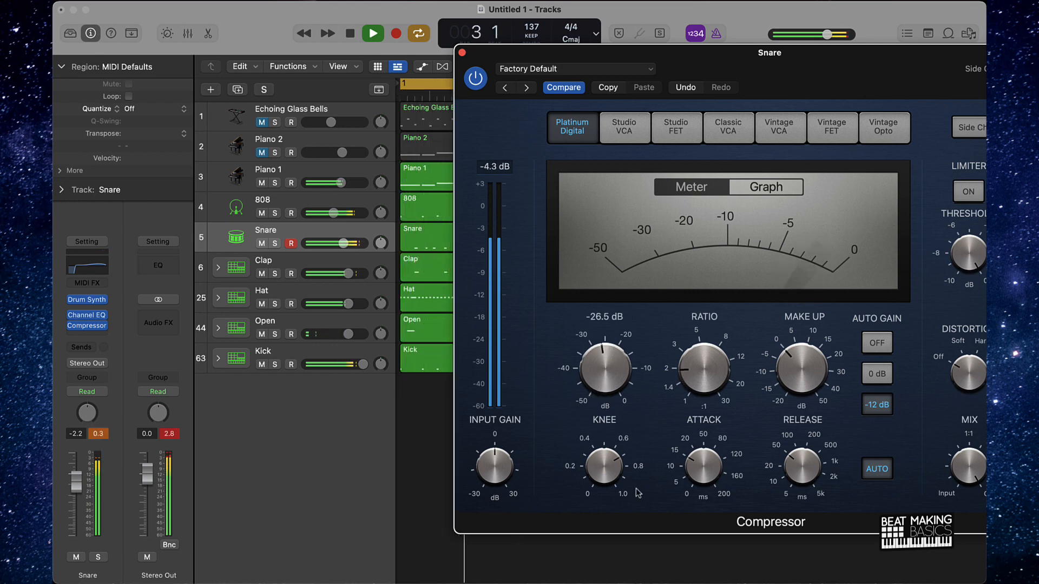
{"action": "left_click_drag", "start_coordinate": [697, 473], "coordinate": [701, 451]}
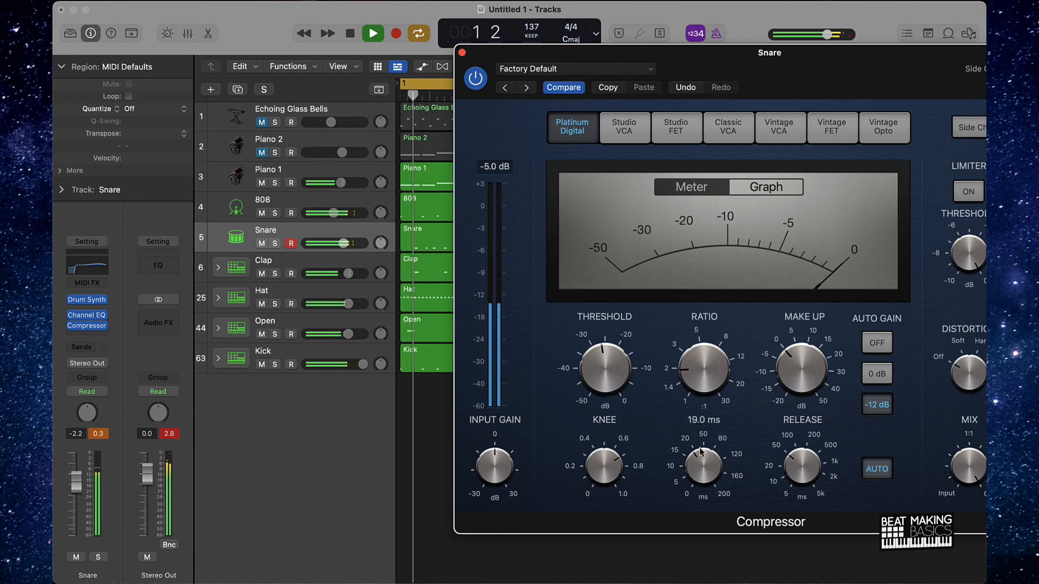
{"action": "left_click_drag", "start_coordinate": [802, 472], "coordinate": [800, 484]}
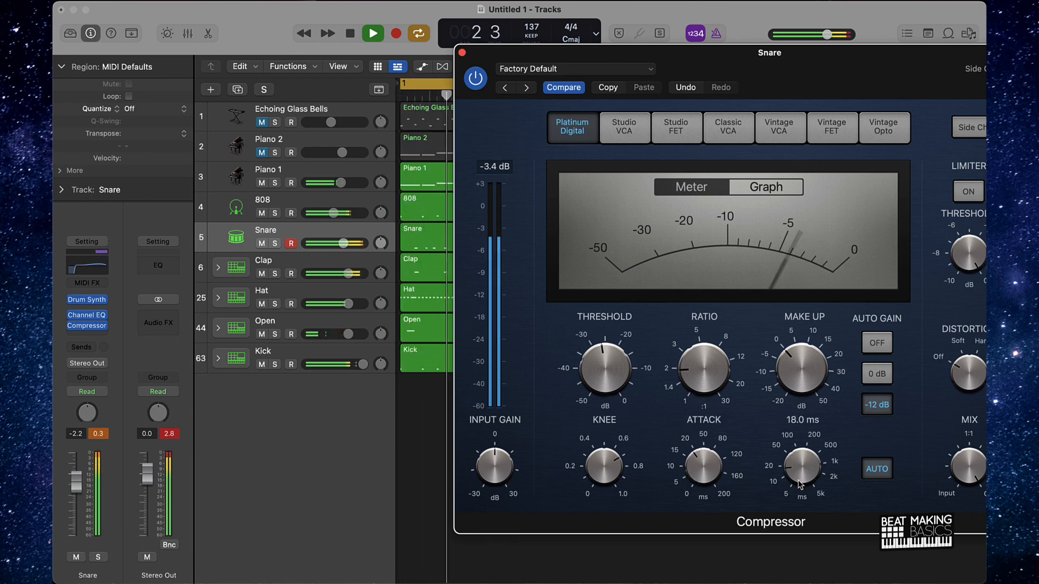
Close the Snare track's compressor and disarm the Snare track
{"action": "left_click", "coordinate": [462, 53]}
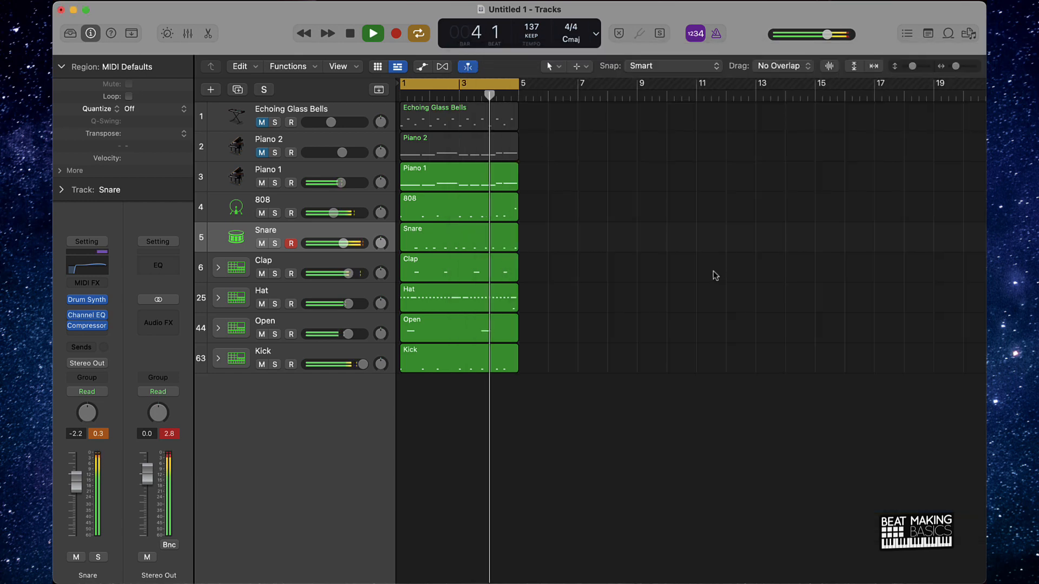
{"action": "left_click", "coordinate": [292, 243]}
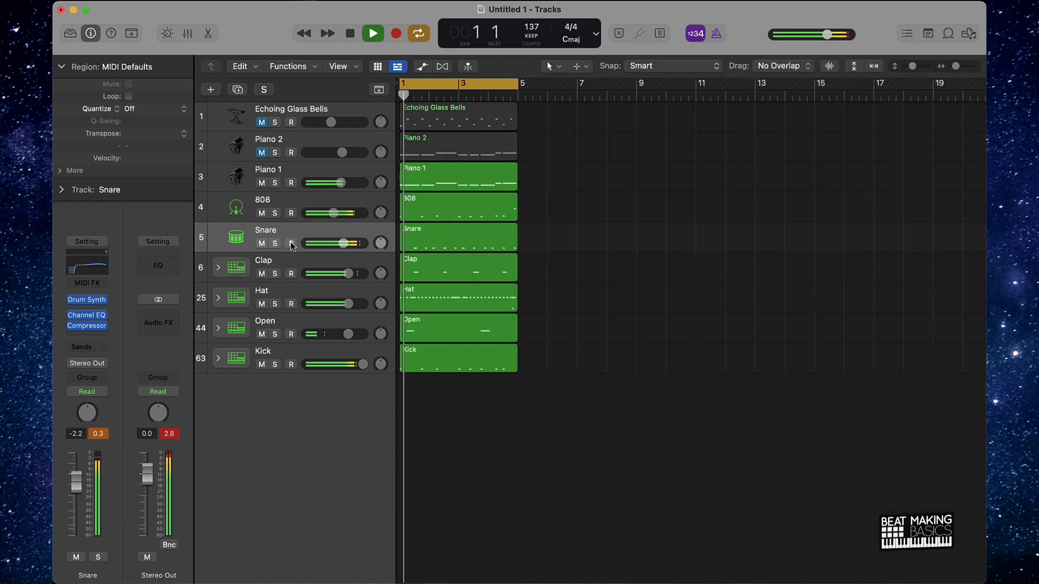
Enable a 48 dB/Oct low cut at 26.2 Hz in the Kick track's Channel EQ and audition it briefly
{"action": "left_click", "coordinate": [323, 369]}
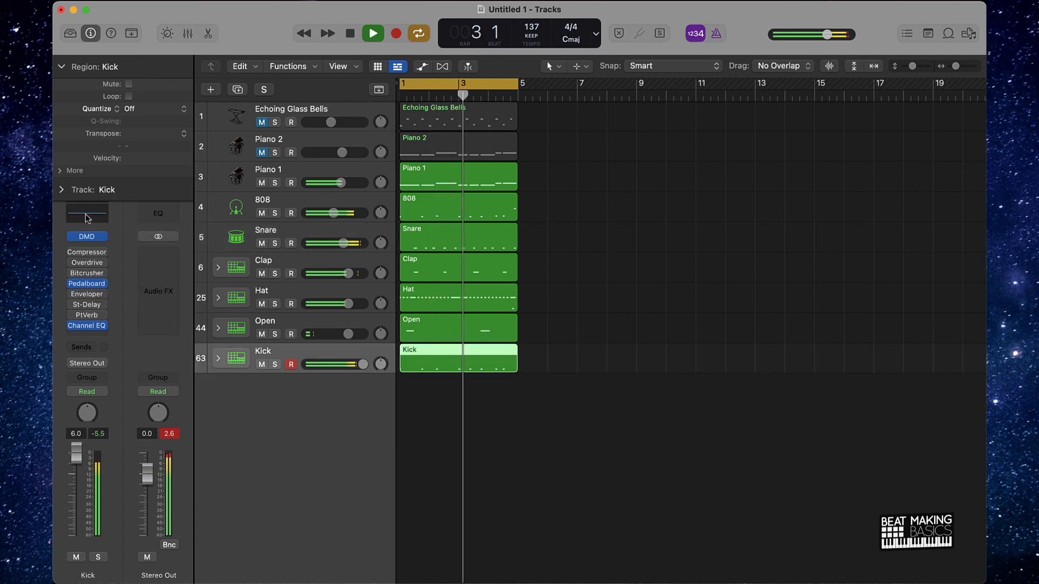
{"action": "left_click", "coordinate": [87, 215]}
{"action": "key", "text": "space"}
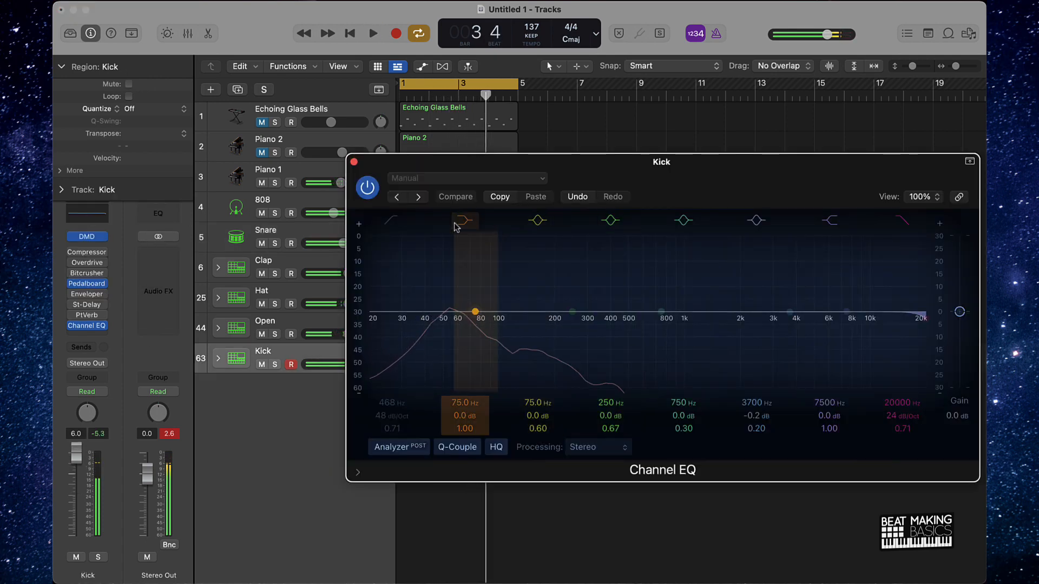
{"action": "left_click", "coordinate": [388, 221]}
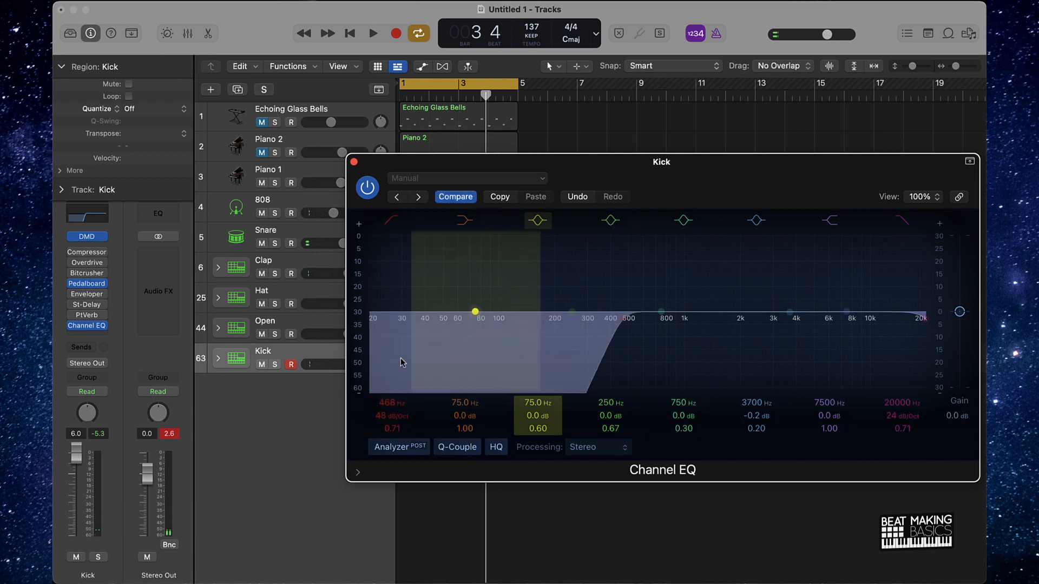
{"action": "left_click_drag", "start_coordinate": [392, 404], "coordinate": [392, 460]}
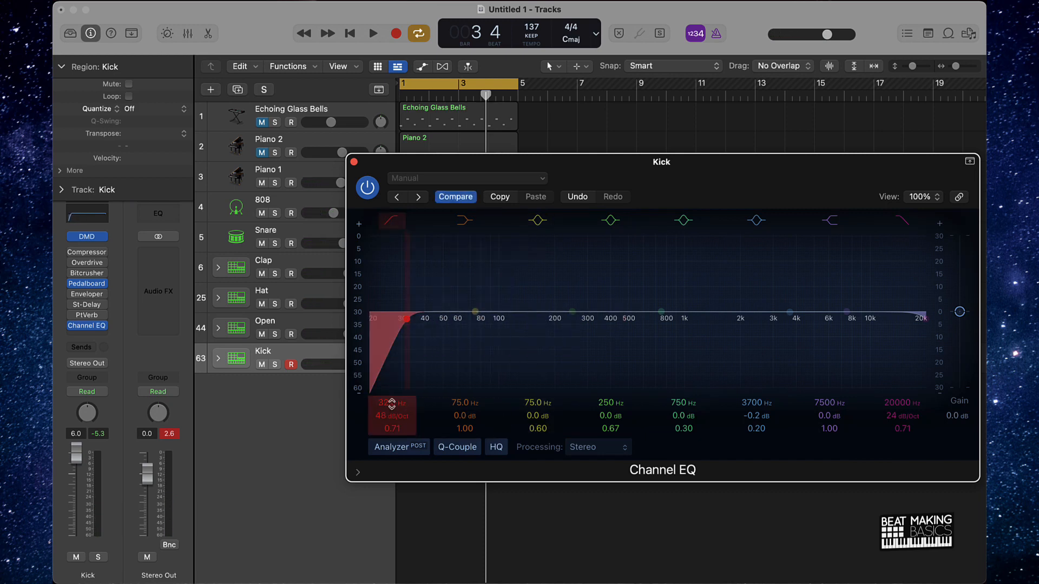
{"action": "left_click_drag", "start_coordinate": [392, 404], "coordinate": [391, 414]}
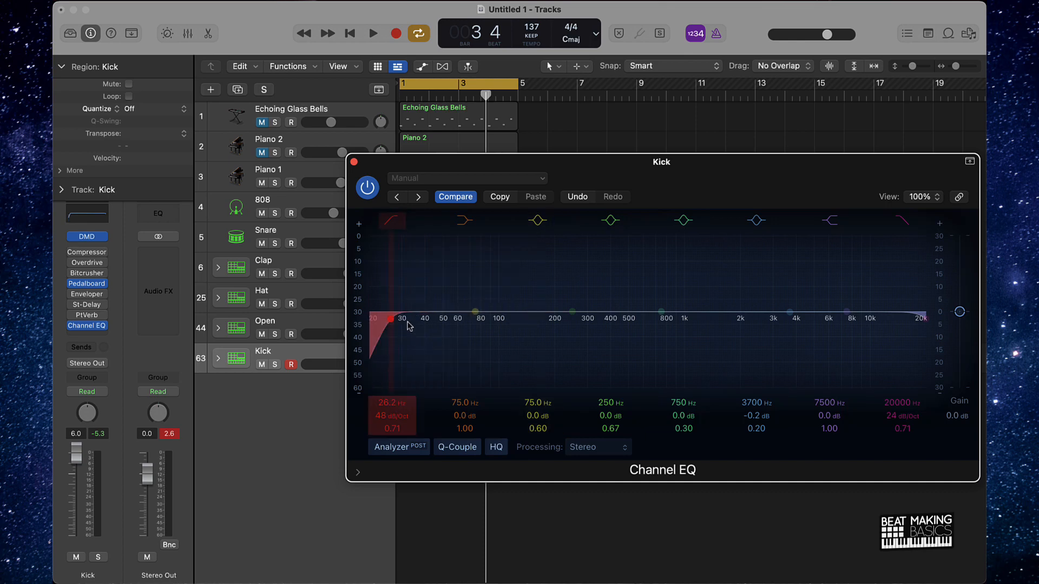
{"action": "key", "text": "space"}
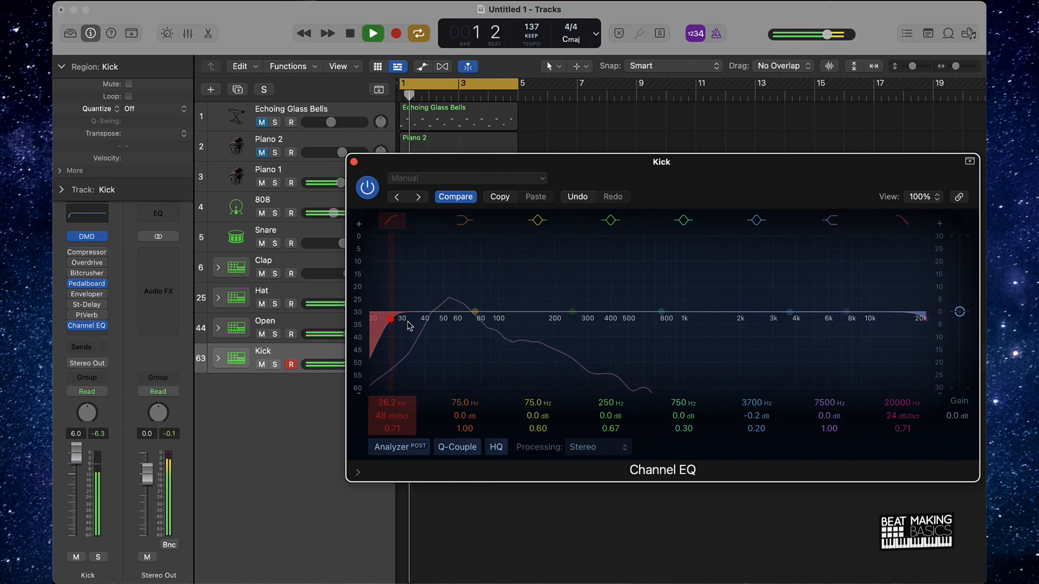
{"action": "key", "text": "space"}
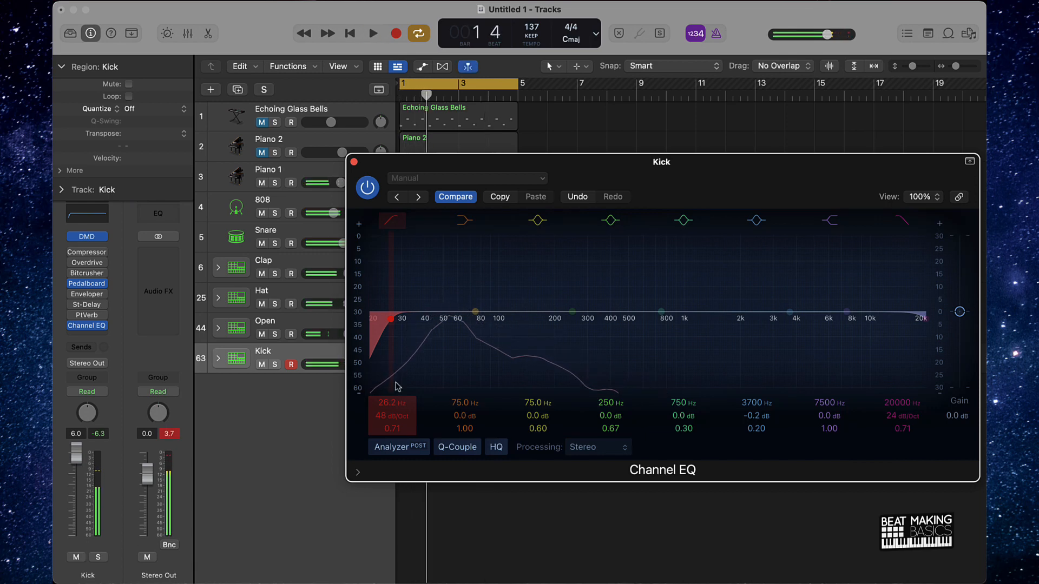
Set the Kick EQ's low cut to 31.2 Hz, check it during playback, and close the EQ
{"action": "left_click_drag", "start_coordinate": [391, 404], "coordinate": [392, 396]}
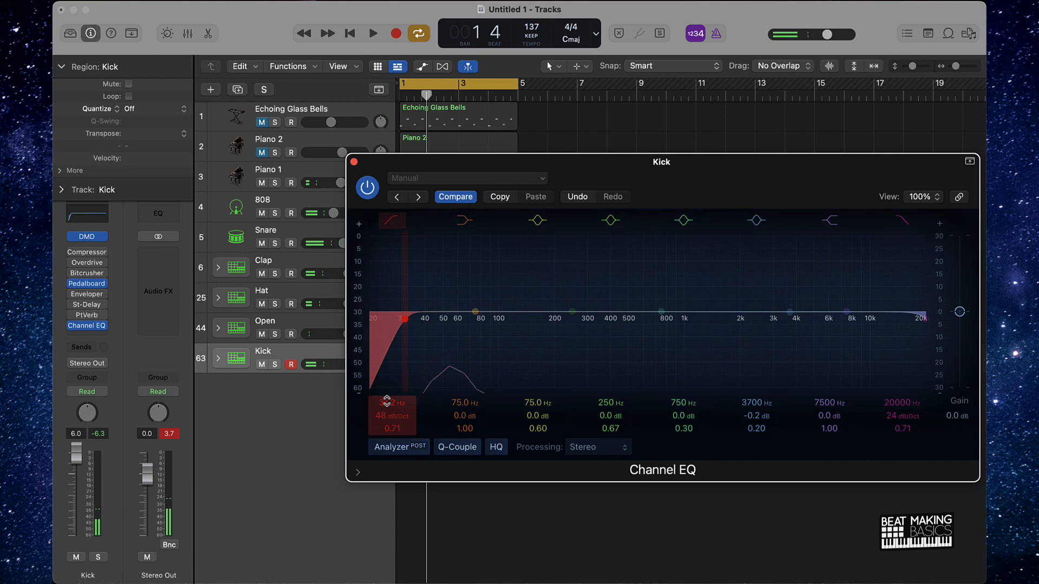
{"action": "key", "text": "space"}
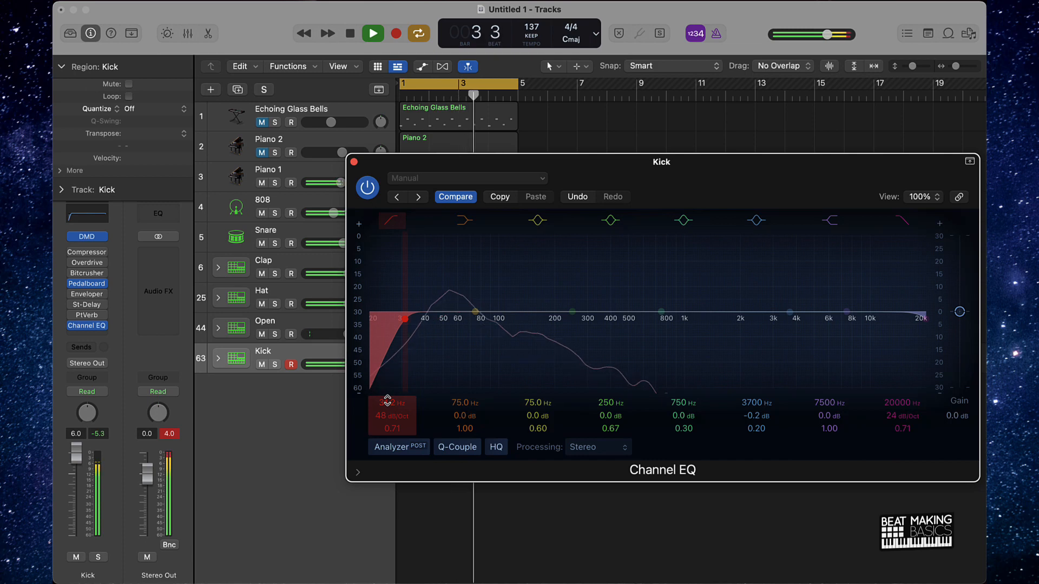
{"action": "key", "text": "space"}
{"action": "left_click", "coordinate": [353, 160]}
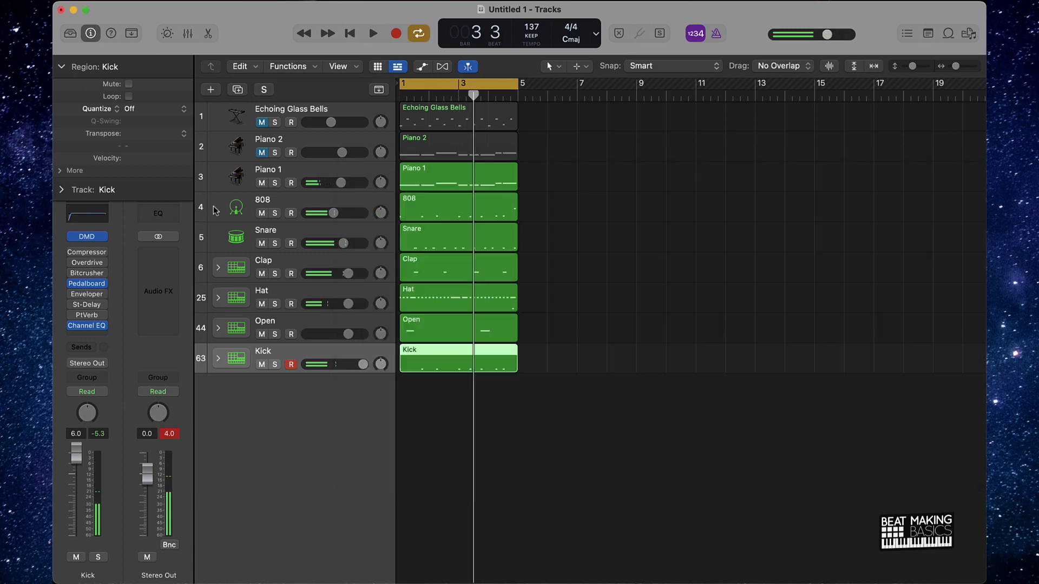
Enable the Kick track's Compressor, switch it to the Vintage FET model, and start playback
{"action": "left_click", "coordinate": [82, 253]}
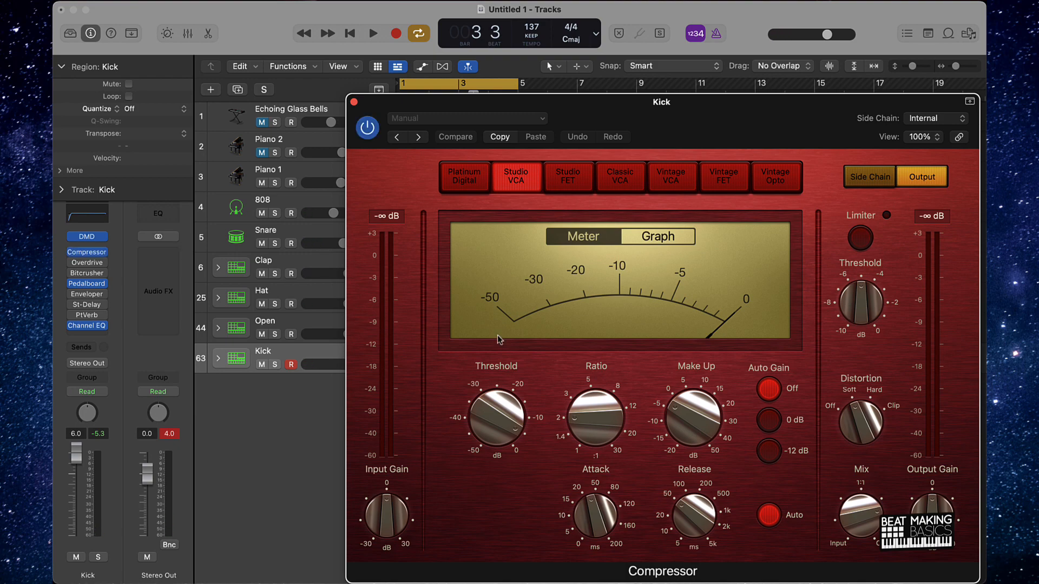
{"action": "left_click", "coordinate": [721, 184]}
{"action": "key", "text": "space"}
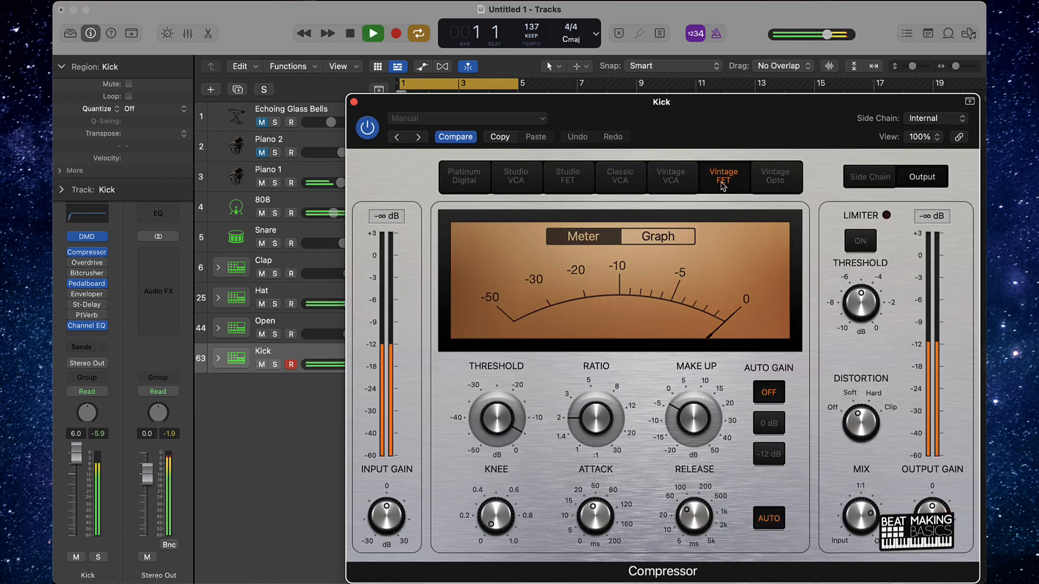
Adjust the Kick compressor's threshold and set its ratio to 1.1:1, attack to 7.0 ms, and make-up gain to 4.0 dB
{"action": "mouse_move", "coordinate": [496, 415]}
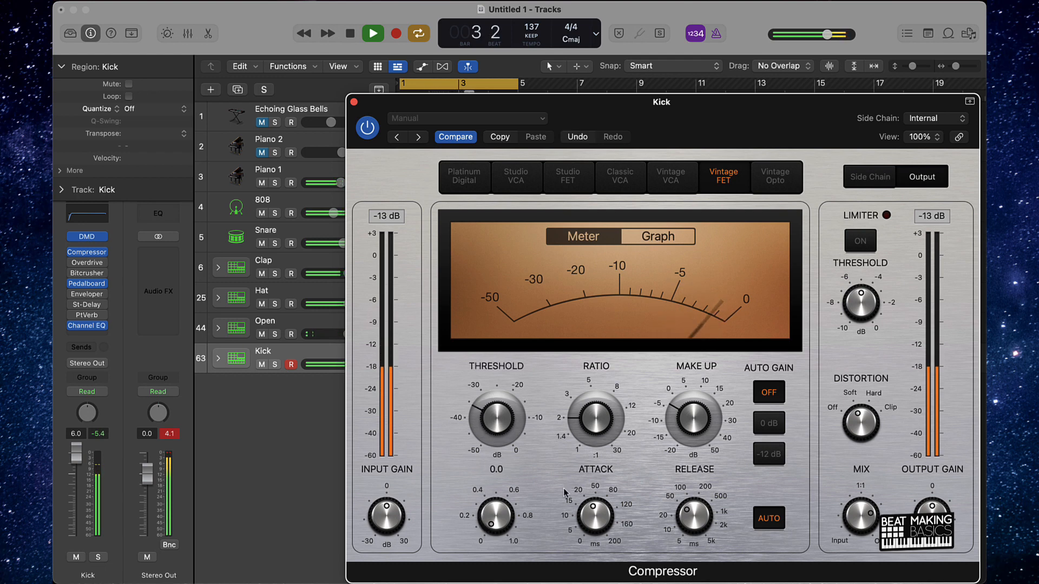
{"action": "left_click_drag", "start_coordinate": [594, 430], "coordinate": [587, 410]}
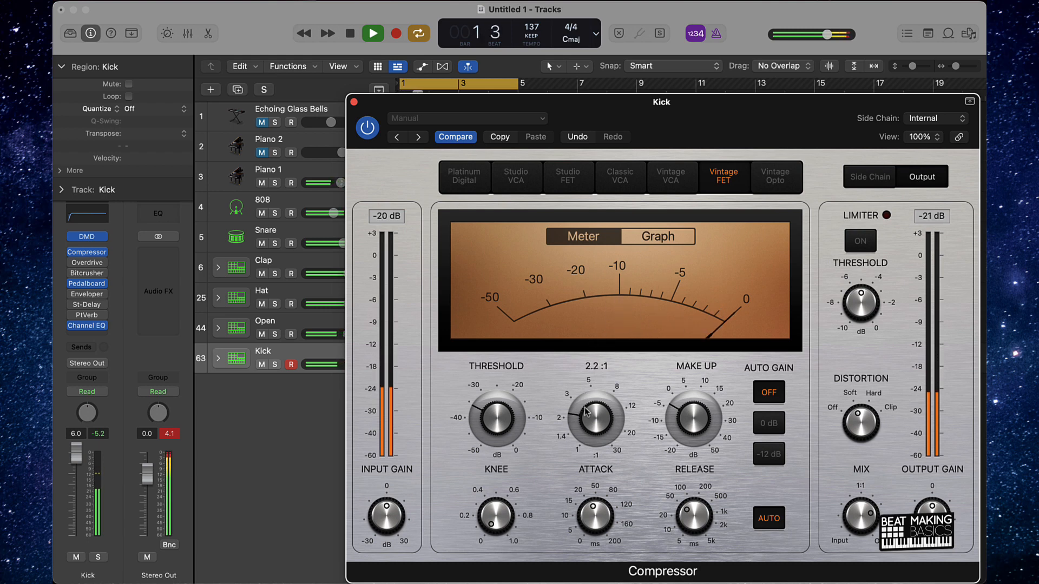
{"action": "left_click_drag", "start_coordinate": [493, 417], "coordinate": [482, 441]}
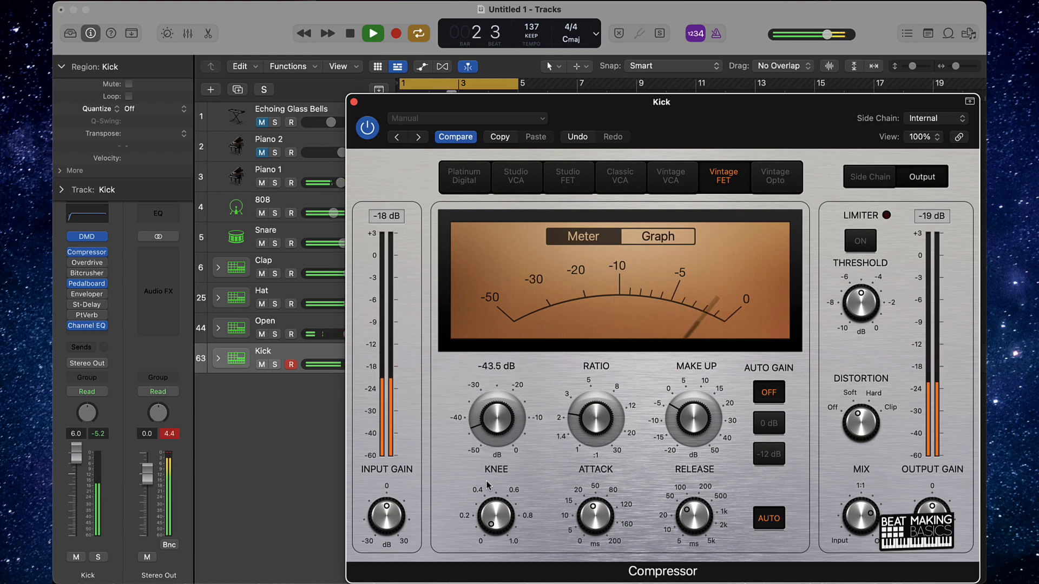
{"action": "left_click_drag", "start_coordinate": [588, 517], "coordinate": [580, 538]}
{"action": "left_click_drag", "start_coordinate": [697, 415], "coordinate": [699, 392]}
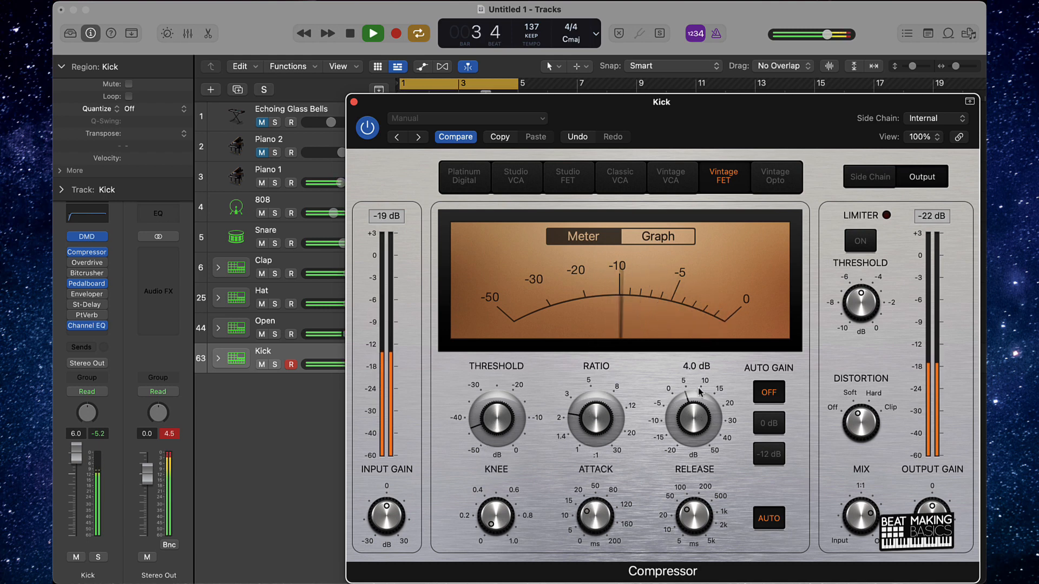
{"action": "left_click_drag", "start_coordinate": [594, 406], "coordinate": [591, 450]}
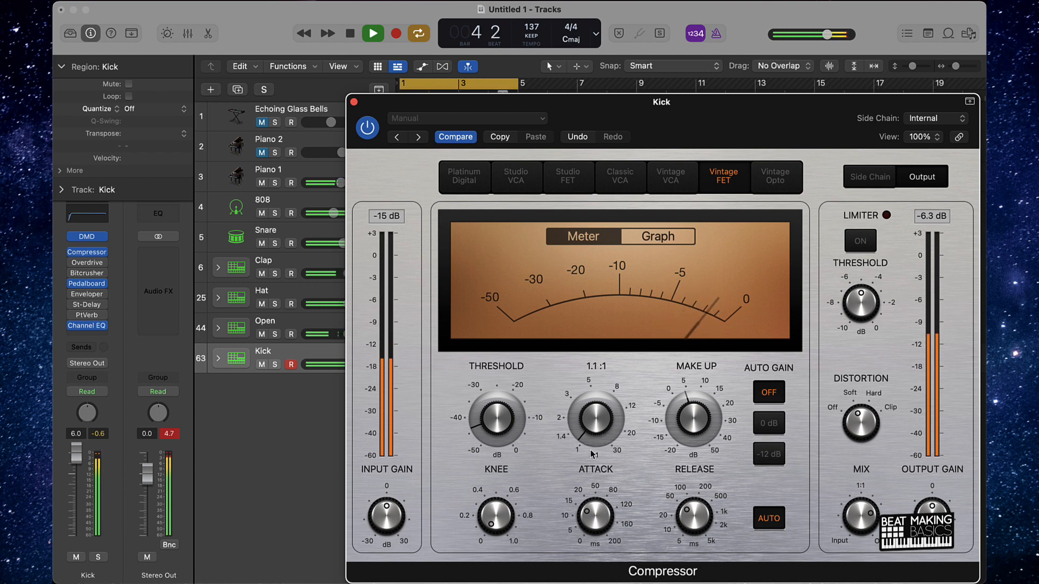
{"action": "left_click_drag", "start_coordinate": [479, 430], "coordinate": [476, 445]}
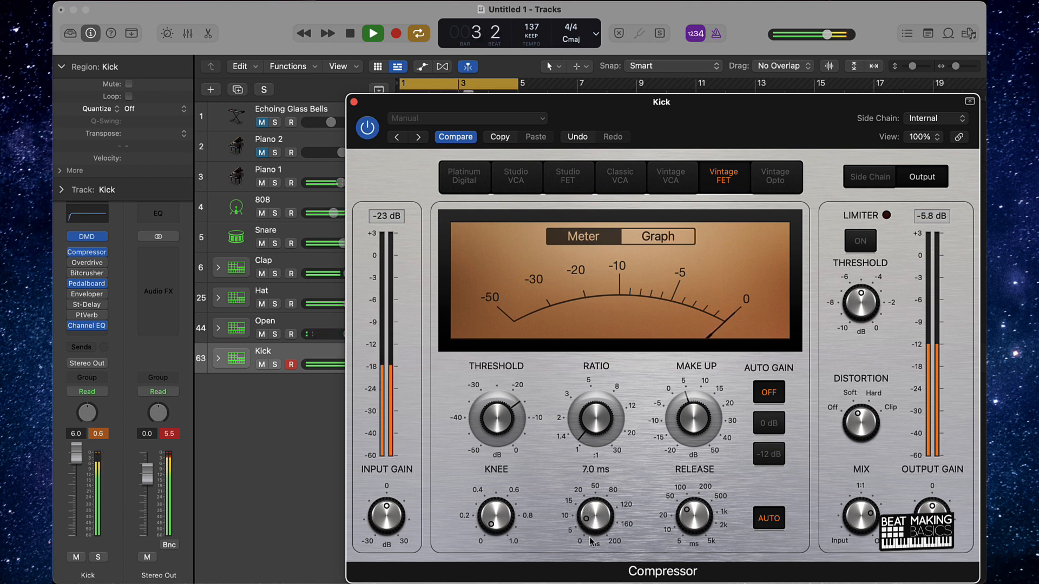
{"action": "mouse_move", "coordinate": [710, 520]}
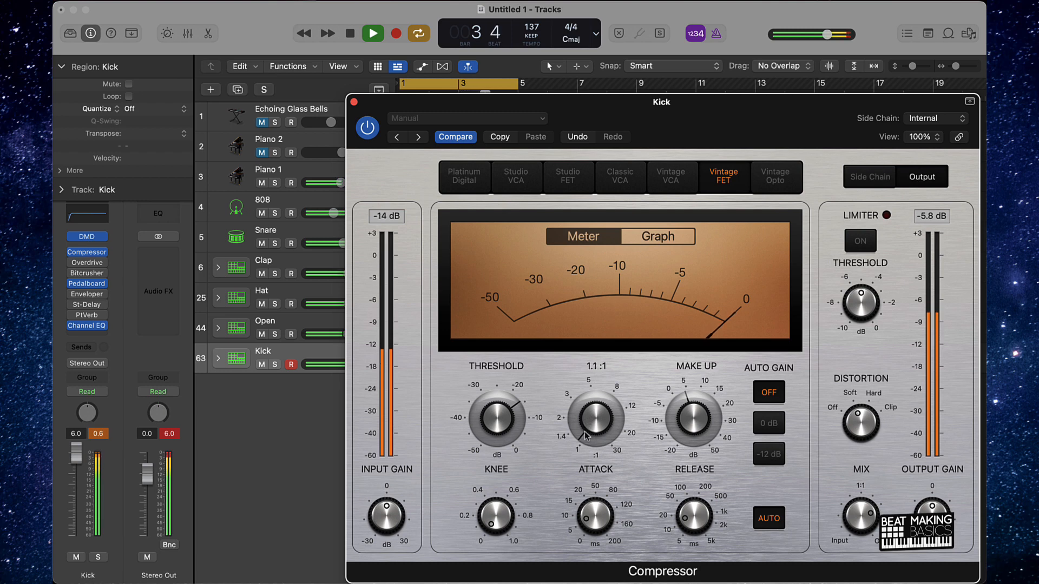
Set the Kick compressor's threshold to -32.5 dB and make-up gain to 6.0 dB, close it, and disarm the Kick track
{"action": "left_click_drag", "start_coordinate": [504, 417], "coordinate": [512, 541]}
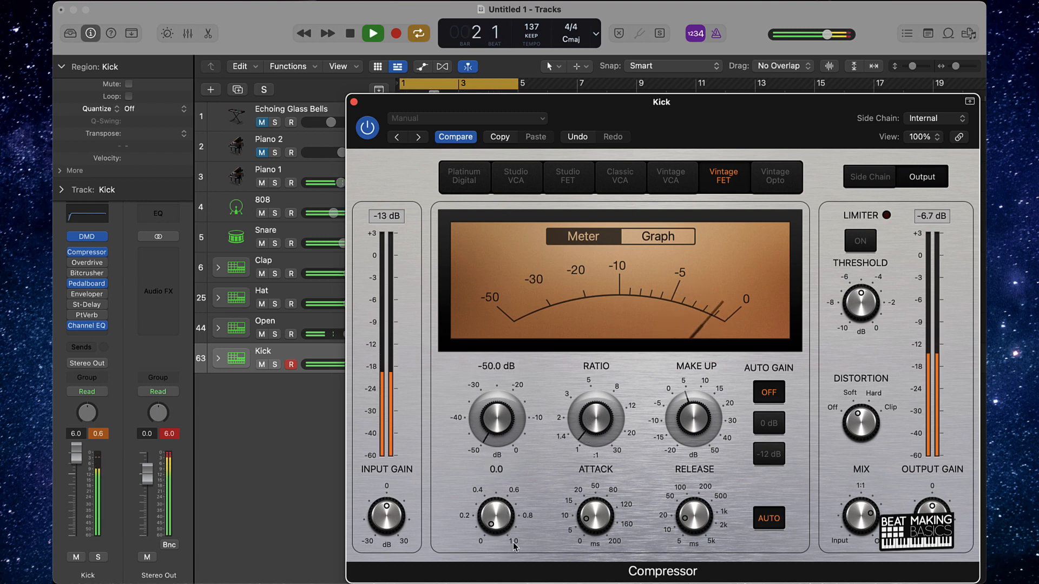
{"action": "mouse_move", "coordinate": [497, 417]}
{"action": "left_mouse_down"}
{"action": "mouse_move", "coordinate": [494, 286]}
{"action": "mouse_move", "coordinate": [501, 403]}
{"action": "left_mouse_up"}
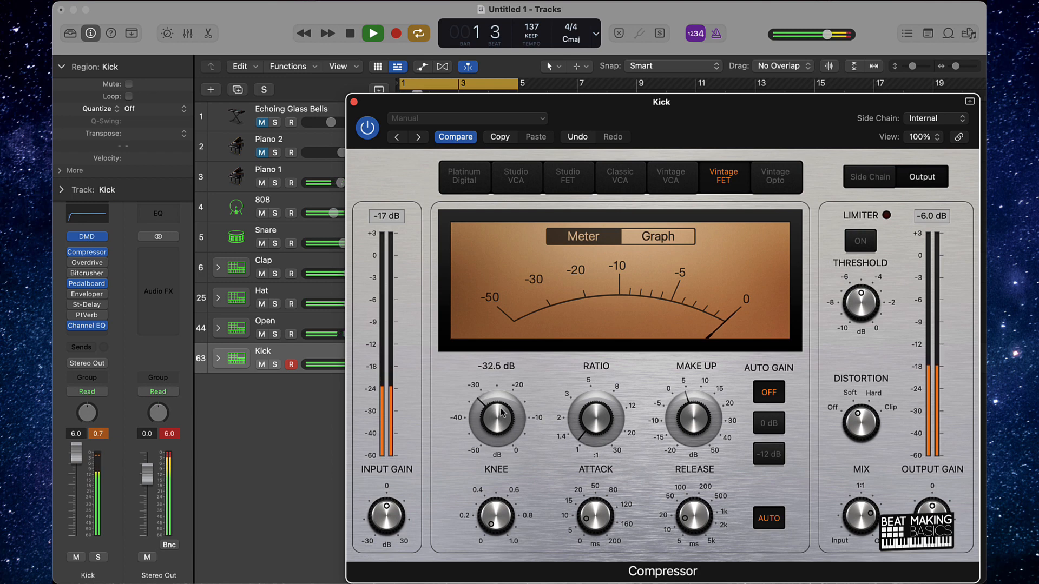
{"action": "left_click_drag", "start_coordinate": [693, 417], "coordinate": [693, 413]}
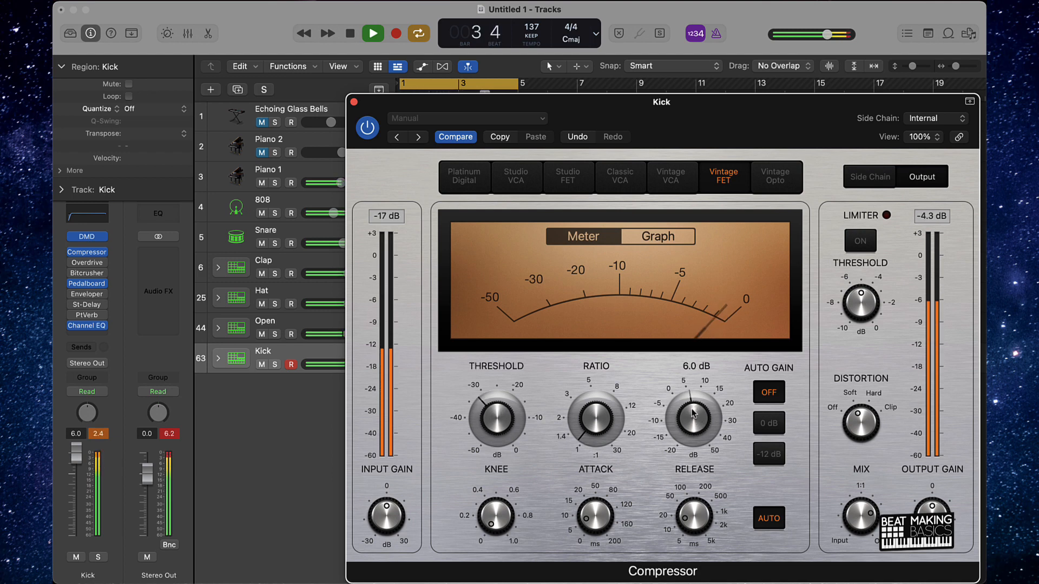
{"action": "left_click", "coordinate": [351, 101]}
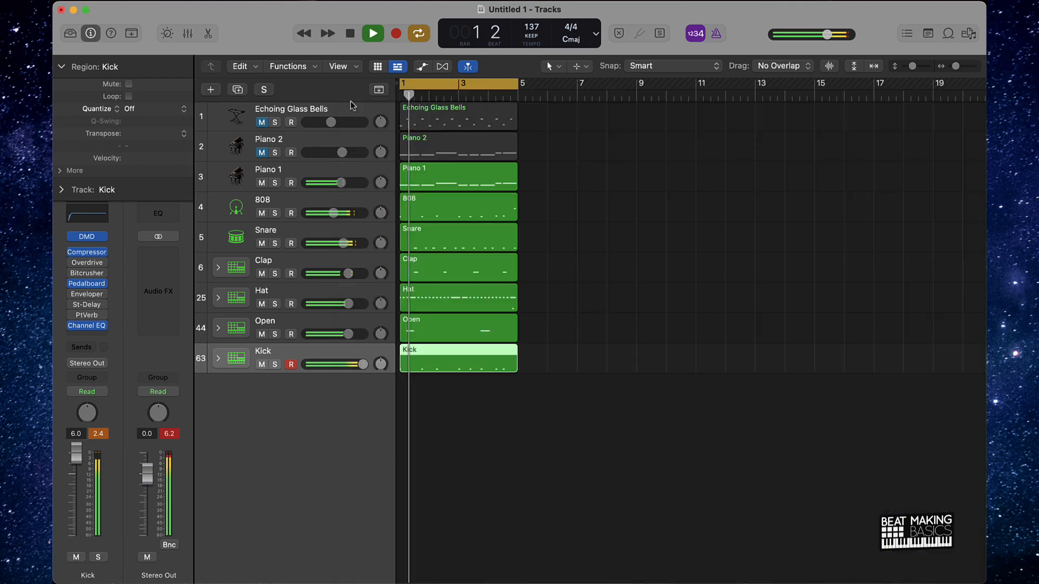
{"action": "left_click", "coordinate": [293, 363]}
Set the low cut in the Kick track's Channel EQ to 67.0 Hz, close the EQ, and lower the Kick track's volume
{"action": "left_click", "coordinate": [86, 325]}
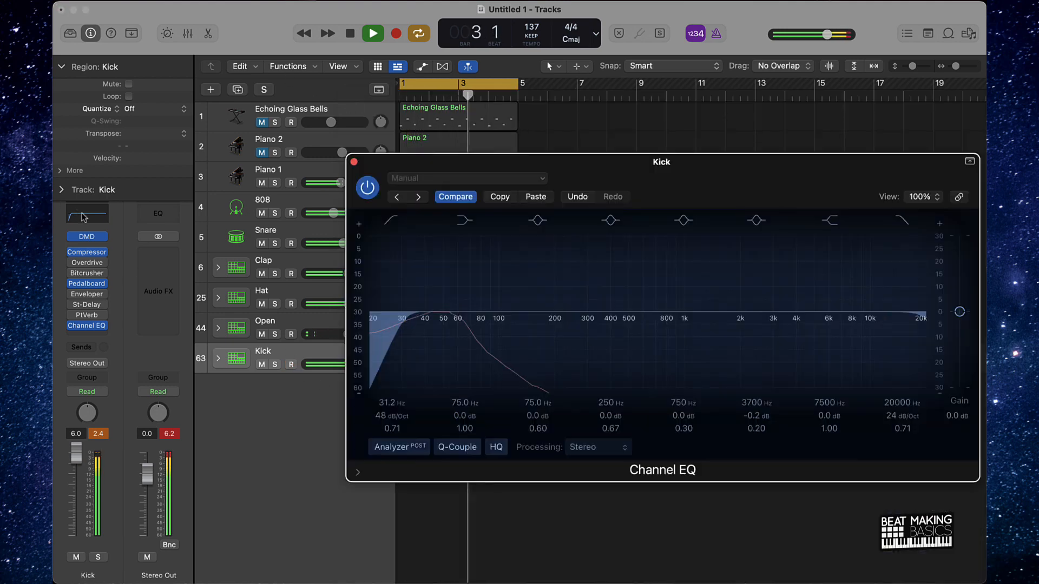
{"action": "left_click_drag", "start_coordinate": [401, 404], "coordinate": [402, 371]}
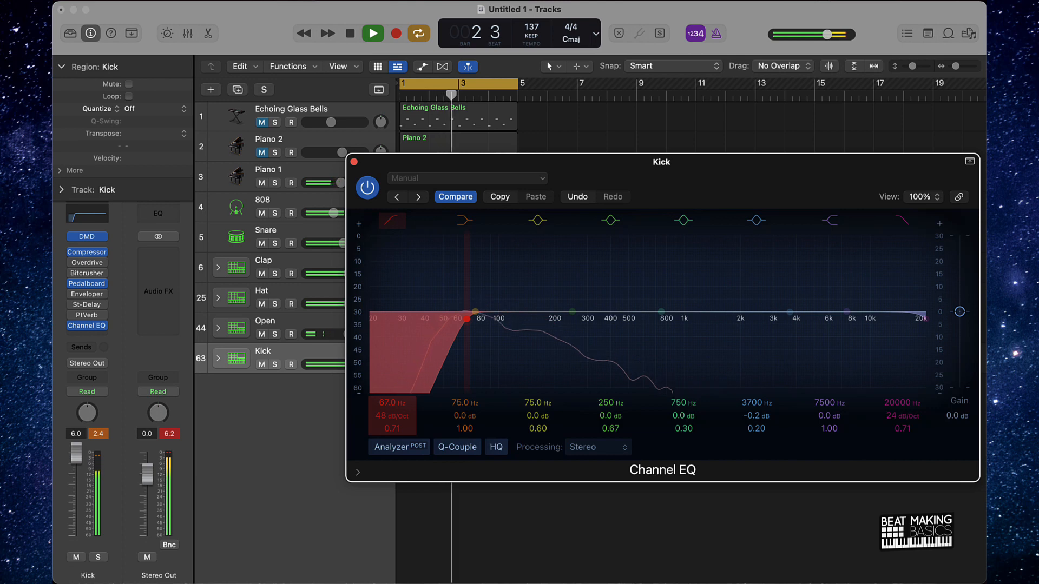
{"action": "left_click", "coordinate": [354, 162]}
{"action": "left_click_drag", "start_coordinate": [360, 364], "coordinate": [349, 364]}
Enable the low cut in the Piano 1 track's Channel EQ, raise its cutoff frequency, and close the EQ
{"action": "left_click", "coordinate": [249, 170]}
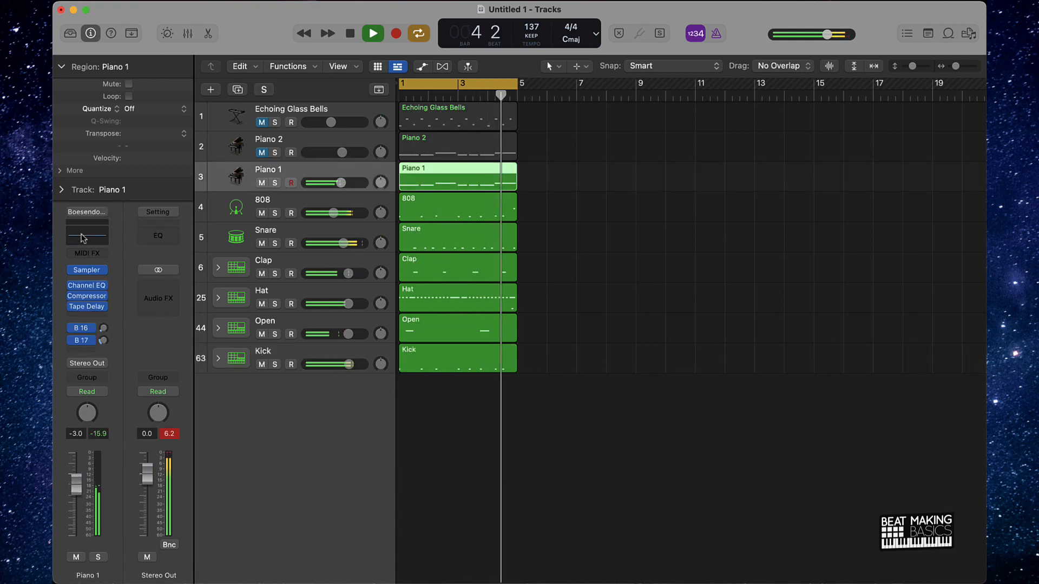
{"action": "left_click", "coordinate": [87, 285]}
{"action": "left_click", "coordinate": [392, 221]}
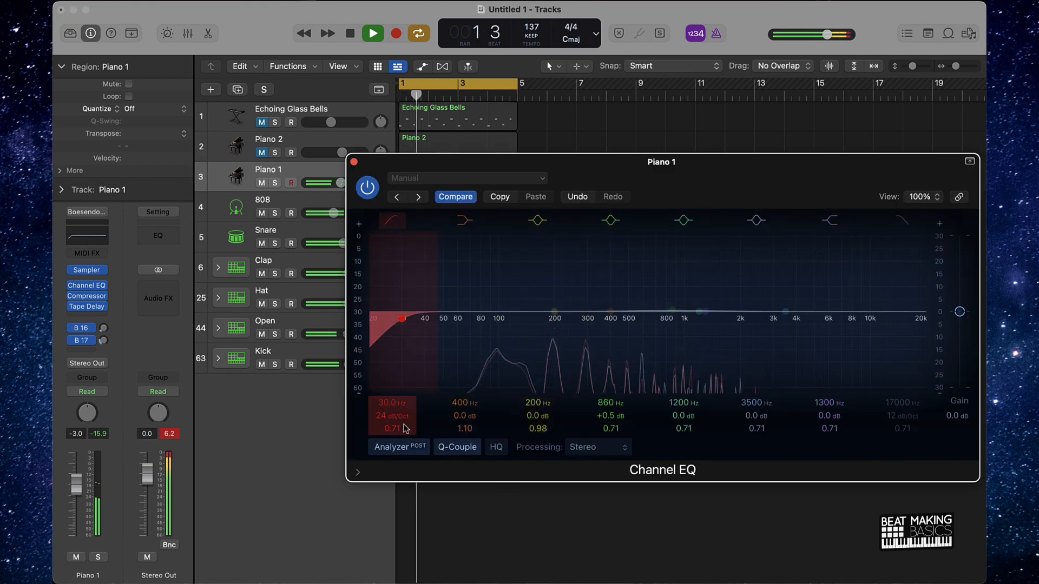
{"action": "left_click_drag", "start_coordinate": [407, 419], "coordinate": [393, 364]}
{"action": "left_click", "coordinate": [354, 162]}
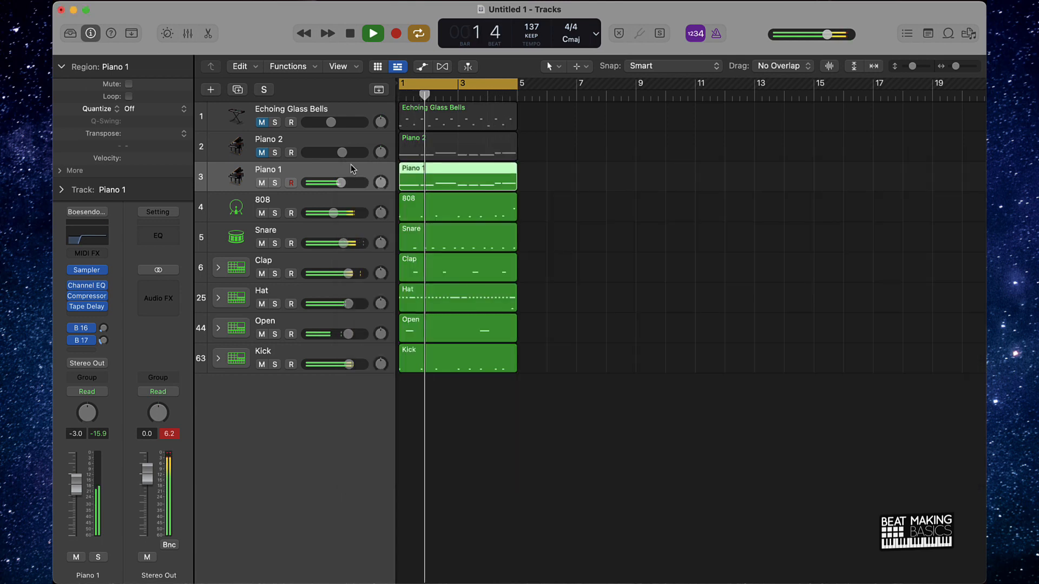
Solo the 808 track and shape its Channel EQ with a -5.8 dB dip at 1780 Hz and a 24 dB/Oct high cut at 3420 Hz
{"action": "left_click", "coordinate": [275, 214]}
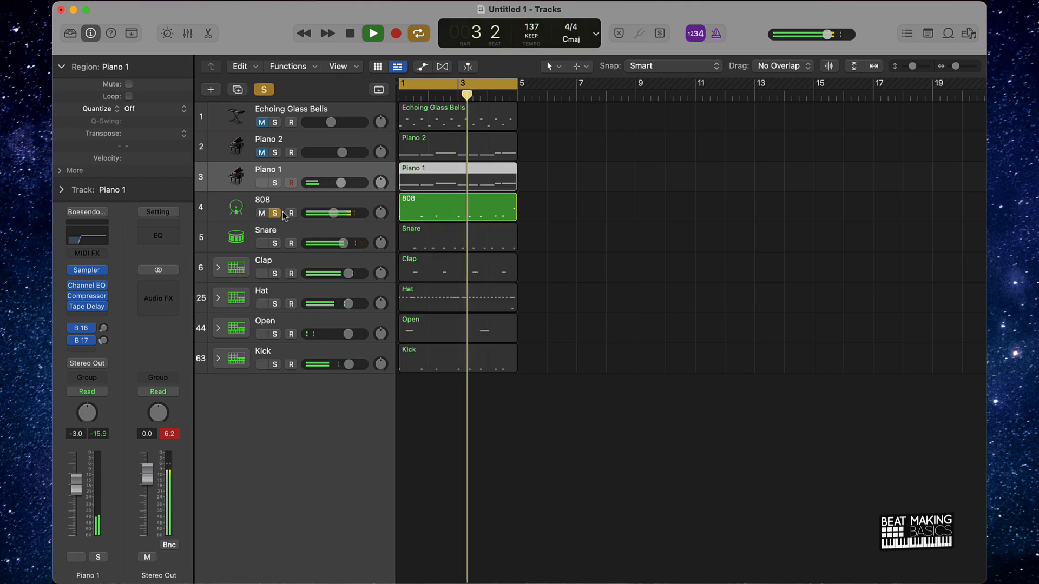
{"action": "left_click", "coordinate": [302, 205]}
{"action": "left_click", "coordinate": [96, 284]}
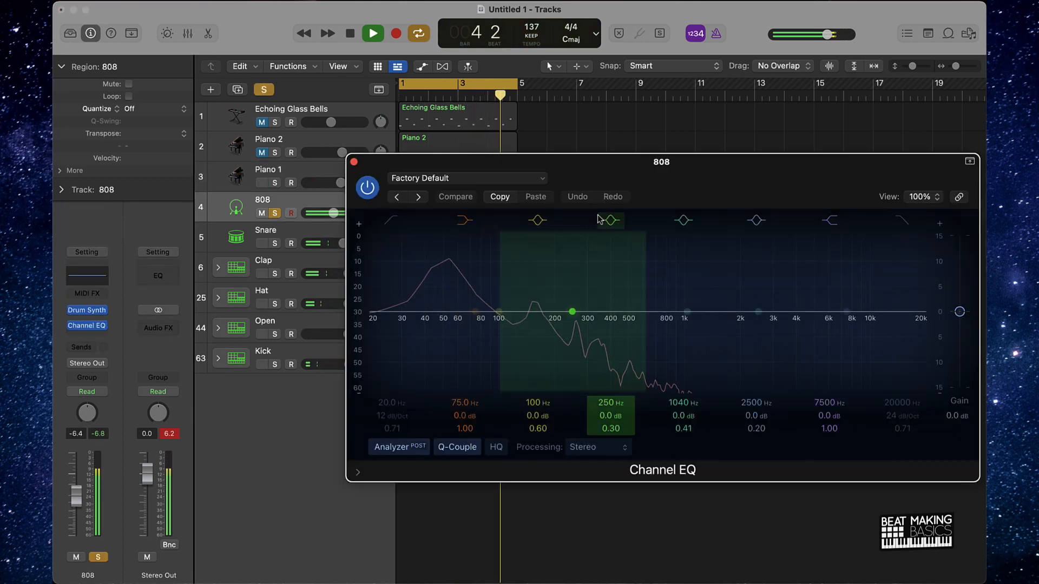
{"action": "left_click_drag", "start_coordinate": [566, 307], "coordinate": [731, 354]}
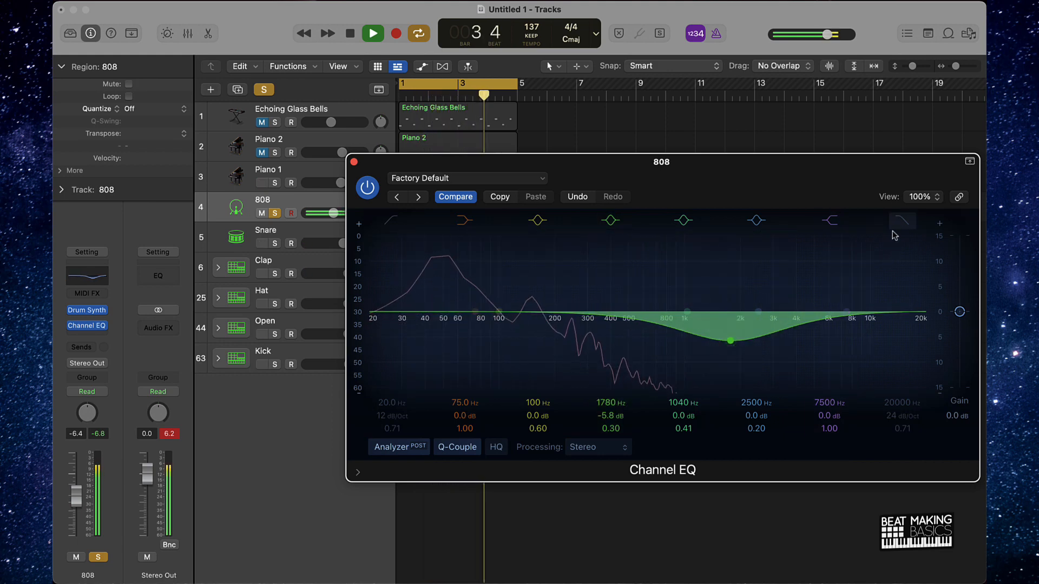
{"action": "left_click_drag", "start_coordinate": [904, 405], "coordinate": [904, 453]}
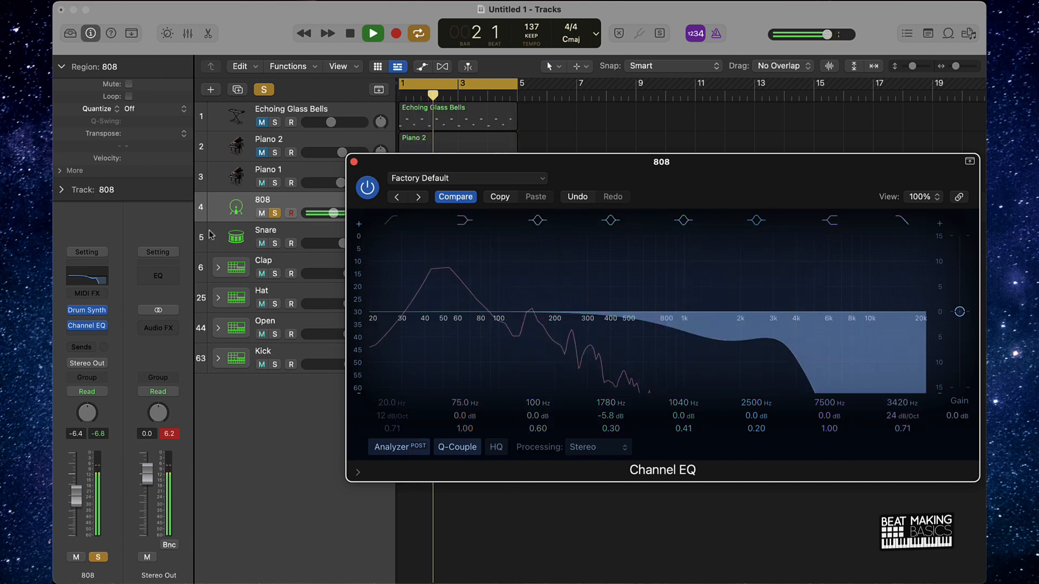
Add a Compressor to the 808 track with the Vintage FET model, lower its ratio, and raise its threshold to the maximum
{"action": "left_click", "coordinate": [87, 334]}
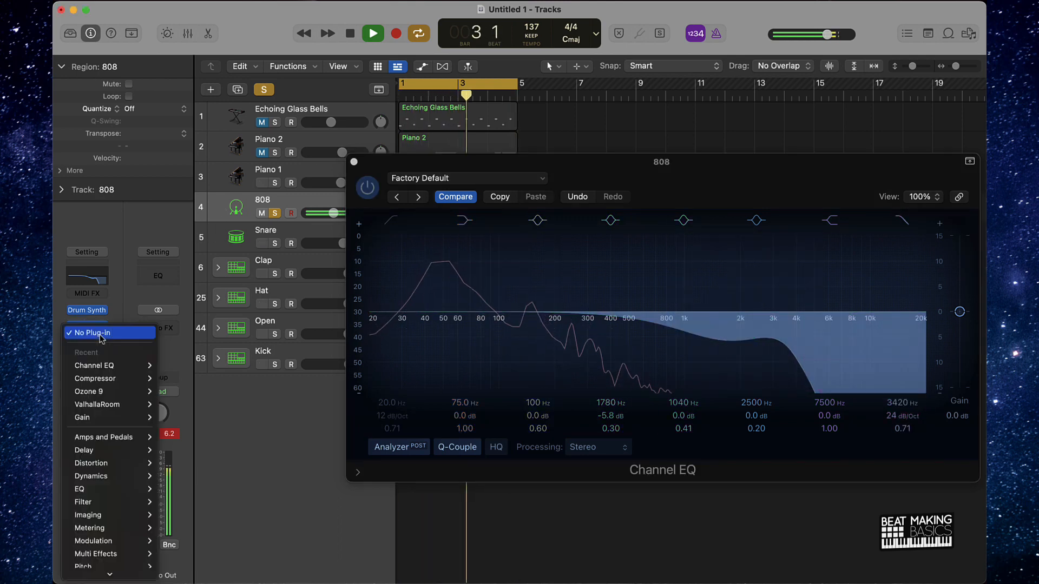
{"action": "mouse_move", "coordinate": [133, 377]}
{"action": "left_click", "coordinate": [172, 377]}
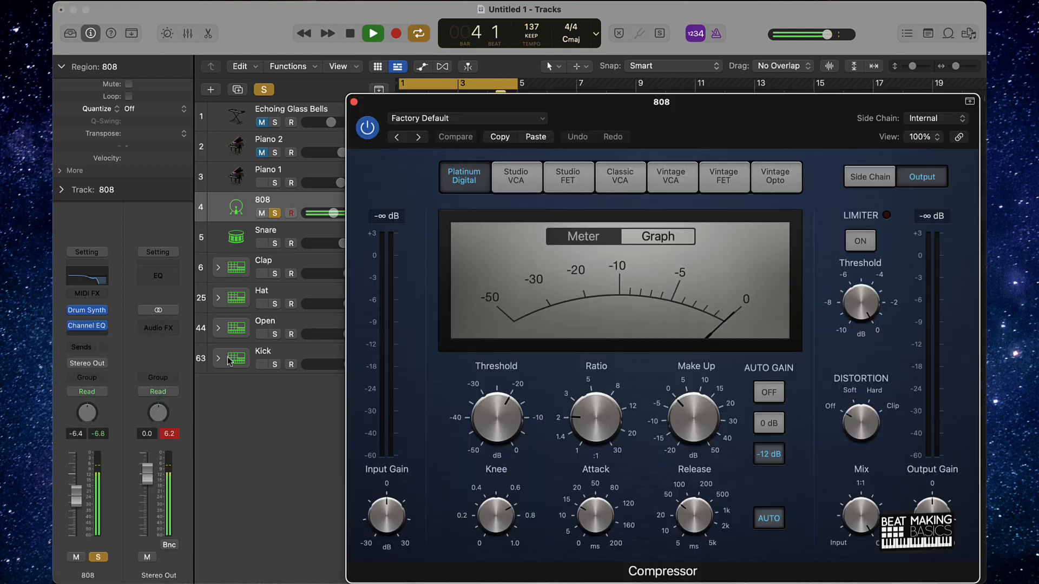
{"action": "left_click", "coordinate": [727, 178]}
{"action": "left_click_drag", "start_coordinate": [566, 403], "coordinate": [570, 451]}
{"action": "left_click_drag", "start_coordinate": [497, 433], "coordinate": [487, 339]}
Set the 808 compressor's attack to 1.5 ms, release to 8.0 ms and make-up gain to 3.0 dB, and close it
{"action": "left_click_drag", "start_coordinate": [587, 508], "coordinate": [582, 553]}
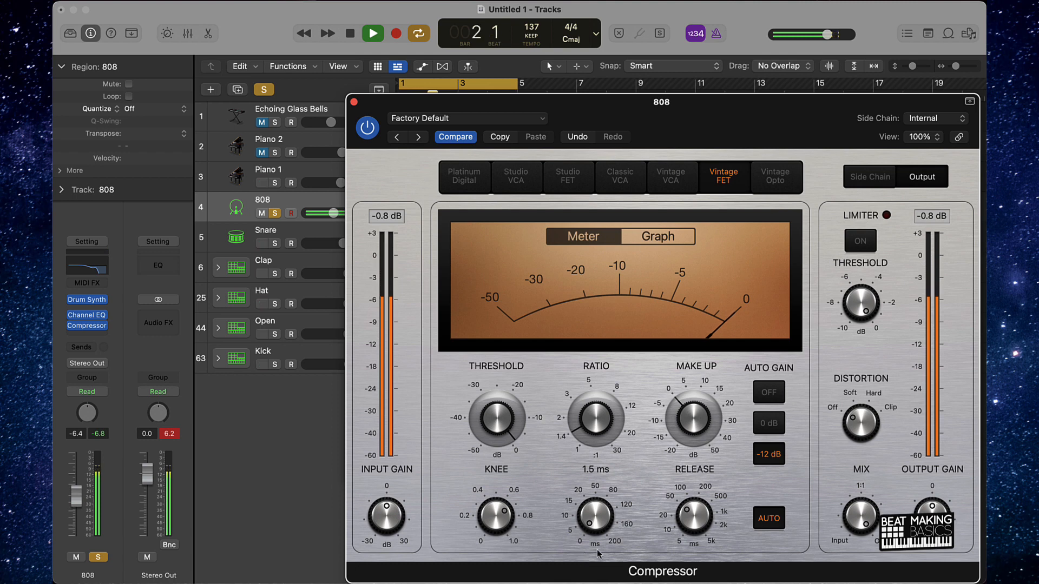
{"action": "left_click", "coordinate": [696, 518]}
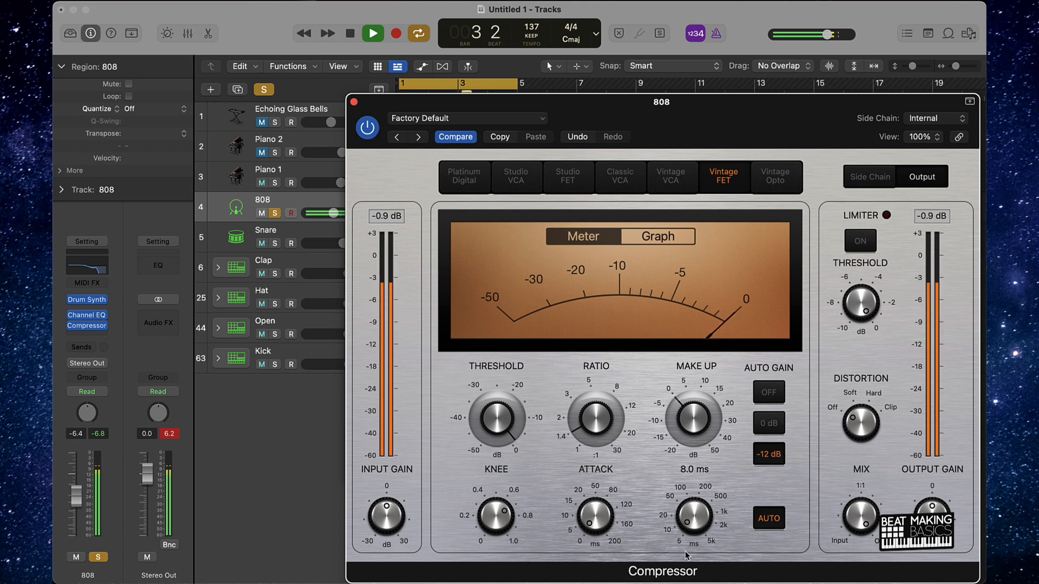
{"action": "left_click_drag", "start_coordinate": [686, 422], "coordinate": [686, 398]}
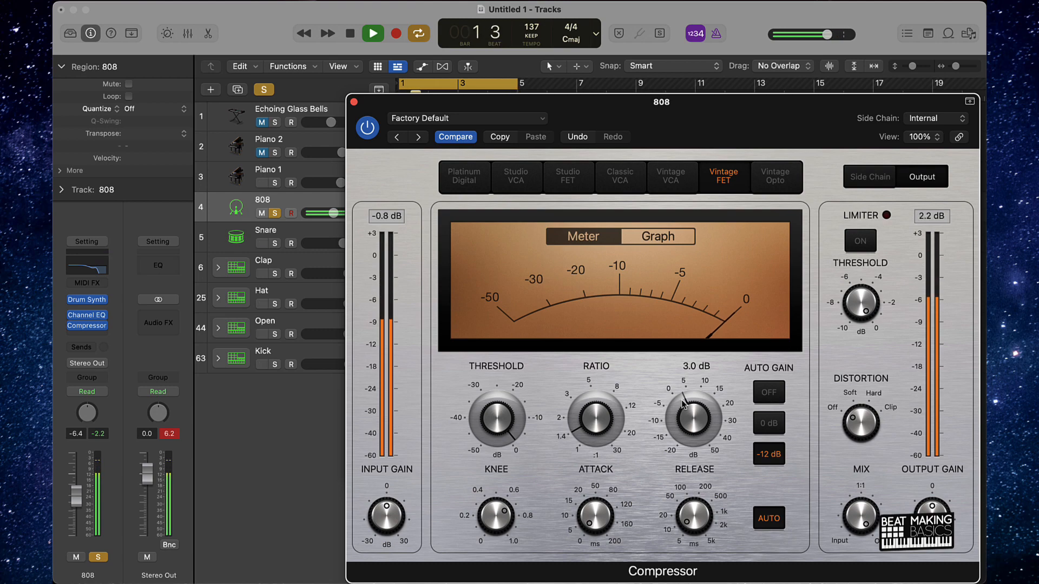
{"action": "left_click", "coordinate": [354, 102]}
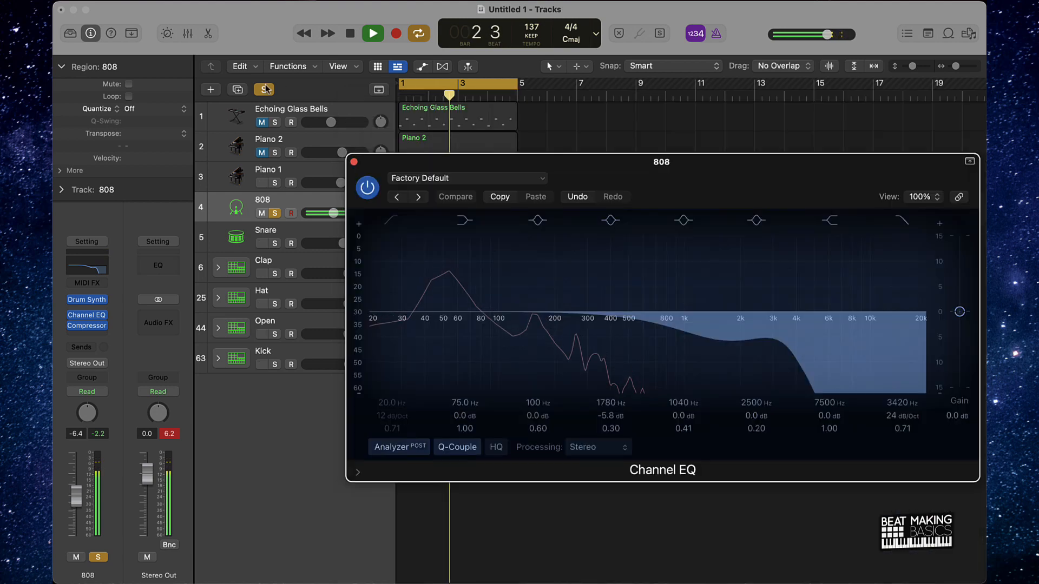
Clear the solo, add a Distortion effect to the 808 track with its tone at 96 Hz, and close it
{"action": "left_click", "coordinate": [265, 89]}
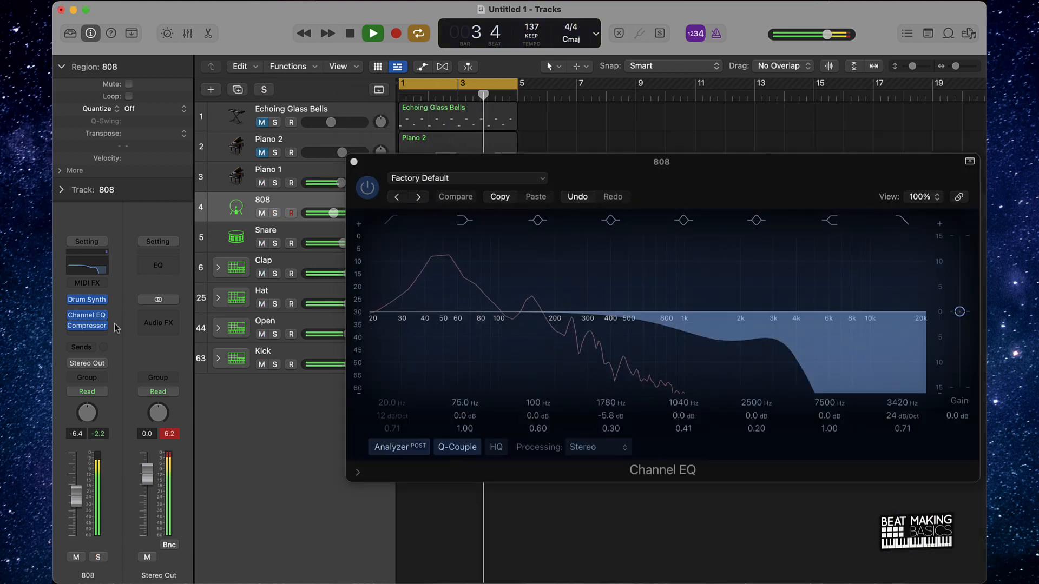
{"action": "left_click", "coordinate": [89, 335]}
{"action": "mouse_move", "coordinate": [114, 467]}
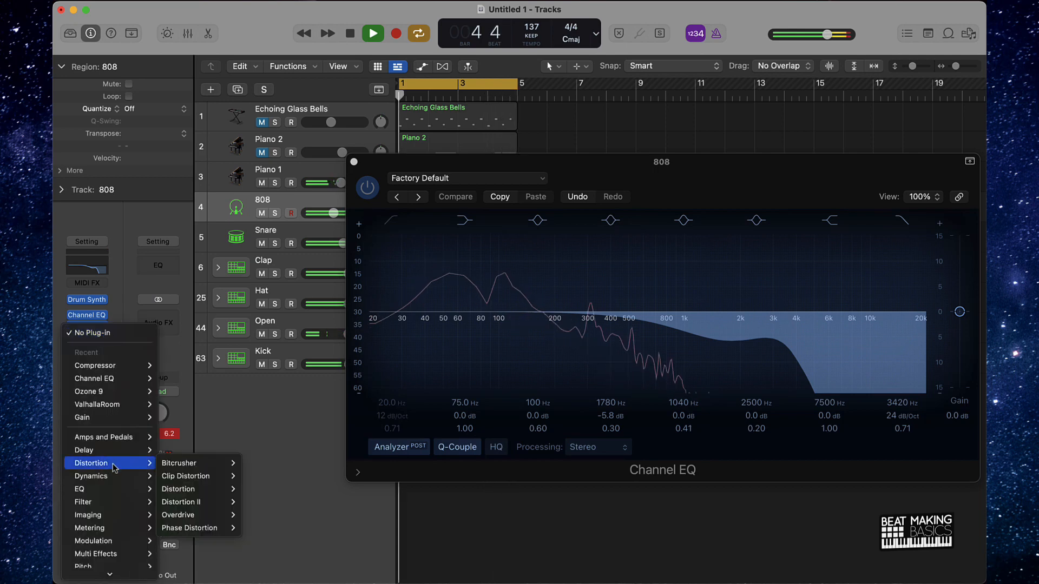
{"action": "mouse_move", "coordinate": [216, 489]}
{"action": "left_click", "coordinate": [247, 489]}
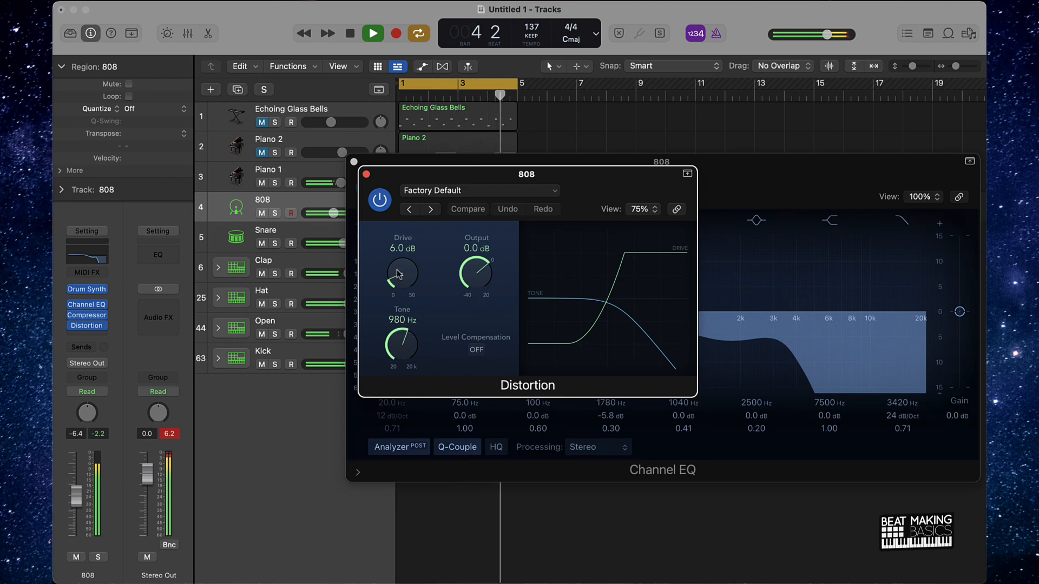
{"action": "left_click_drag", "start_coordinate": [402, 344], "coordinate": [408, 402]}
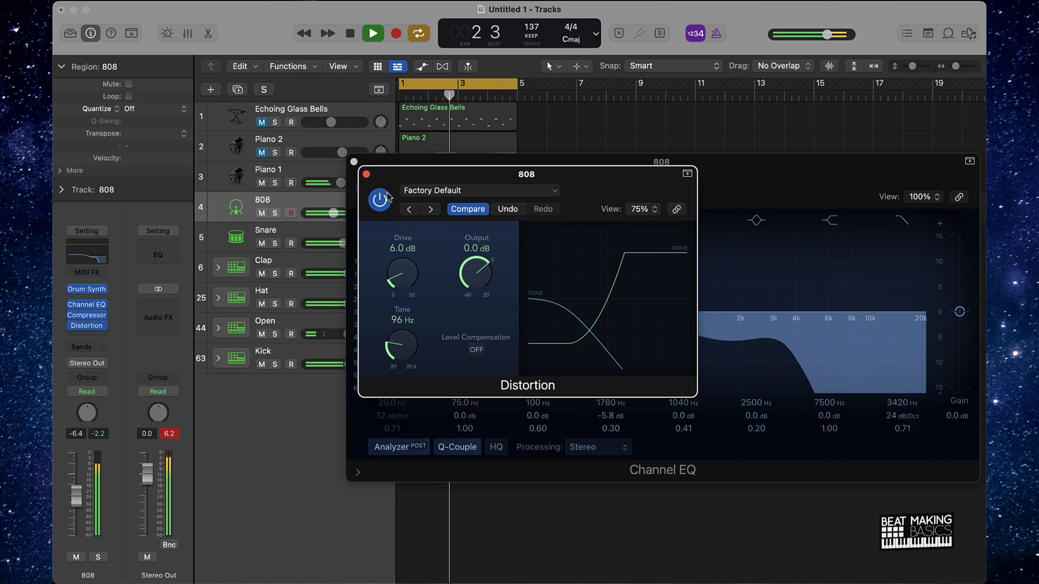
{"action": "left_click", "coordinate": [366, 174]}
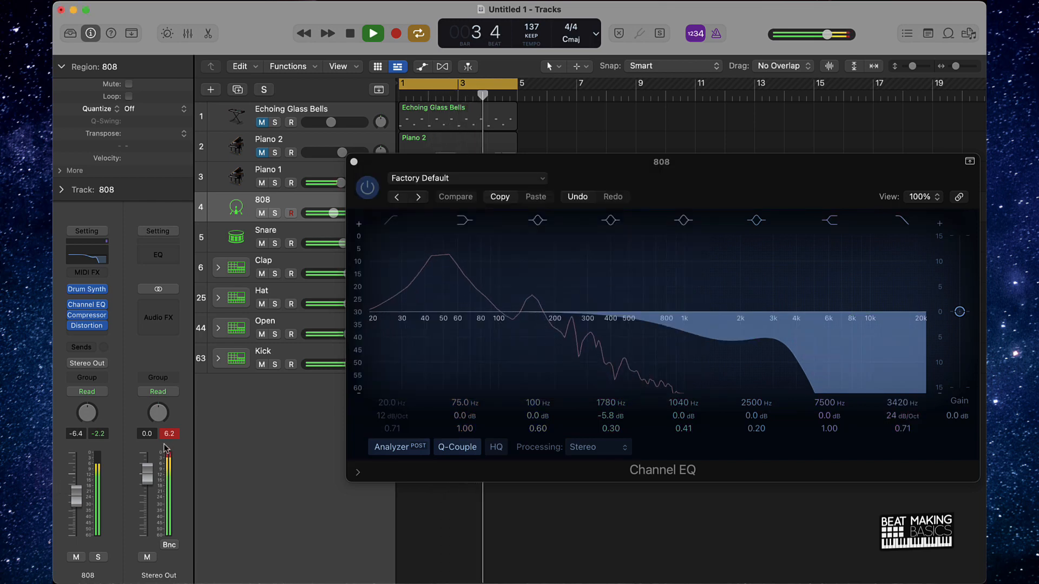
Unmute the Echoing Glass Bells and Piano 2 tracks, close the 808's Channel EQ, and deselect the 808 region
{"action": "left_click", "coordinate": [262, 123]}
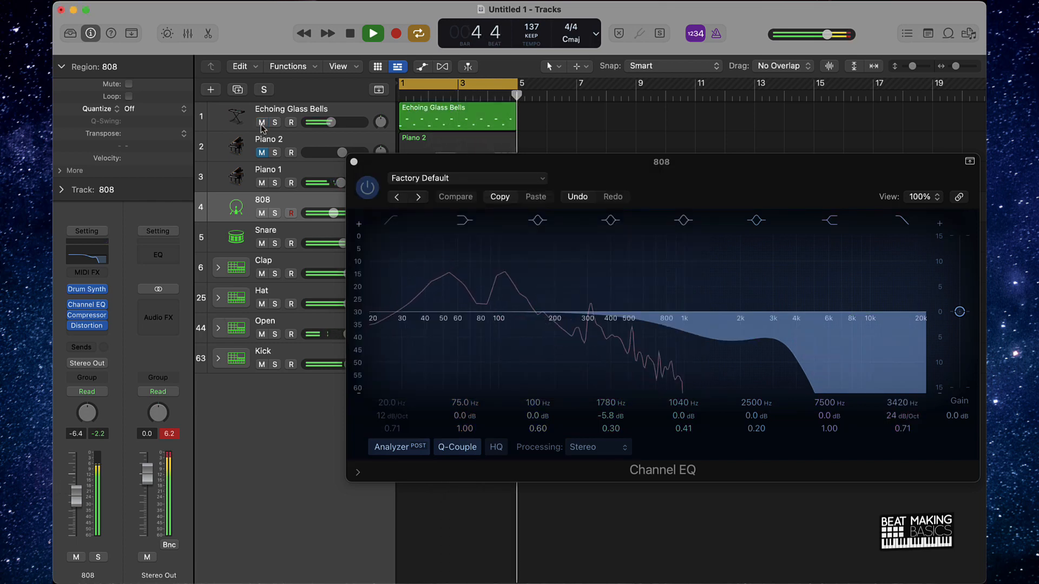
{"action": "left_click", "coordinate": [262, 152]}
{"action": "left_click", "coordinate": [354, 161]}
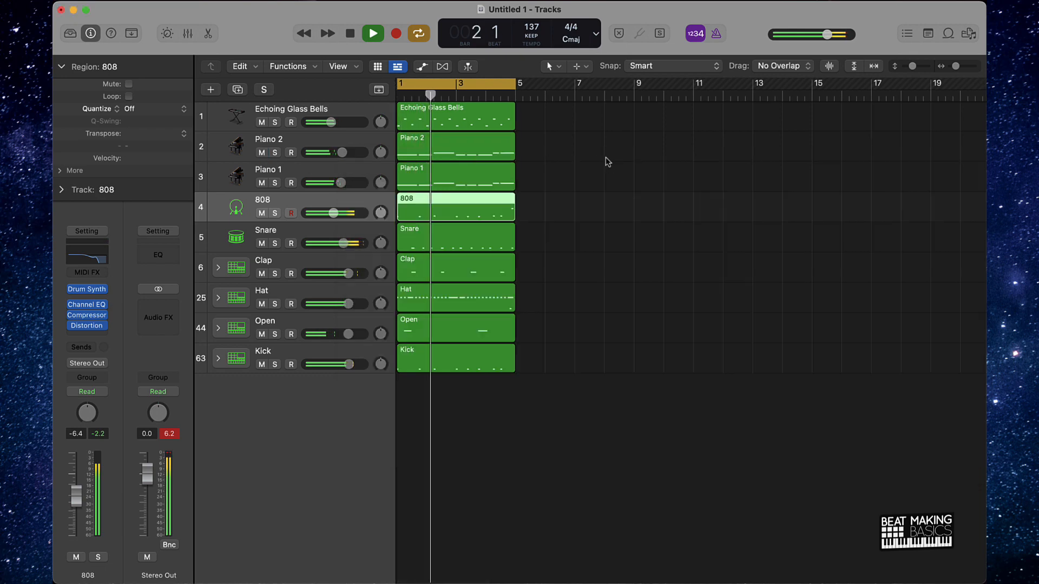
{"action": "left_click", "coordinate": [606, 157]}
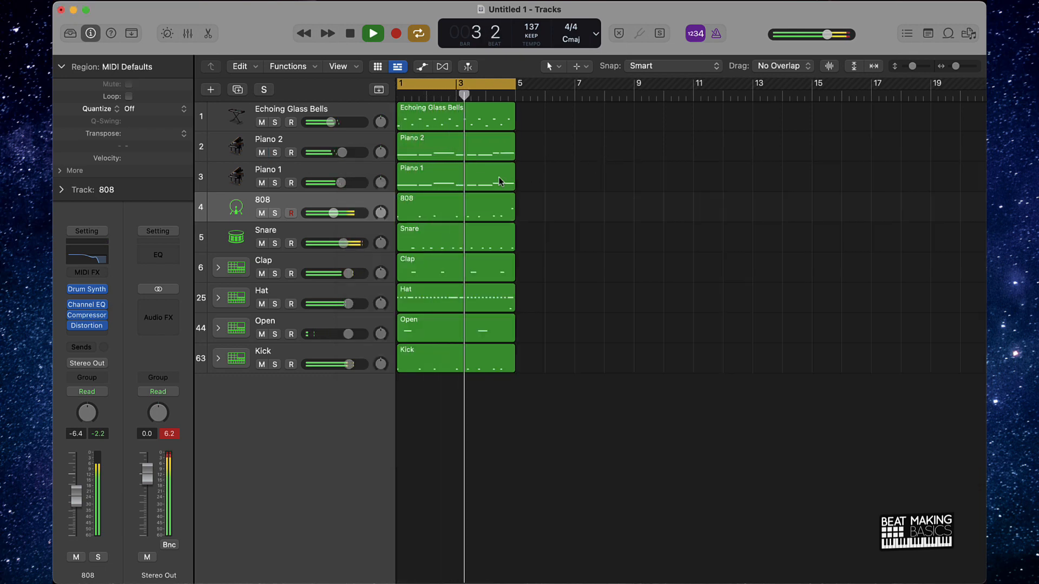
Show the mixer, lower all nine instrument tracks together by about 6.8 dB, and raise the Kick fader on its own
{"action": "key", "text": "x"}
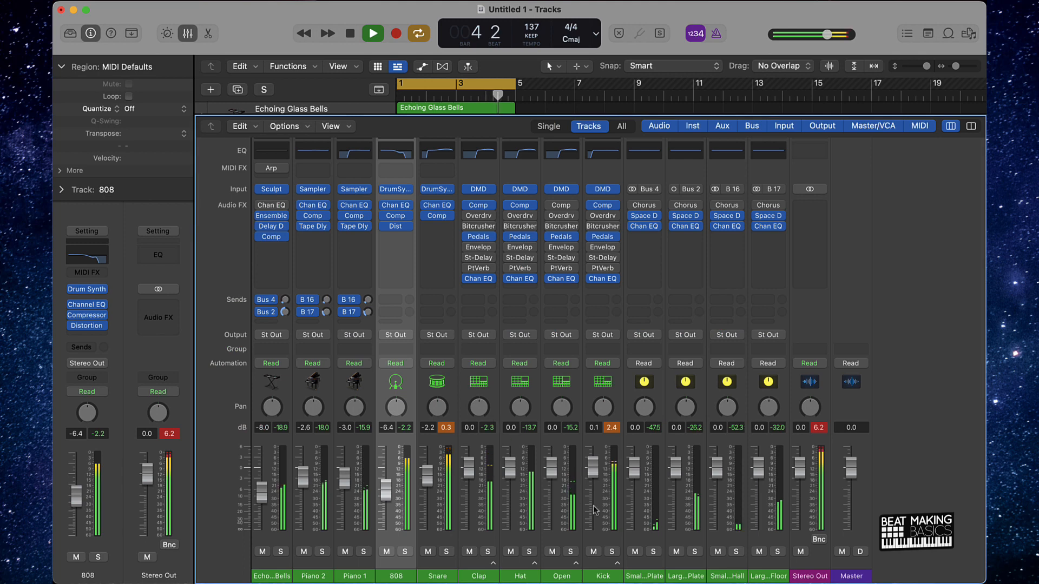
{"action": "left_click", "coordinate": [617, 561]}
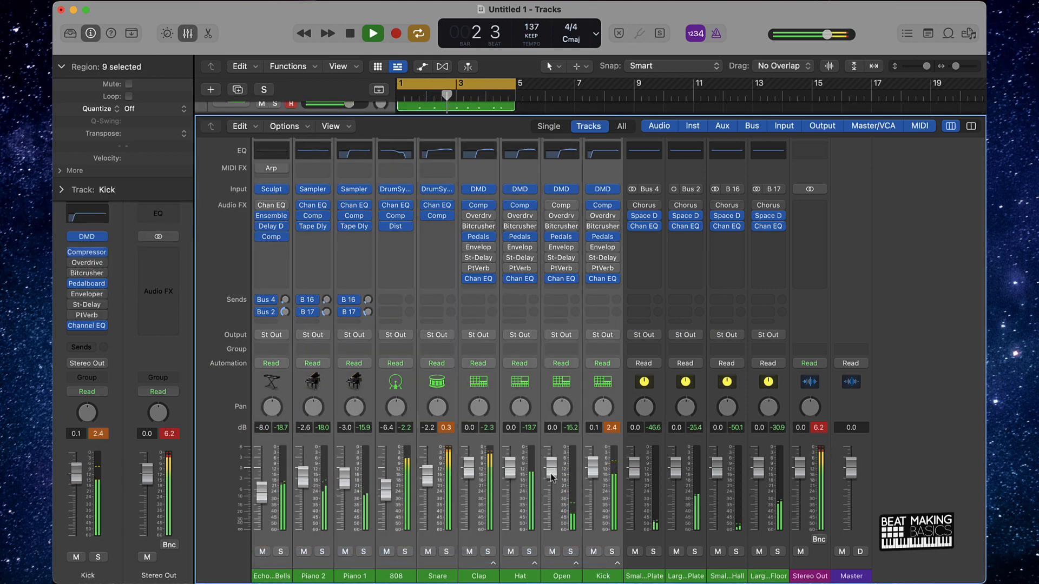
{"action": "left_click_drag", "start_coordinate": [552, 477], "coordinate": [552, 502]}
{"action": "left_click", "coordinate": [607, 566]}
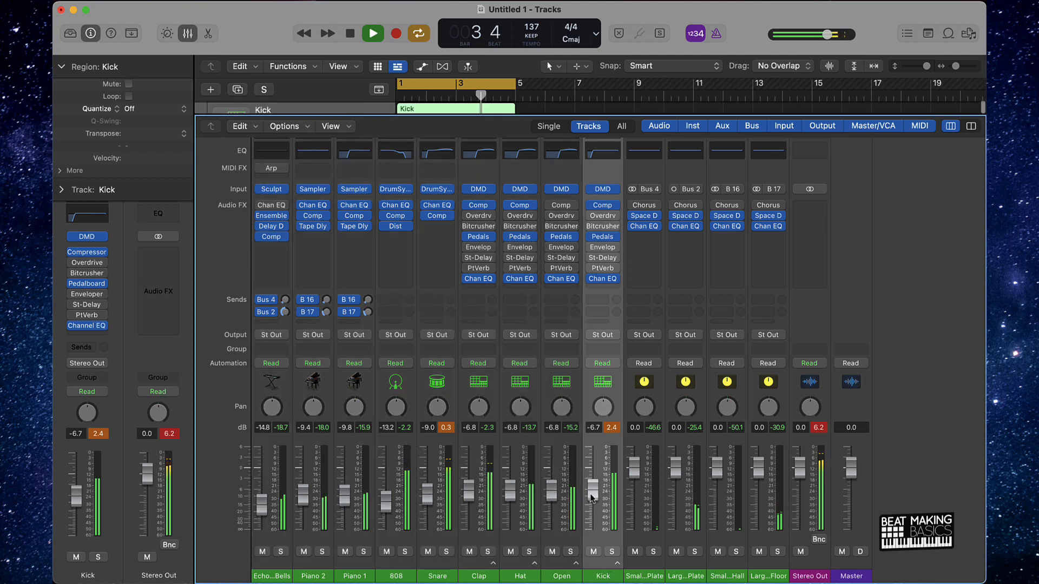
{"action": "left_click_drag", "start_coordinate": [592, 496], "coordinate": [594, 476]}
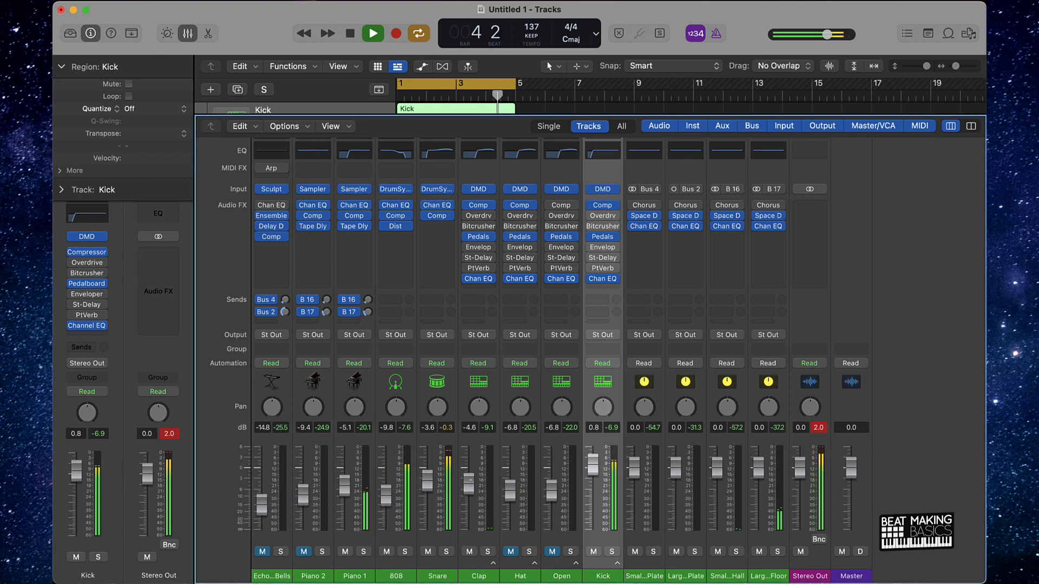
Unmute the Hat and Open tracks and raise the Hat volume to -4.1 dB
{"action": "left_click", "coordinate": [511, 553]}
{"action": "left_click_drag", "start_coordinate": [514, 507], "coordinate": [518, 490]}
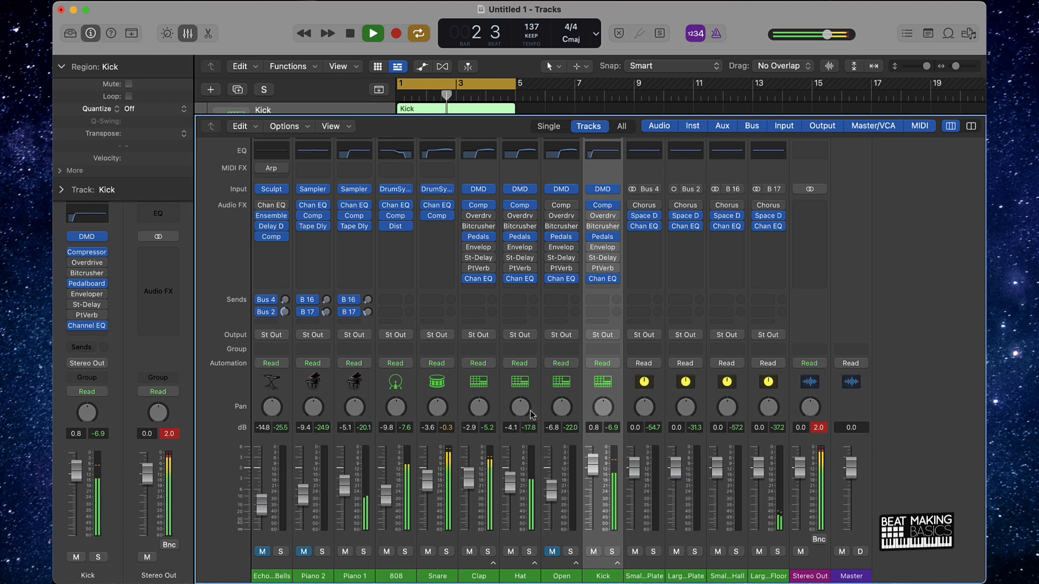
{"action": "left_click", "coordinate": [552, 553]}
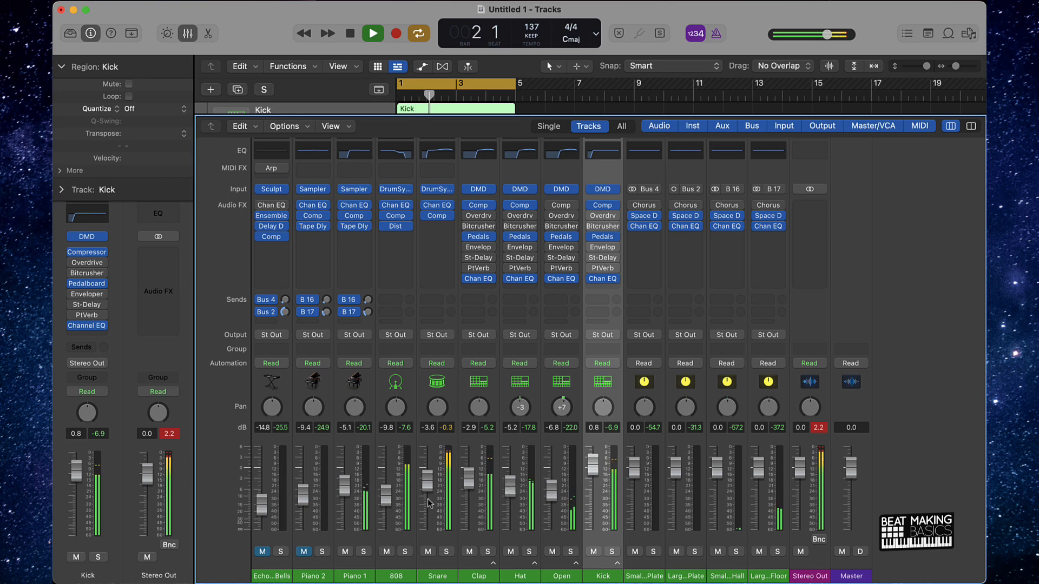
Unmute Piano 2 and Echoing Glass Bells, raising Piano 2 to -5.7 dB and the bells to -9.8 dB
{"action": "left_click", "coordinate": [303, 552]}
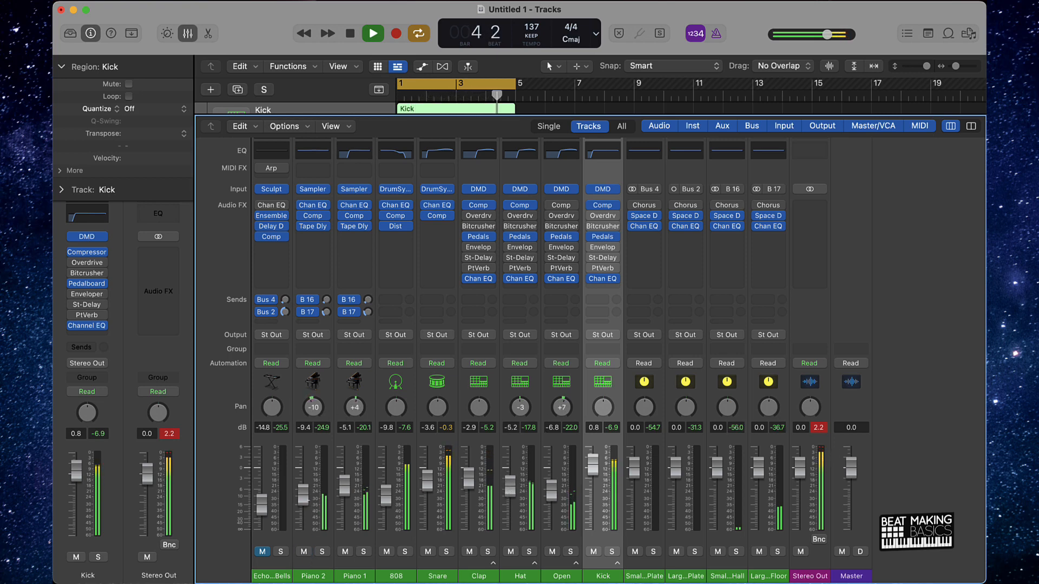
{"action": "left_click_drag", "start_coordinate": [304, 494], "coordinate": [304, 487]}
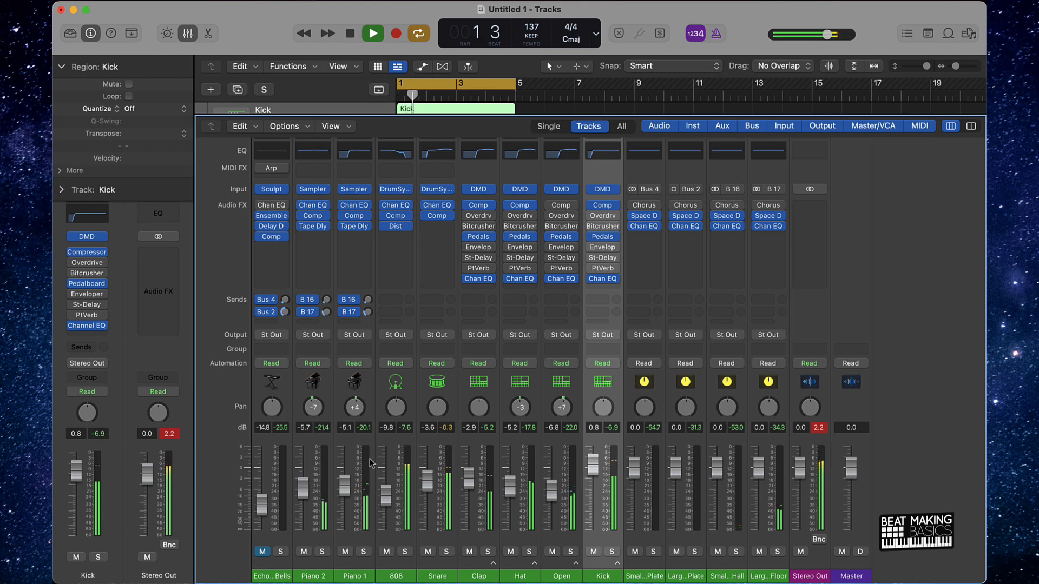
{"action": "left_click", "coordinate": [263, 552]}
{"action": "left_click_drag", "start_coordinate": [264, 510], "coordinate": [275, 501]}
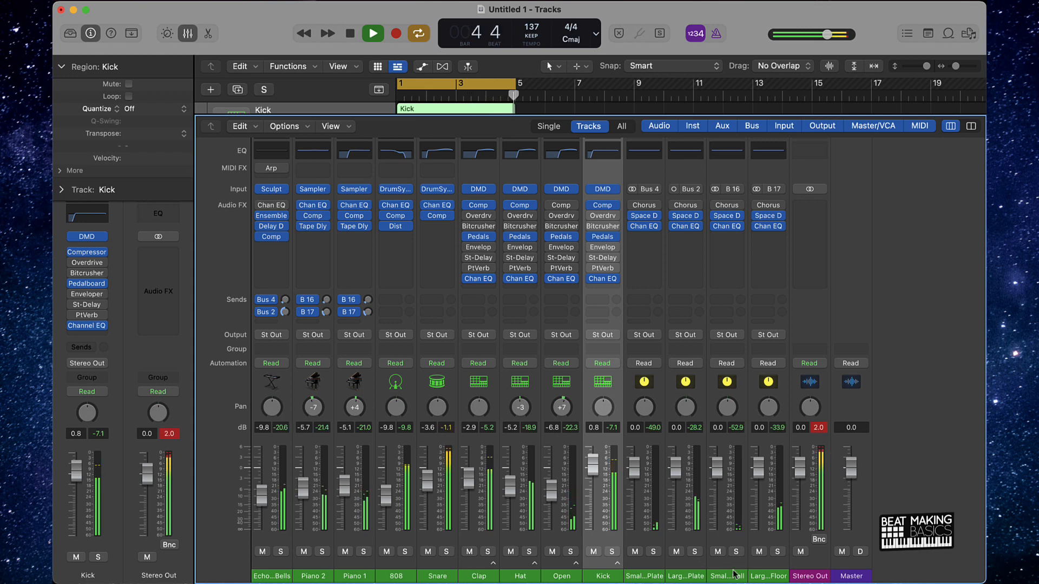
Select all instrument and reverb channels and lower their volumes together by about 4.7 dB
{"action": "left_click_drag", "start_coordinate": [783, 567], "coordinate": [273, 540]}
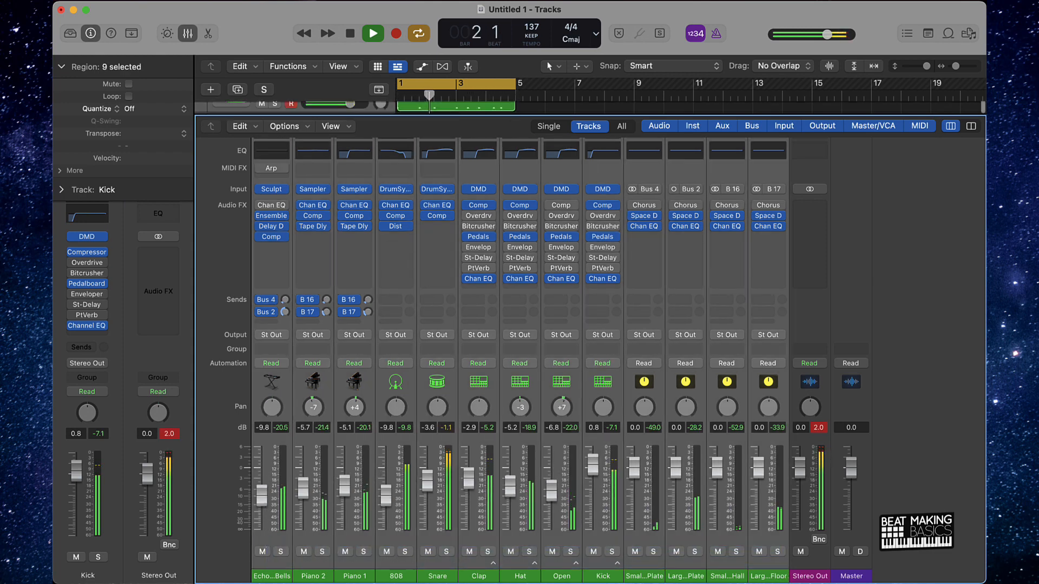
{"action": "left_click_drag", "start_coordinate": [262, 496], "coordinate": [262, 499]}
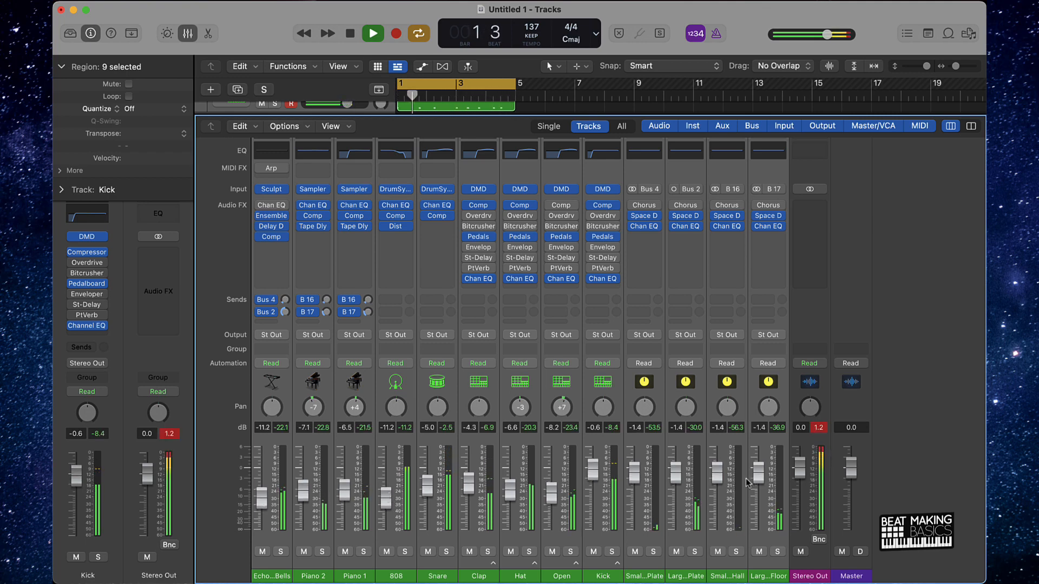
{"action": "left_click_drag", "start_coordinate": [469, 483], "coordinate": [468, 490]}
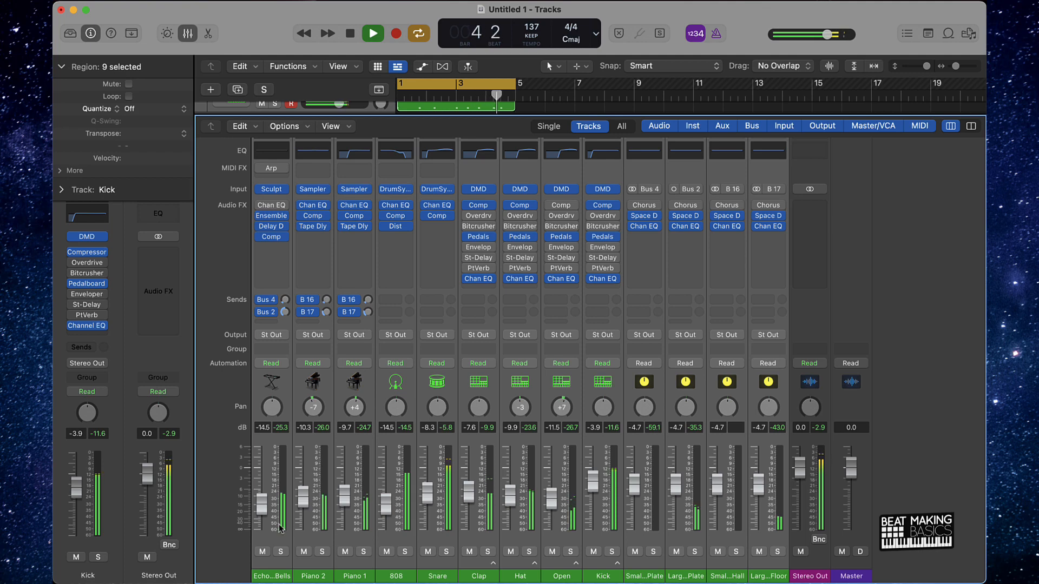
Lower the Echoing Glass Bells volume to -15.4 dB, stop playback, and return to the full track view with no region selected
{"action": "left_click_drag", "start_coordinate": [258, 511], "coordinate": [258, 513]}
{"action": "key", "text": "space"}
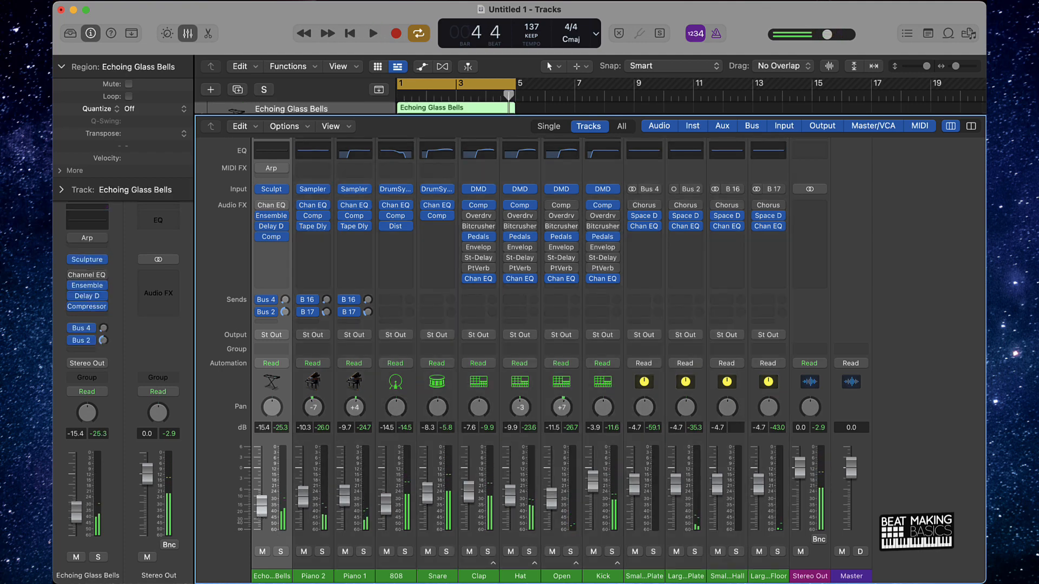
{"action": "key", "text": "p"}
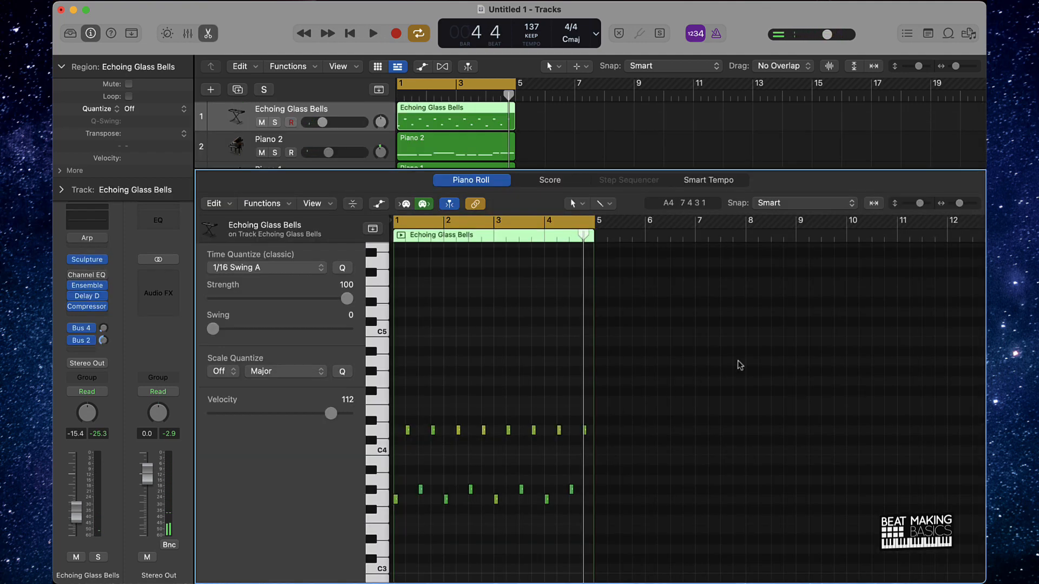
{"action": "key", "text": "p"}
{"action": "left_click", "coordinate": [739, 367]}
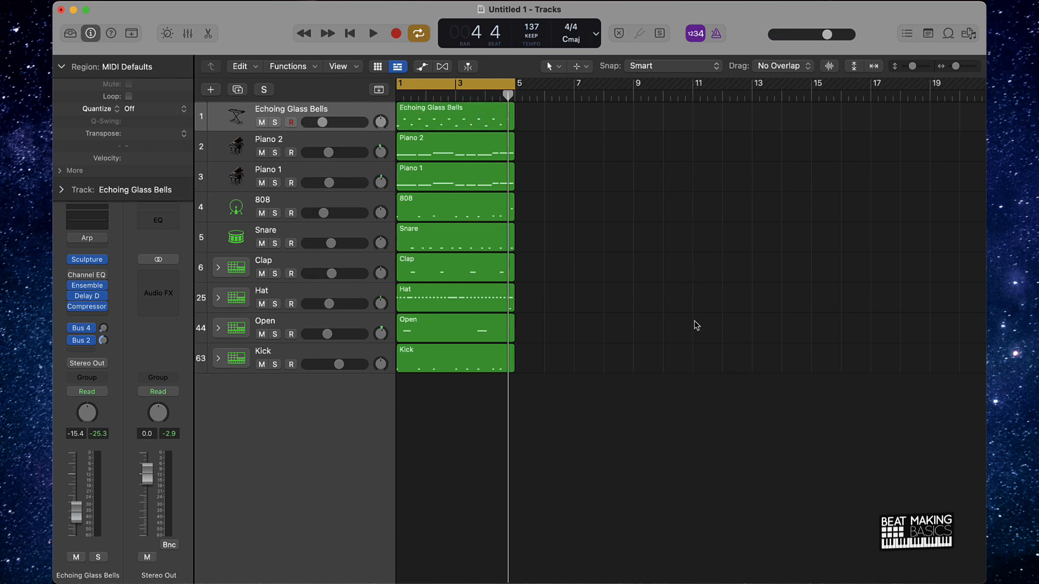